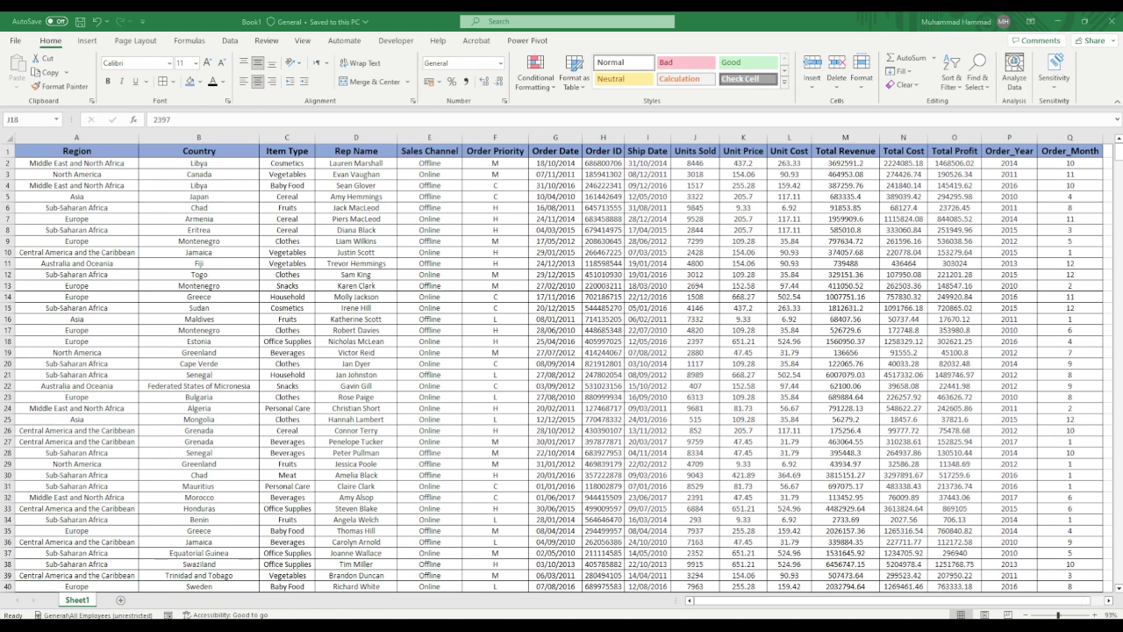
- Insert a PivotTable from Sheet1's A1:Q1001 sales range onto a new worksheet
{"action": "key", "text": "alt+n"}
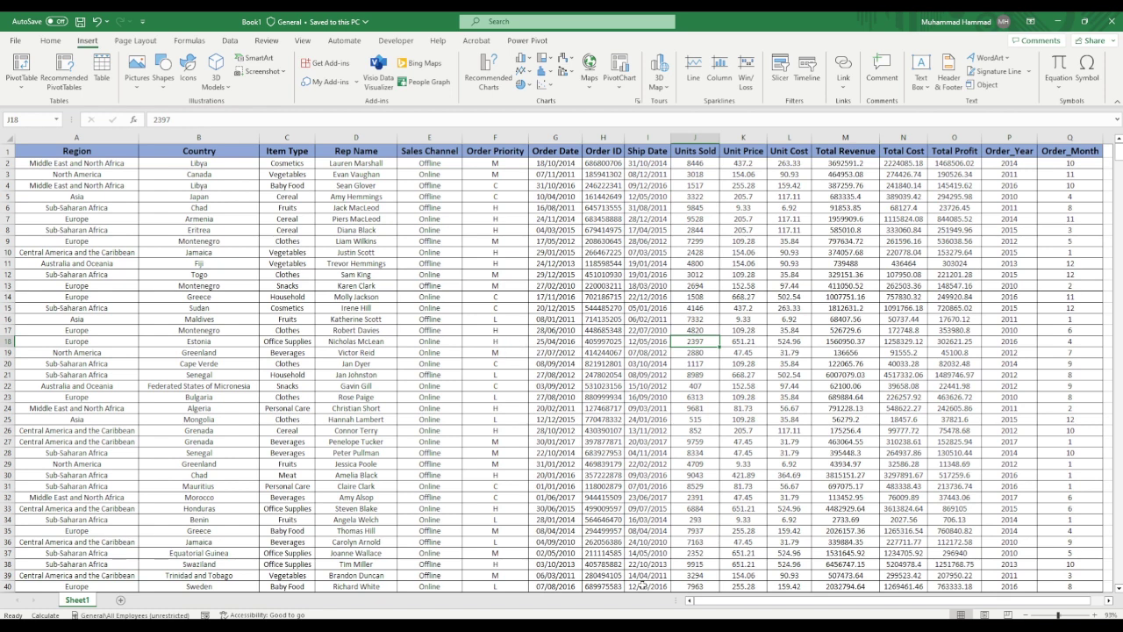
{"action": "left_click", "coordinate": [16, 67]}
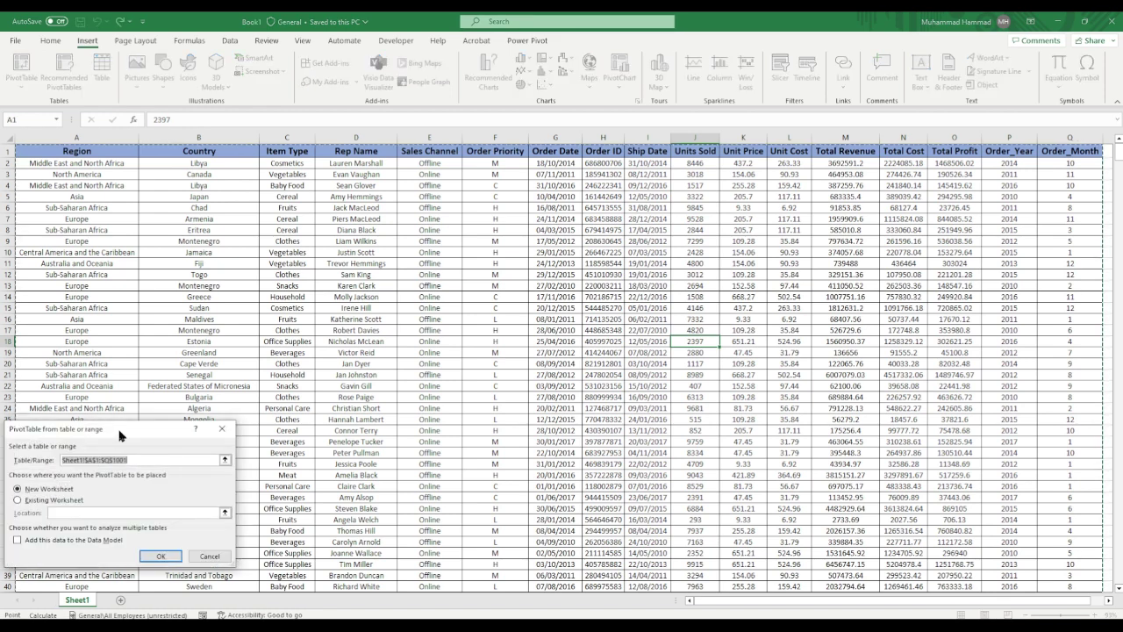
{"action": "left_click_drag", "start_coordinate": [119, 435], "coordinate": [394, 321]}
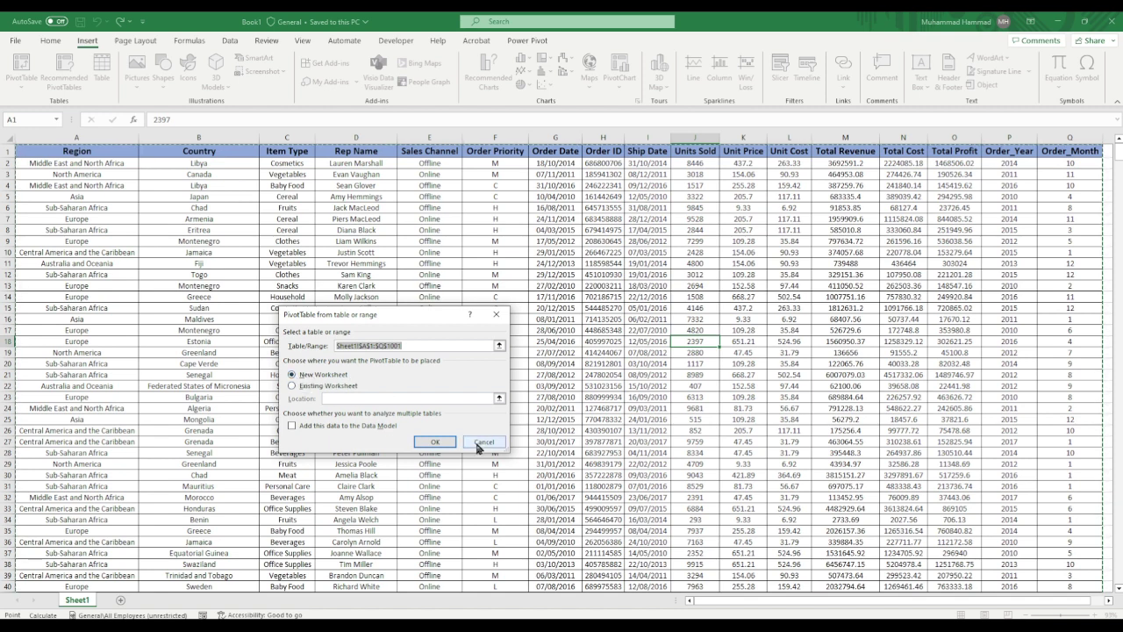
{"action": "left_click", "coordinate": [434, 441]}
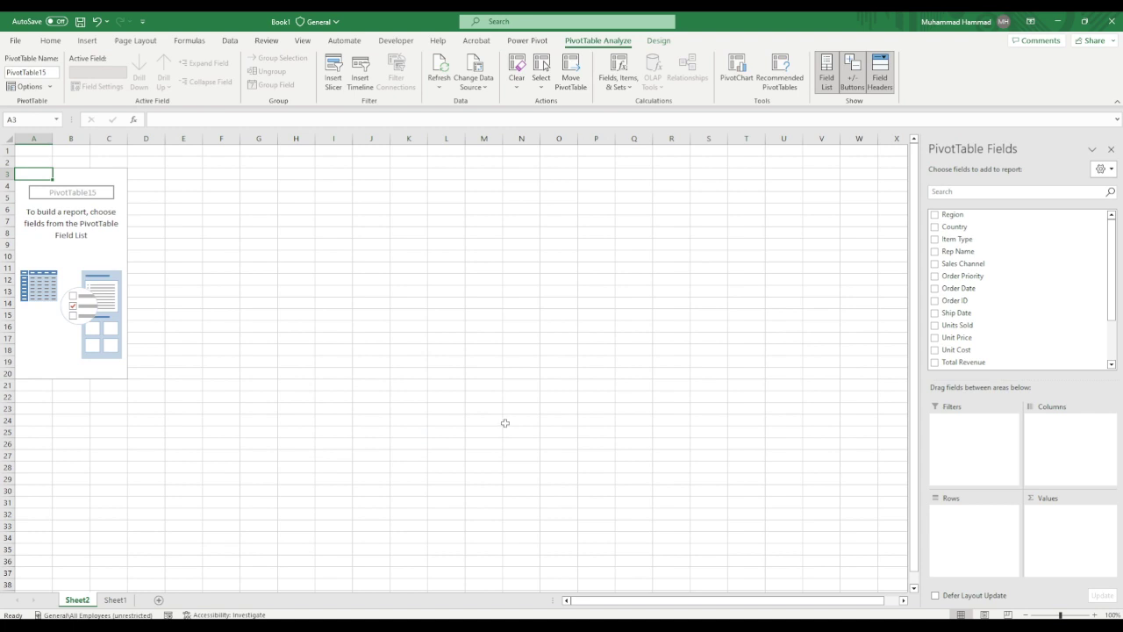
- Put Total Profit in Values and Order_Year in Rows, giving yearly profit sums for 2010–2017
{"action": "scroll", "coordinate": [505, 423], "scroll_direction": "up", "scroll_amount": 1}
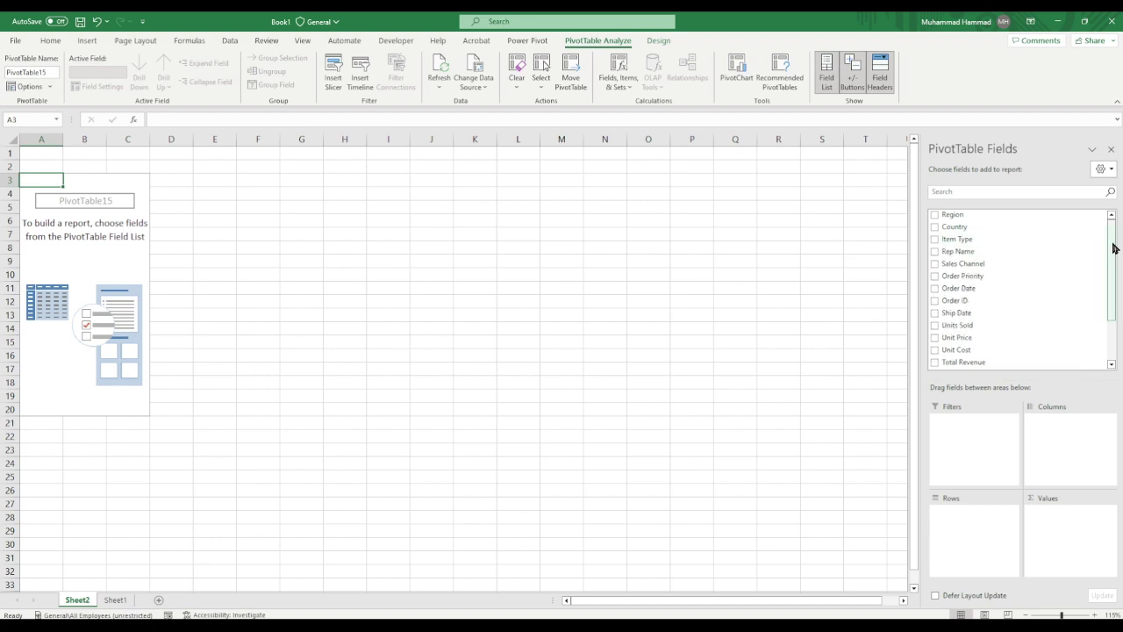
{"action": "left_click_drag", "start_coordinate": [1113, 248], "coordinate": [1112, 289]}
{"action": "left_click_drag", "start_coordinate": [956, 324], "coordinate": [1093, 524]}
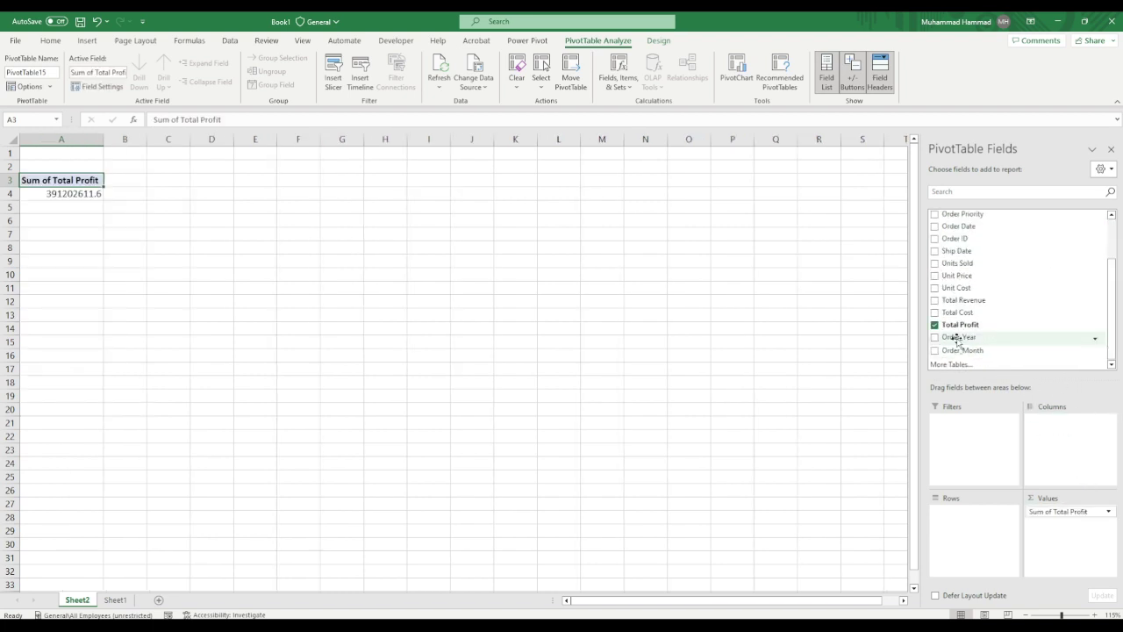
{"action": "left_click_drag", "start_coordinate": [956, 338], "coordinate": [961, 516]}
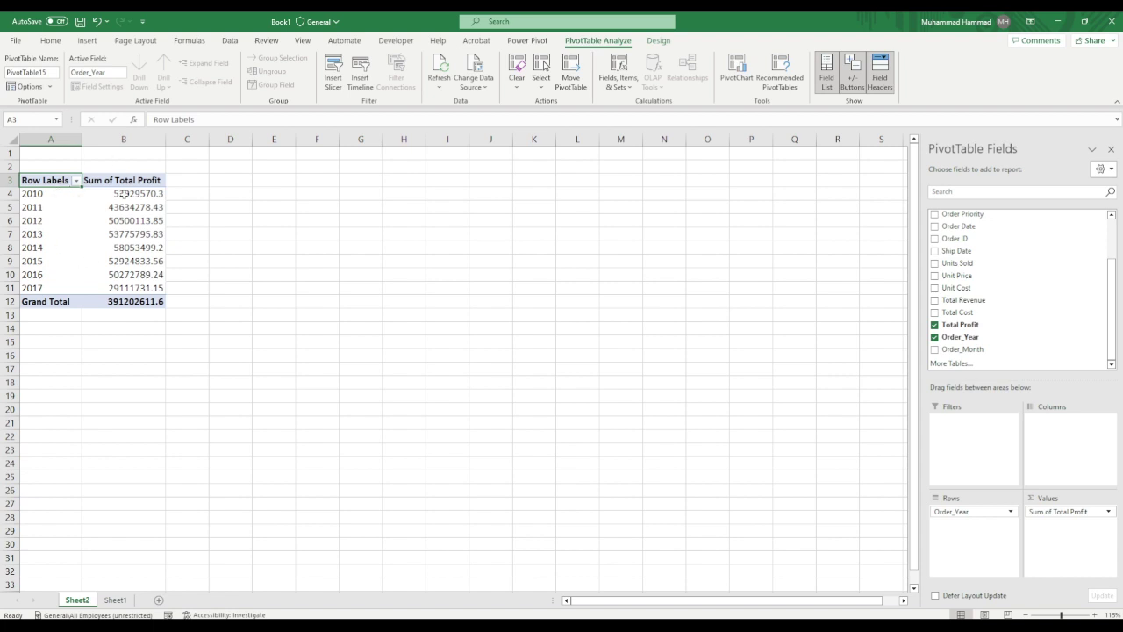
{"action": "mouse_move", "coordinate": [124, 194]}
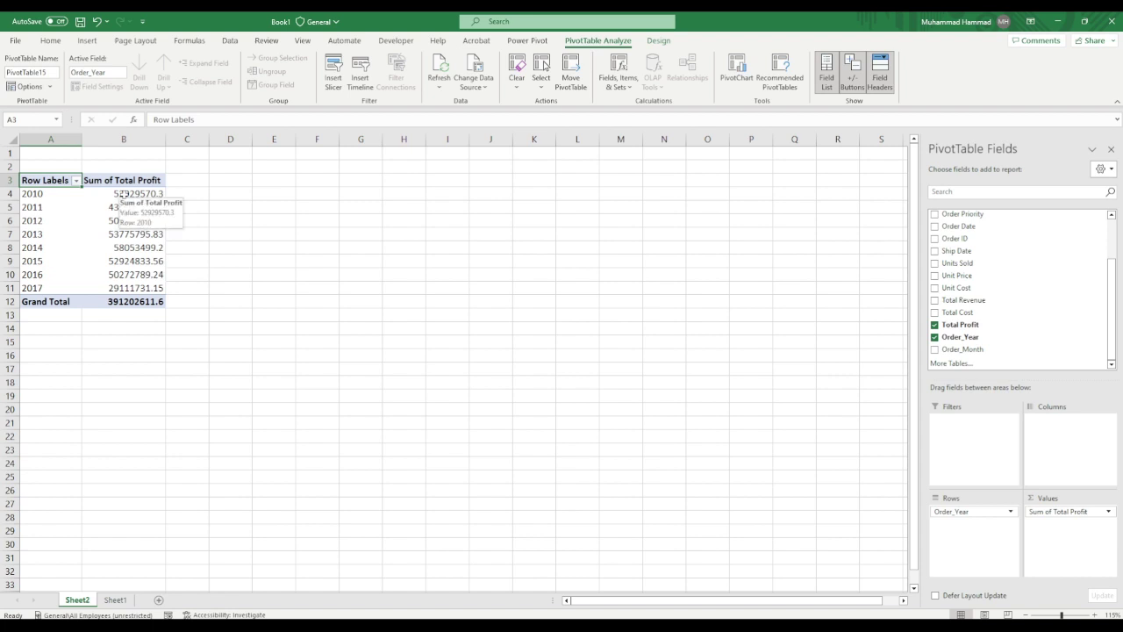
{"action": "left_click", "coordinate": [197, 217]}
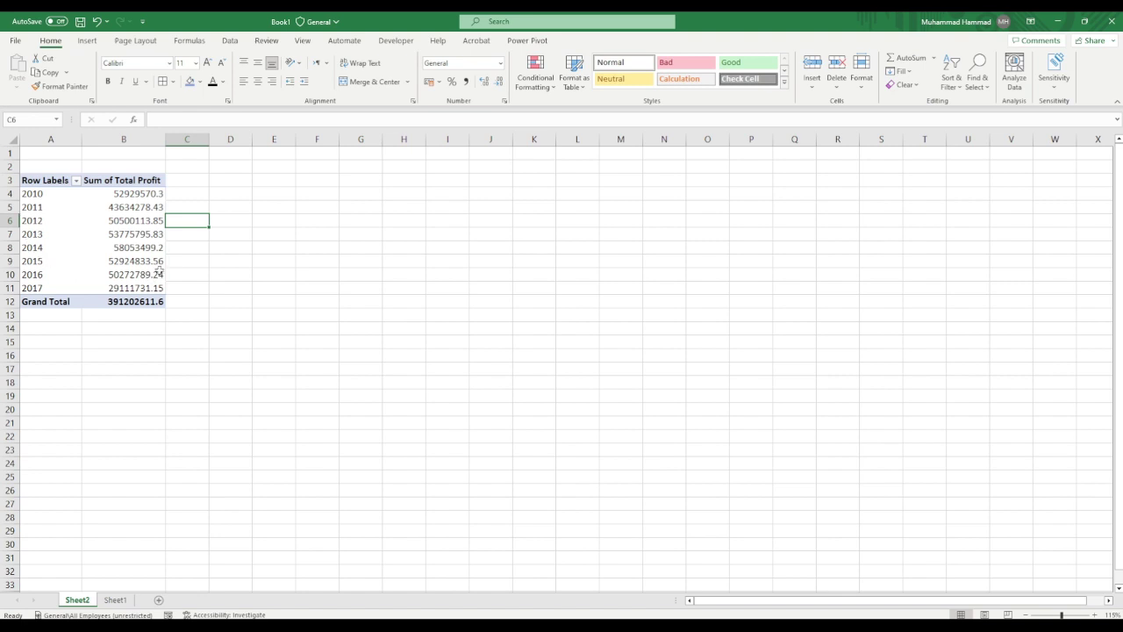
- Insert a basic line PivotChart of Sum of Total Profit by Order_Year from Recommended Charts
{"action": "mouse_move", "coordinate": [64, 192]}
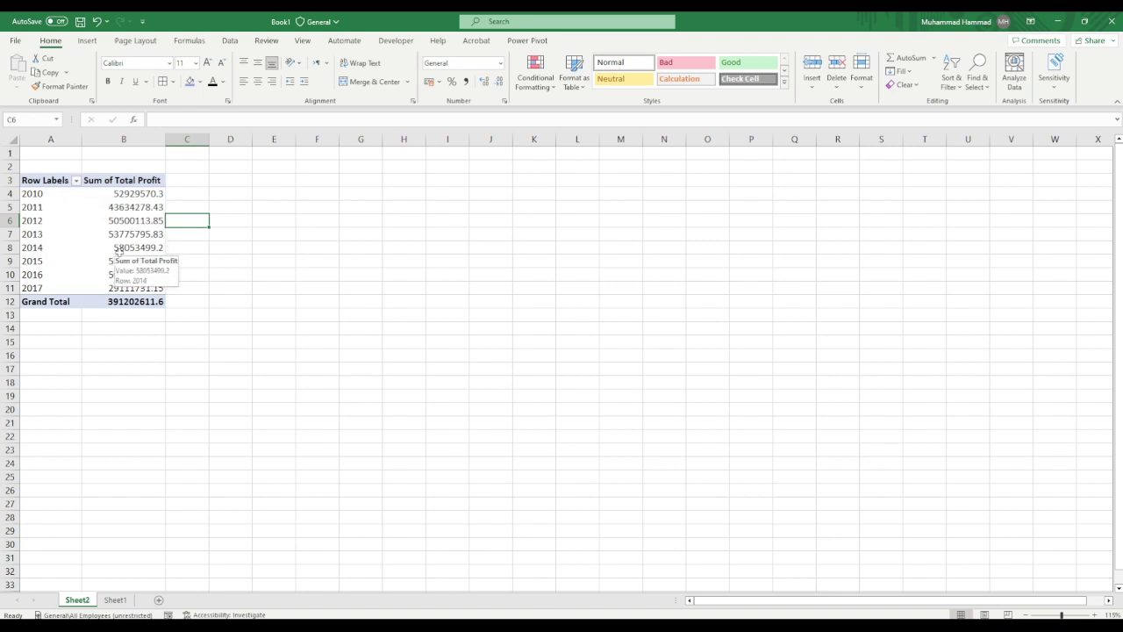
{"action": "left_click", "coordinate": [86, 42]}
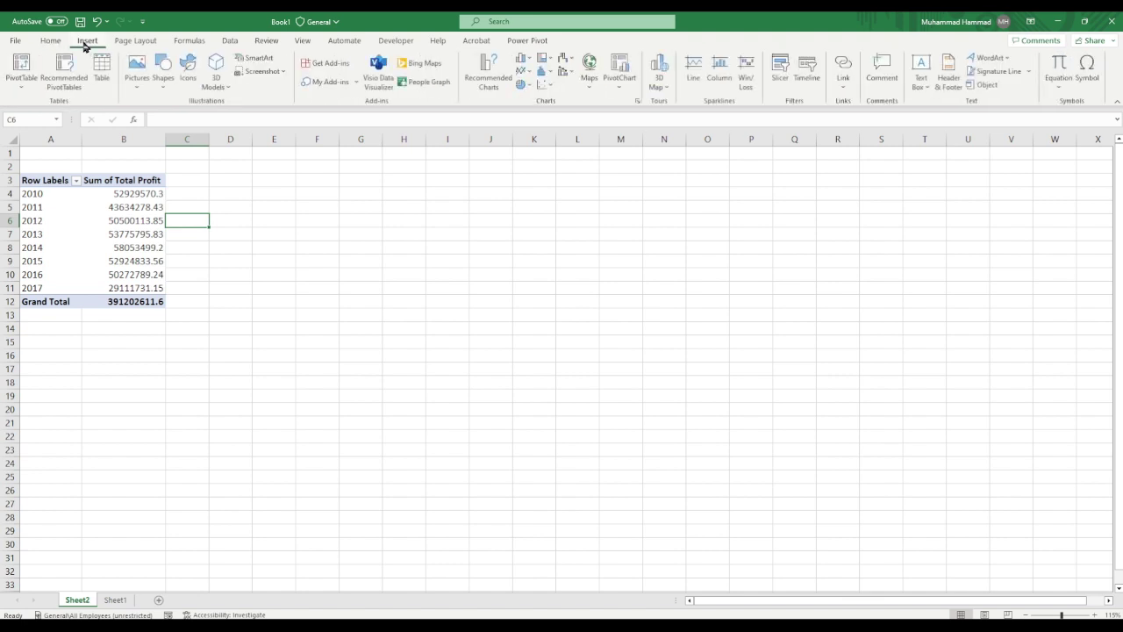
{"action": "left_click", "coordinate": [496, 65]}
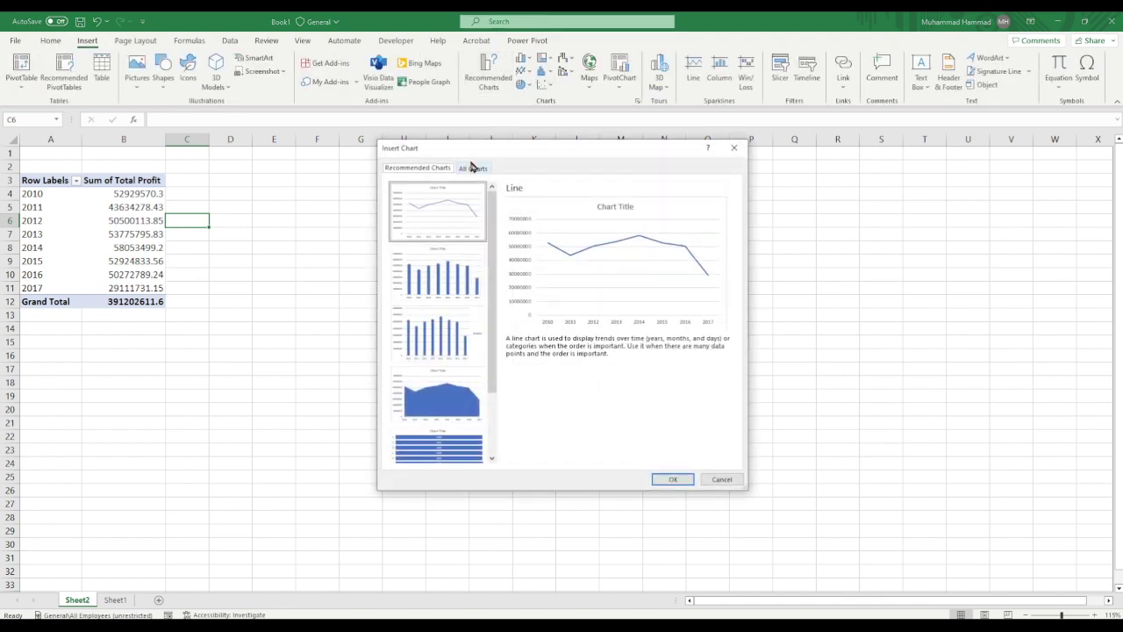
{"action": "left_click", "coordinate": [474, 168]}
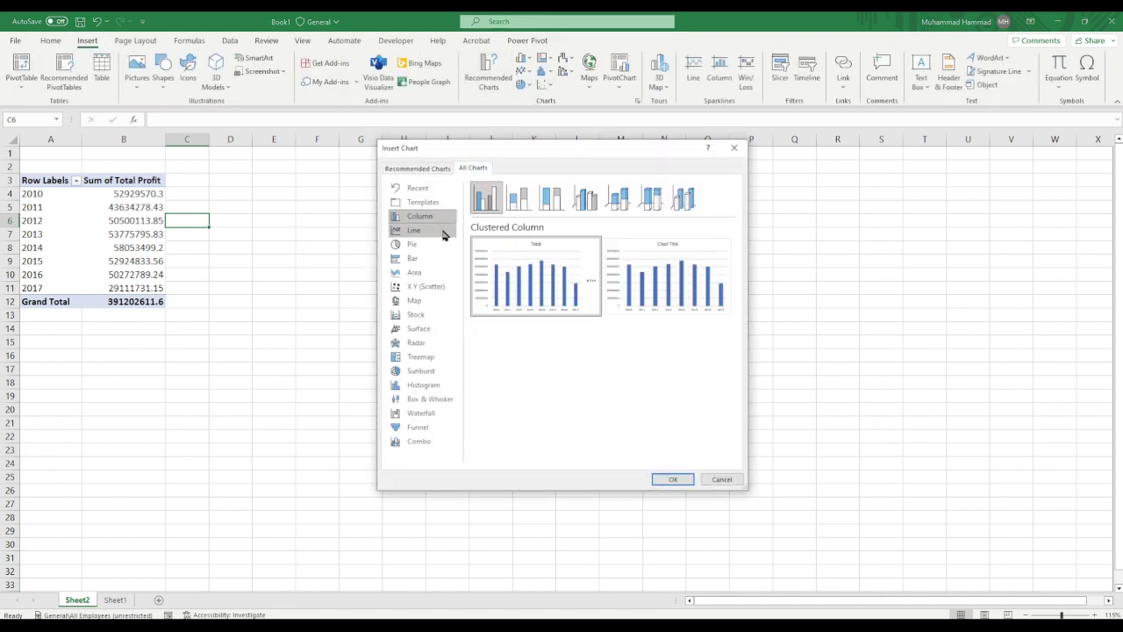
{"action": "left_click", "coordinate": [404, 234]}
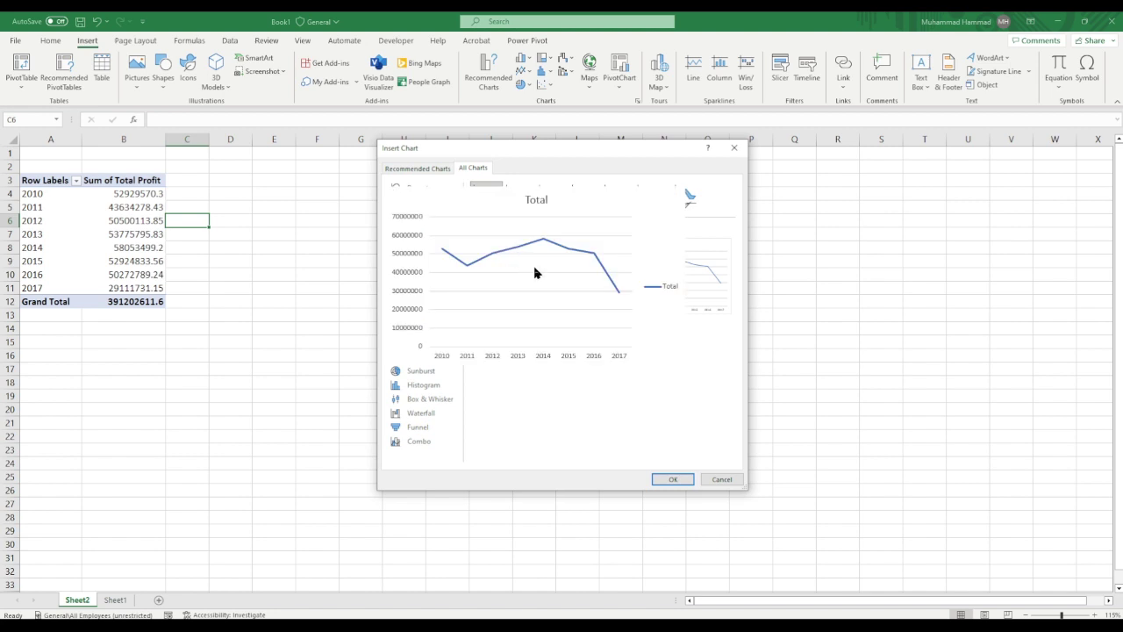
{"action": "mouse_move", "coordinate": [706, 264]}
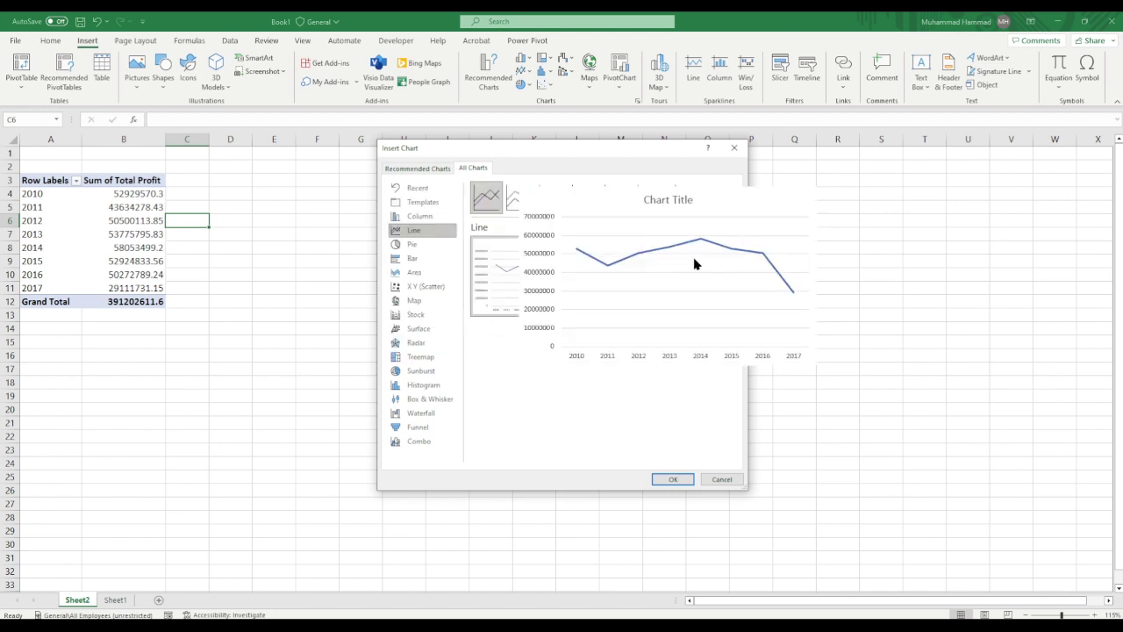
{"action": "mouse_move", "coordinate": [534, 296]}
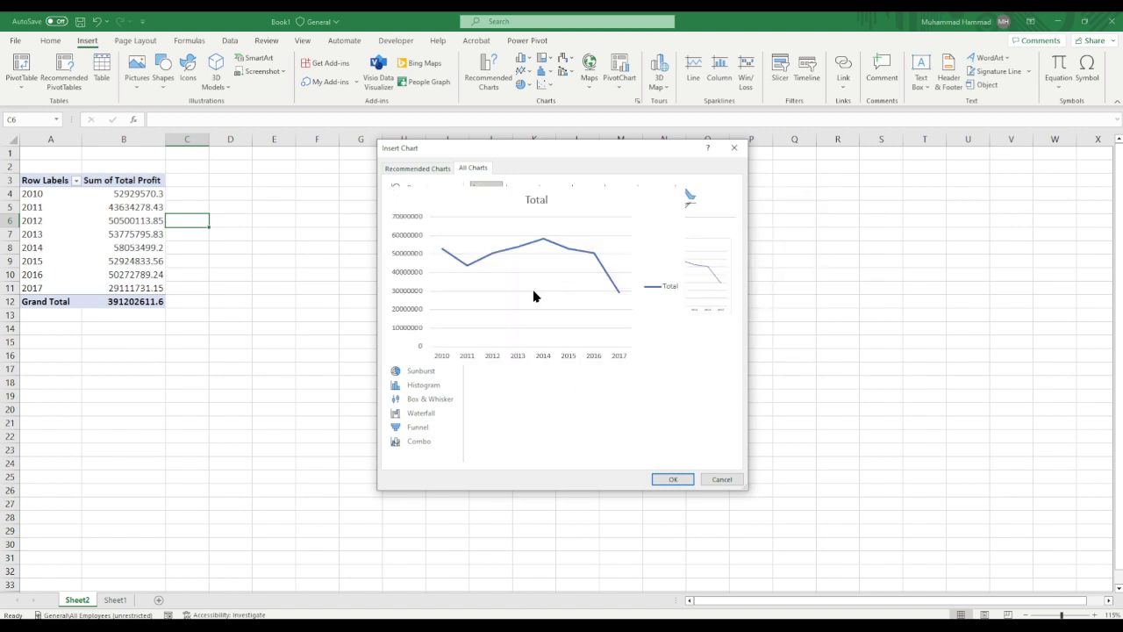
{"action": "left_click", "coordinate": [667, 478]}
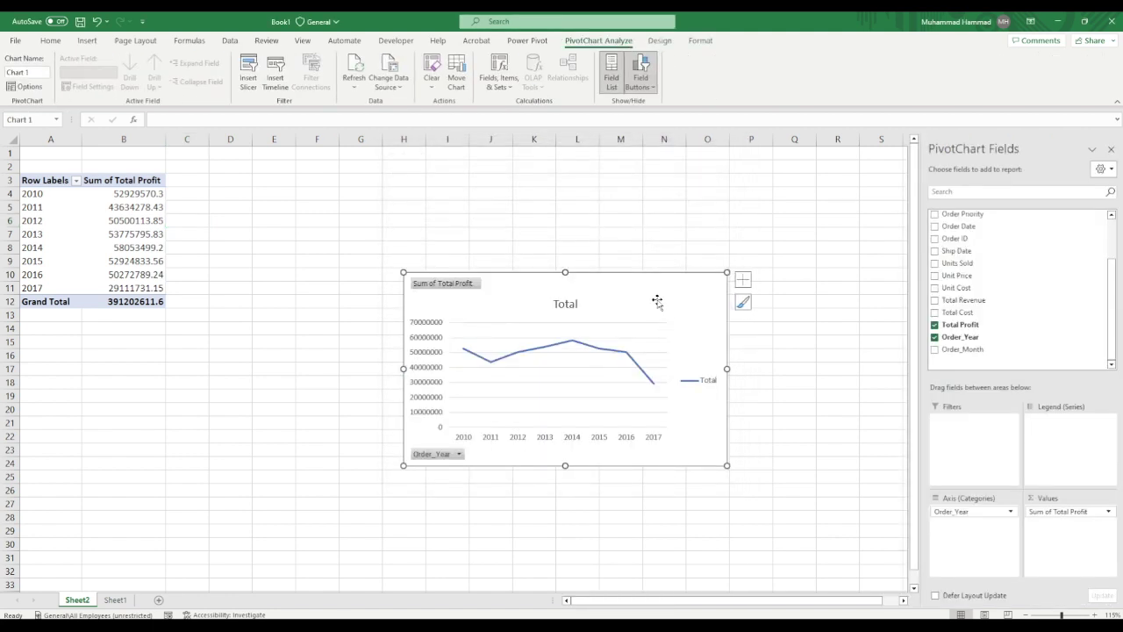
- Move the chart up beside the pivot table and hide all field buttons on it
{"action": "left_click_drag", "start_coordinate": [656, 301], "coordinate": [573, 215]}
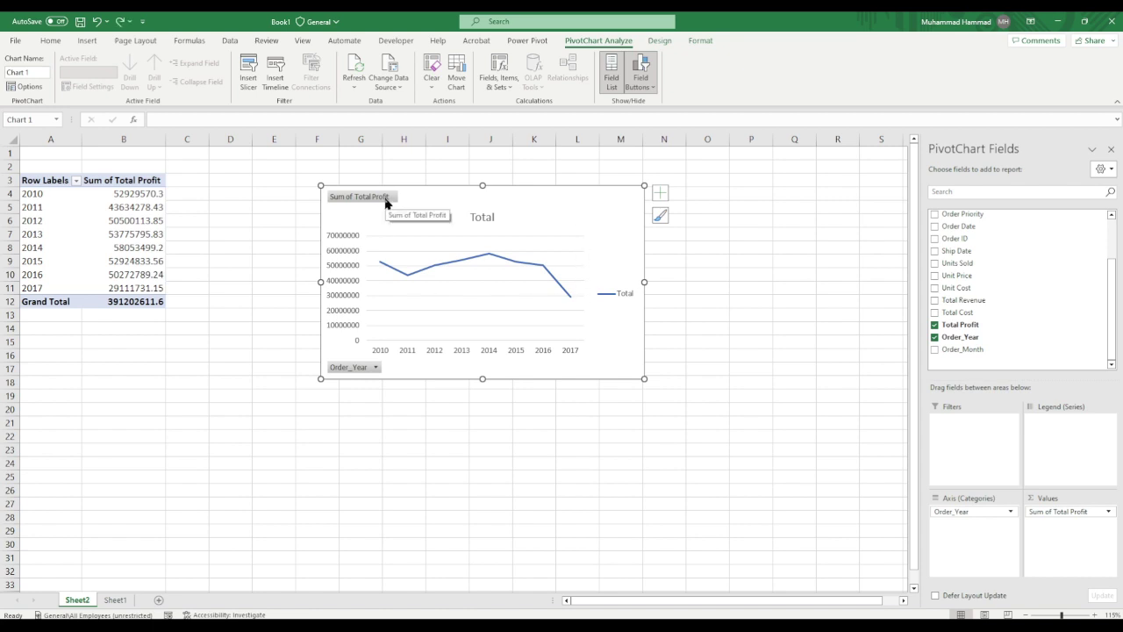
{"action": "left_click", "coordinate": [354, 197]}
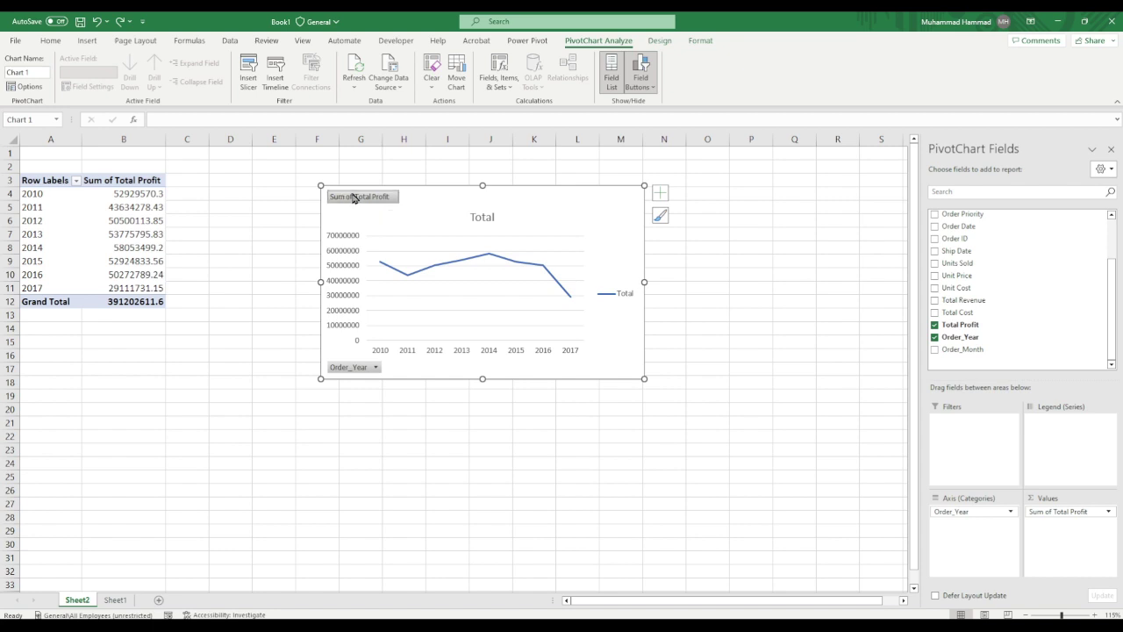
{"action": "right_click", "coordinate": [355, 198]}
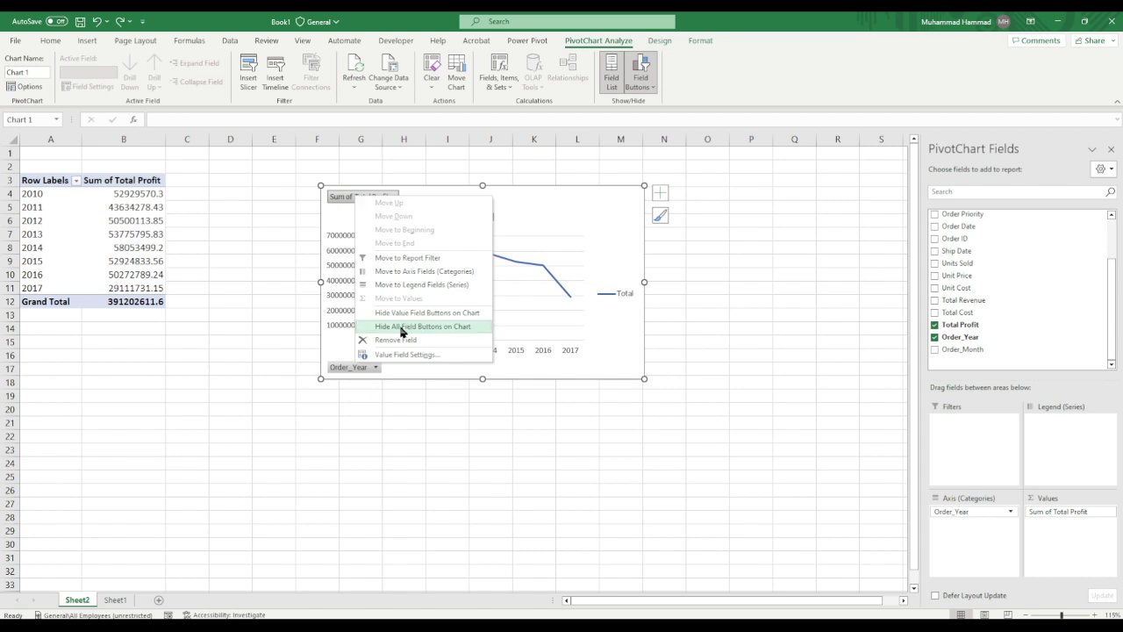
{"action": "left_click", "coordinate": [454, 328]}
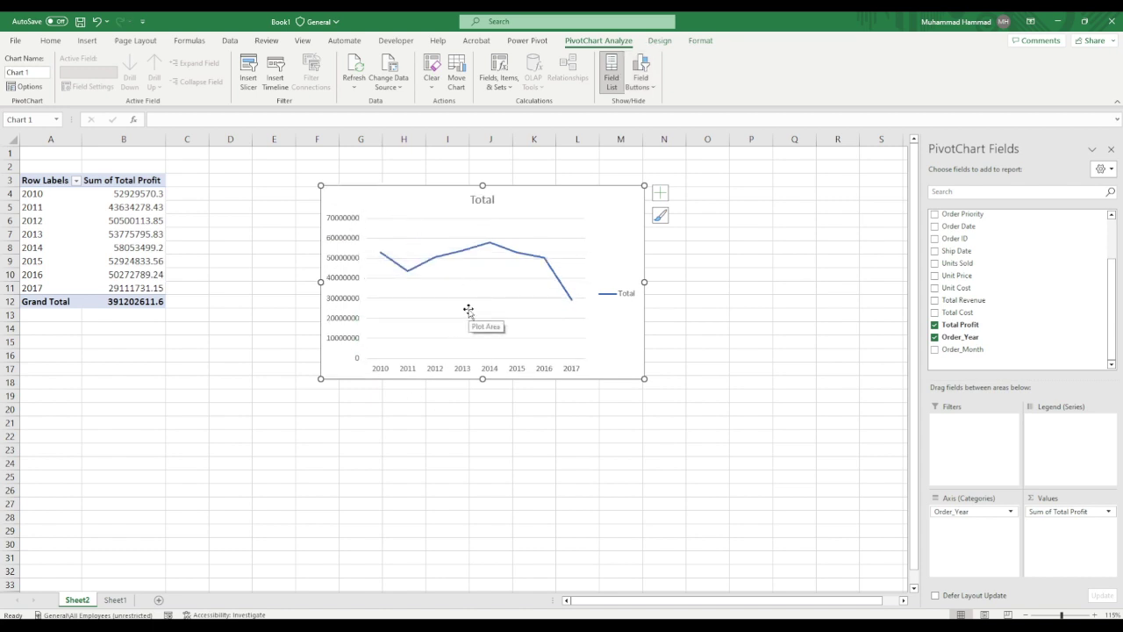
- Retitle the chart 'Total Profit by Year'
{"action": "left_click", "coordinate": [485, 198]}
{"action": "double_click", "coordinate": [485, 199]}
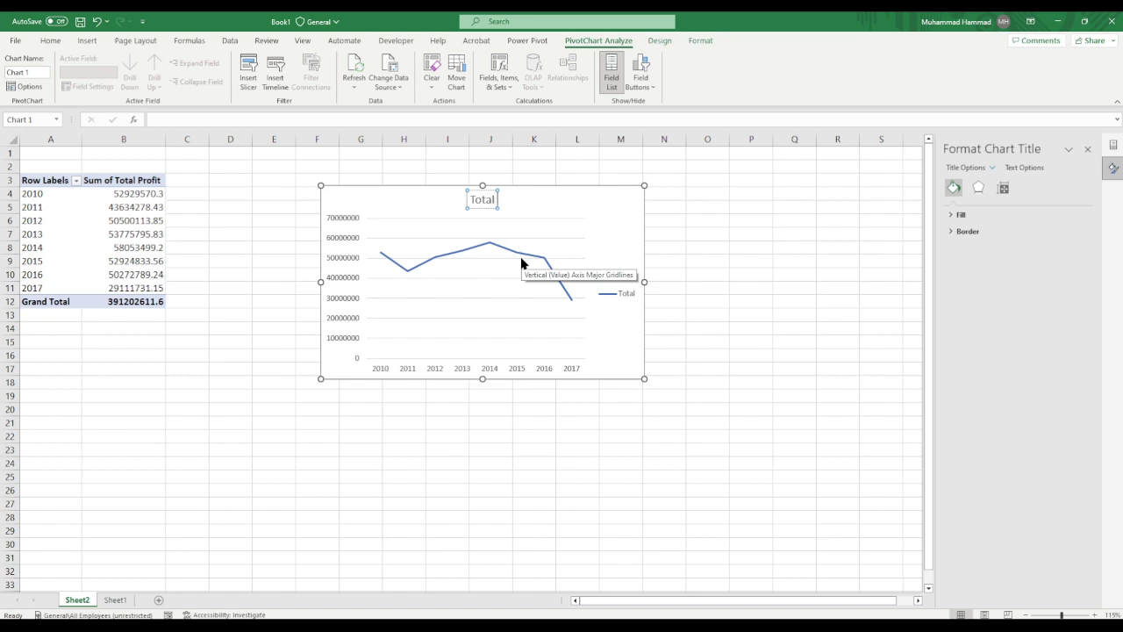
{"action": "type", "text": "Profit"}
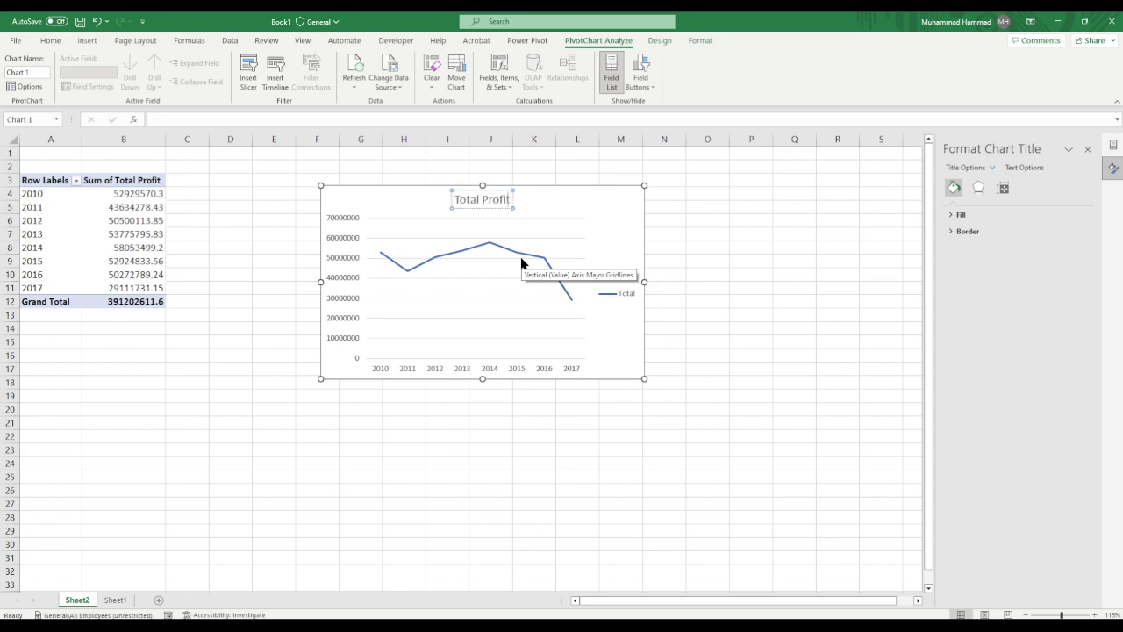
{"action": "type", "text": " by"}
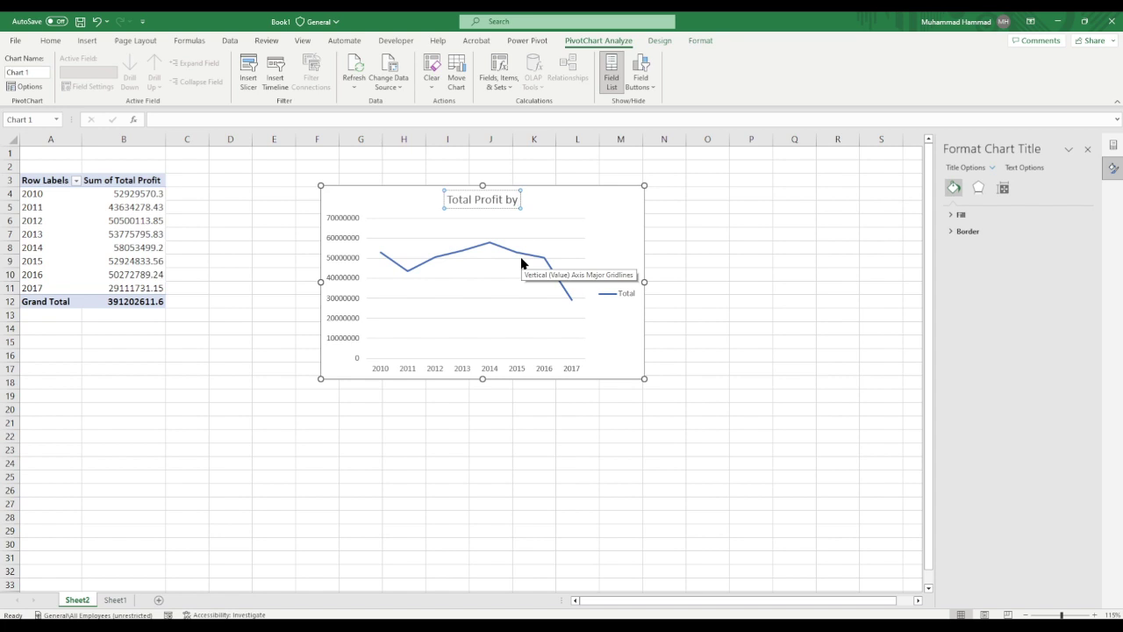
{"action": "type", "text": " Year"}
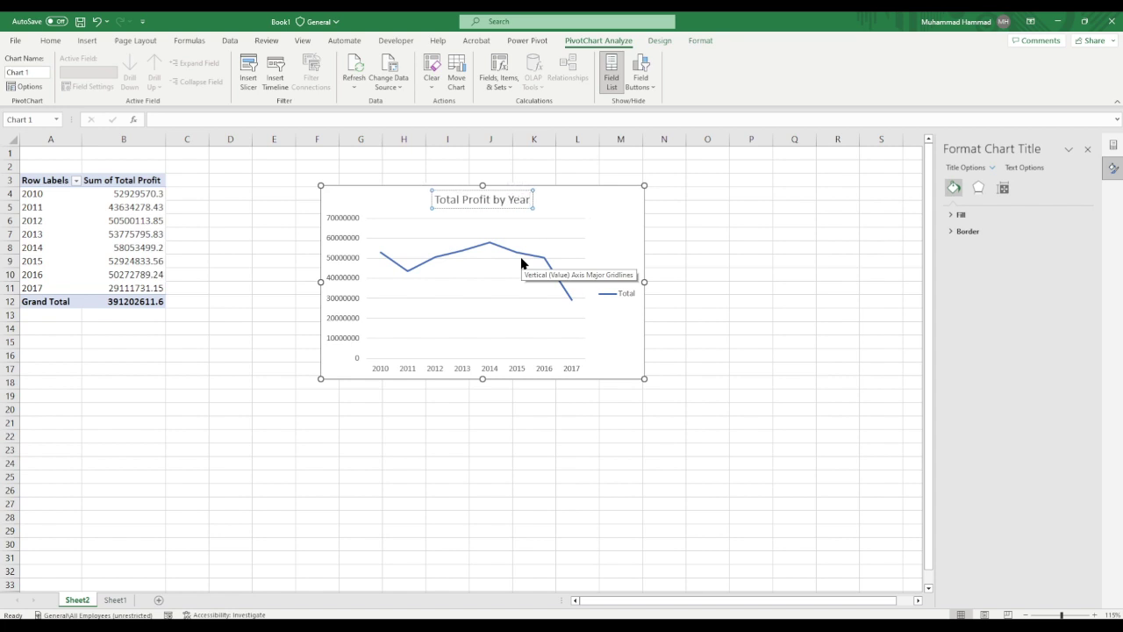
{"action": "left_click", "coordinate": [622, 244]}
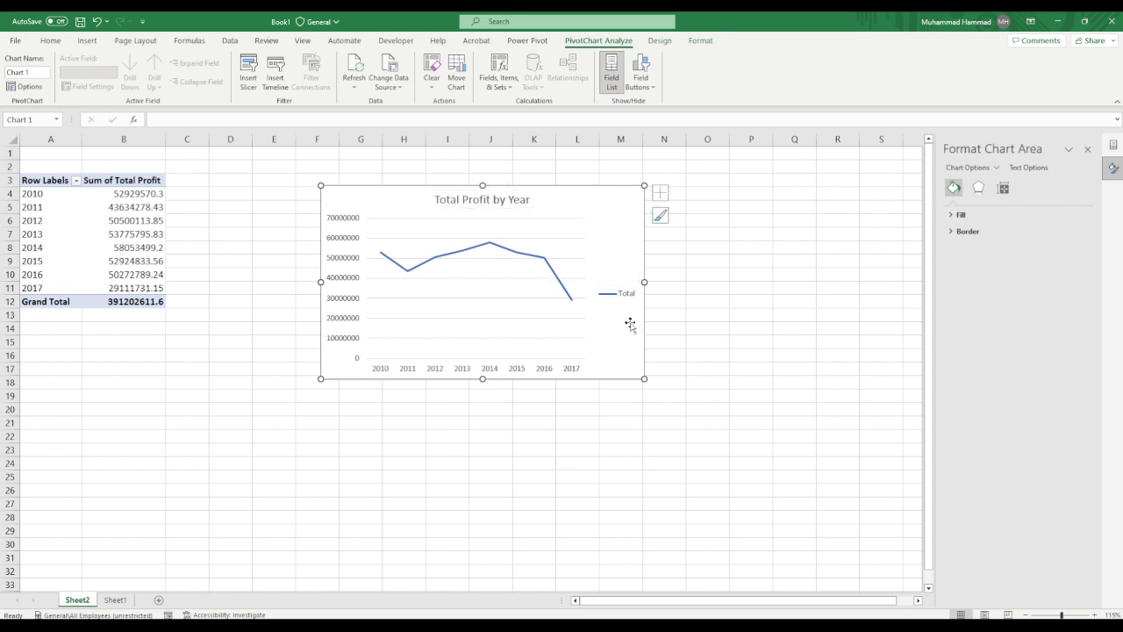
{"action": "left_click", "coordinate": [502, 250]}
- Apply a chart style with a bold title
{"action": "left_click", "coordinate": [660, 217]}
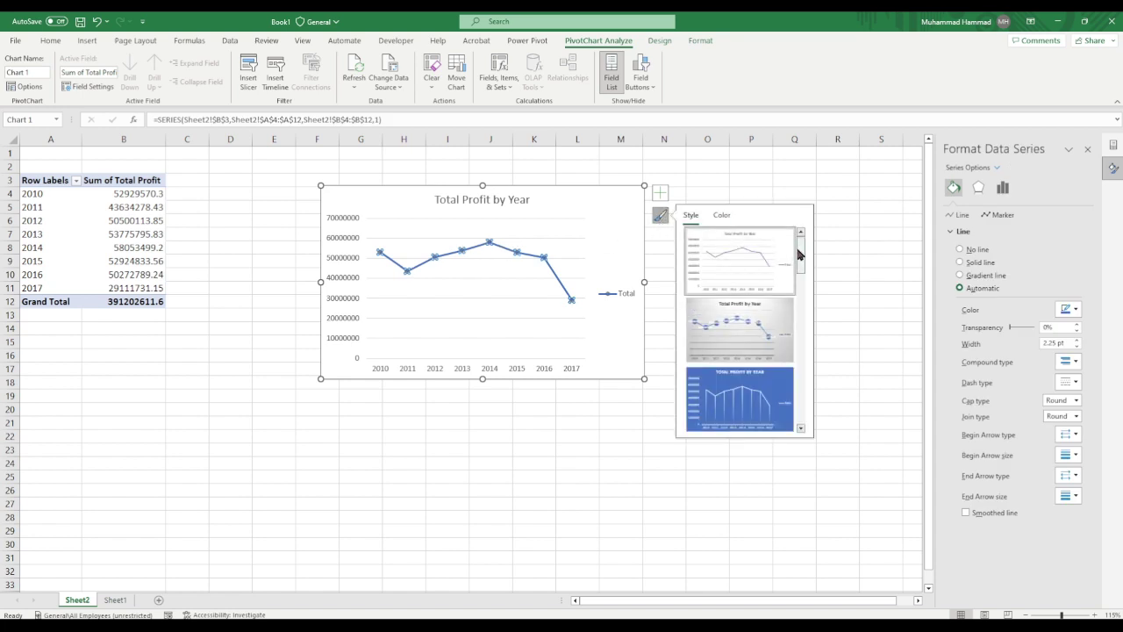
{"action": "left_click_drag", "start_coordinate": [800, 255], "coordinate": [804, 289]}
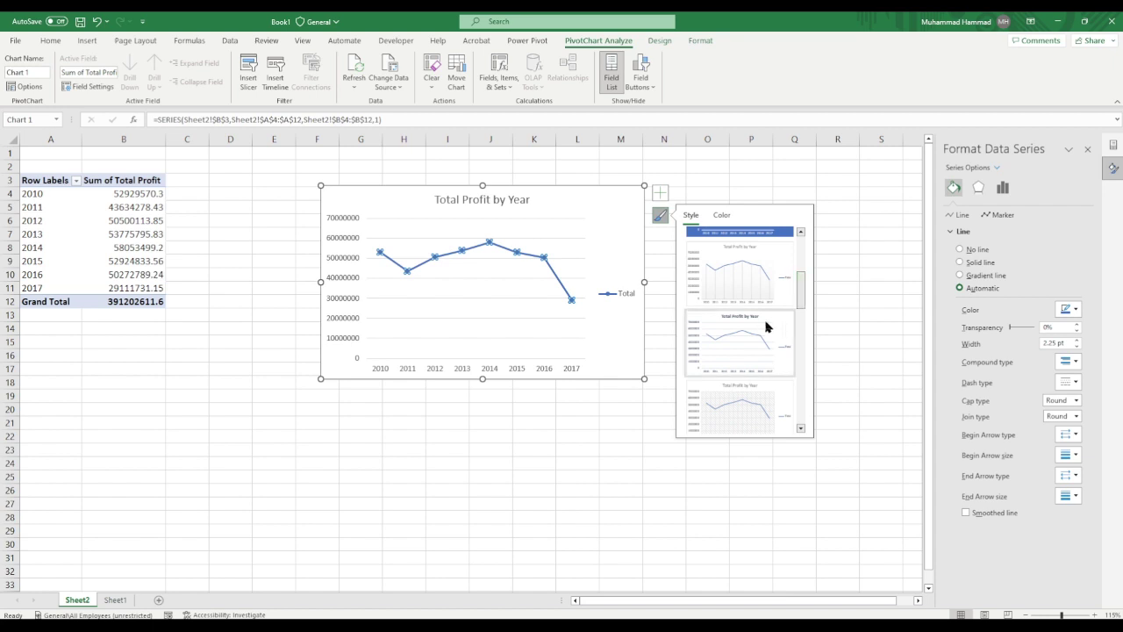
{"action": "left_click", "coordinate": [728, 342]}
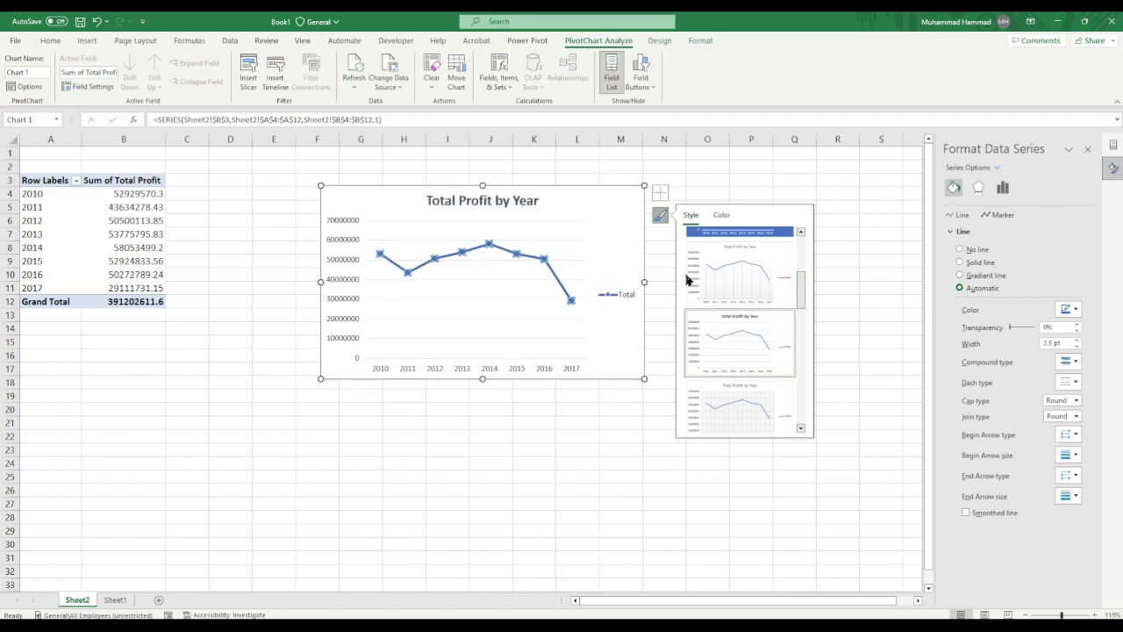
- Switch the chart colours to the green monochromatic palette
{"action": "left_click", "coordinate": [722, 217]}
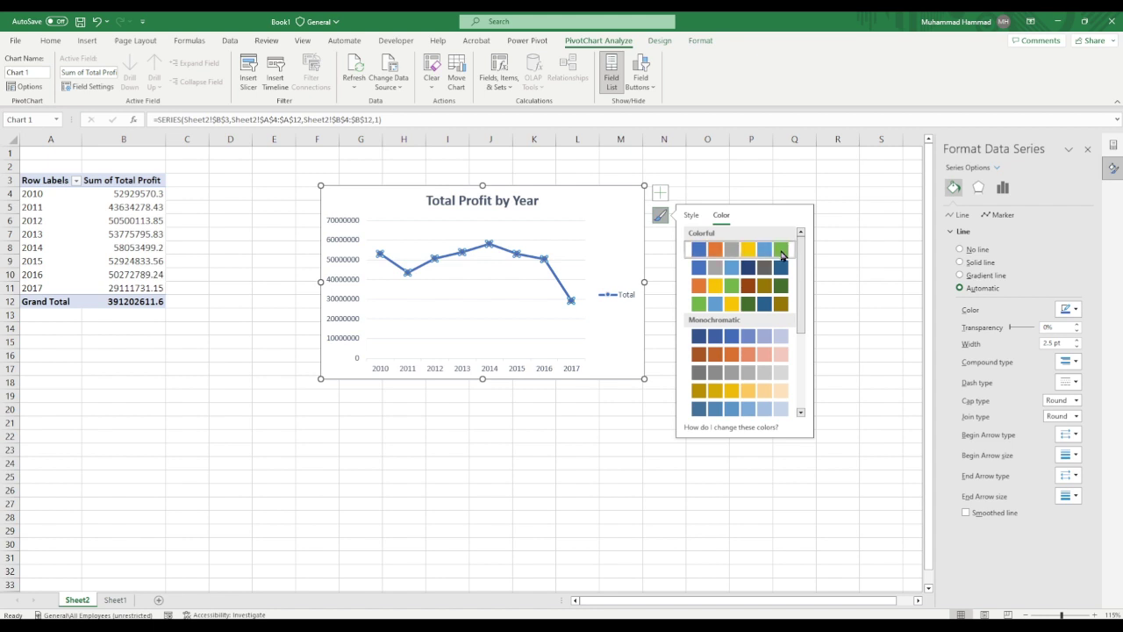
{"action": "left_click", "coordinate": [732, 353]}
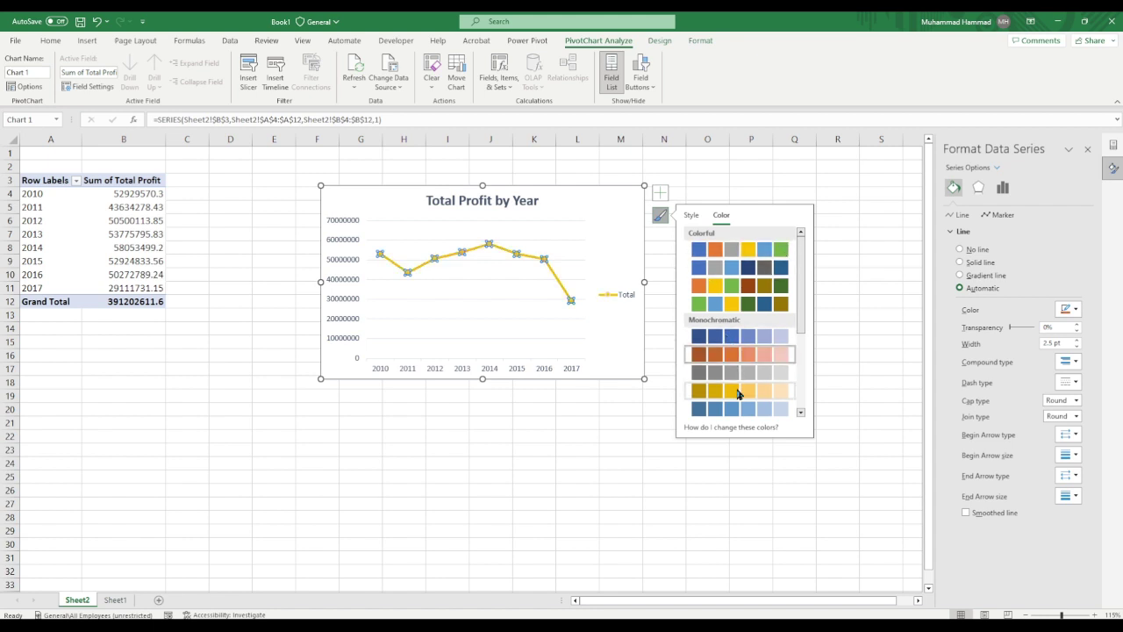
{"action": "left_click", "coordinate": [738, 392]}
{"action": "scroll", "coordinate": [738, 394], "scroll_direction": "down", "scroll_amount": 3}
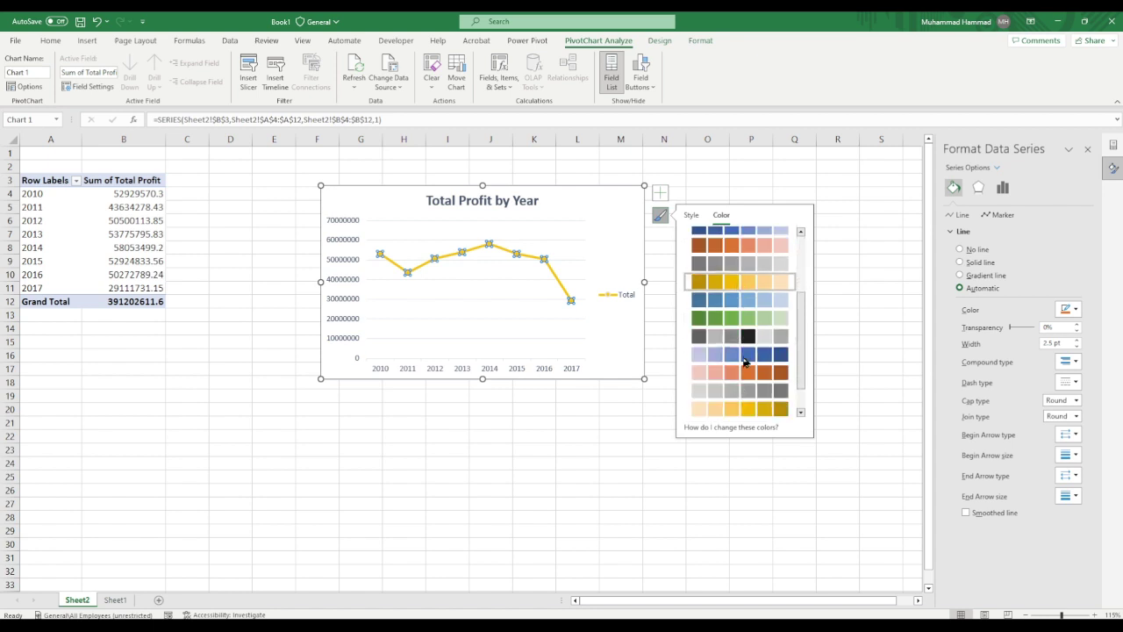
{"action": "left_click", "coordinate": [732, 318]}
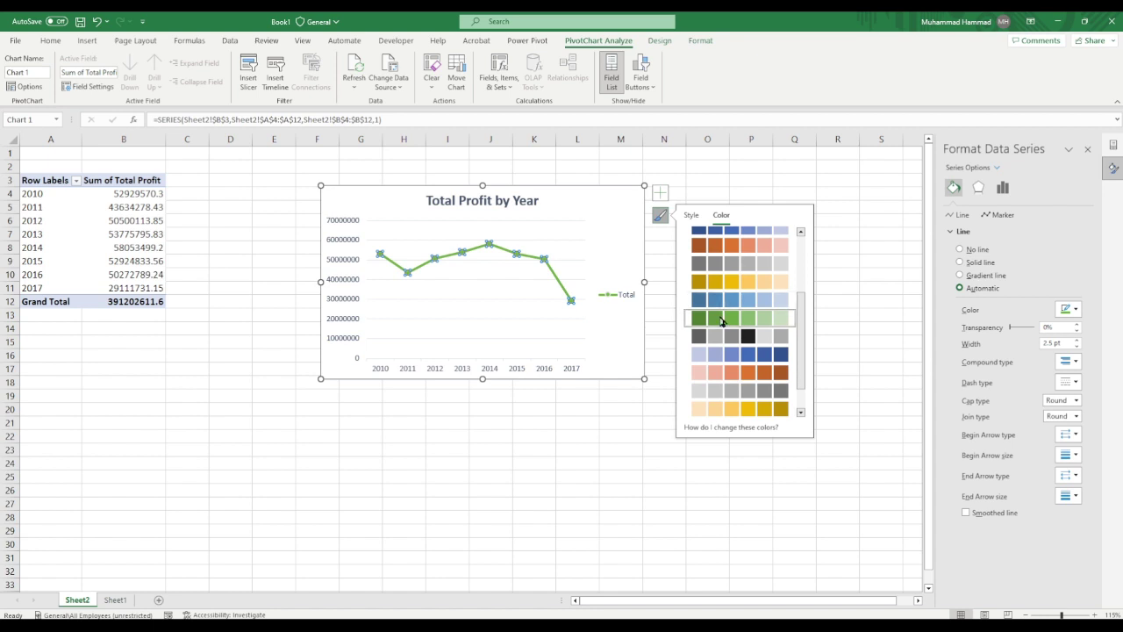
{"action": "key", "text": "Escape"}
{"action": "key", "text": "Escape"}
{"action": "scroll", "coordinate": [704, 367], "scroll_direction": "up", "scroll_amount": 1}
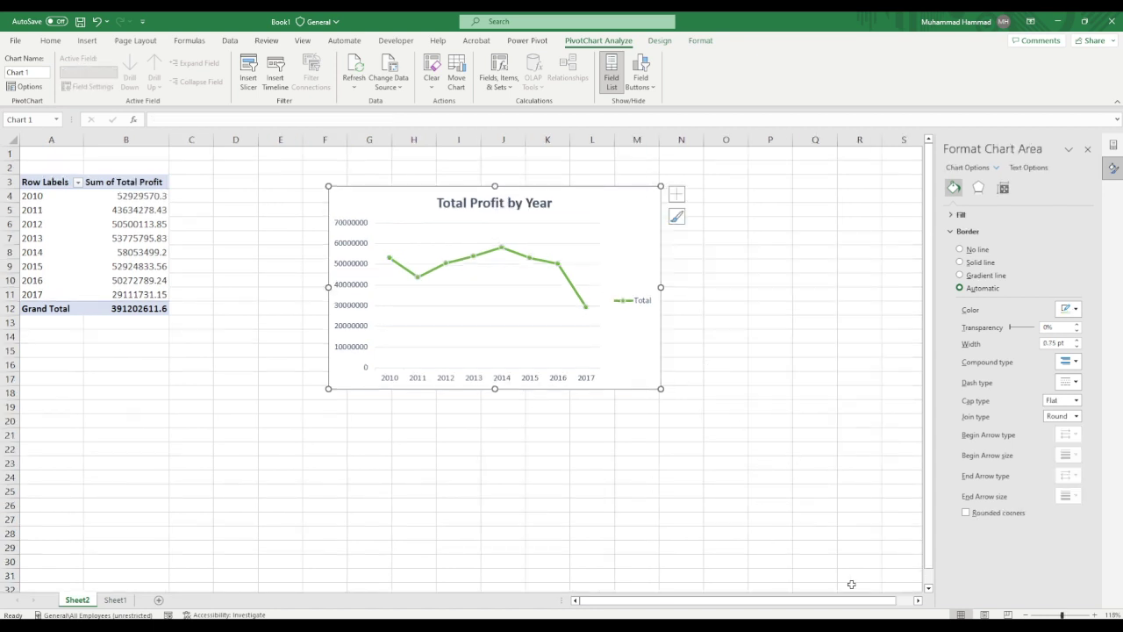
- Turn on data labels for the profit line
{"action": "left_click", "coordinate": [675, 195]}
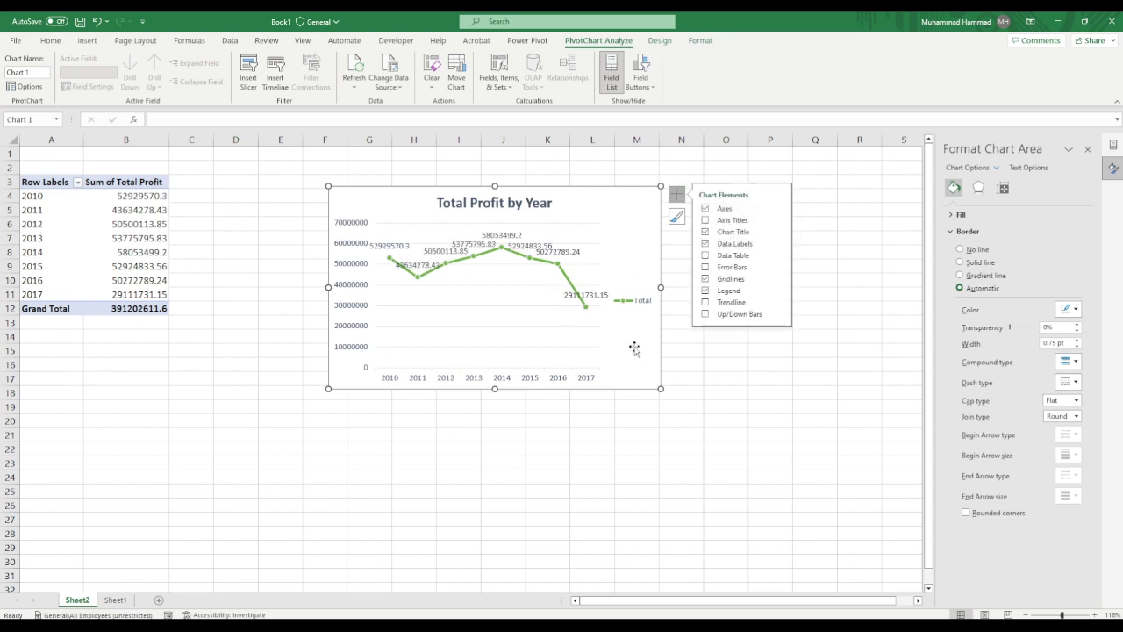
{"action": "left_click", "coordinate": [503, 237]}
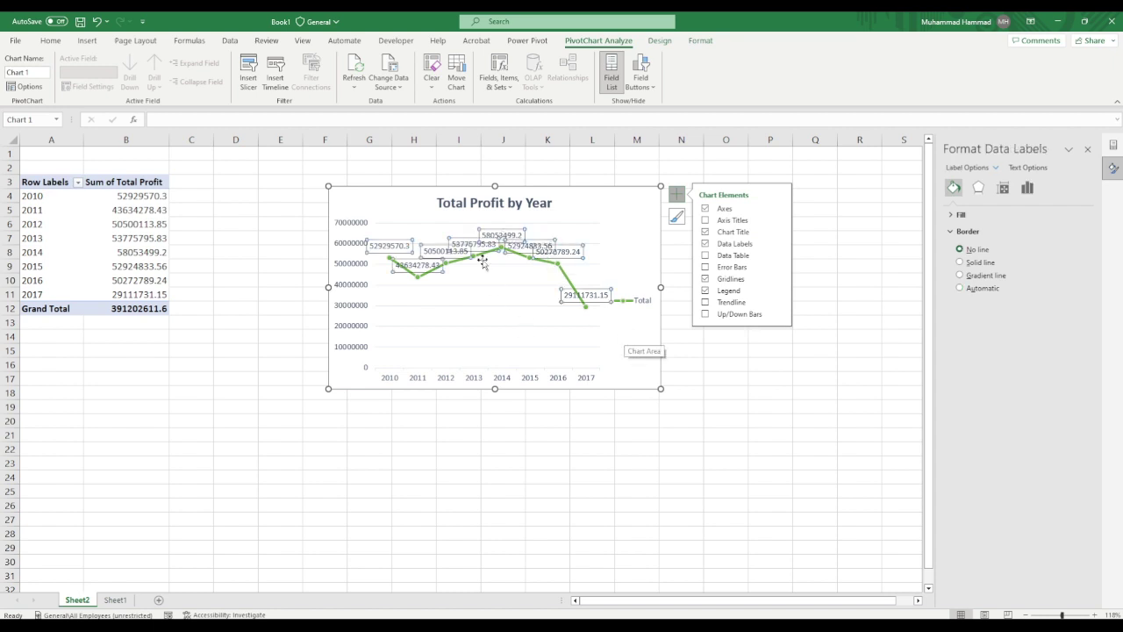
{"action": "mouse_move", "coordinate": [482, 261]}
- Give the data labels the custom number format [>999999]#,,"M" so values show as millions
{"action": "left_click", "coordinate": [1029, 188]}
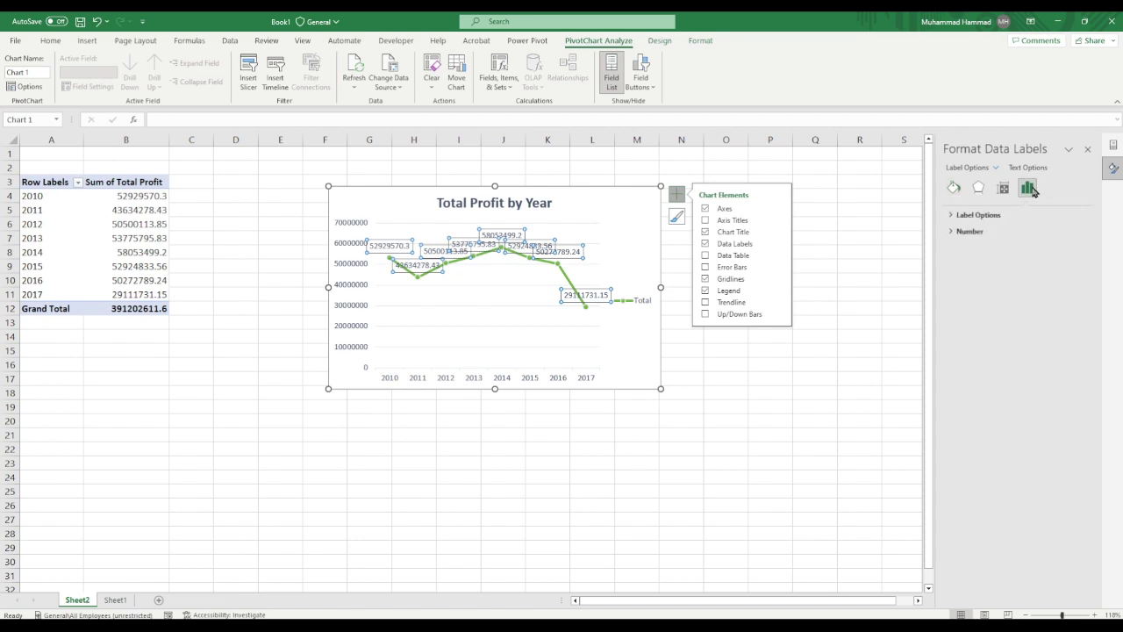
{"action": "left_click", "coordinate": [971, 232]}
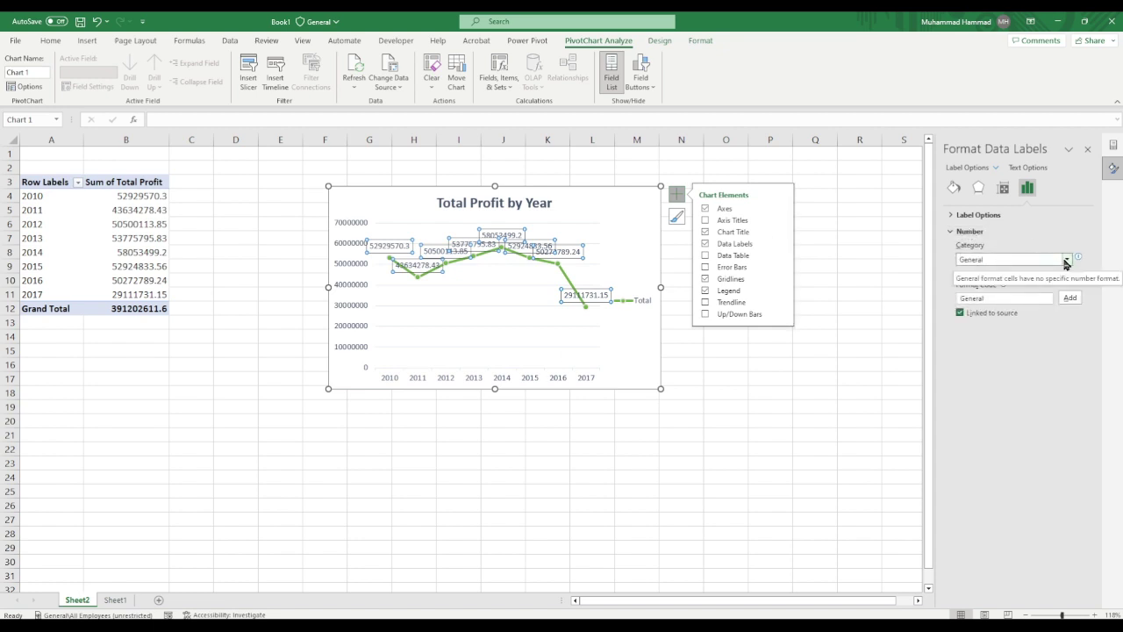
{"action": "left_click", "coordinate": [1066, 261]}
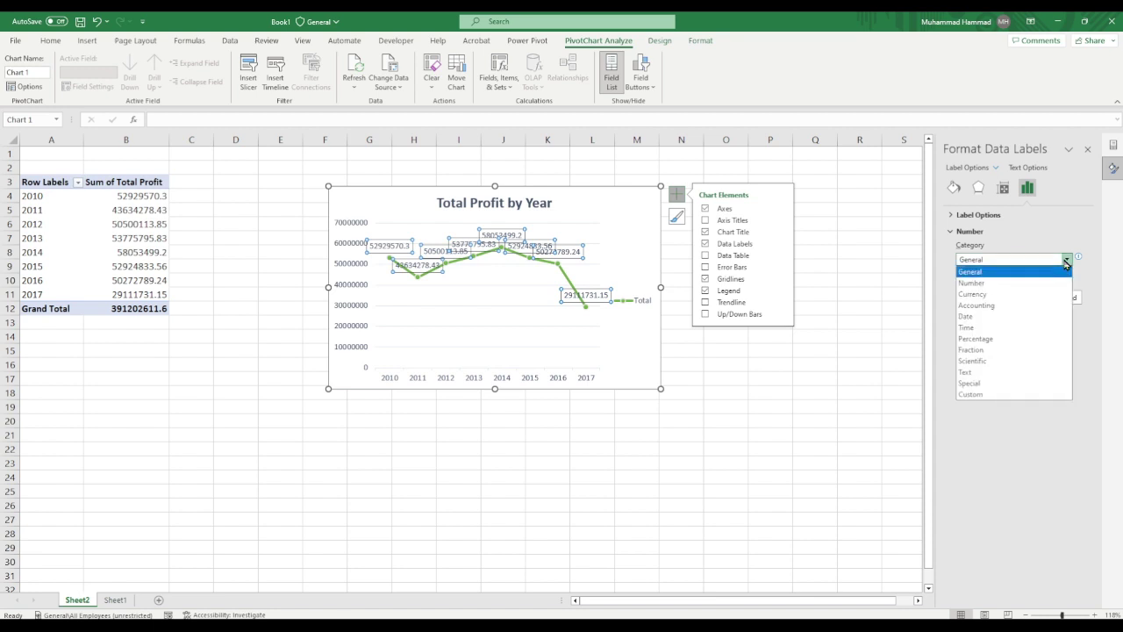
{"action": "left_click", "coordinate": [1003, 395]}
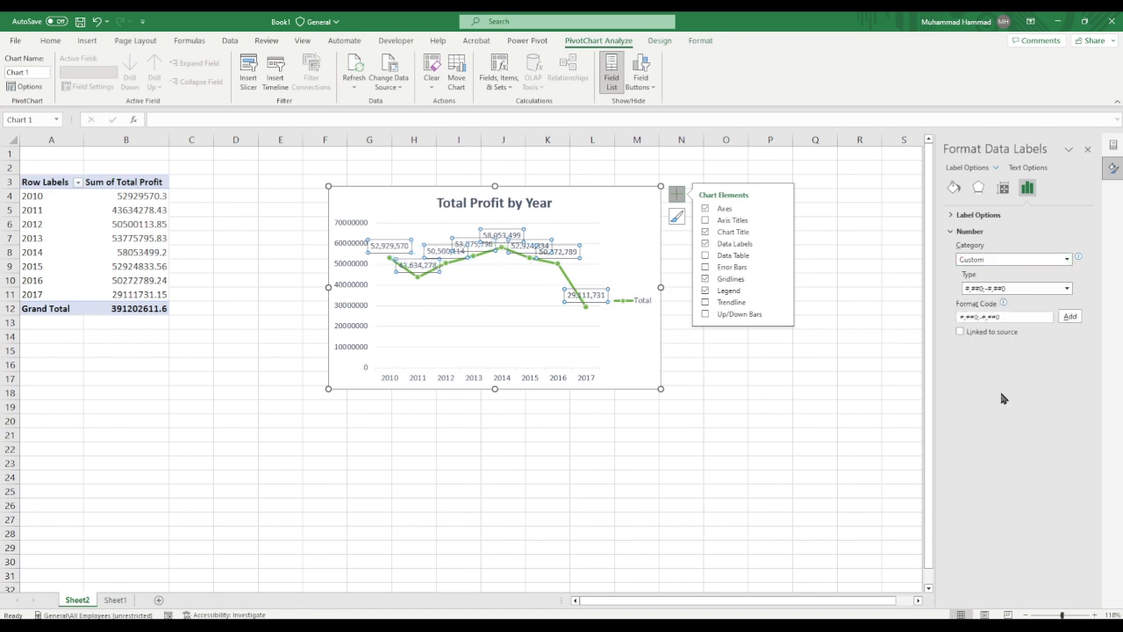
{"action": "left_click_drag", "start_coordinate": [1023, 317], "coordinate": [944, 323]}
{"action": "type", "text": "["}
{"action": "type", "text": ">"}
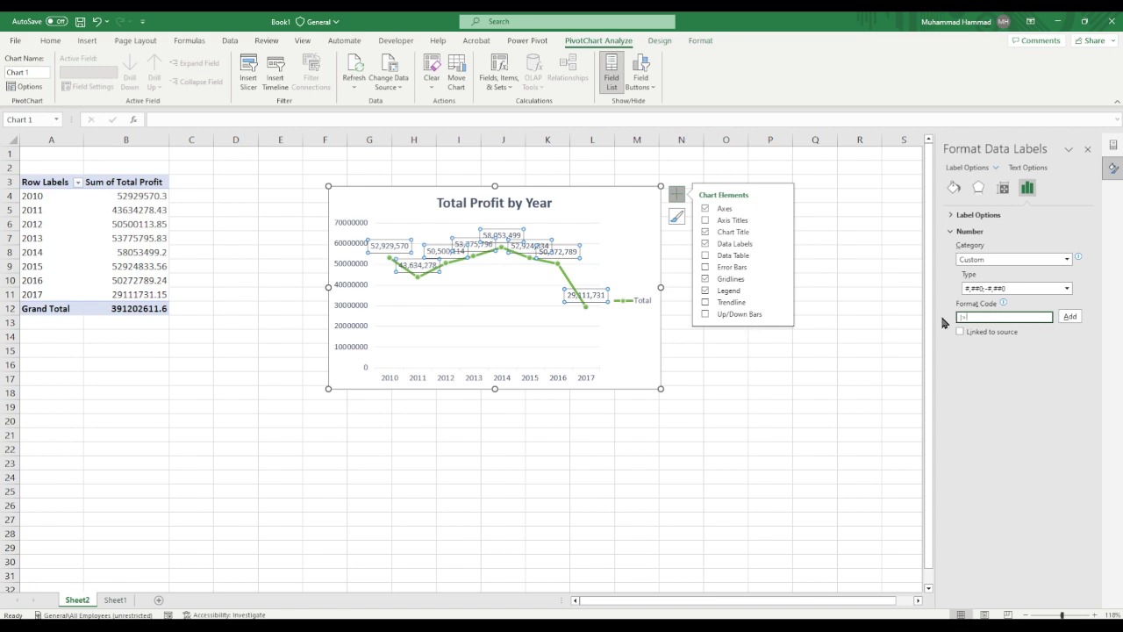
{"action": "type", "text": "9"}
{"action": "type", "text": "99"}
{"action": "type", "text": "9"}
{"action": "type", "text": "99"}
{"action": "type", "text": "]"}
{"action": "type", "text": "M"}
{"action": "type", "text": "#"}
{"action": "type", "text": ",\""}
{"action": "type", "text": "K"}
{"action": "type", "text": "\""}
{"action": "left_click", "coordinate": [1070, 317]}
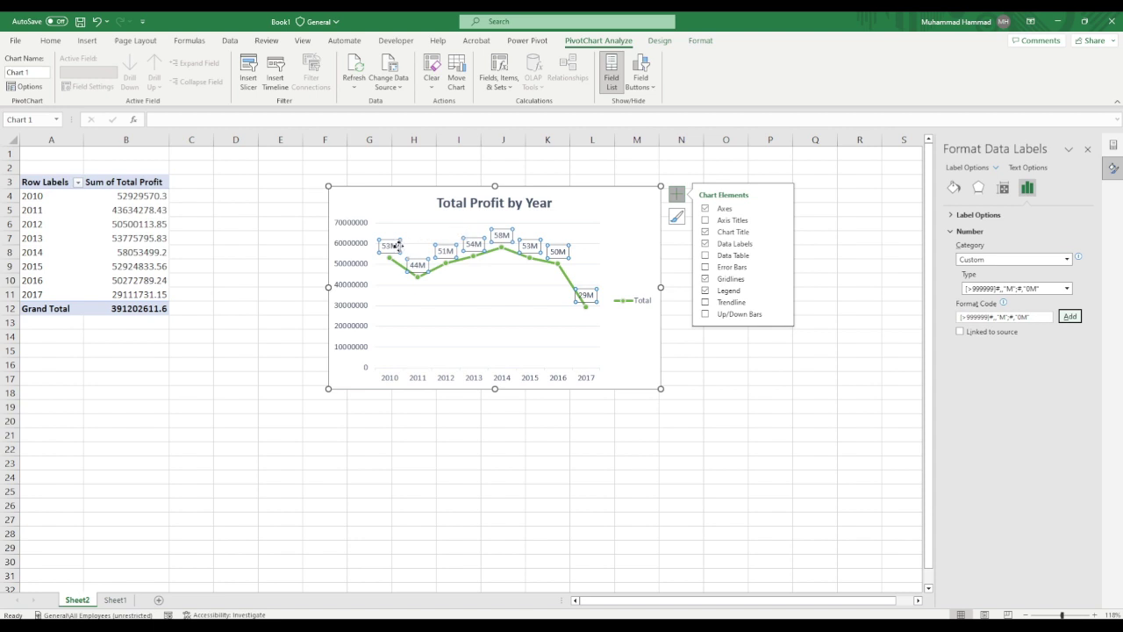
{"action": "mouse_move", "coordinate": [394, 265]}
- Add axis titles 'Profit' on the vertical axis and 'Year' on the horizontal axis
{"action": "left_click", "coordinate": [745, 220]}
{"action": "left_click", "coordinate": [348, 285]}
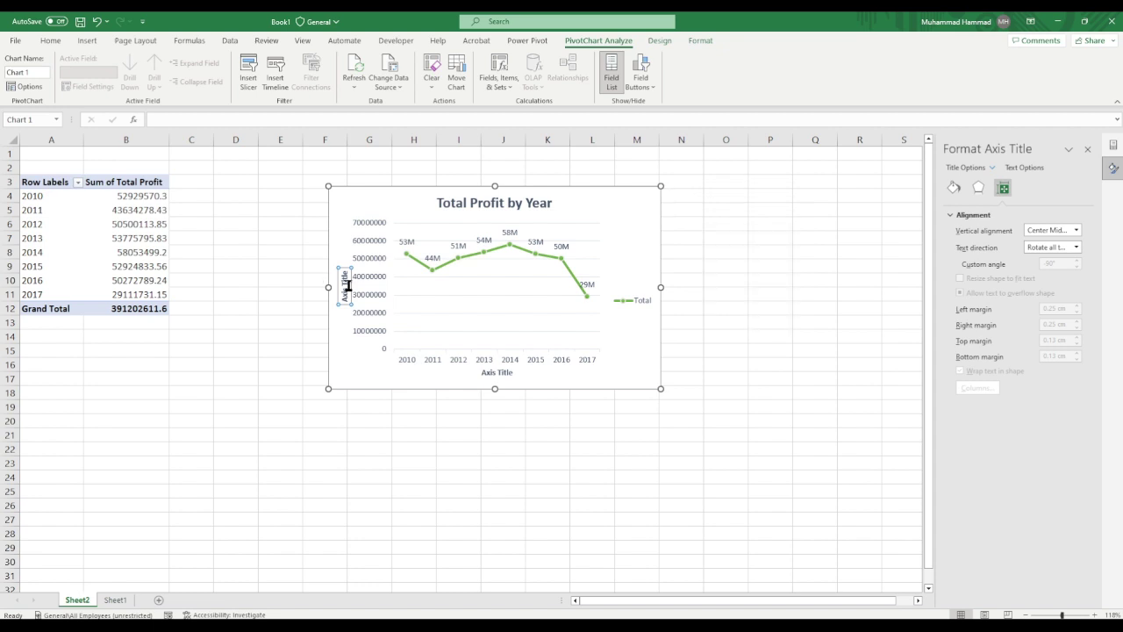
{"action": "triple_click", "coordinate": [348, 285]}
{"action": "key", "text": "BackSpace"}
{"action": "type", "text": "Pr"}
{"action": "type", "text": "o"}
{"action": "type", "text": "f"}
{"action": "key", "text": "BackSpace"}
{"action": "type", "text": "it"}
{"action": "left_click", "coordinate": [495, 372]}
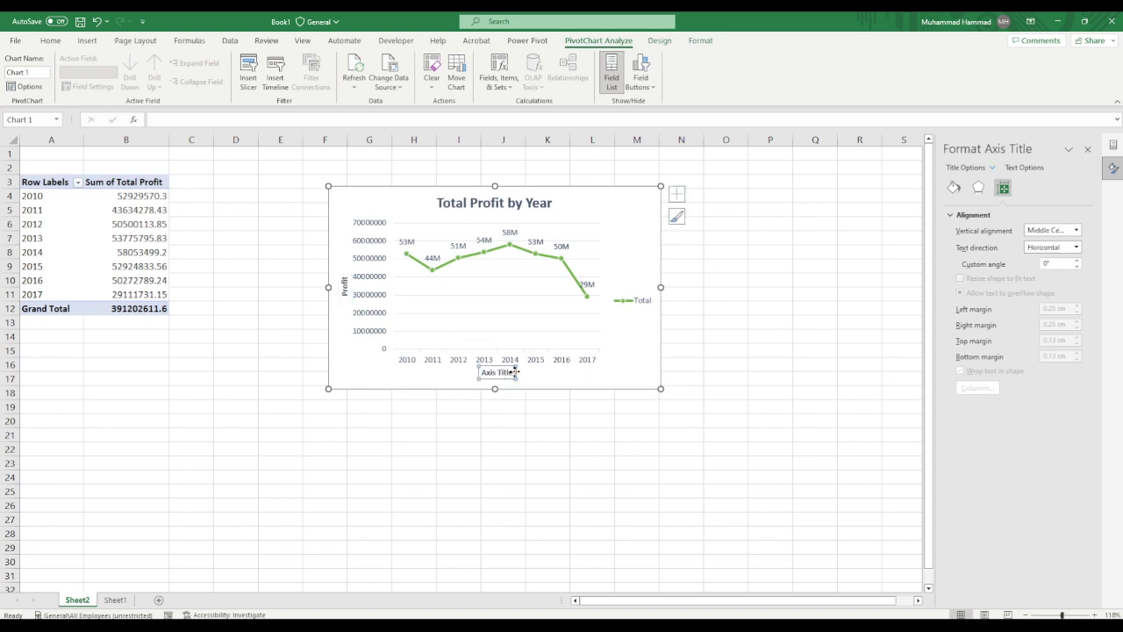
{"action": "triple_click", "coordinate": [478, 372]}
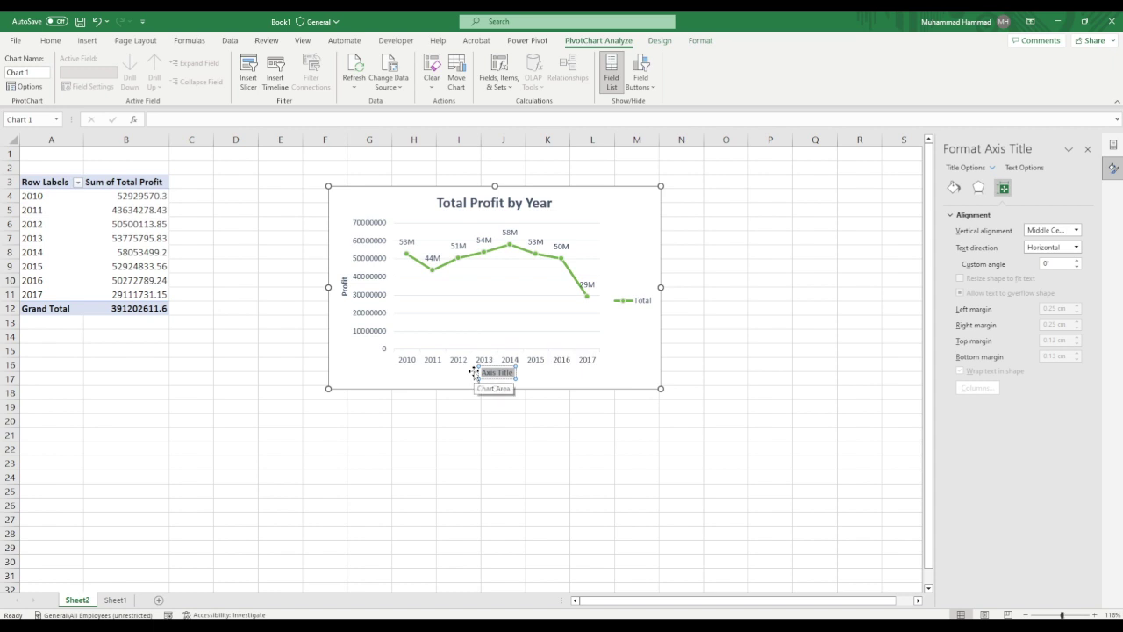
{"action": "type", "text": "Year"}
- Rename the sheet 'Profit By Year' and return to Sheet1
{"action": "left_click", "coordinate": [603, 380]}
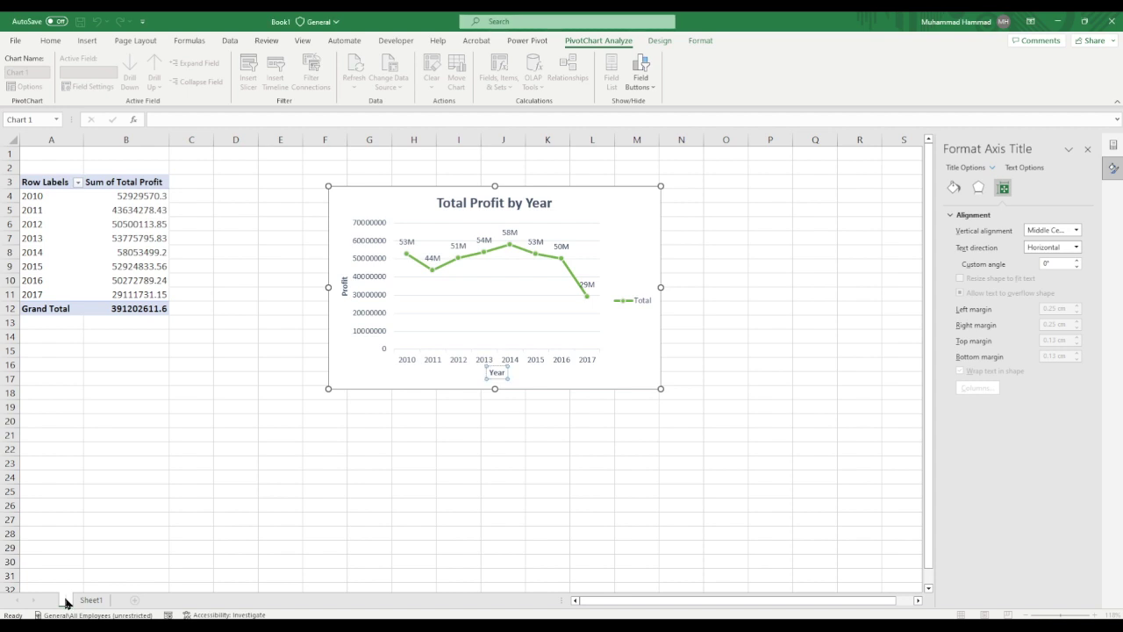
{"action": "type", "text": "Pro"}
{"action": "type", "text": "fit By"}
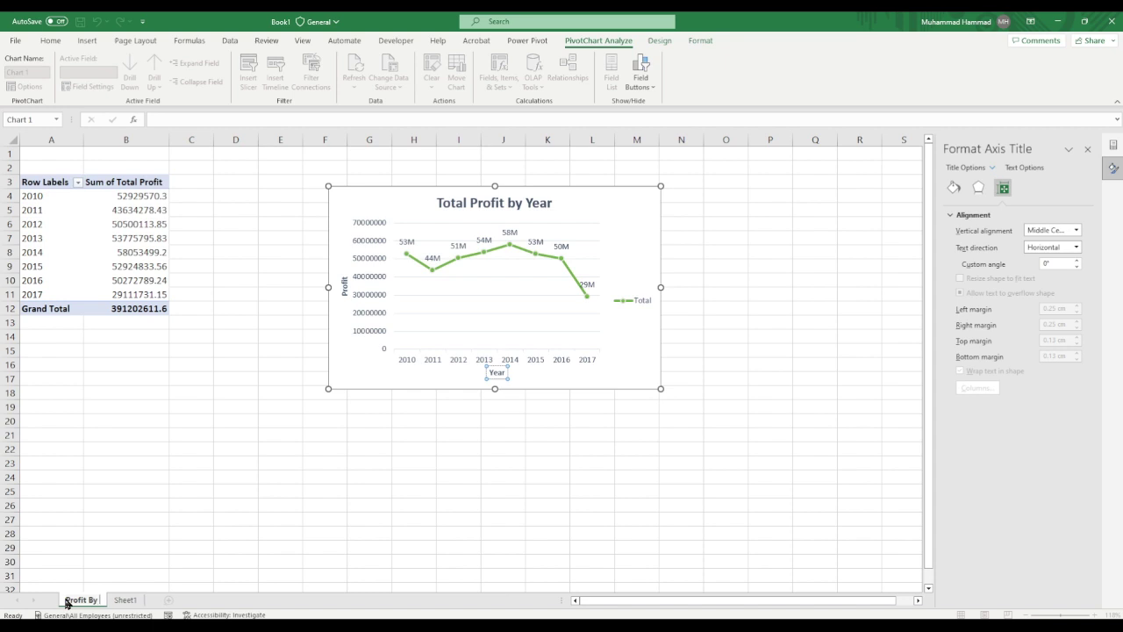
{"action": "type", "text": " Year"}
{"action": "left_click", "coordinate": [141, 600]}
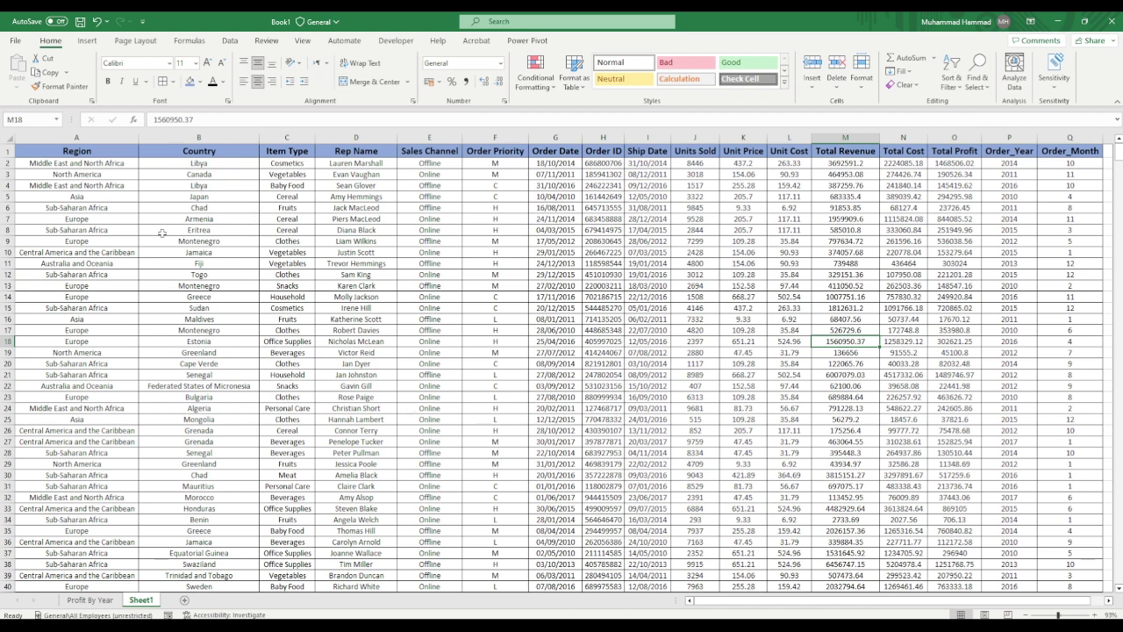
- Insert another PivotTable from the sales data on a new worksheet
{"action": "left_click", "coordinate": [84, 41]}
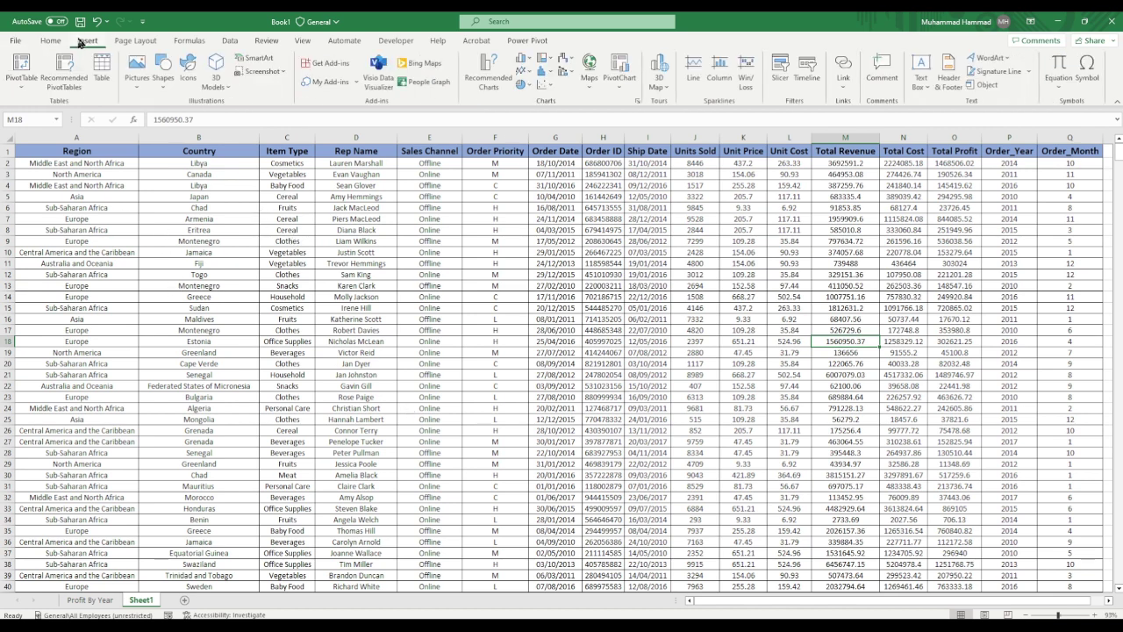
{"action": "left_click", "coordinate": [22, 63]}
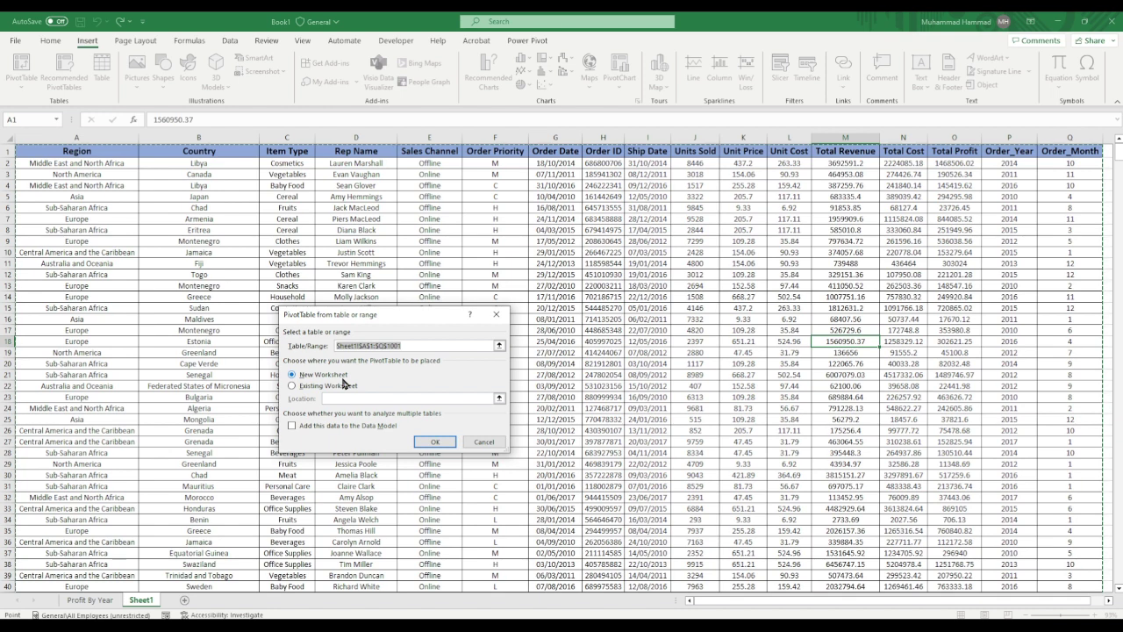
{"action": "left_click", "coordinate": [455, 437]}
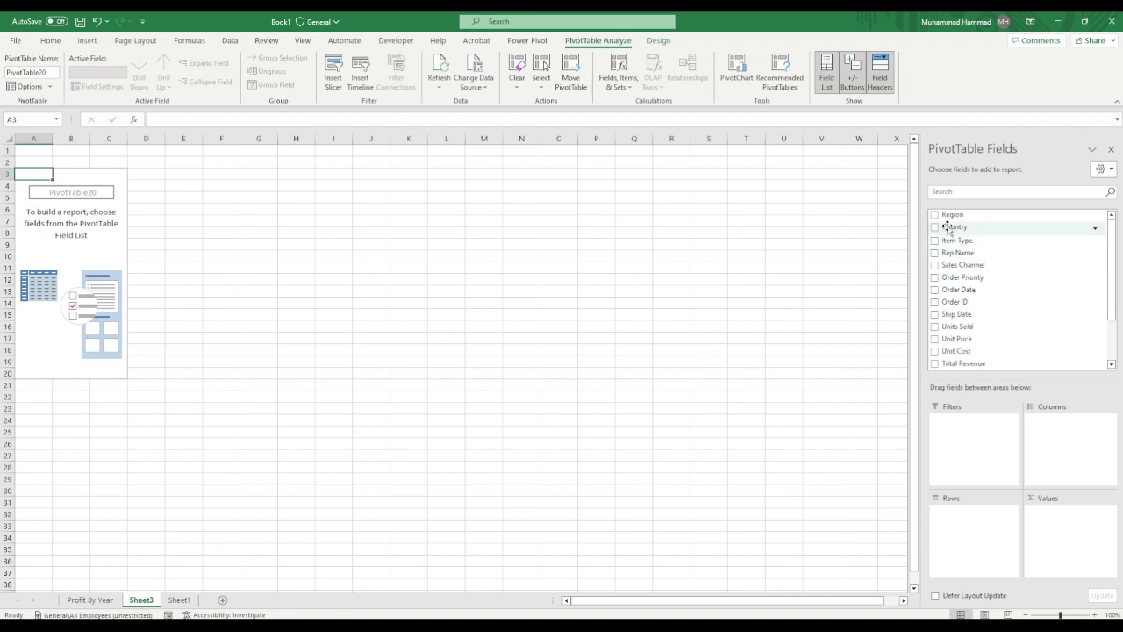
- Put Country in Rows and Total Profit in Values
{"action": "left_click_drag", "start_coordinate": [948, 228], "coordinate": [985, 537]}
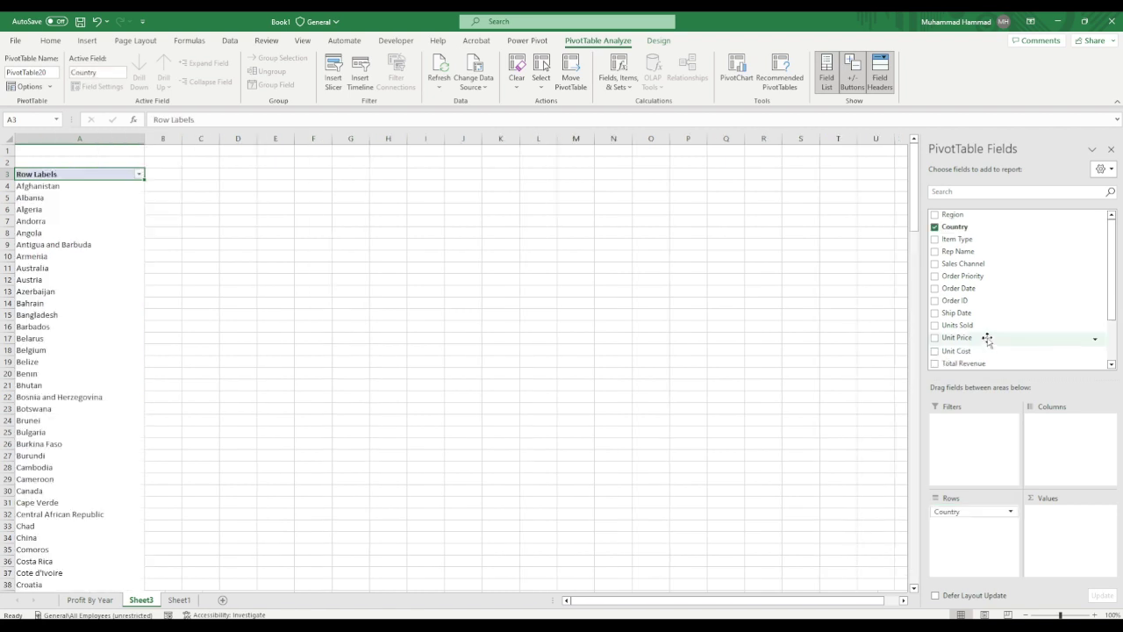
{"action": "scroll", "coordinate": [986, 337], "scroll_direction": "down", "scroll_amount": 2}
{"action": "scroll", "coordinate": [957, 344], "scroll_direction": "down", "scroll_amount": 3}
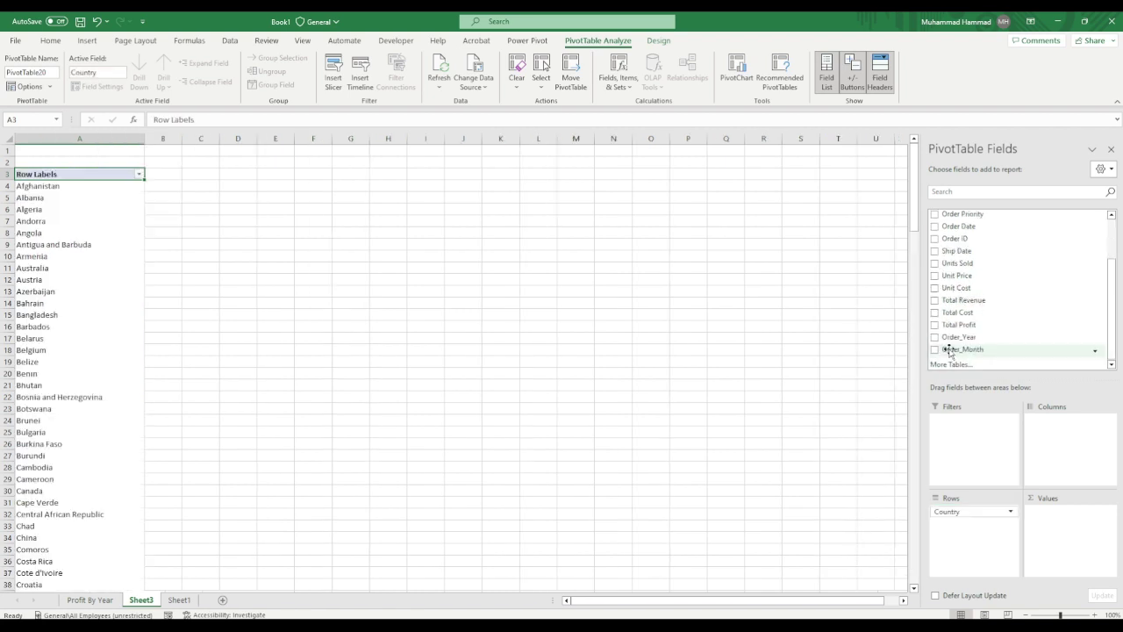
{"action": "left_click_drag", "start_coordinate": [950, 325], "coordinate": [1055, 537]}
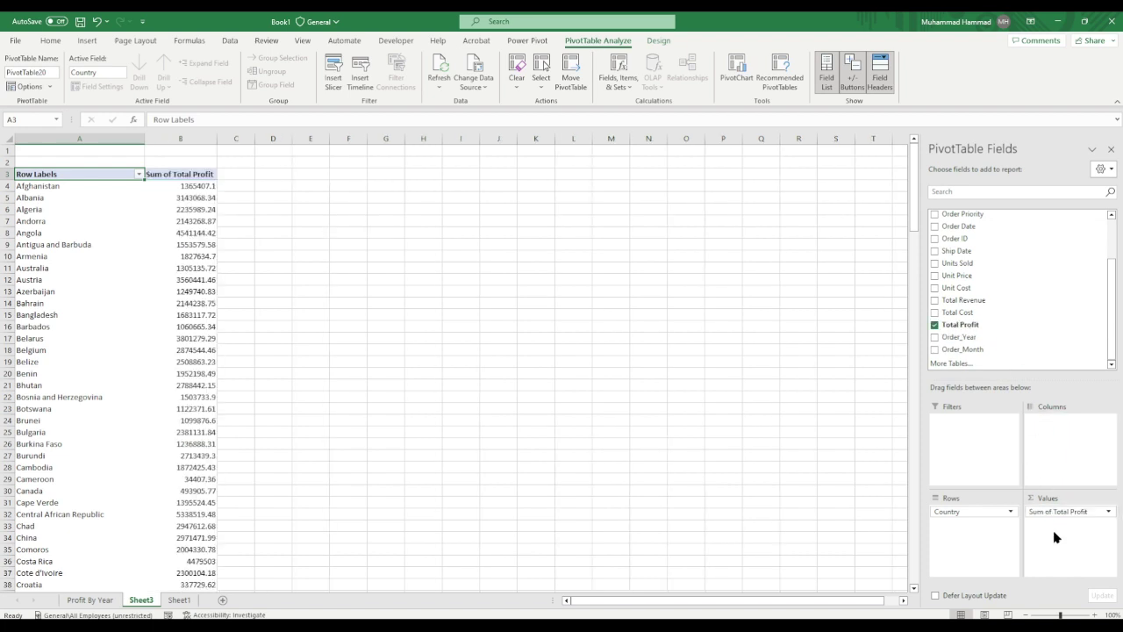
{"action": "scroll", "coordinate": [386, 324], "scroll_direction": "up", "scroll_amount": 2}
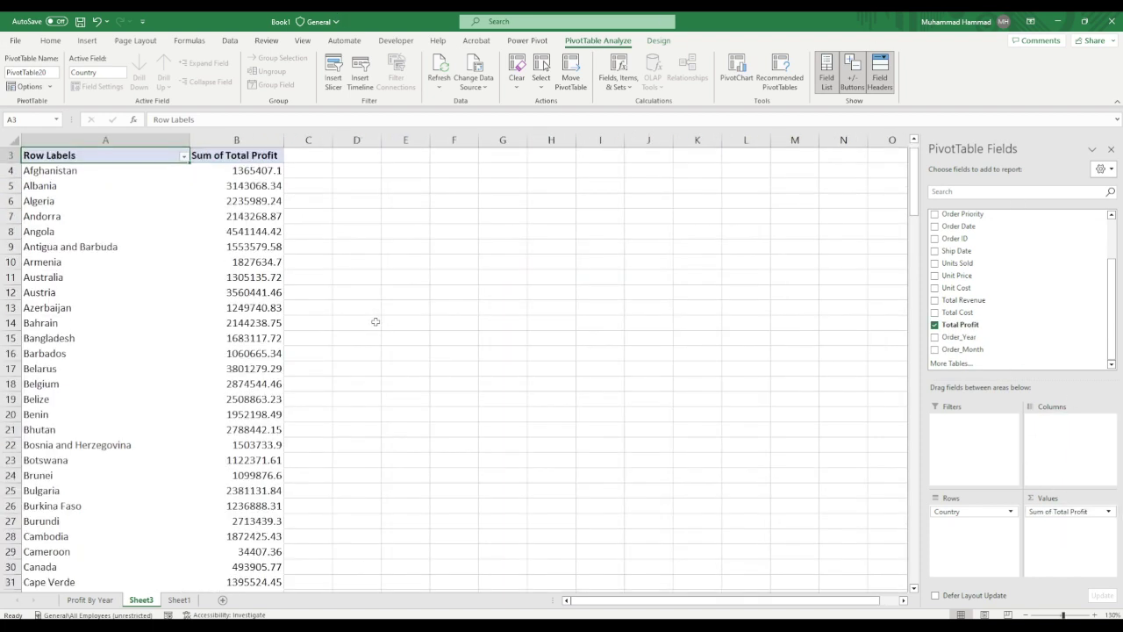
{"action": "scroll", "coordinate": [375, 322], "scroll_direction": "up", "scroll_amount": 2}
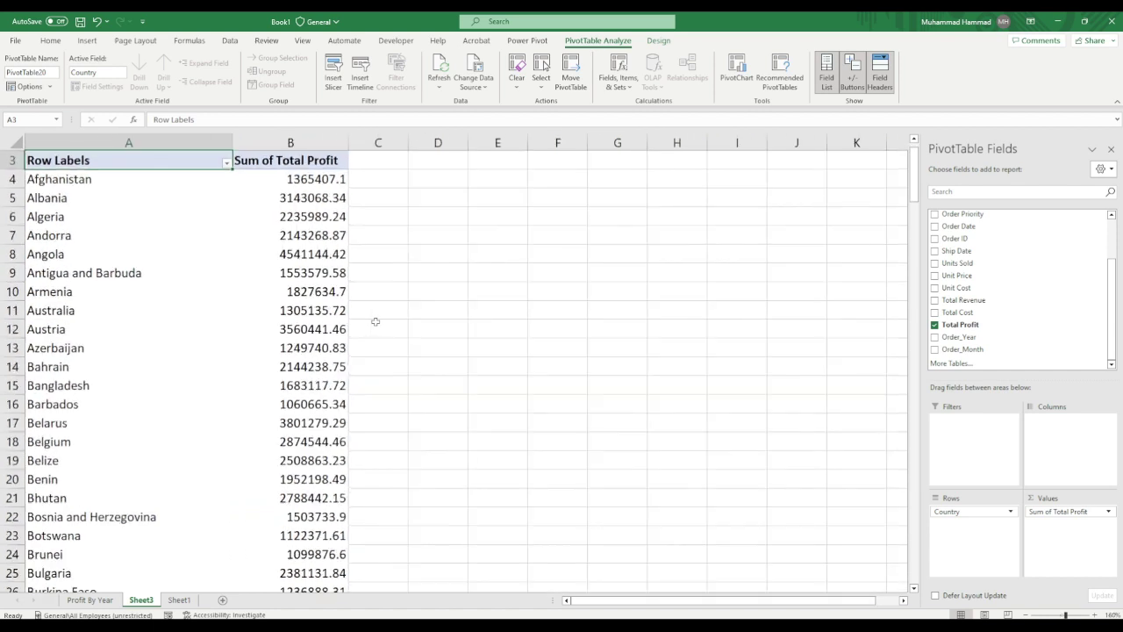
{"action": "scroll", "coordinate": [376, 322], "scroll_direction": "up", "scroll_amount": 1}
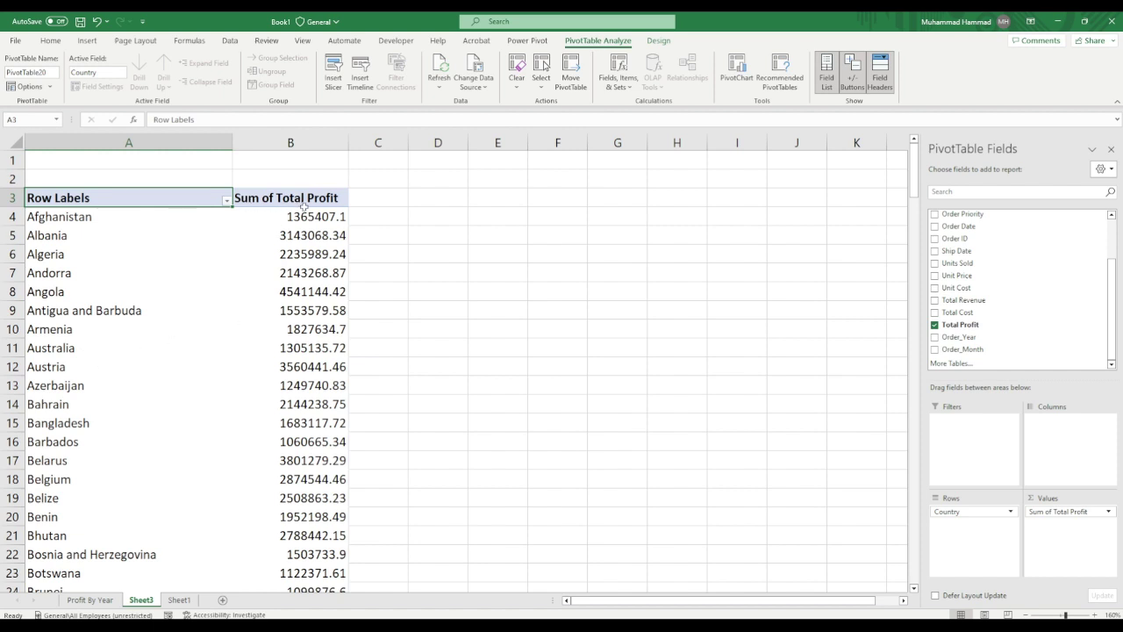
- Rename the pivot table's row header in A3 to 'Countries'
{"action": "double_click", "coordinate": [179, 195]}
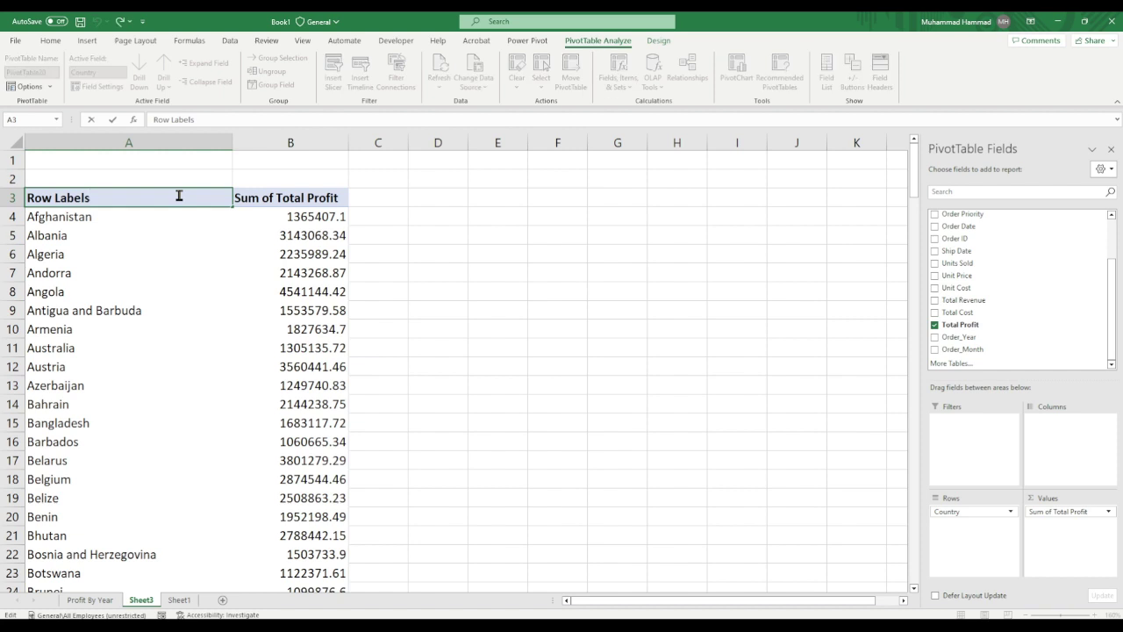
{"action": "key", "text": "ctrl+a"}
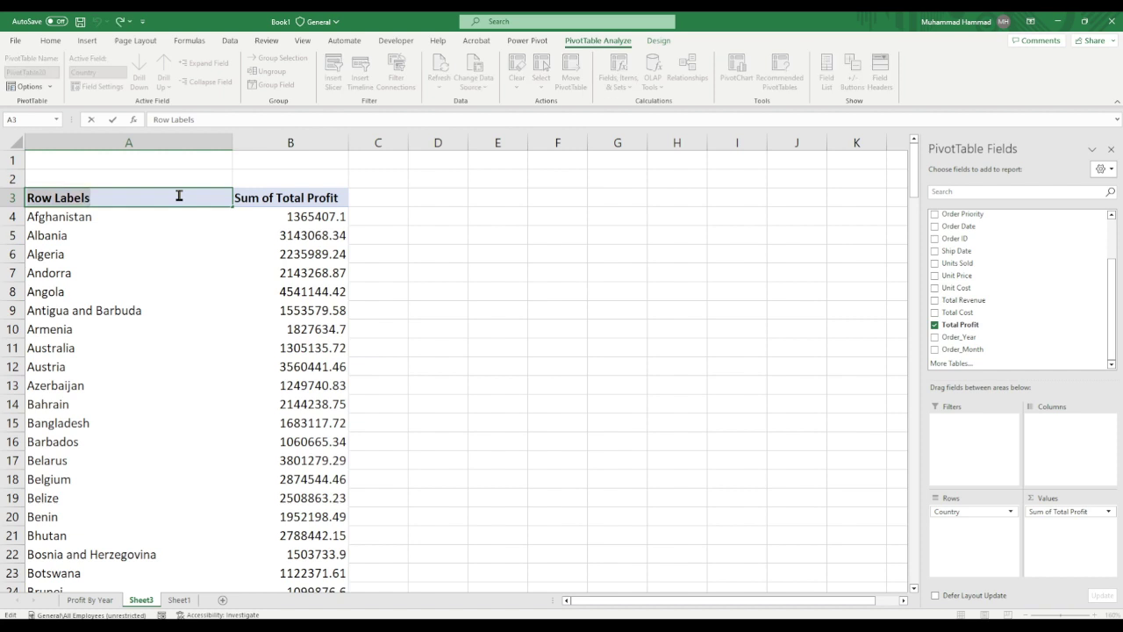
{"action": "type", "text": "Countries"}
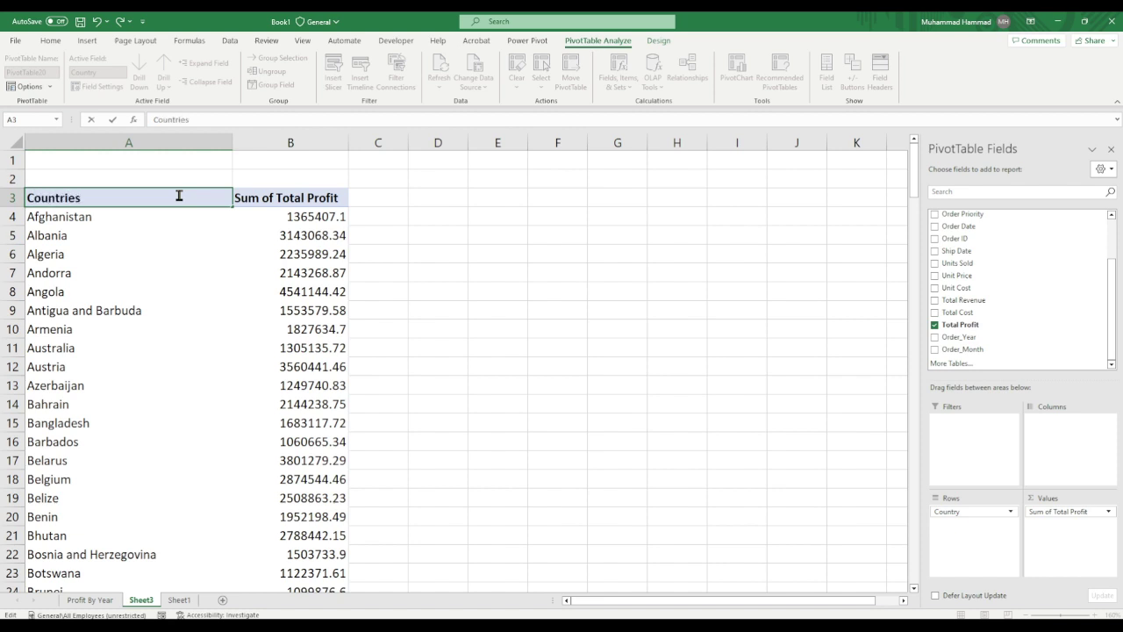
{"action": "key", "text": "Return"}
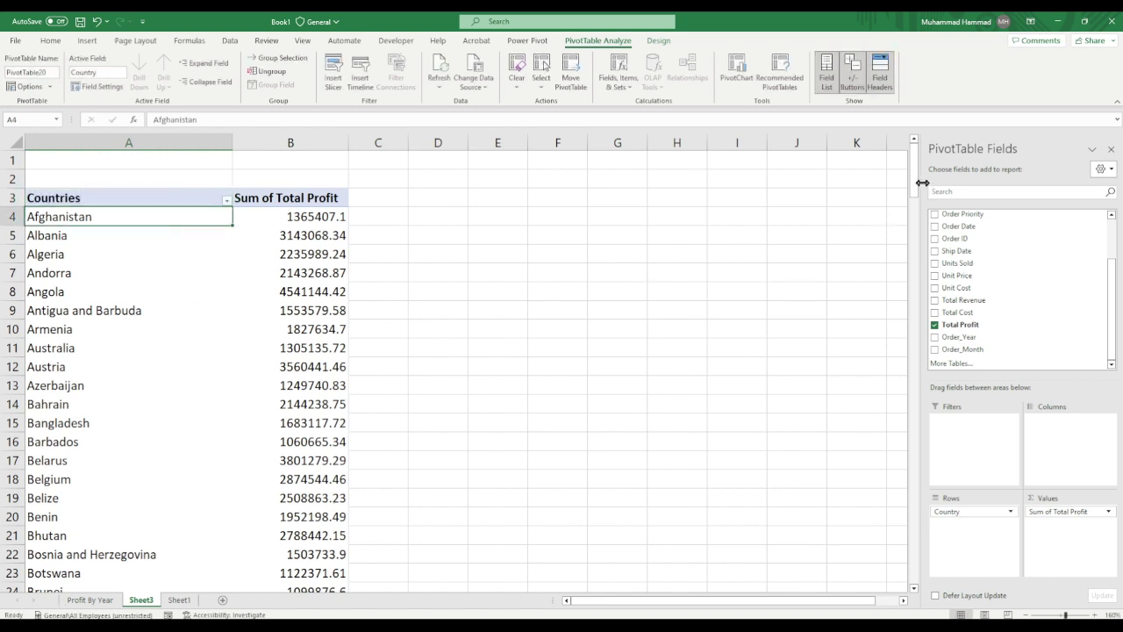
{"action": "left_click_drag", "start_coordinate": [915, 176], "coordinate": [928, 595]}
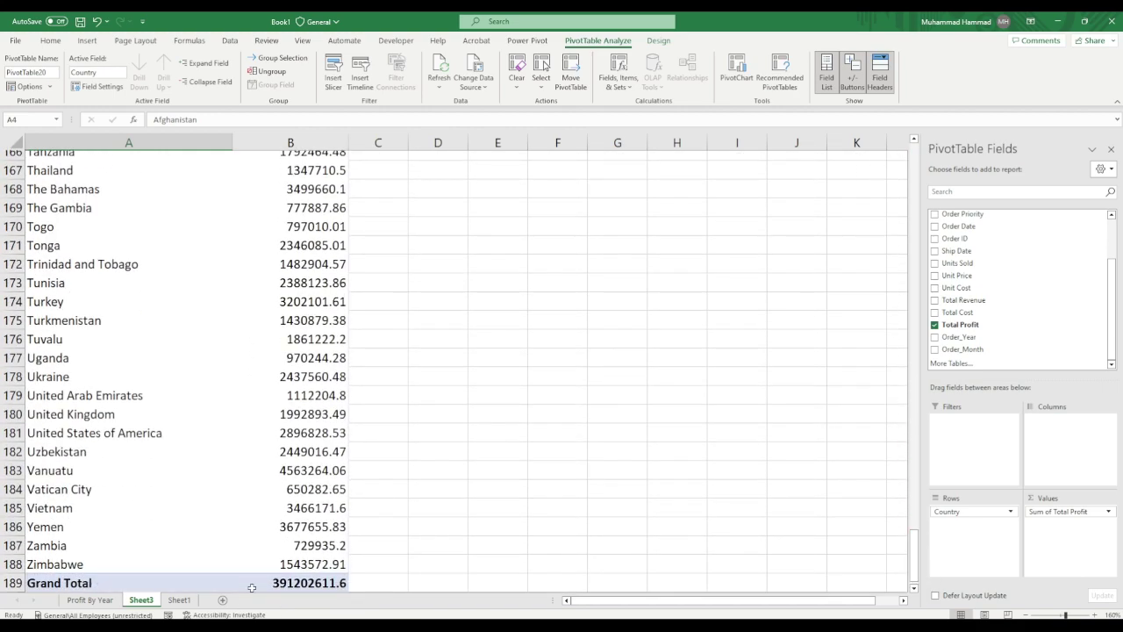
{"action": "mouse_move", "coordinate": [252, 587]}
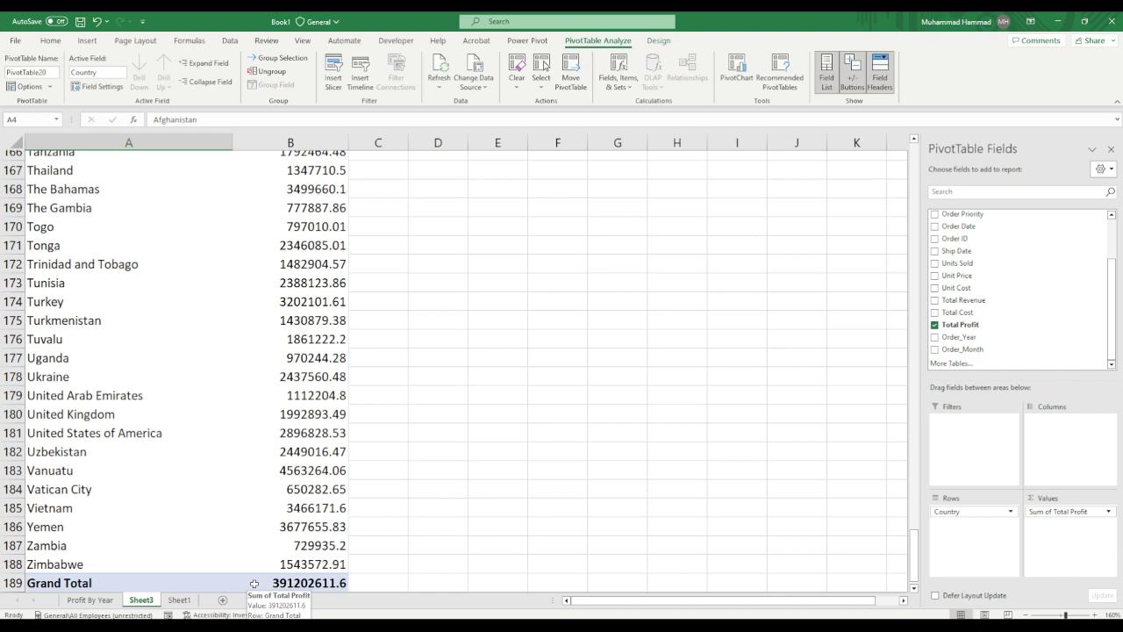
{"action": "scroll", "coordinate": [253, 396], "scroll_direction": "up", "scroll_amount": 6}
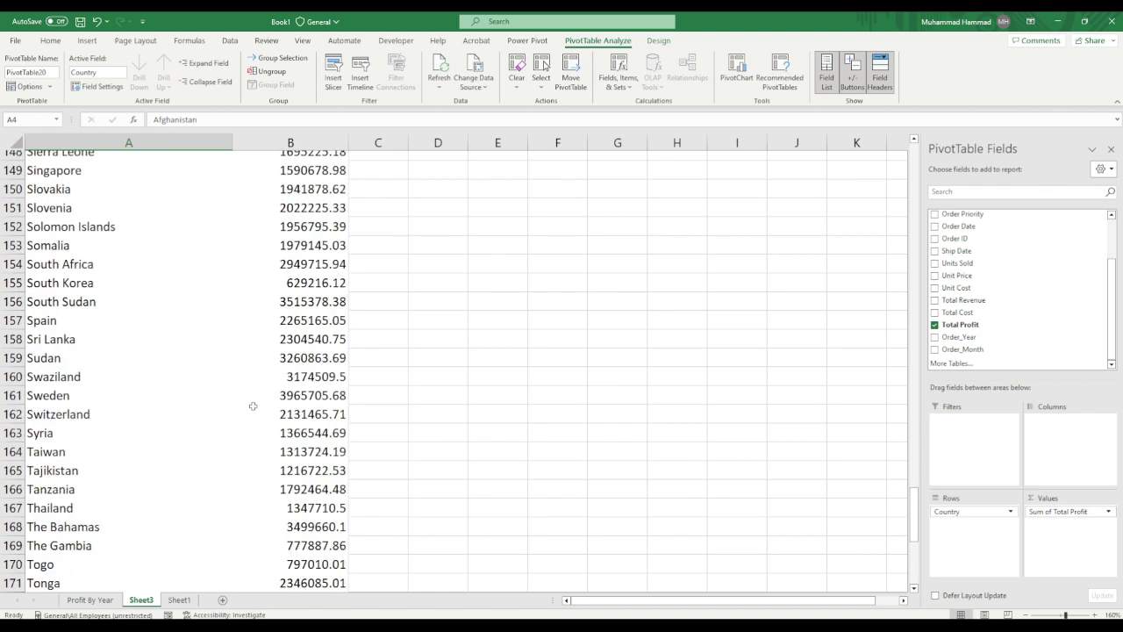
{"action": "scroll", "coordinate": [253, 399], "scroll_direction": "up", "scroll_amount": 6}
{"action": "scroll", "coordinate": [253, 406], "scroll_direction": "up", "scroll_amount": 7}
{"action": "scroll", "coordinate": [252, 406], "scroll_direction": "up", "scroll_amount": 20}
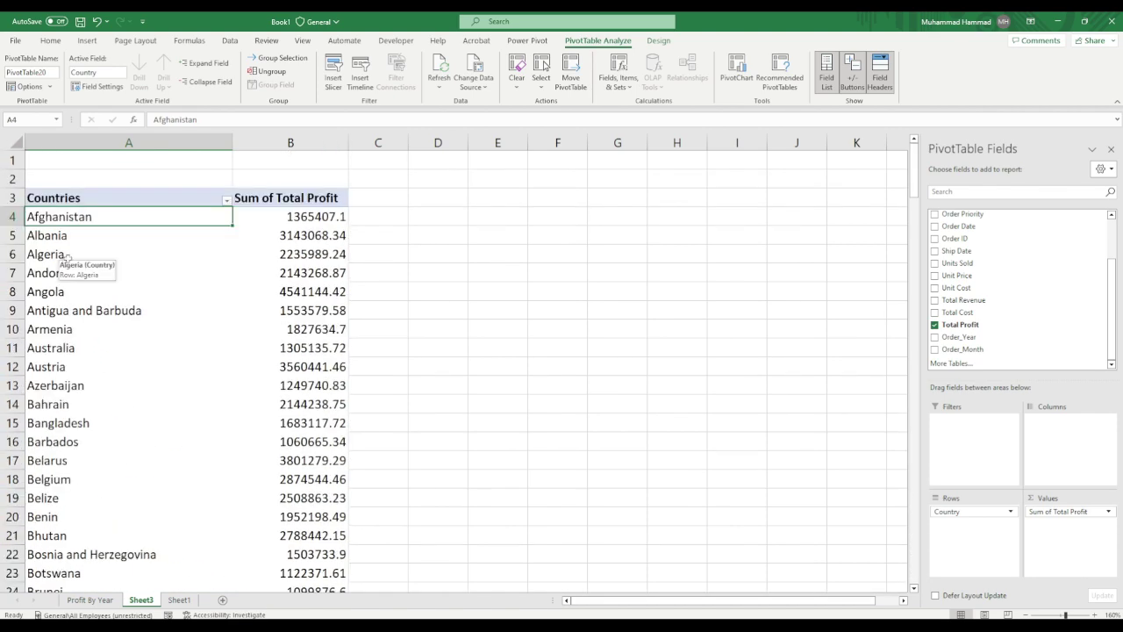
- Turn grand totals off for rows and columns
{"action": "left_click", "coordinate": [651, 41]}
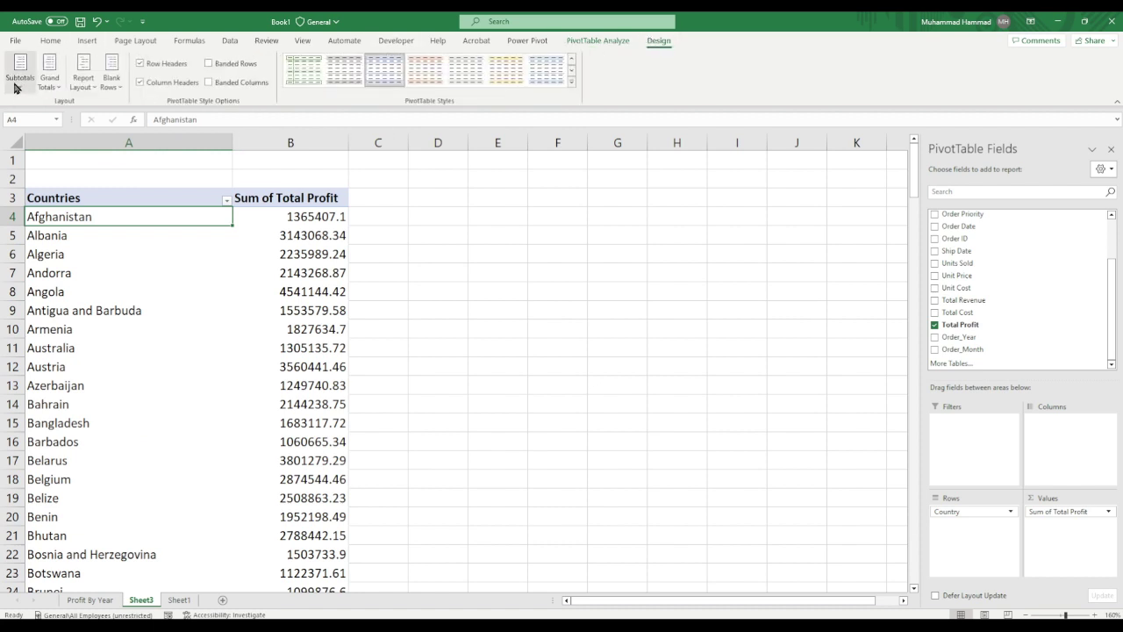
{"action": "left_click", "coordinate": [56, 88]}
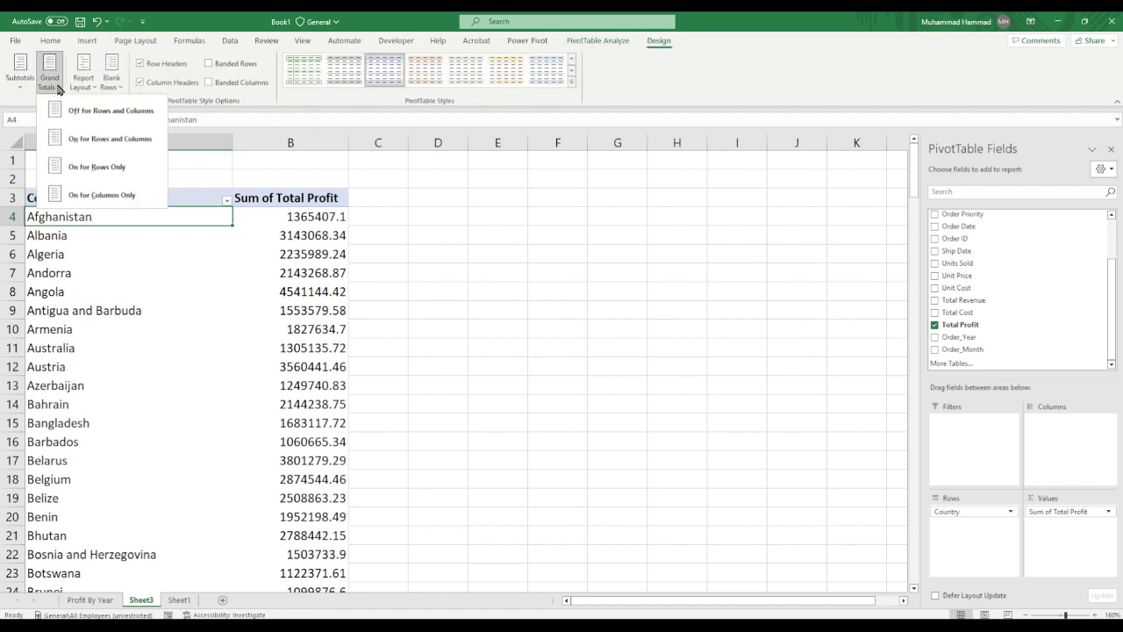
{"action": "left_click", "coordinate": [107, 115]}
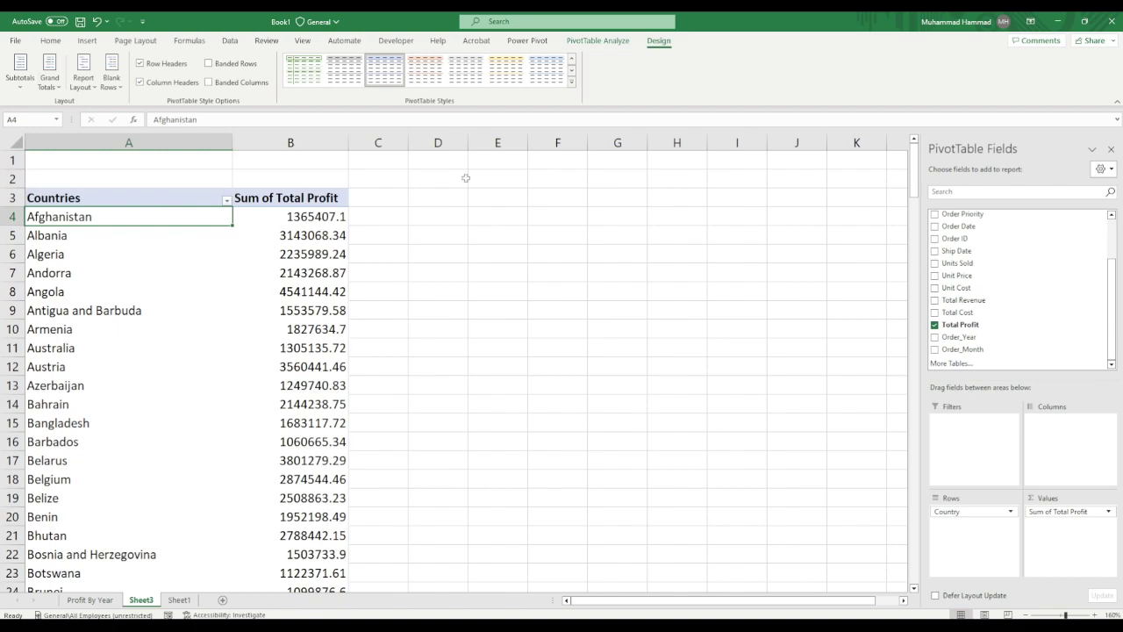
- Copy the country names and profit totals (A4:B188) and paste them at D4
{"action": "left_click_drag", "start_coordinate": [913, 158], "coordinate": [907, 584]}
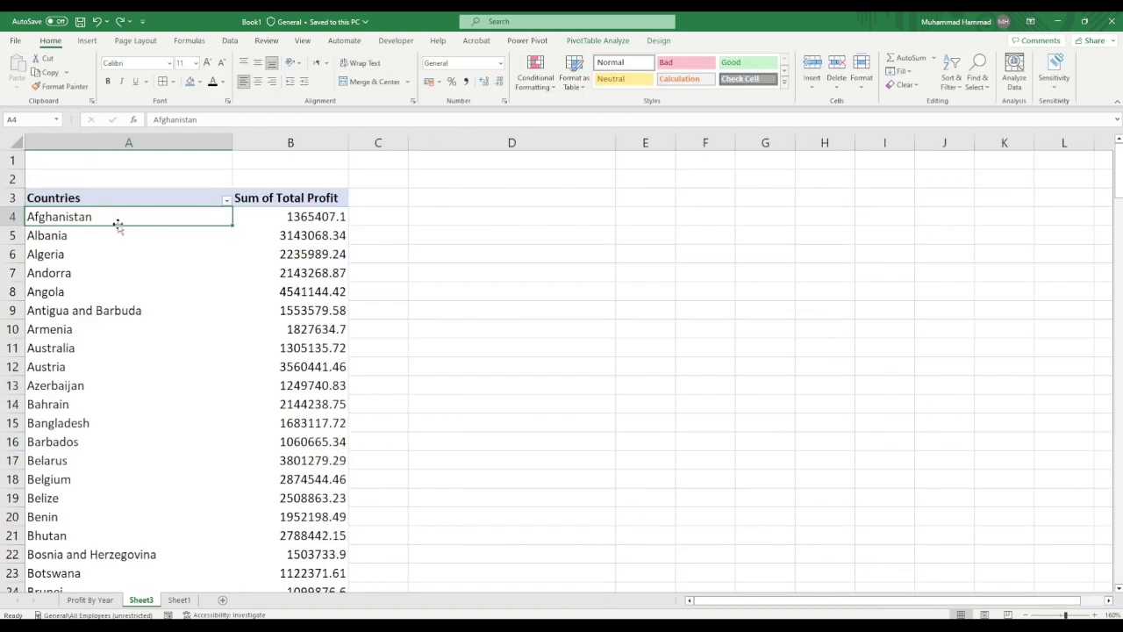
{"action": "key", "text": "ctrl+shift+Right"}
{"action": "key", "text": "ctrl+shift+Down"}
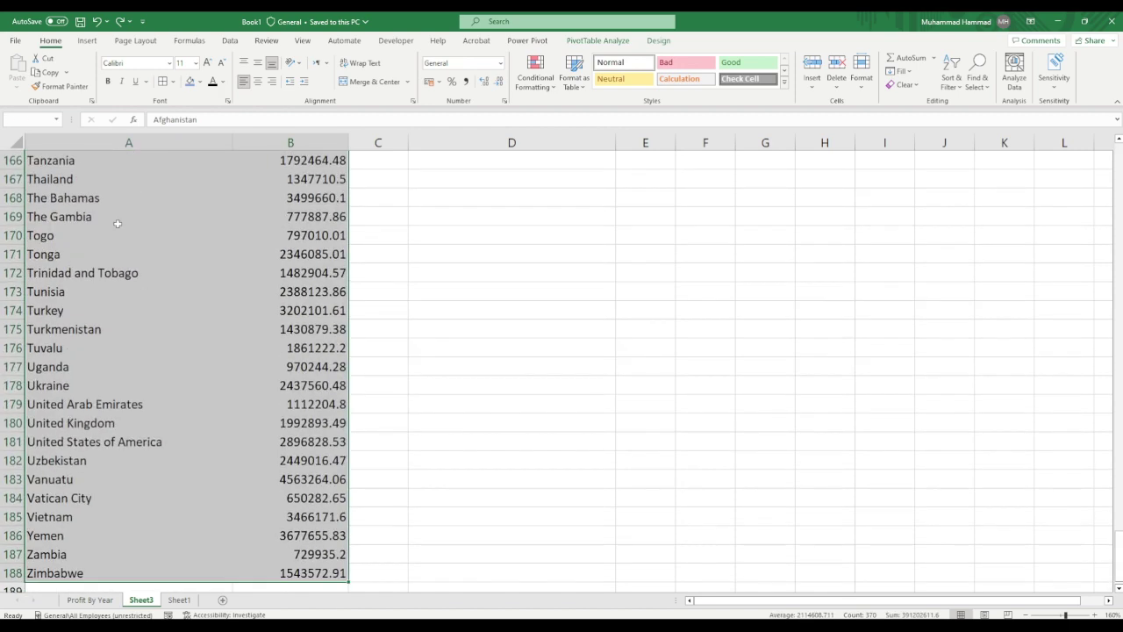
{"action": "key", "text": "ctrl+c"}
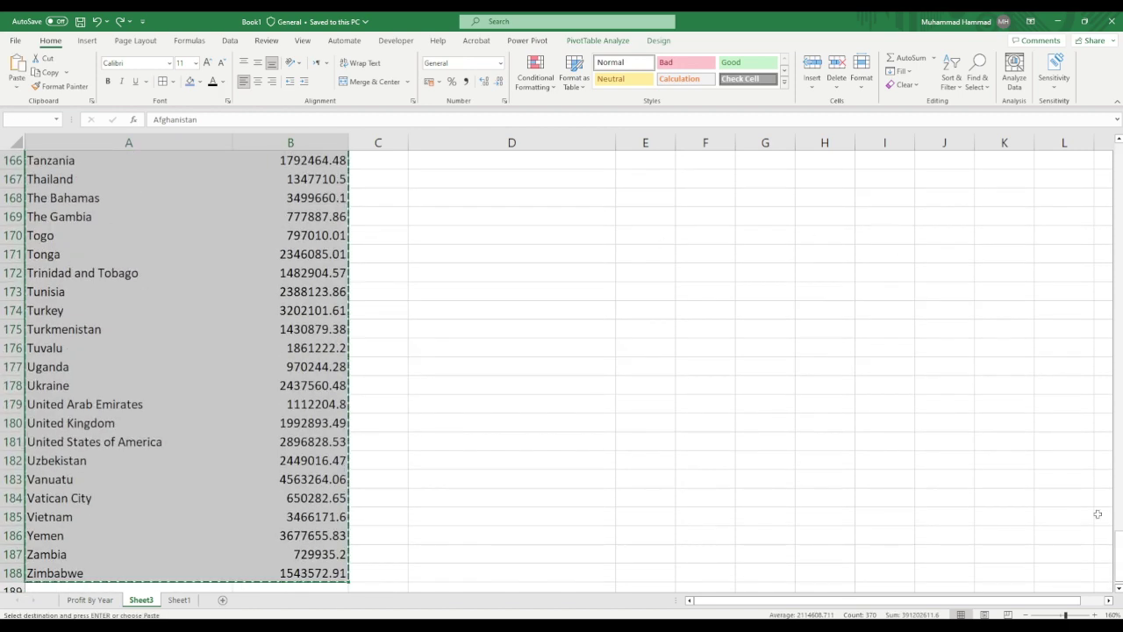
{"action": "left_click_drag", "start_coordinate": [1118, 547], "coordinate": [1118, 167]}
{"action": "left_click", "coordinate": [437, 217]}
{"action": "key", "text": "ctrl+v"}
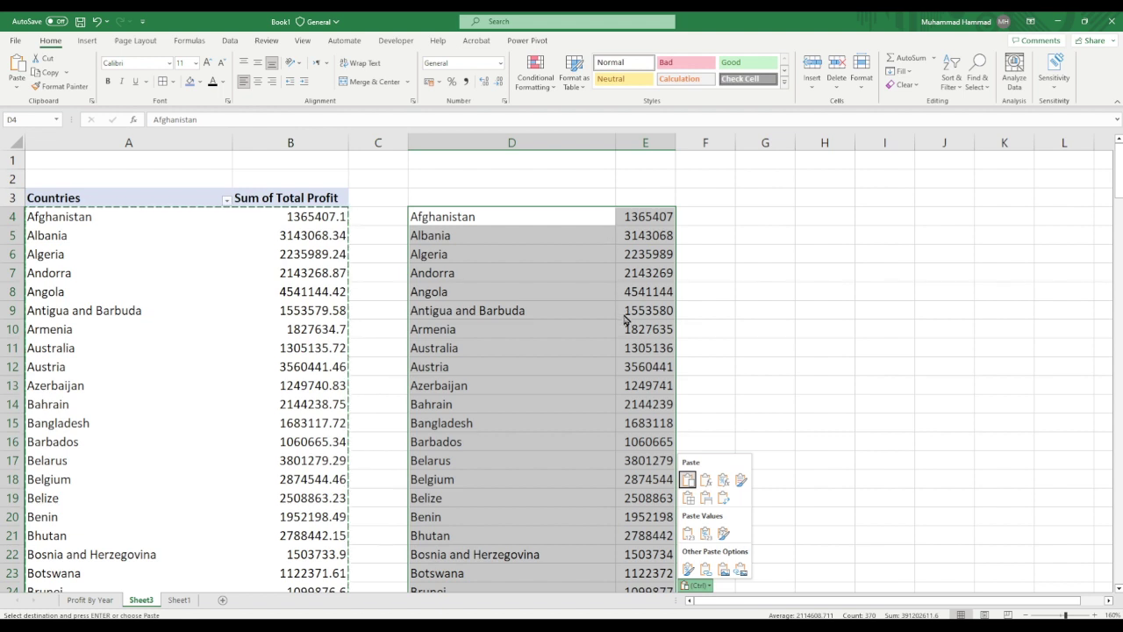
{"action": "left_click", "coordinate": [87, 40]}
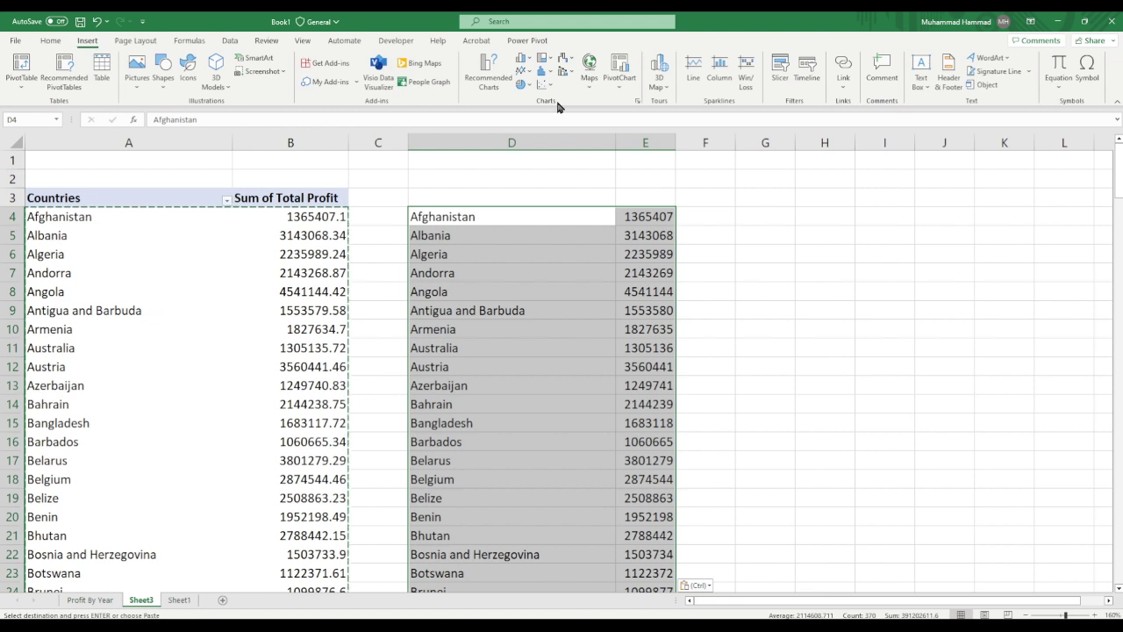
- Insert a filled map of profit by country, placed beside the data and enlarged
{"action": "left_click", "coordinate": [589, 70]}
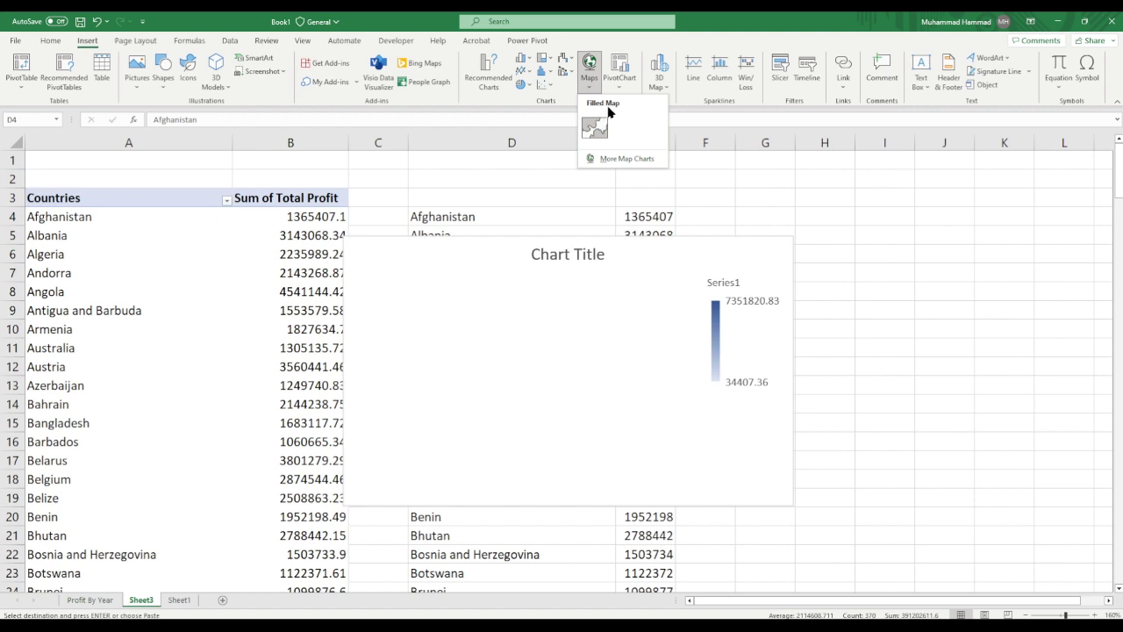
{"action": "left_click", "coordinate": [596, 131]}
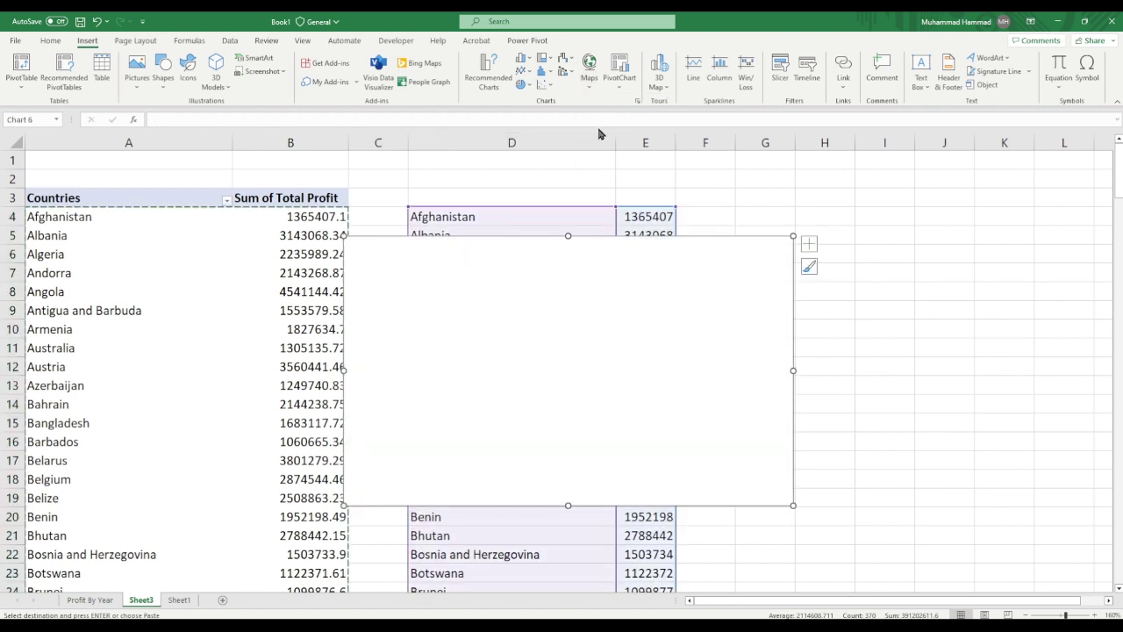
{"action": "left_click_drag", "start_coordinate": [710, 248], "coordinate": [742, 176]}
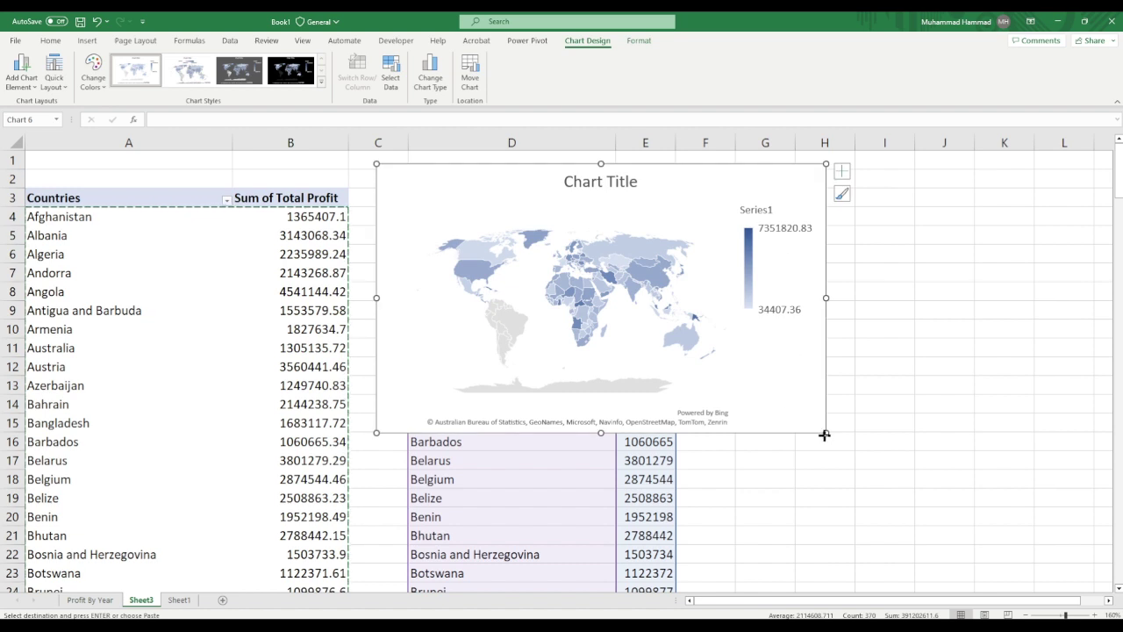
{"action": "left_click_drag", "start_coordinate": [826, 433], "coordinate": [926, 494]}
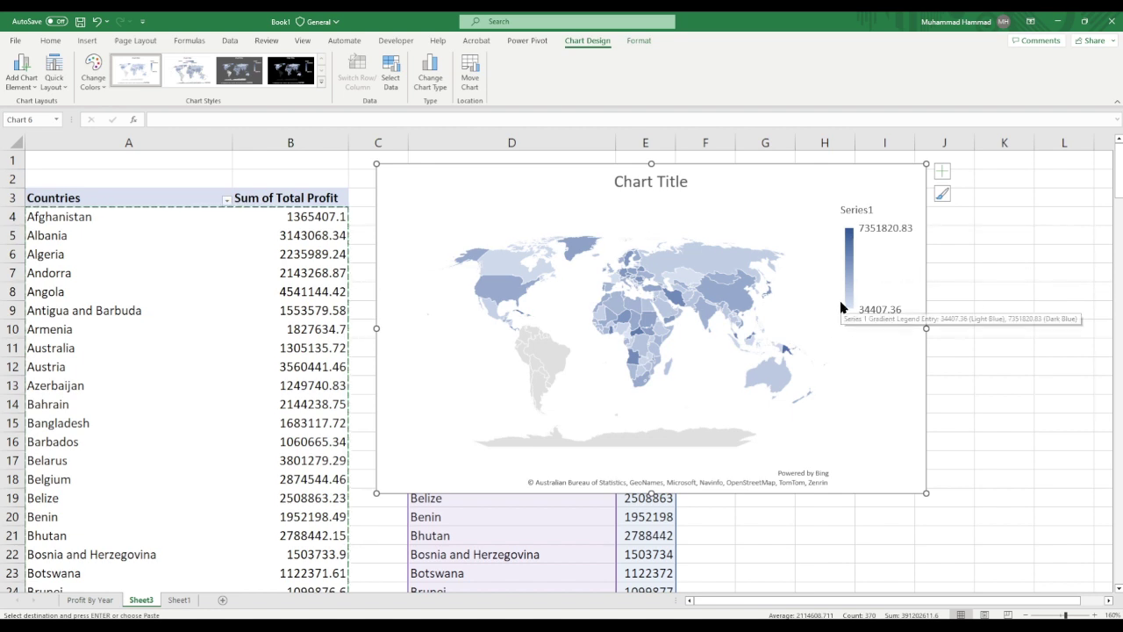
- Delete the map's gradient legend
{"action": "left_click", "coordinate": [870, 231]}
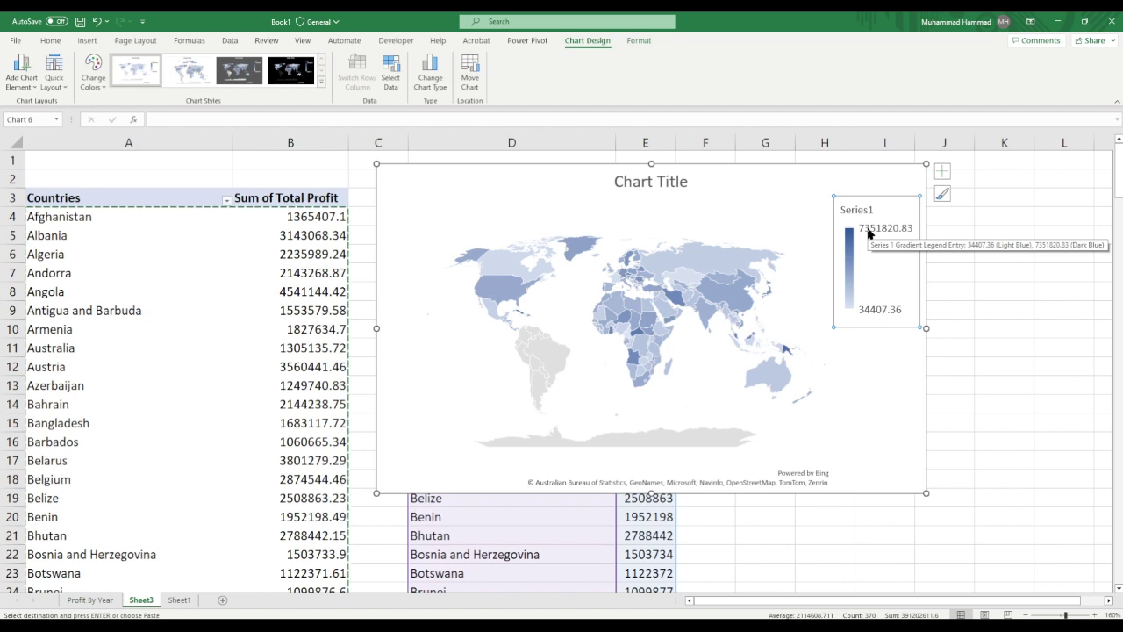
{"action": "key", "text": "Escape"}
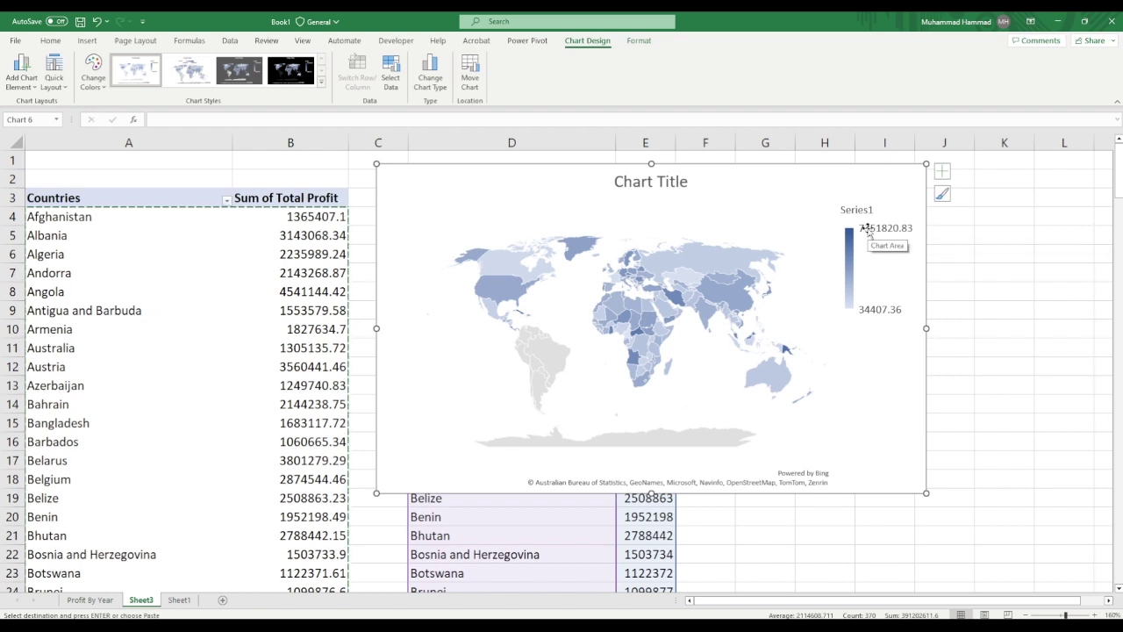
{"action": "key", "text": "Delete"}
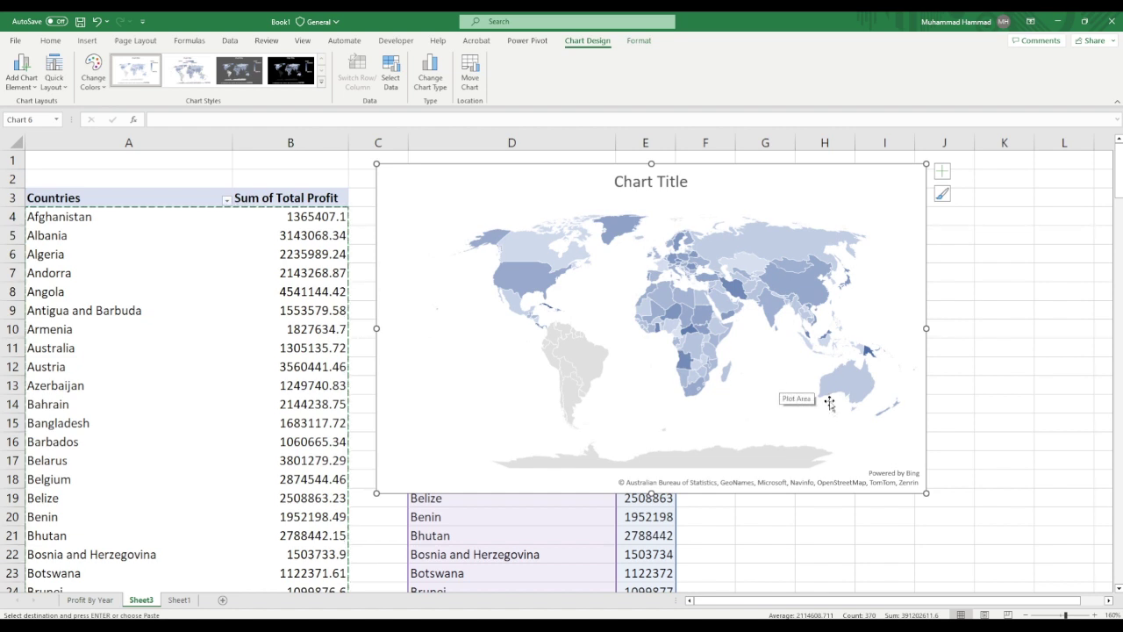
- Recolour the map chart in a green single-colour palette
{"action": "left_click", "coordinate": [942, 197]}
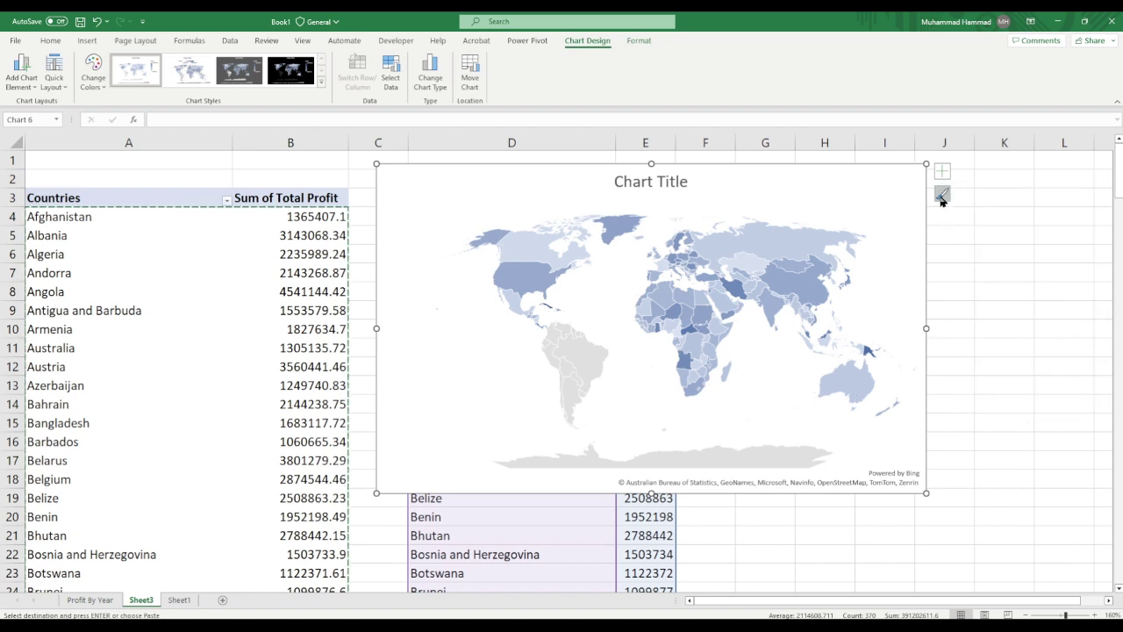
{"action": "left_click", "coordinate": [941, 196]}
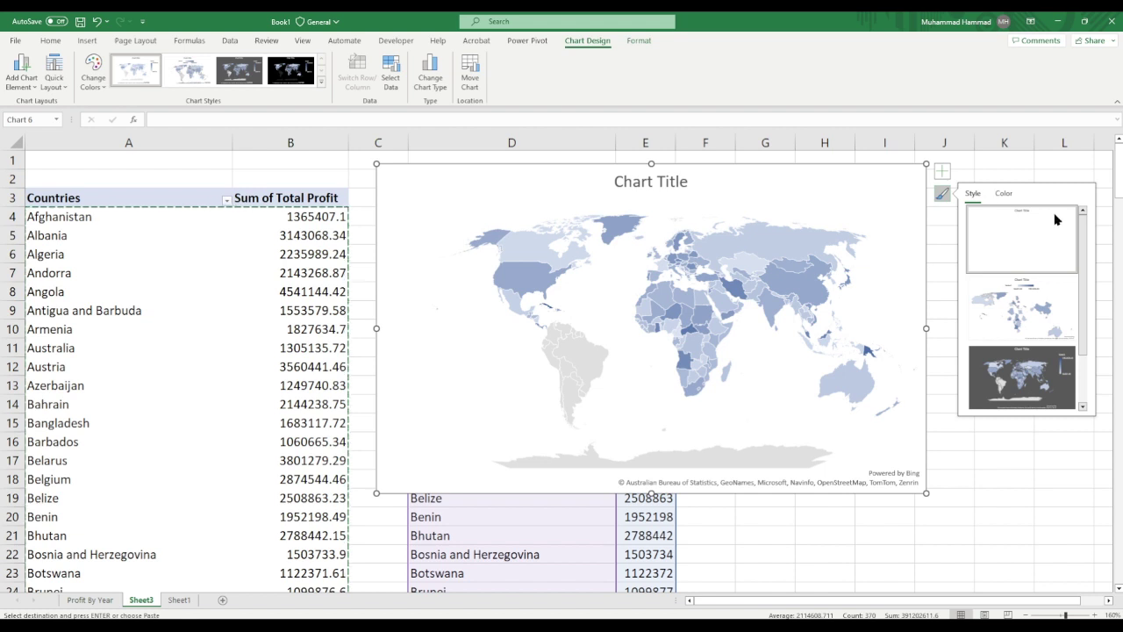
{"action": "left_click", "coordinate": [998, 193]}
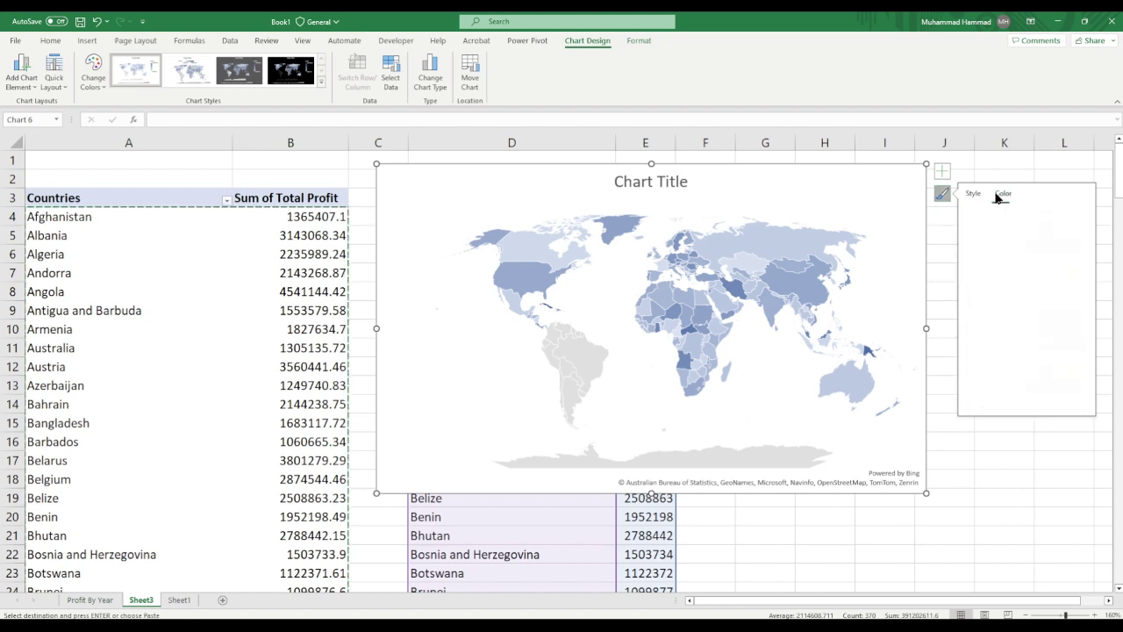
{"action": "left_click_drag", "start_coordinate": [1081, 281], "coordinate": [1086, 321]}
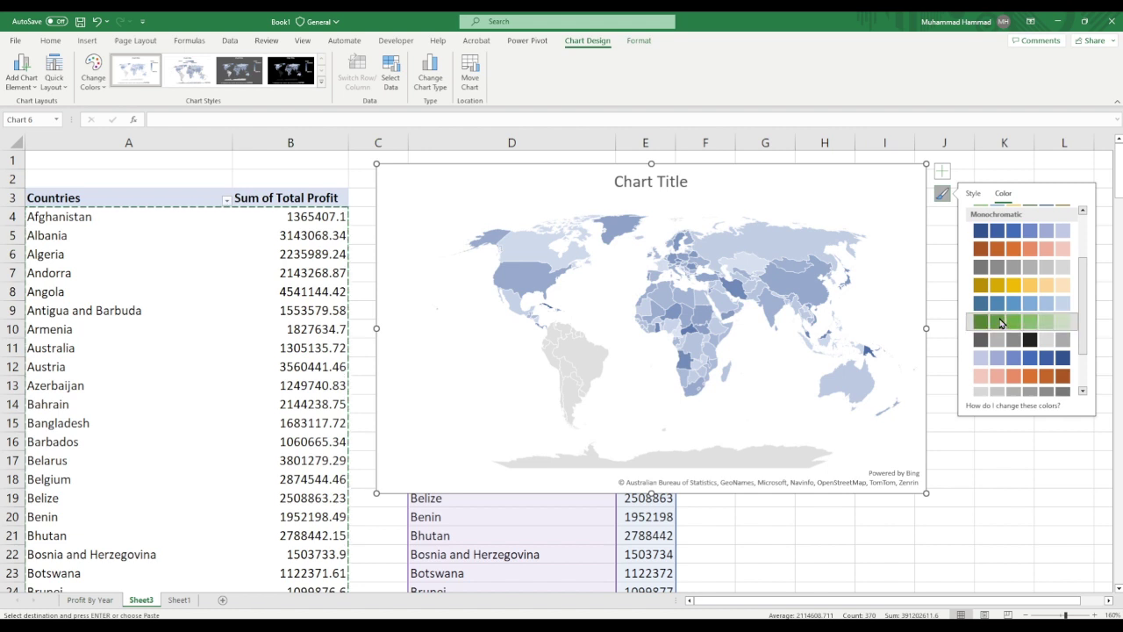
{"action": "left_click", "coordinate": [1001, 323]}
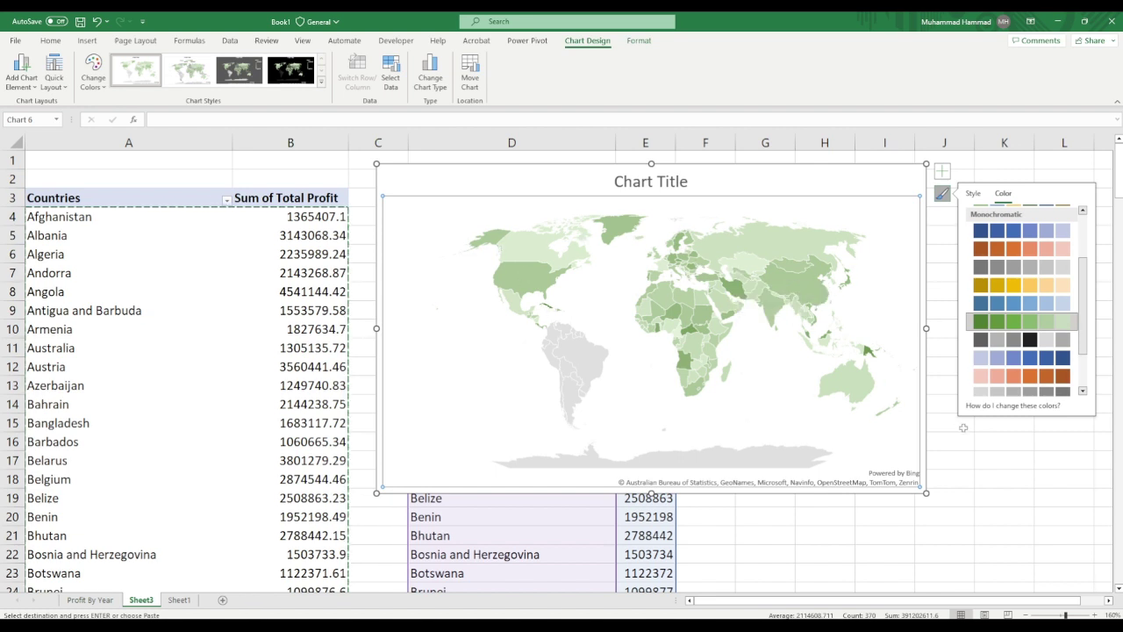
- Move the map chart right and slightly down over the pasted data
{"action": "left_click", "coordinate": [981, 452]}
{"action": "left_click", "coordinate": [572, 204]}
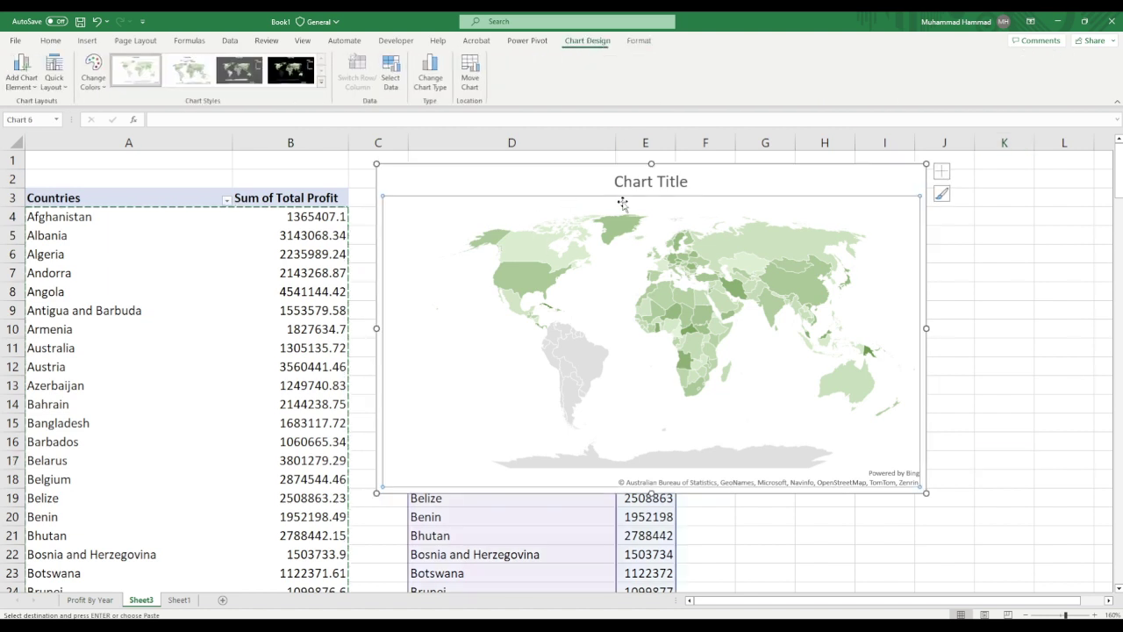
{"action": "left_click_drag", "start_coordinate": [572, 182], "coordinate": [687, 200]}
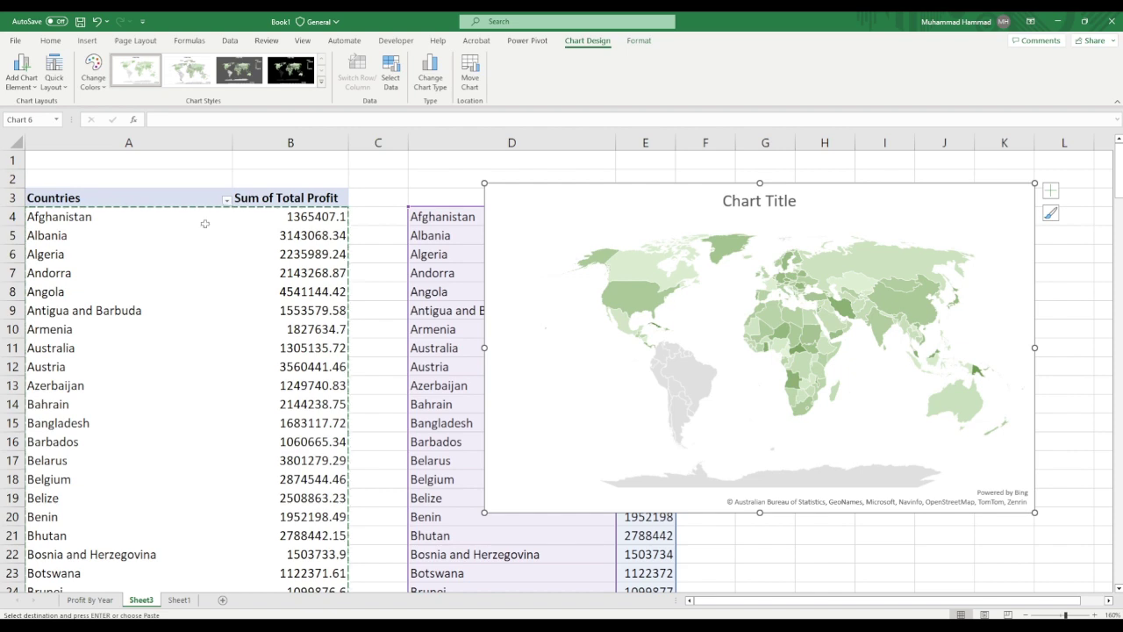
- Set the map's chart data range to Sheet3!$A$3:$B$188, Countries through Zimbabwe
{"action": "right_click", "coordinate": [870, 274]}
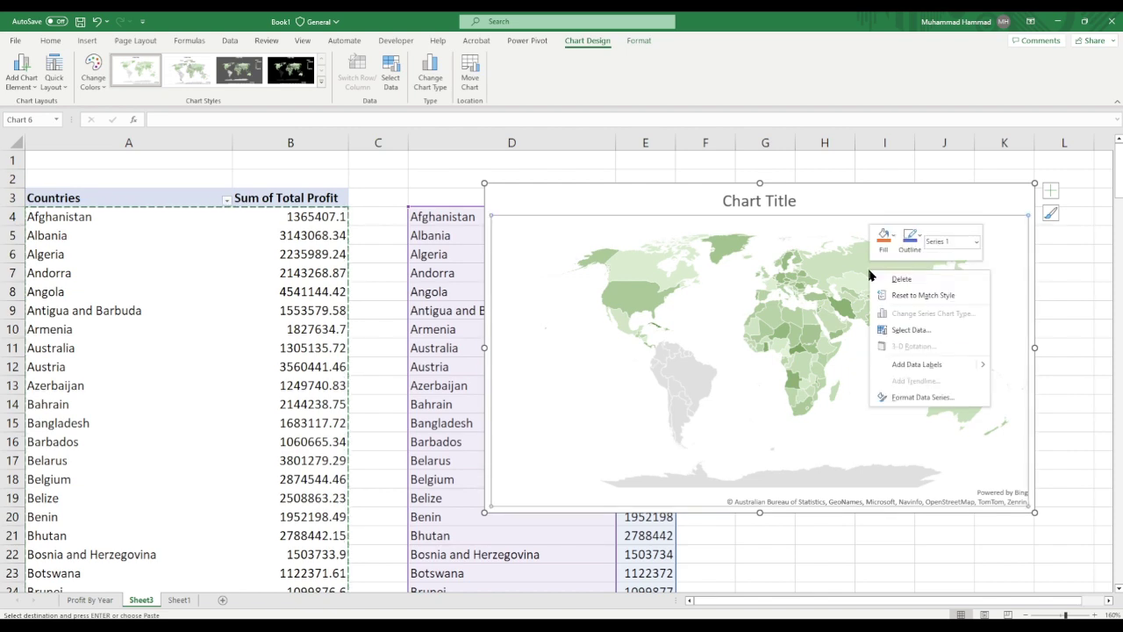
{"action": "left_click", "coordinate": [920, 334]}
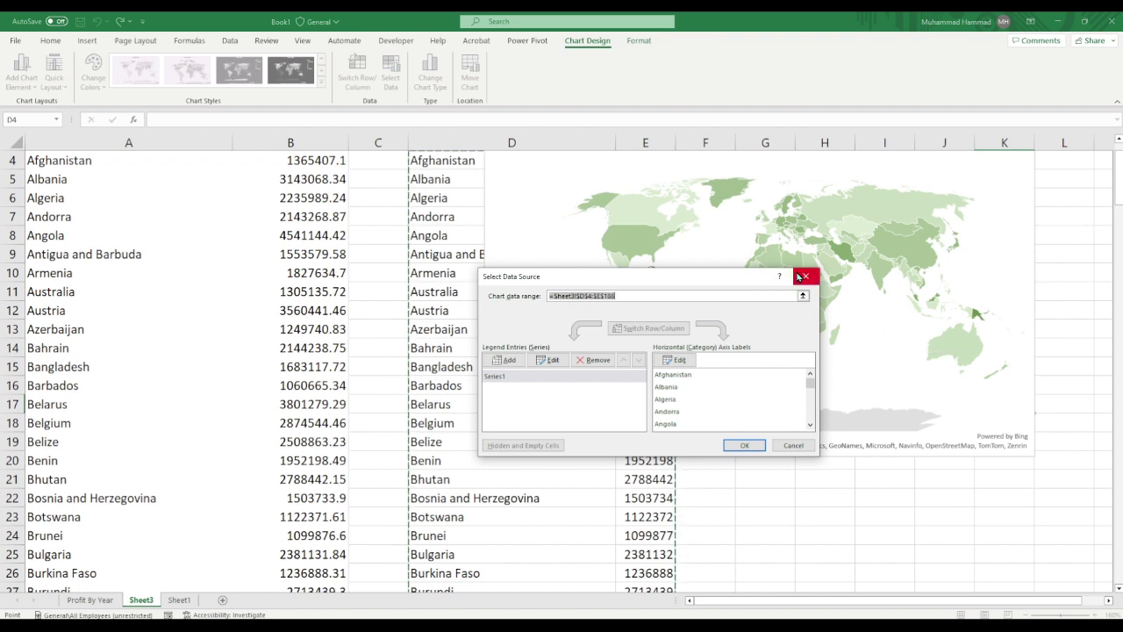
{"action": "left_click", "coordinate": [801, 276]}
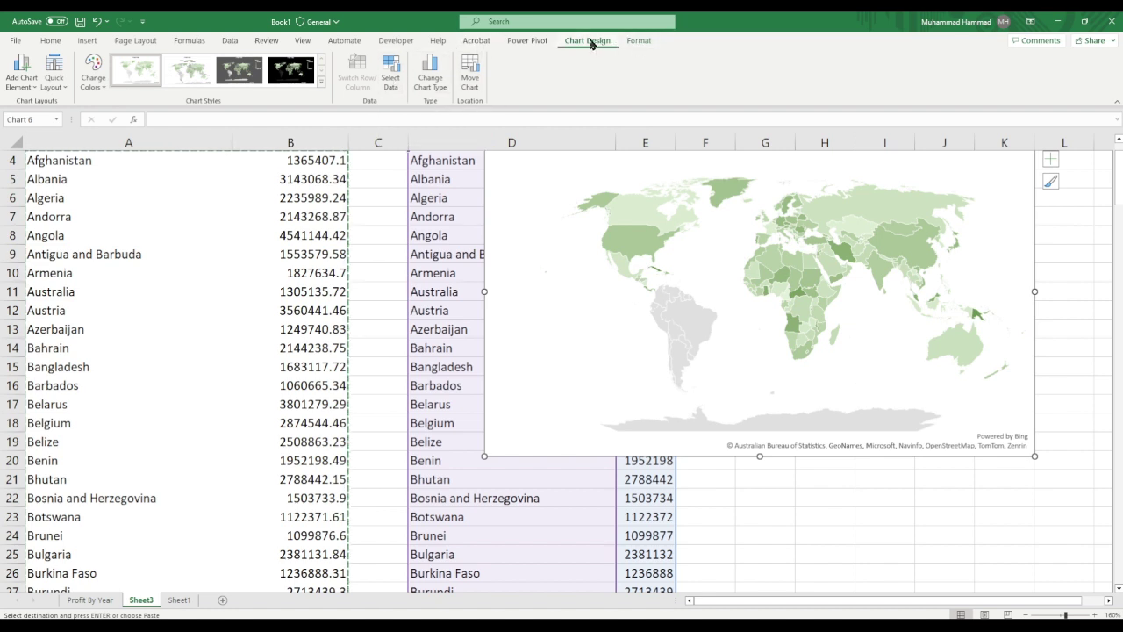
{"action": "left_click", "coordinate": [386, 76]}
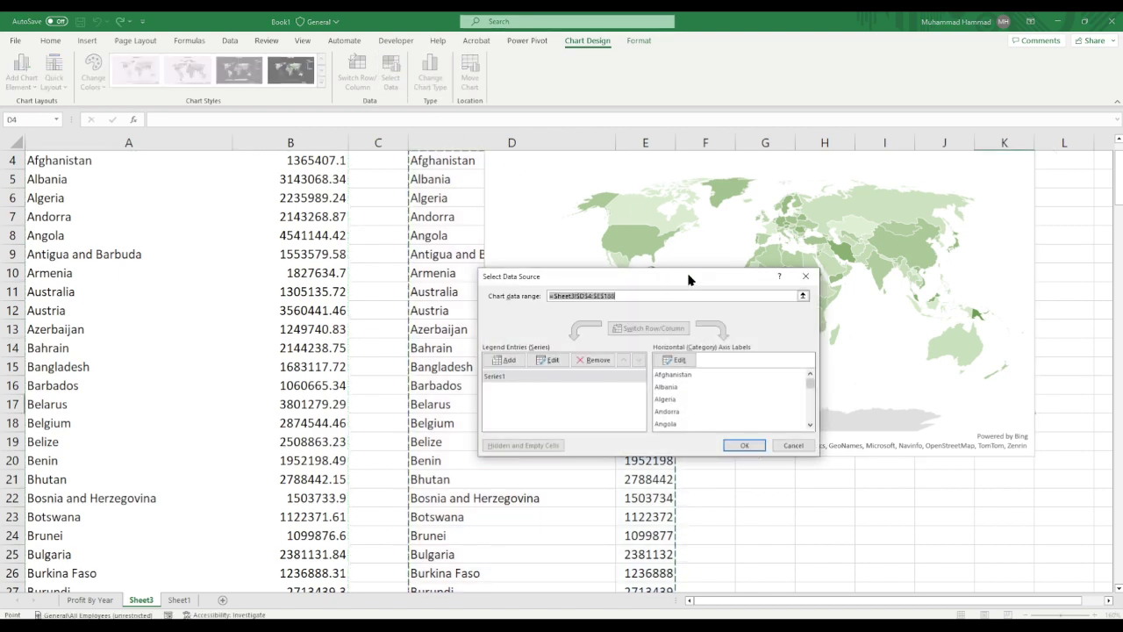
{"action": "left_click_drag", "start_coordinate": [693, 273], "coordinate": [720, 200]}
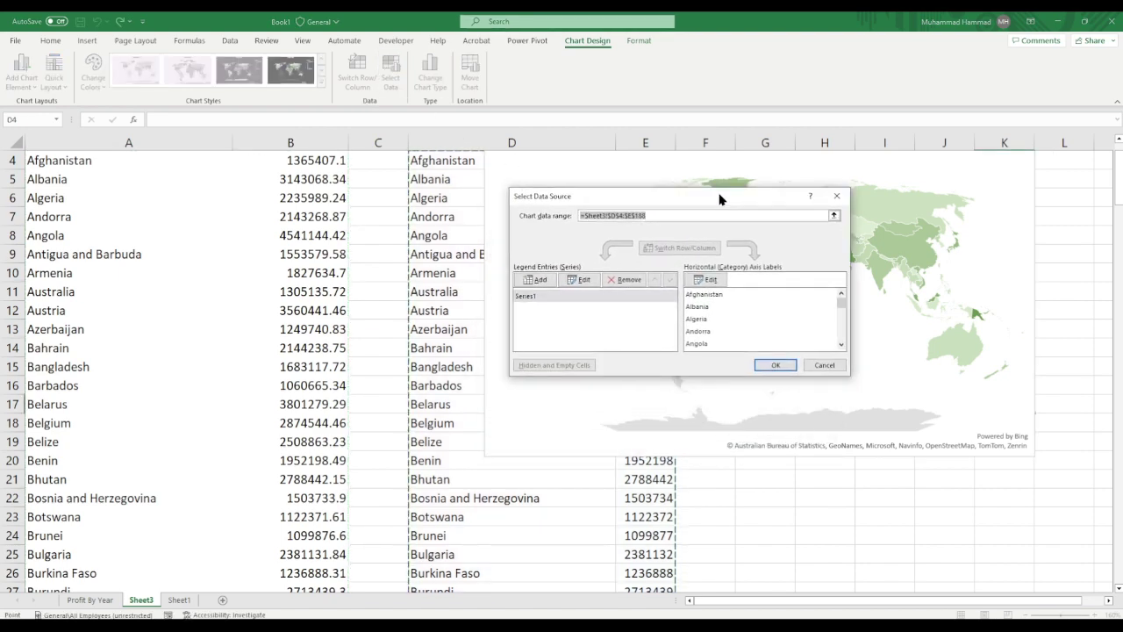
{"action": "scroll", "coordinate": [387, 235], "scroll_direction": "up", "scroll_amount": 1}
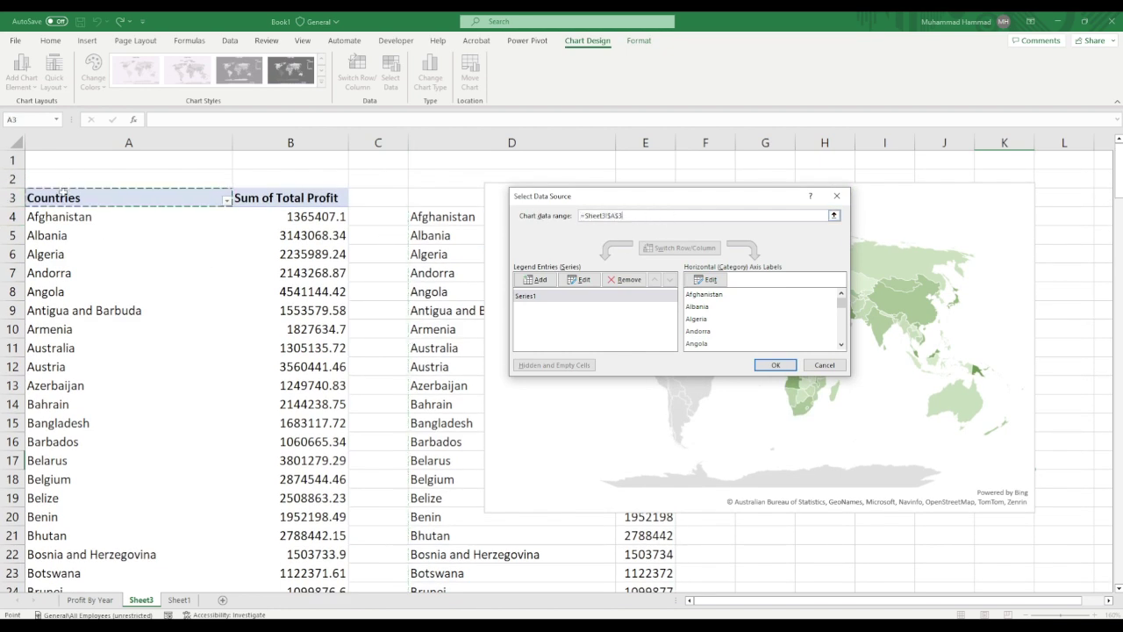
{"action": "mouse_move", "coordinate": [63, 201]}
{"action": "left_mouse_down"}
{"action": "mouse_move", "coordinate": [275, 258]}
{"action": "mouse_move", "coordinate": [281, 589]}
{"action": "mouse_move", "coordinate": [269, 555]}
{"action": "left_mouse_up"}
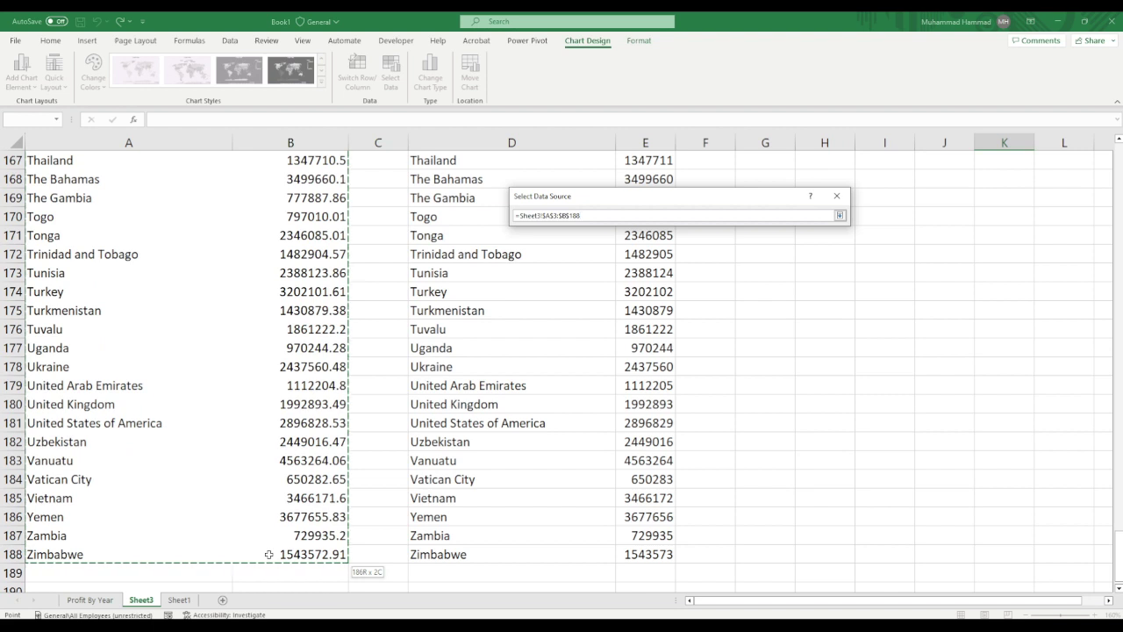
{"action": "left_click_drag", "start_coordinate": [268, 555], "coordinate": [268, 555]}
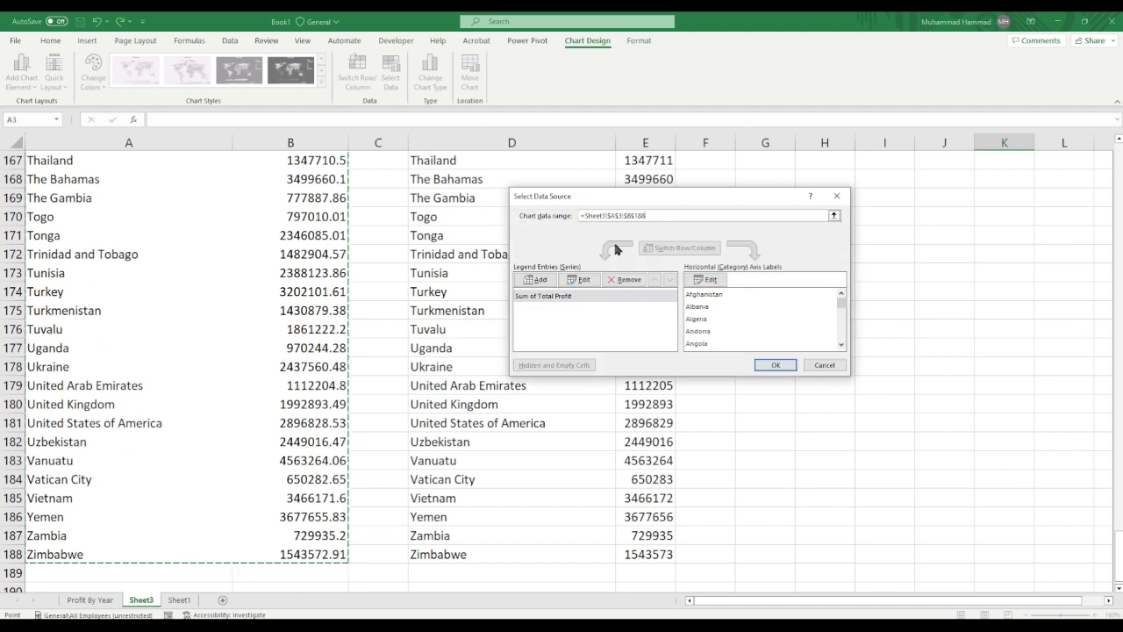
{"action": "left_click", "coordinate": [776, 365]}
{"action": "scroll", "coordinate": [710, 328], "scroll_direction": "up", "scroll_amount": 4}
{"action": "scroll", "coordinate": [342, 228], "scroll_direction": "up", "scroll_amount": 20}
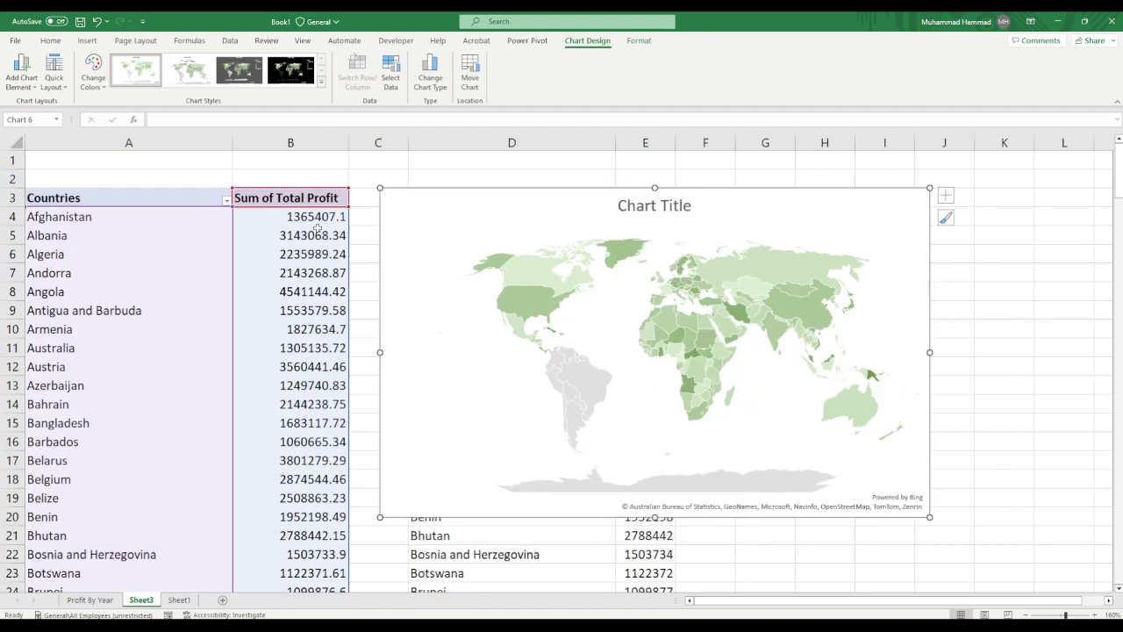
- Replace the map's Chart Title placeholder with 'Profit By Countries'
{"action": "mouse_move", "coordinate": [317, 228]}
{"action": "double_click", "coordinate": [677, 206]}
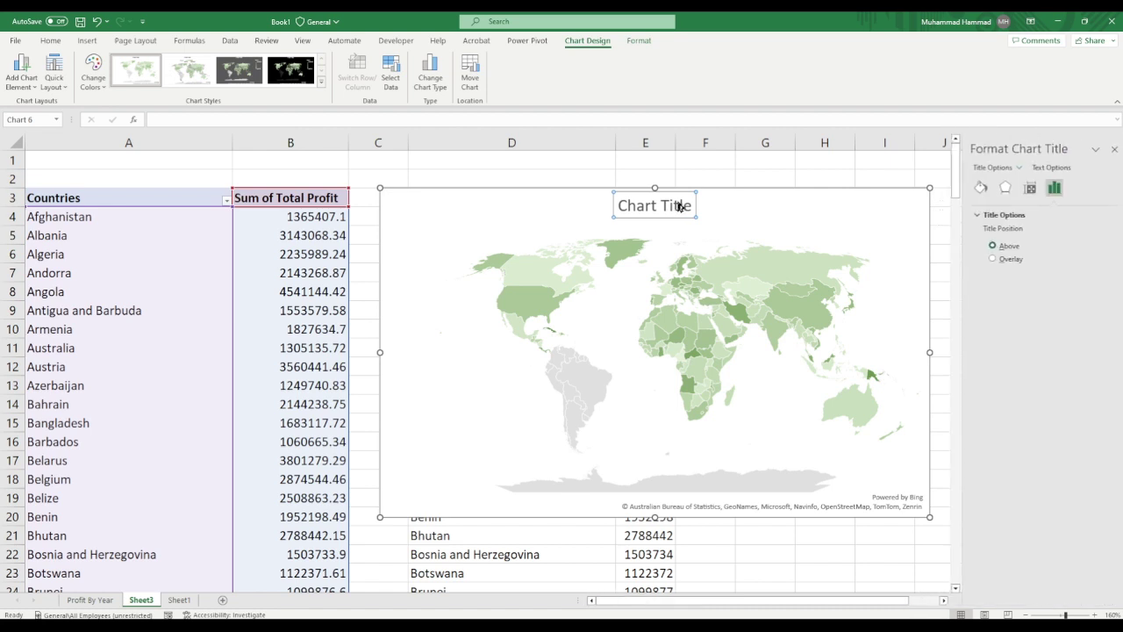
{"action": "left_click_drag", "start_coordinate": [694, 205], "coordinate": [621, 205]}
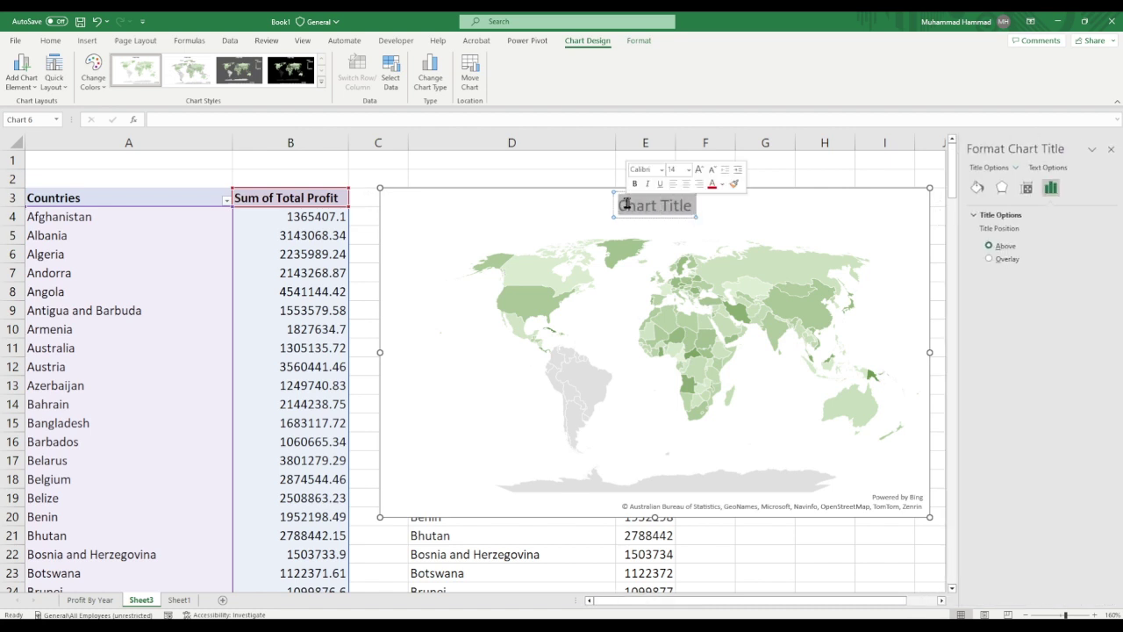
{"action": "type", "text": "Prof"}
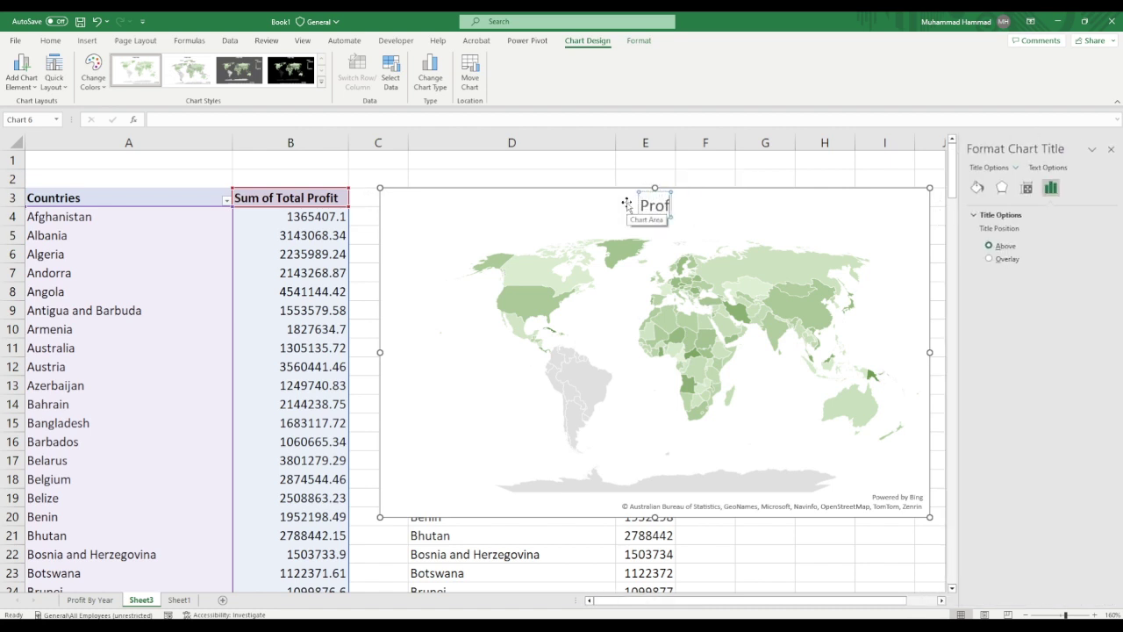
{"action": "type", "text": "it By"}
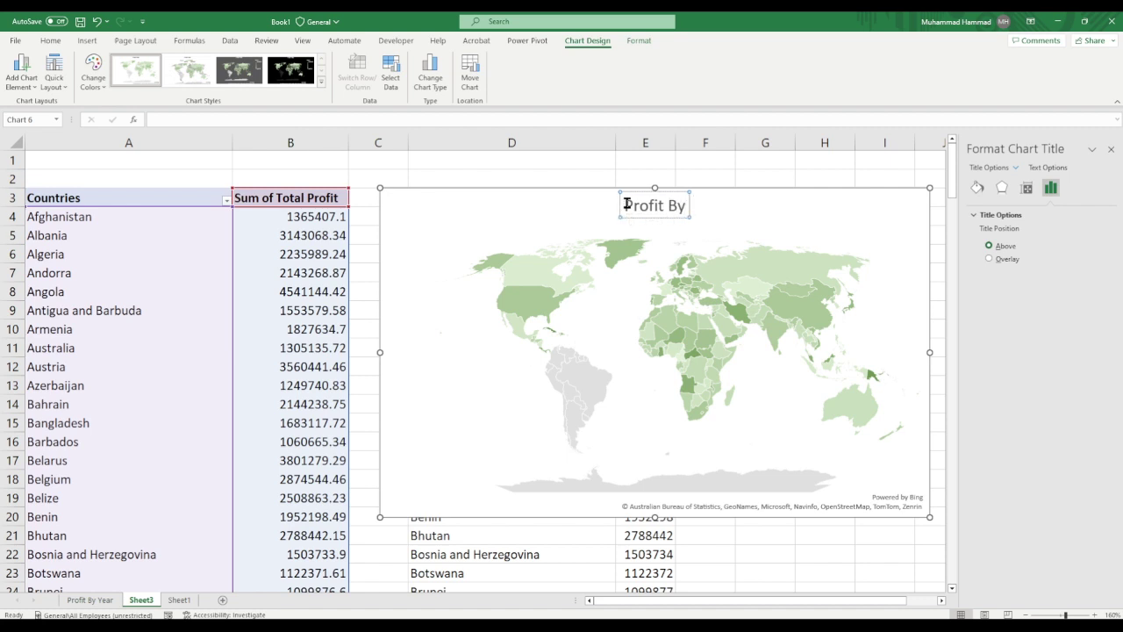
{"action": "type", "text": " Countr"}
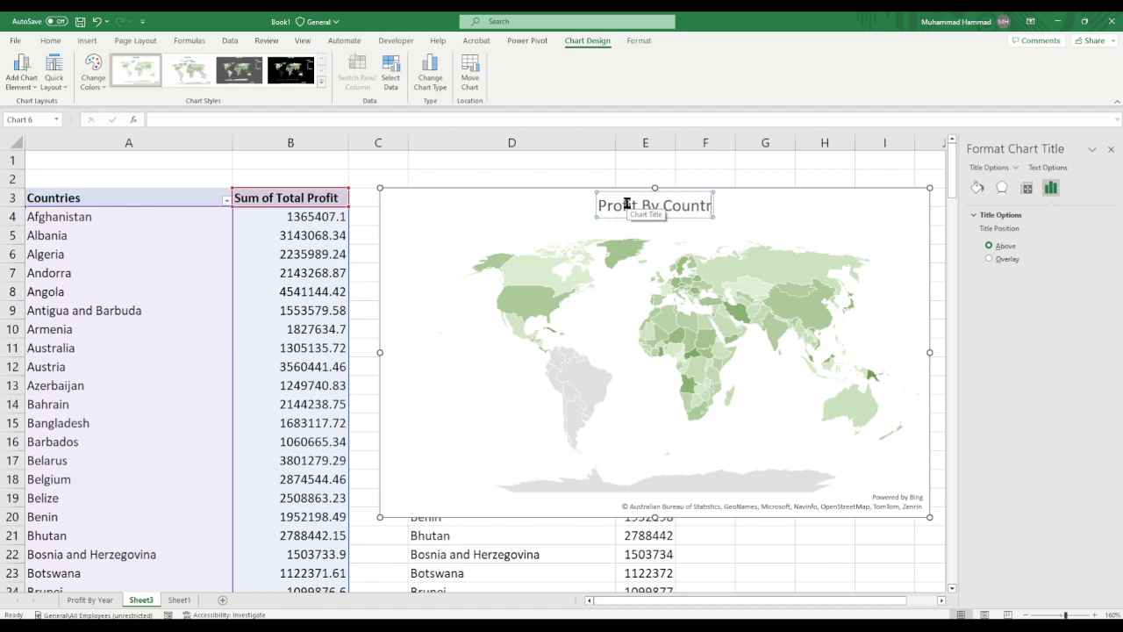
{"action": "type", "text": "ies"}
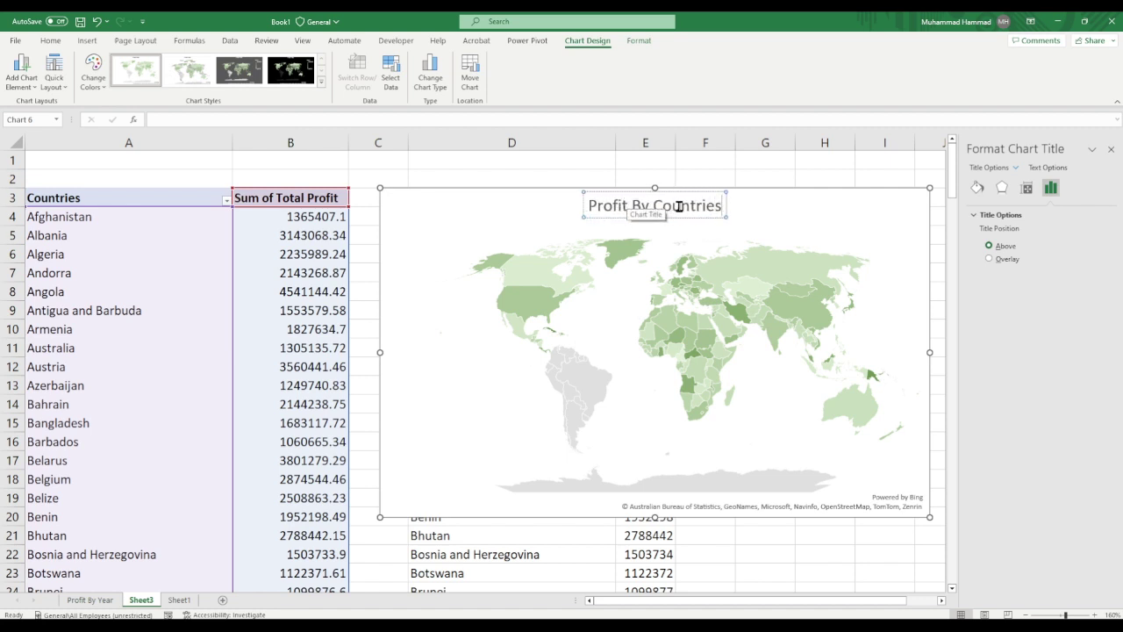
{"action": "left_click", "coordinate": [785, 213]}
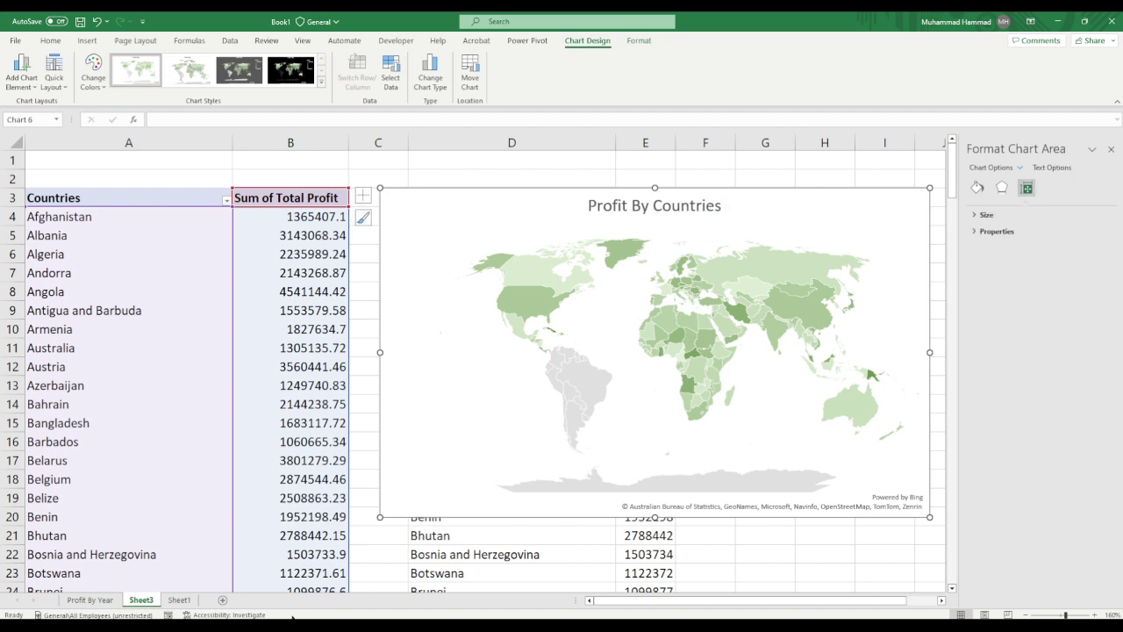
- Rename the Sheet3 tab to 'Profit By Countries'
{"action": "right_click", "coordinate": [139, 605]}
{"action": "left_click", "coordinate": [165, 477]}
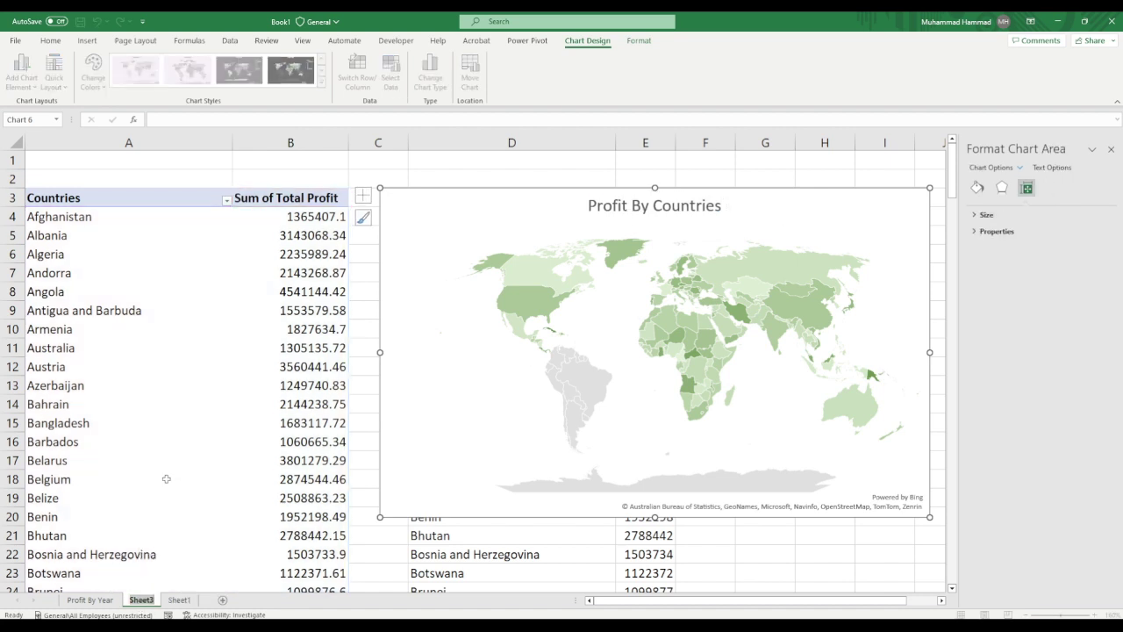
{"action": "type", "text": "Prof"}
{"action": "type", "text": "it"}
{"action": "type", "text": " By Cou"}
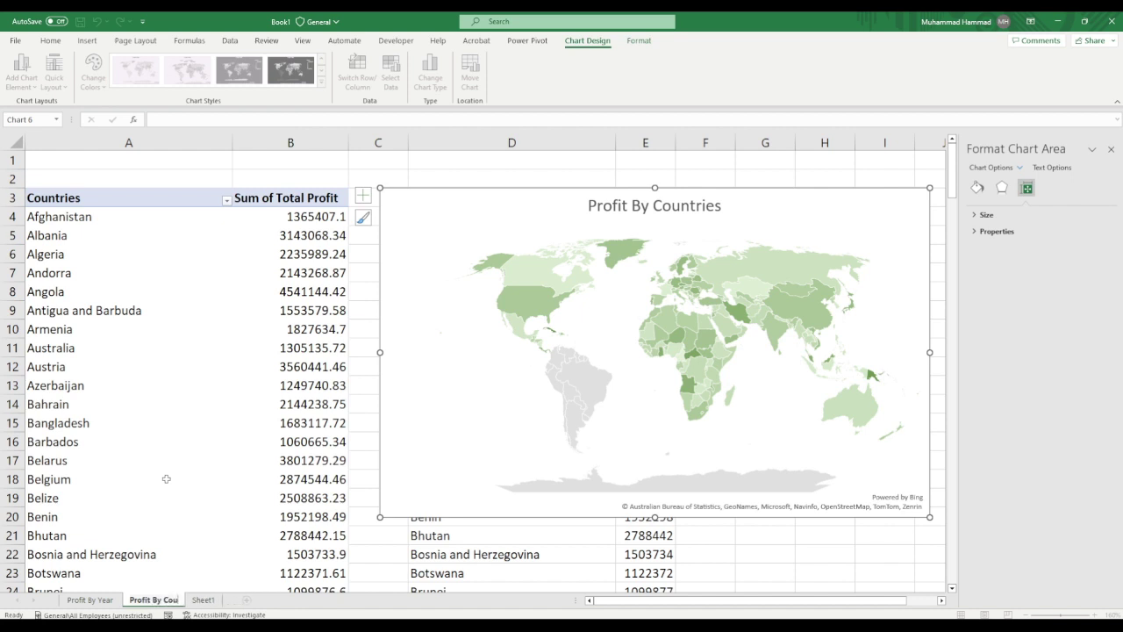
{"action": "type", "text": "ntries"}
{"action": "key", "text": "Return"}
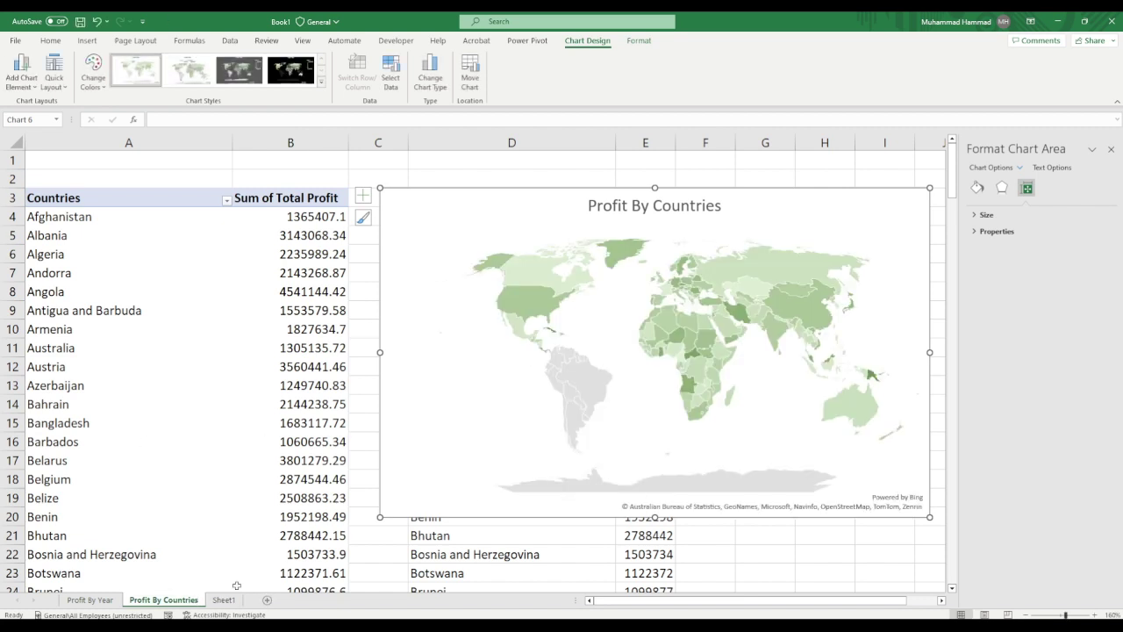
- Close the Format Shape pane and return to the raw sales data on Sheet1
{"action": "left_click", "coordinate": [840, 576]}
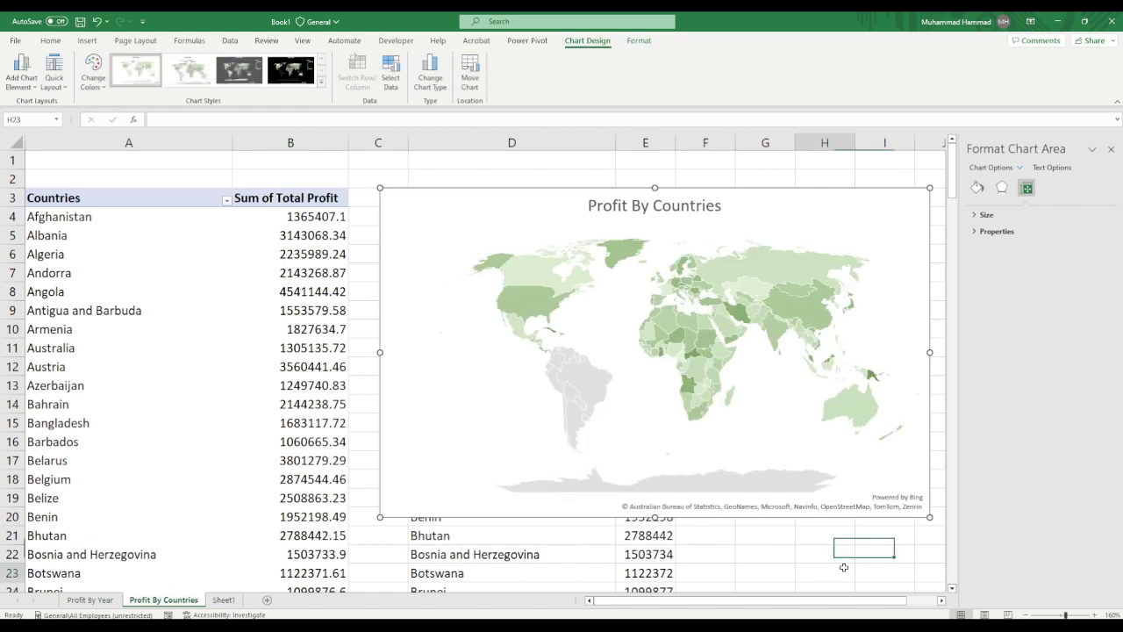
{"action": "left_click", "coordinate": [1111, 149]}
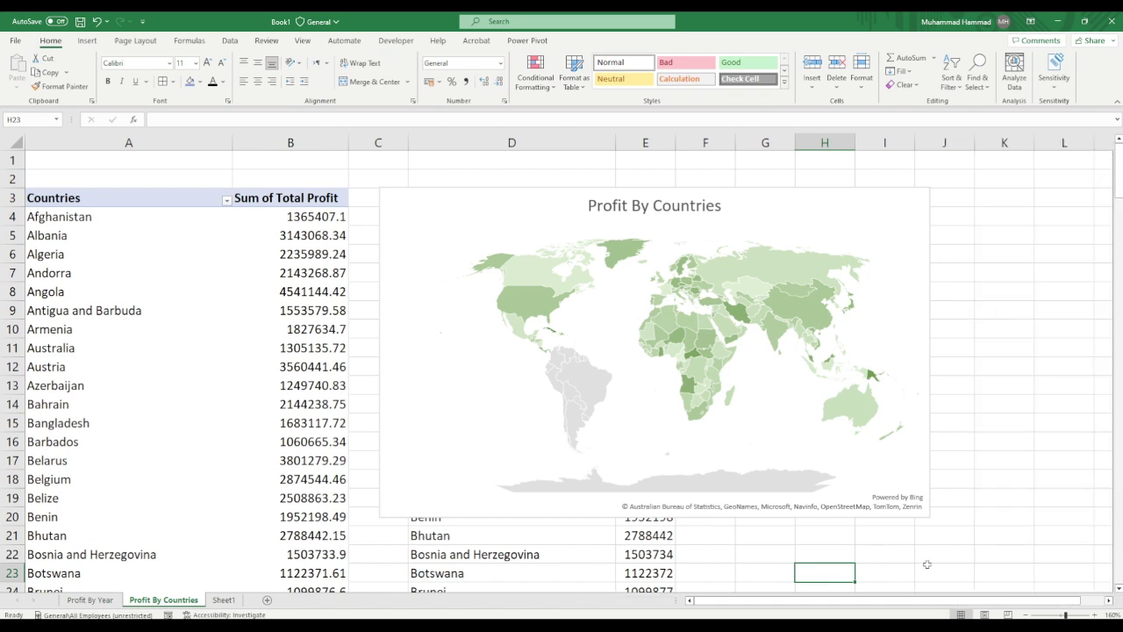
{"action": "key", "text": "ctrl+Page_Down"}
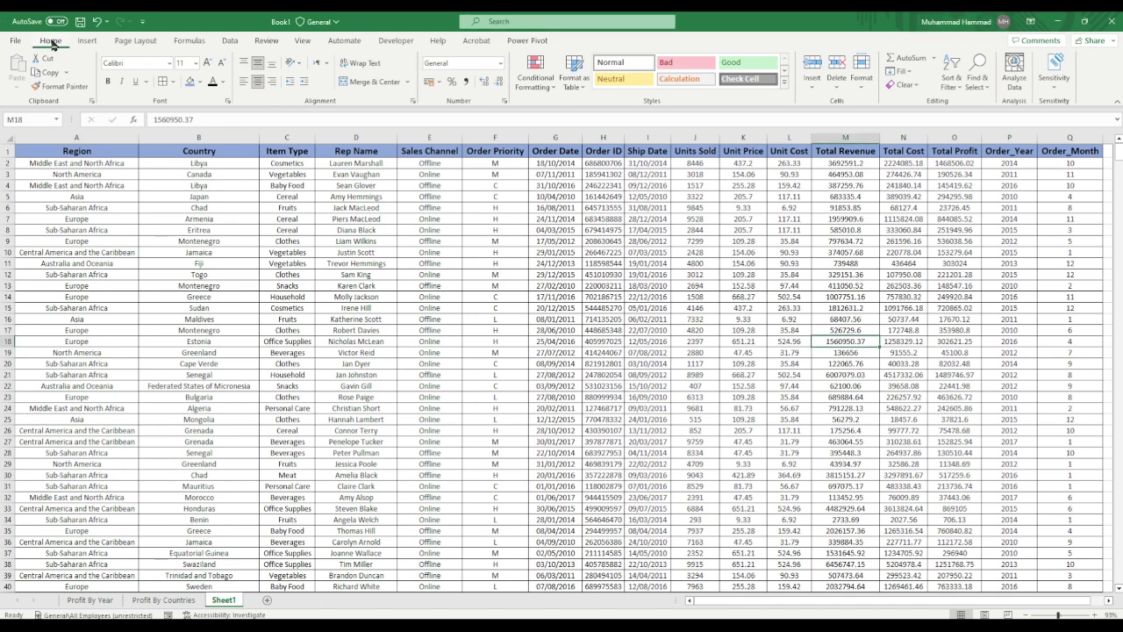
- Create a new PivotTable from the sales data on a new sheet
{"action": "left_click", "coordinate": [86, 42]}
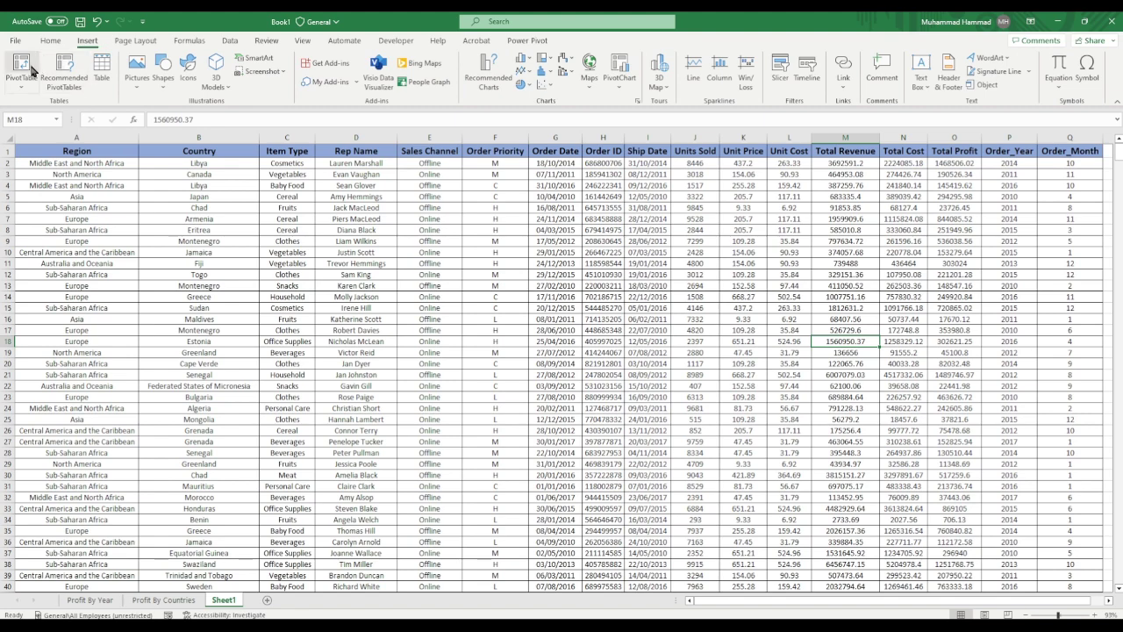
{"action": "left_click", "coordinate": [32, 70]}
{"action": "left_click", "coordinate": [733, 345]}
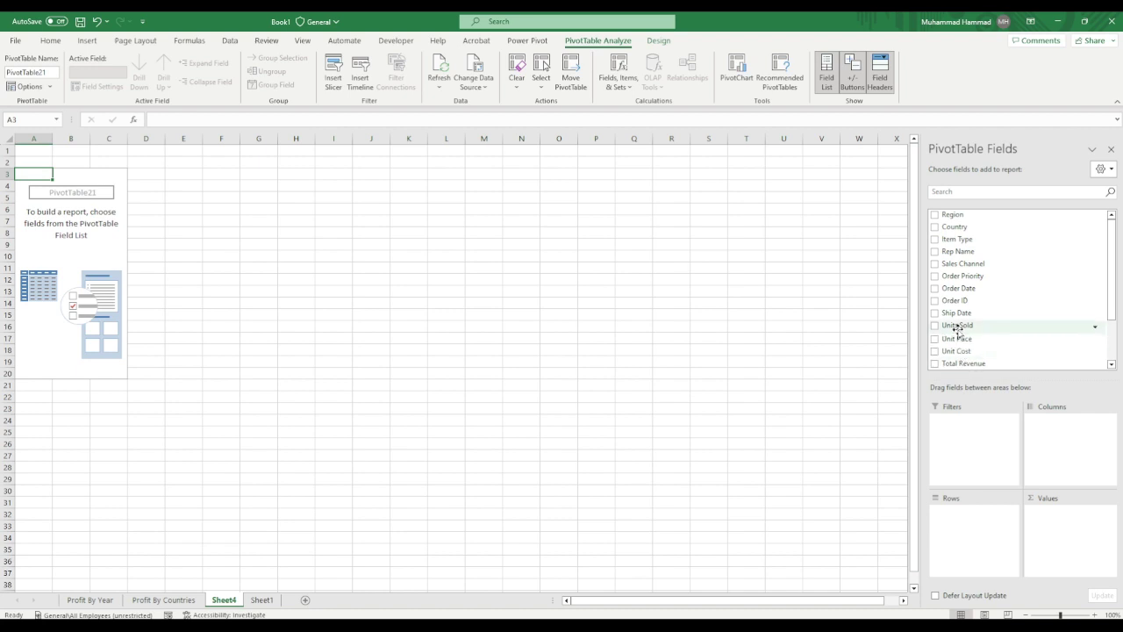
- Sum Total Profit by year, split into Sales Channel columns (Offline and Online)
{"action": "scroll", "coordinate": [955, 326], "scroll_direction": "down", "scroll_amount": 2}
{"action": "left_click_drag", "start_coordinate": [959, 337], "coordinate": [975, 532]}
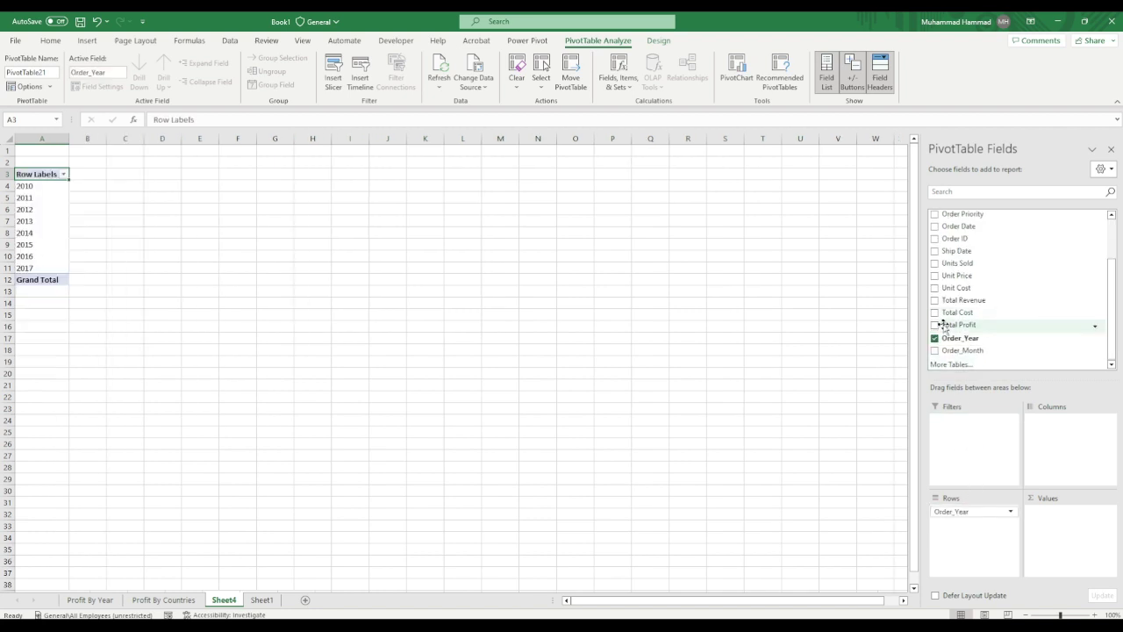
{"action": "left_click_drag", "start_coordinate": [944, 325], "coordinate": [1076, 533]}
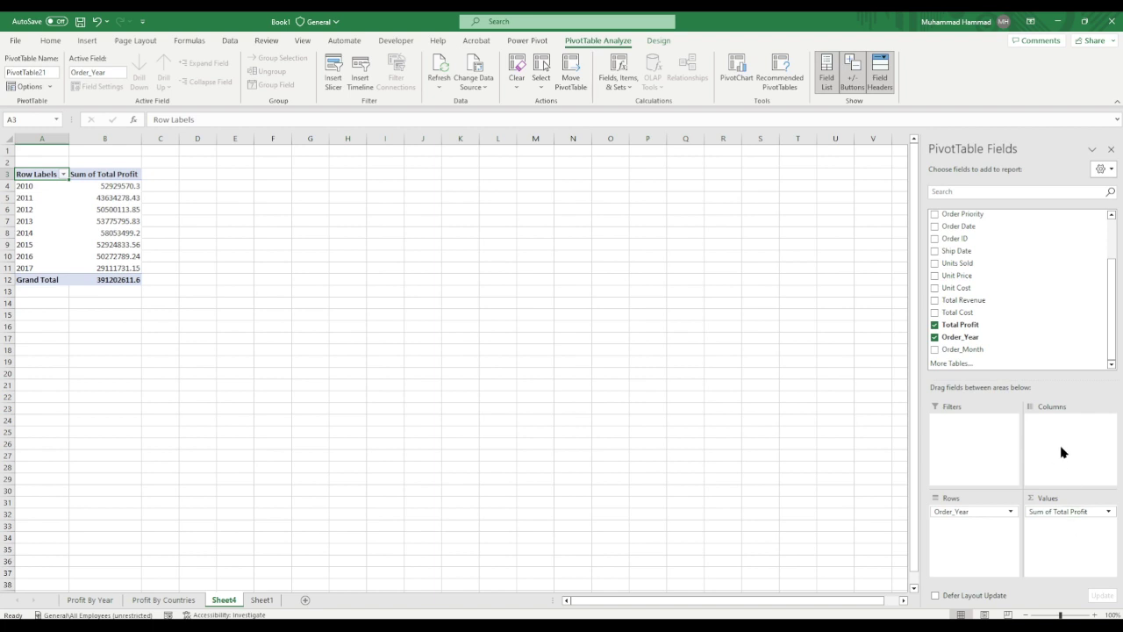
{"action": "scroll", "coordinate": [991, 299], "scroll_direction": "up", "scroll_amount": 2}
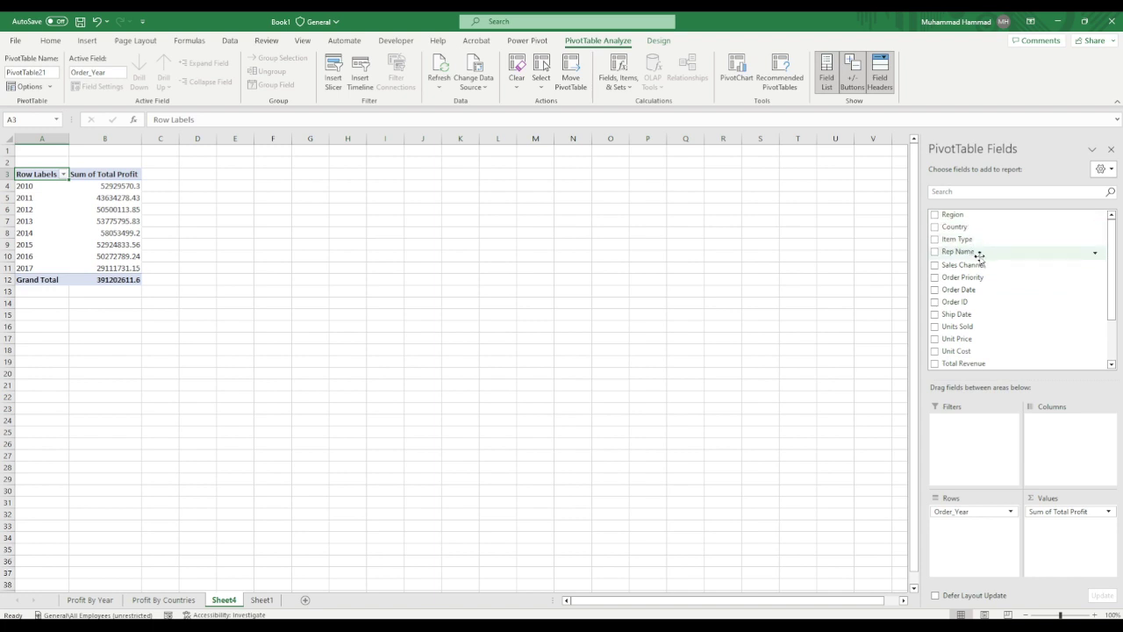
{"action": "left_click_drag", "start_coordinate": [954, 262], "coordinate": [1066, 447]}
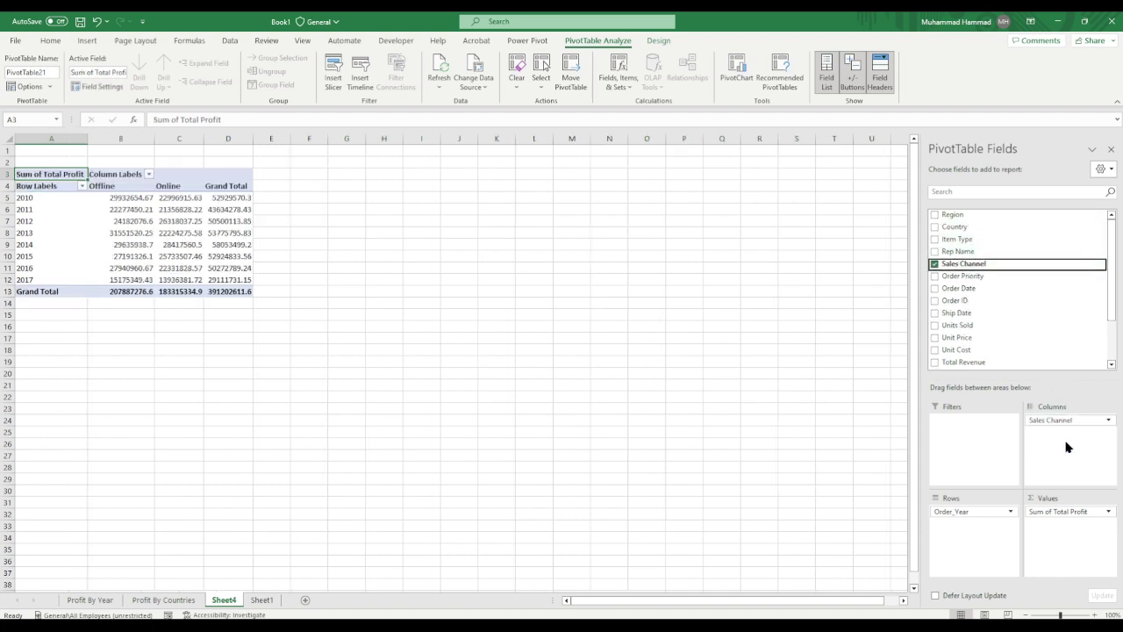
{"action": "scroll", "coordinate": [364, 258], "scroll_direction": "up", "scroll_amount": 4, "text": "ctrl"}
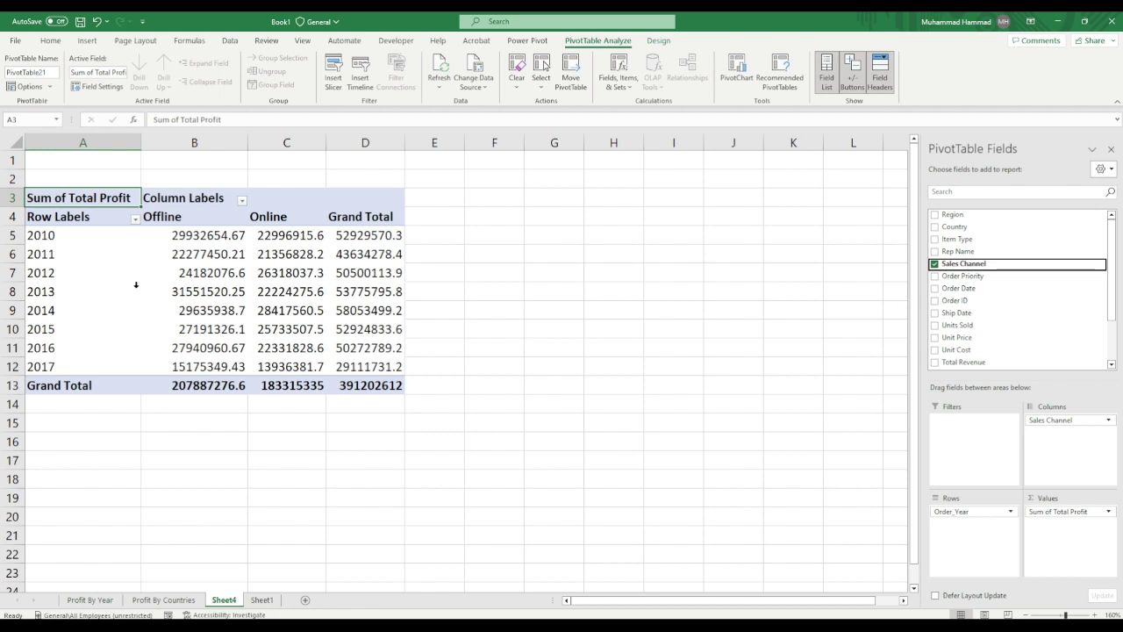
- Insert a 2-D line chart of the pivot, enlarged and placed beside the table
{"action": "left_click", "coordinate": [99, 46]}
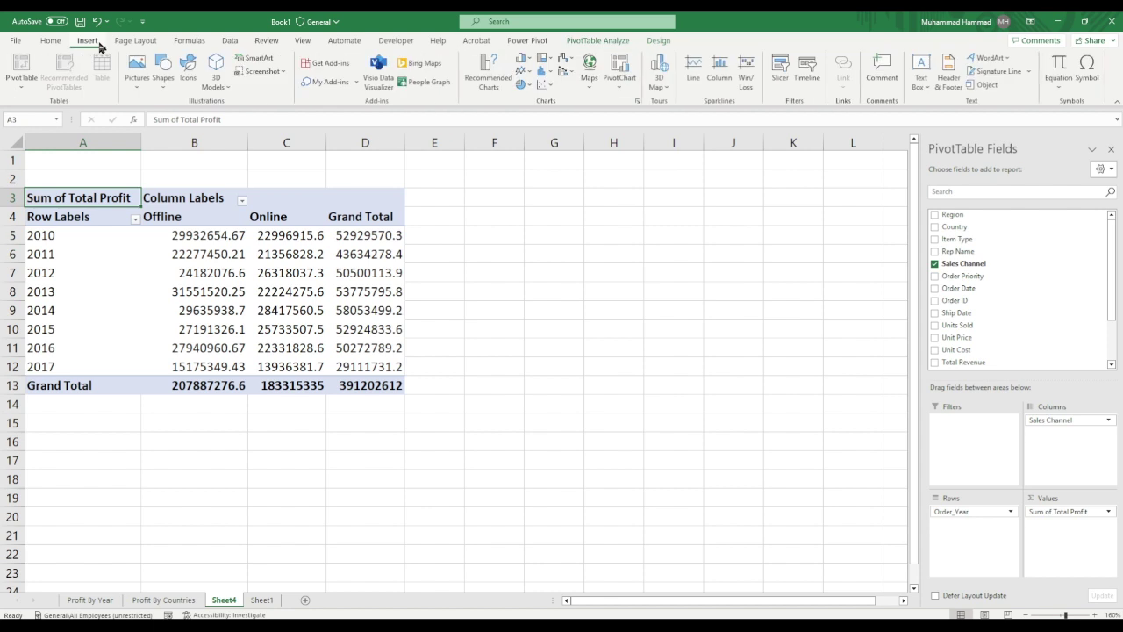
{"action": "left_click", "coordinate": [531, 73]}
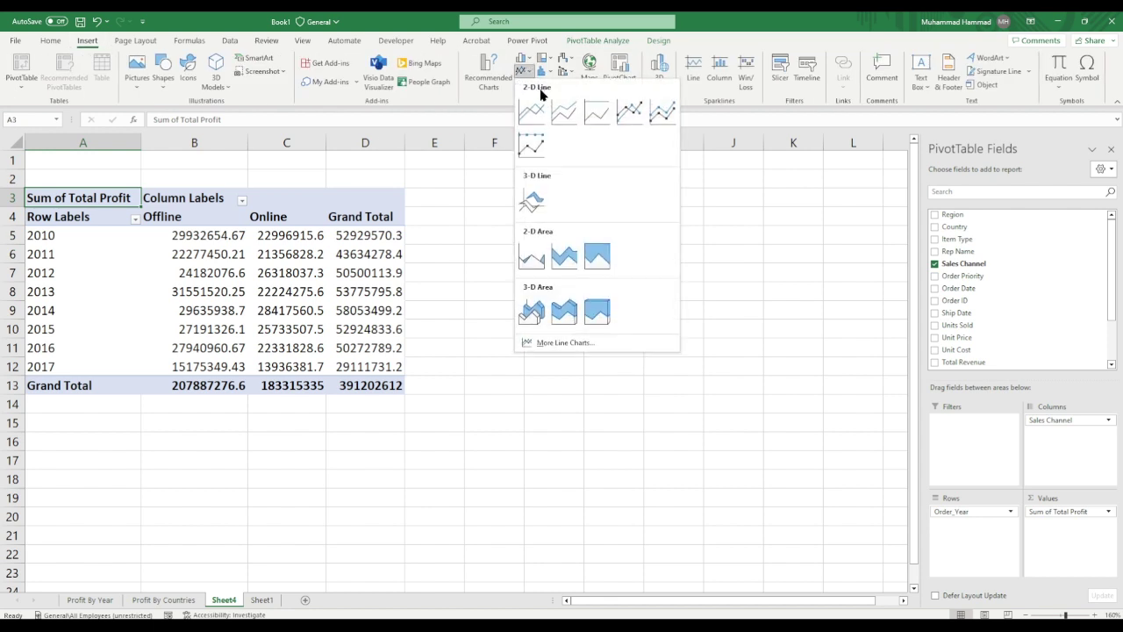
{"action": "left_click", "coordinate": [531, 109]}
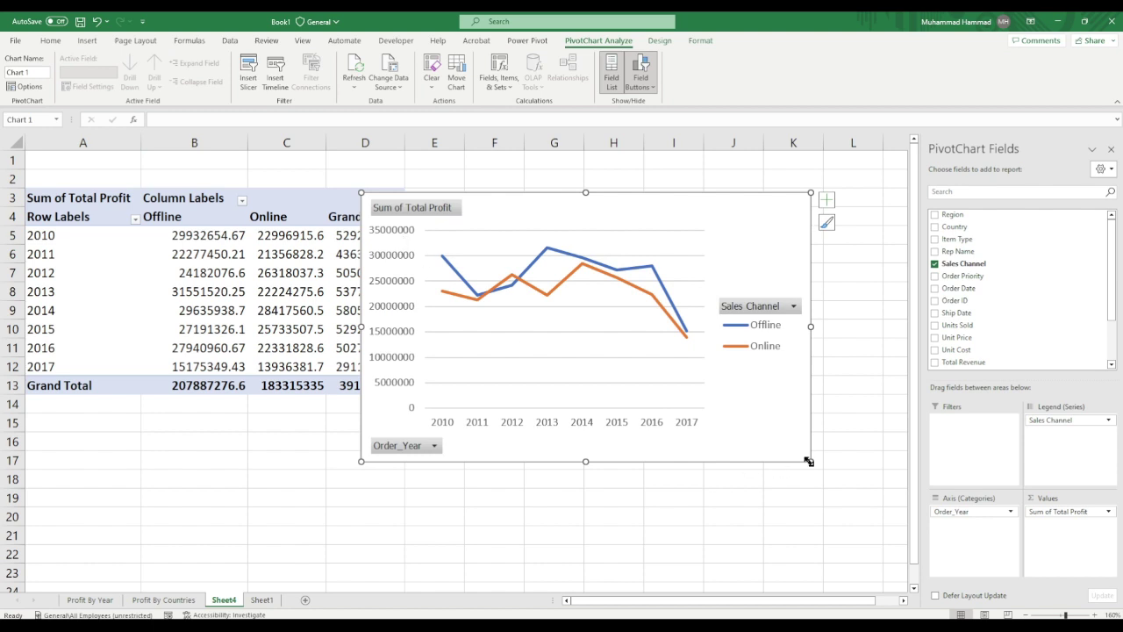
{"action": "left_click_drag", "start_coordinate": [811, 460], "coordinate": [858, 527]}
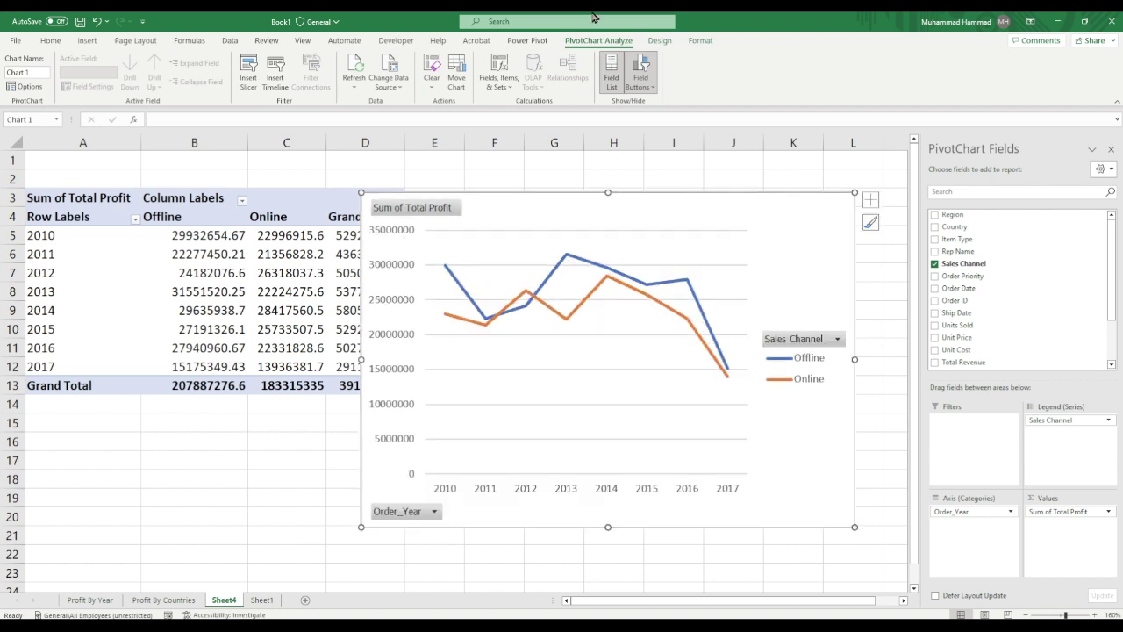
{"action": "left_click", "coordinate": [1110, 151]}
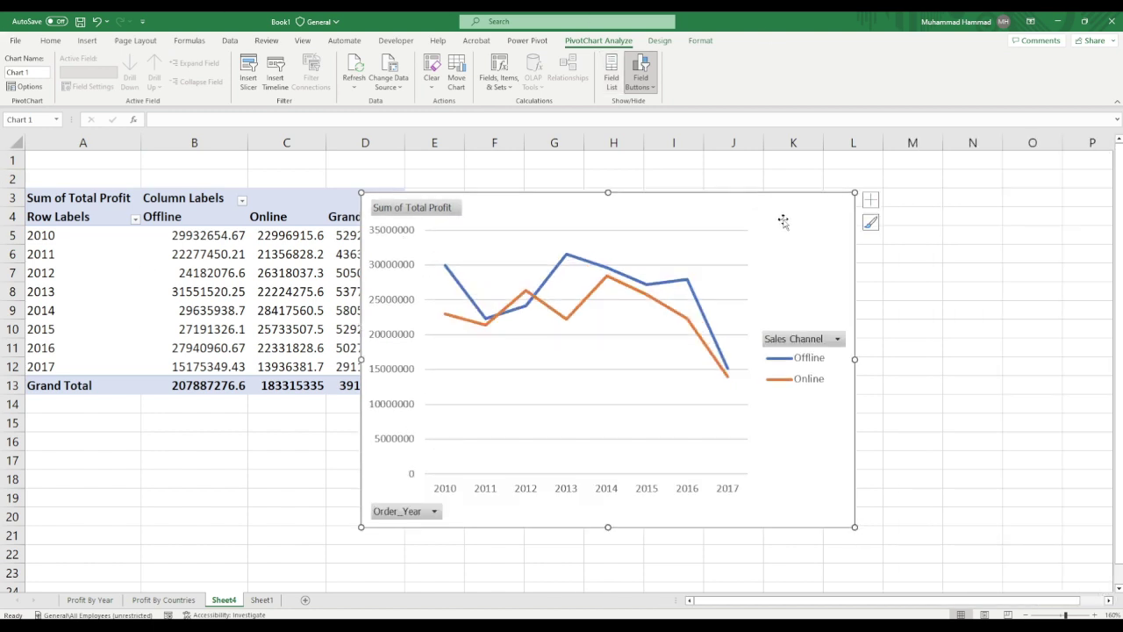
{"action": "left_click_drag", "start_coordinate": [787, 226], "coordinate": [813, 187]}
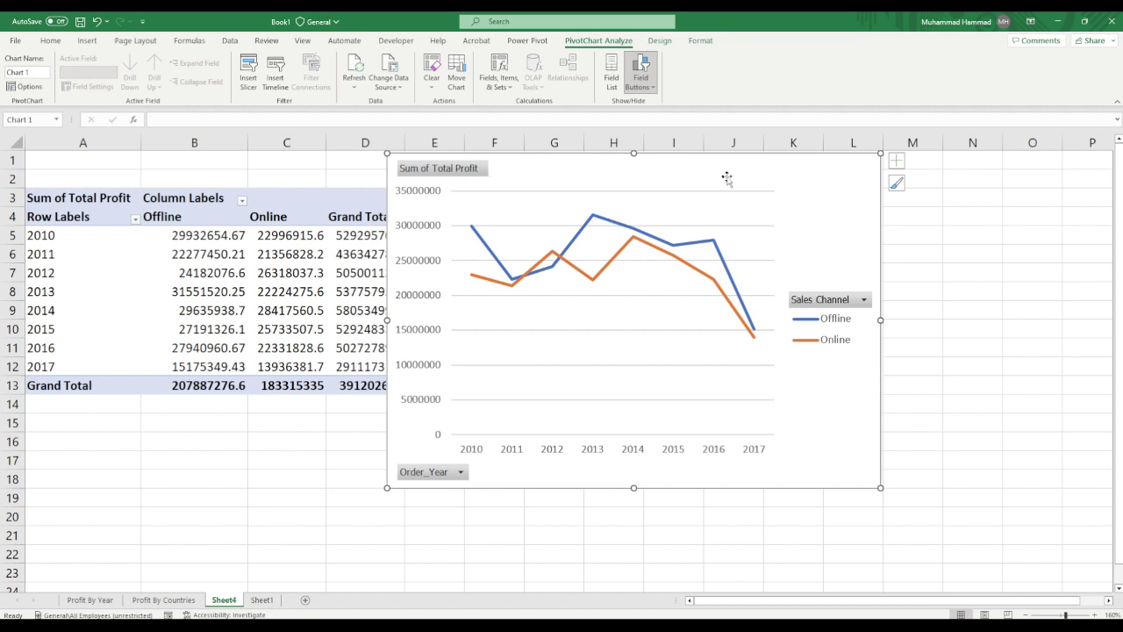
- Hide all field buttons on the line chart and delete its legend
{"action": "right_click", "coordinate": [444, 169]}
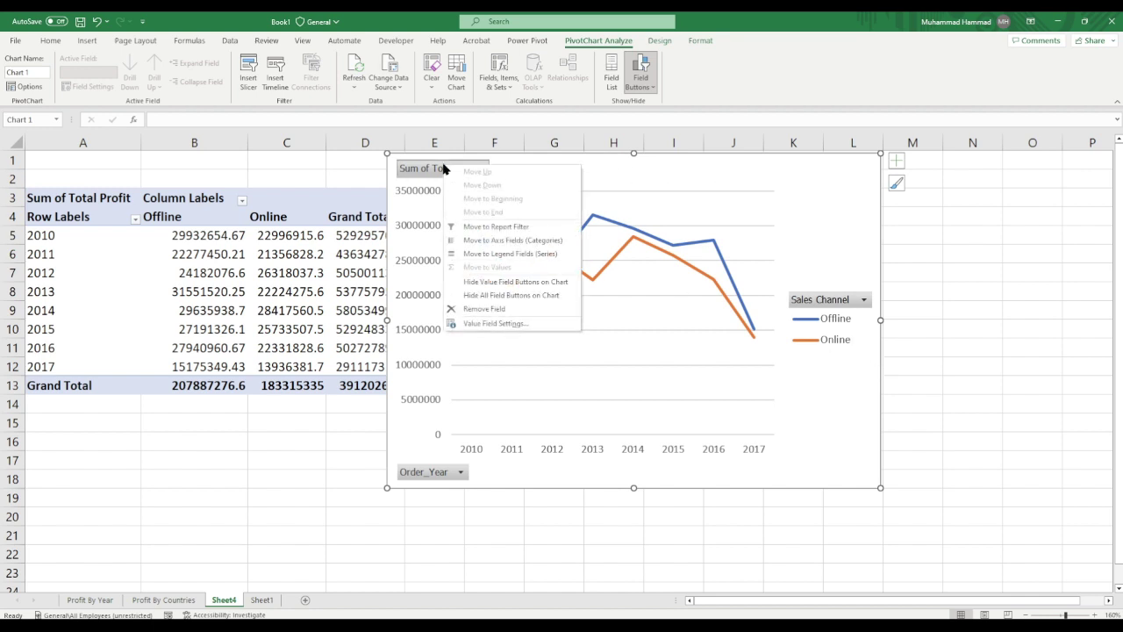
{"action": "left_click", "coordinate": [518, 297]}
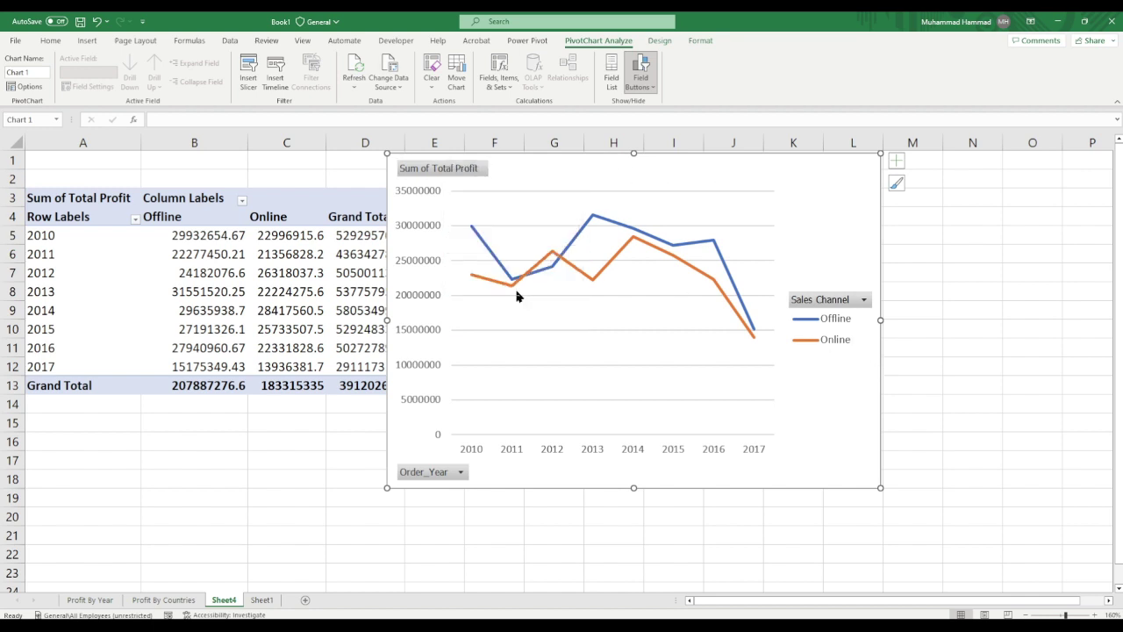
{"action": "left_click", "coordinate": [851, 321]}
{"action": "key", "text": "Delete"}
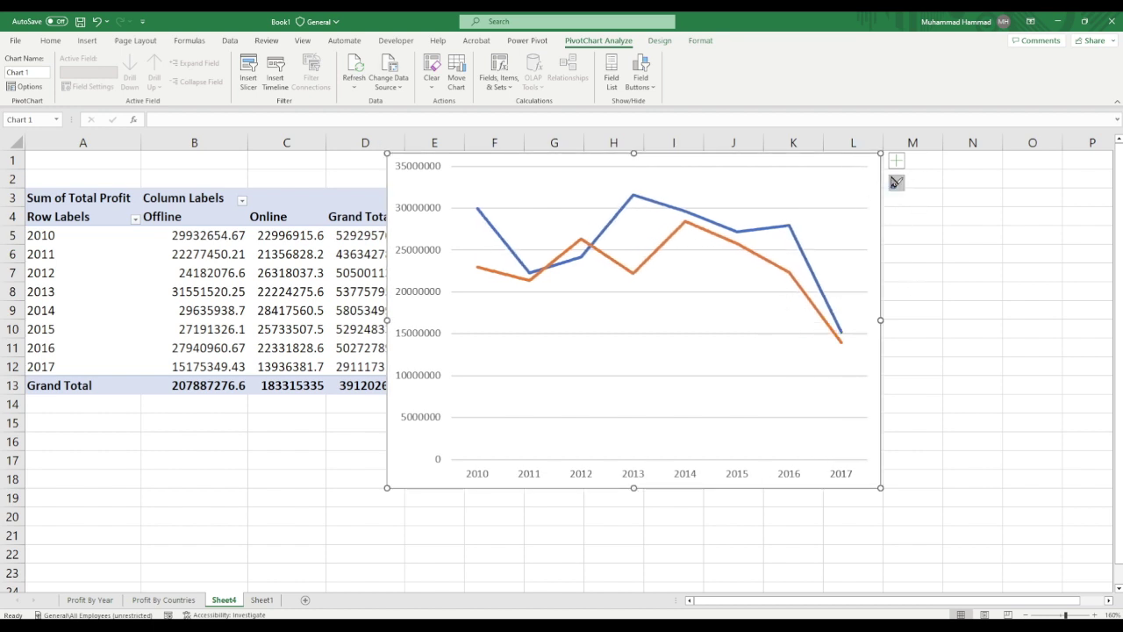
- Add axis titles and a chart title to the line chart
{"action": "left_click", "coordinate": [896, 161]}
{"action": "left_click", "coordinate": [971, 186]}
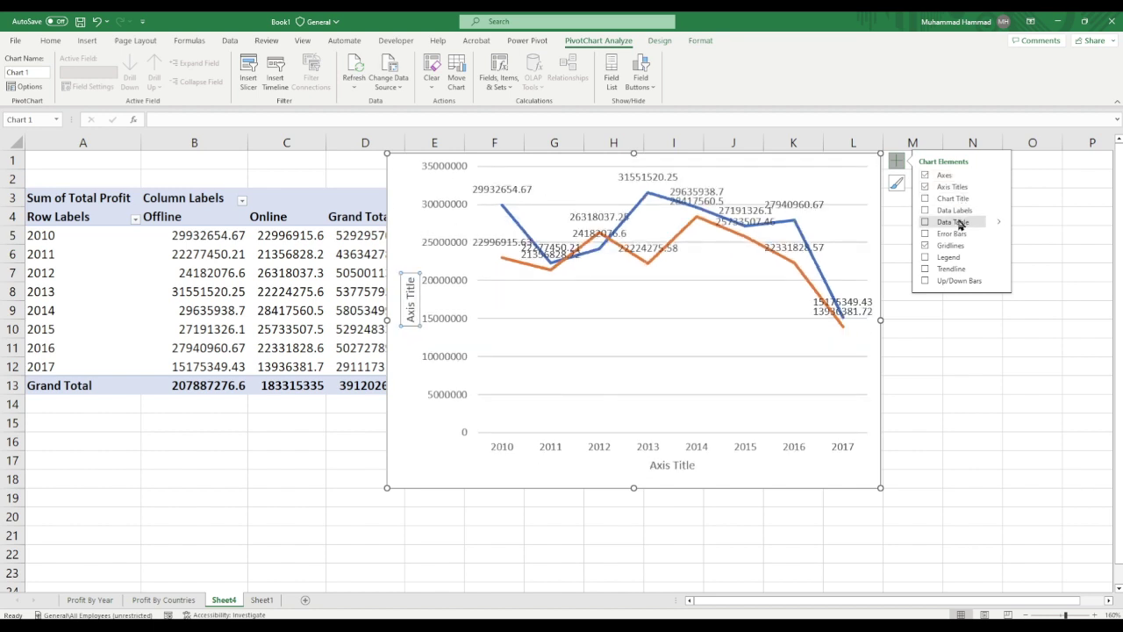
{"action": "left_click", "coordinate": [954, 200]}
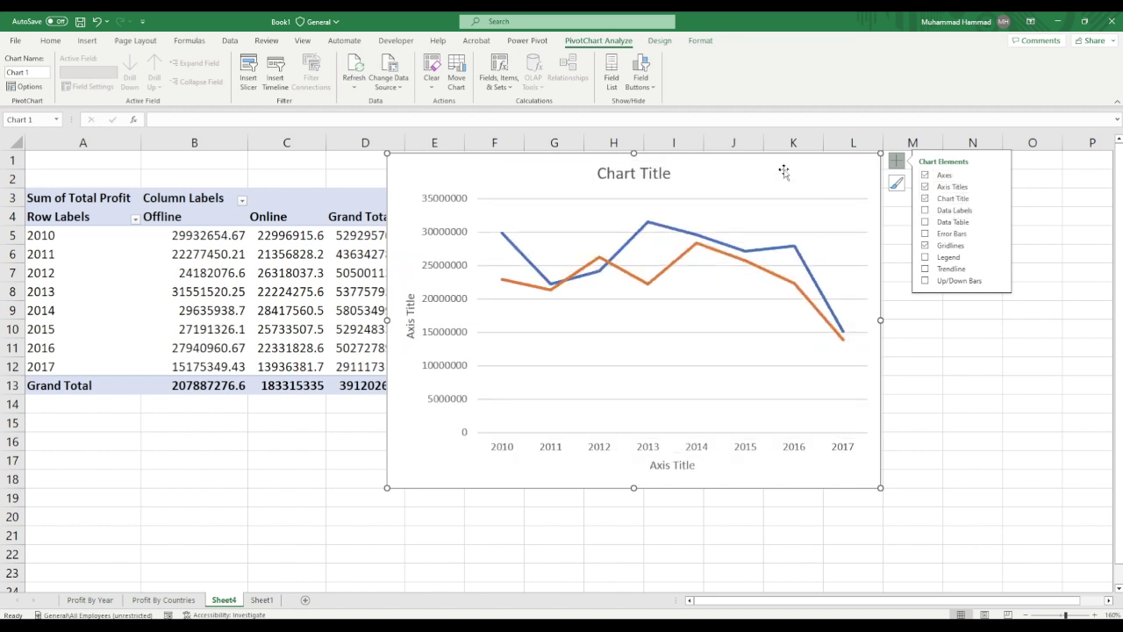
{"action": "left_click", "coordinate": [669, 175]}
- Change the chart title to 'Profit by Year and Sales channel'
{"action": "double_click", "coordinate": [670, 175]}
{"action": "left_click_drag", "start_coordinate": [669, 175], "coordinate": [594, 173]}
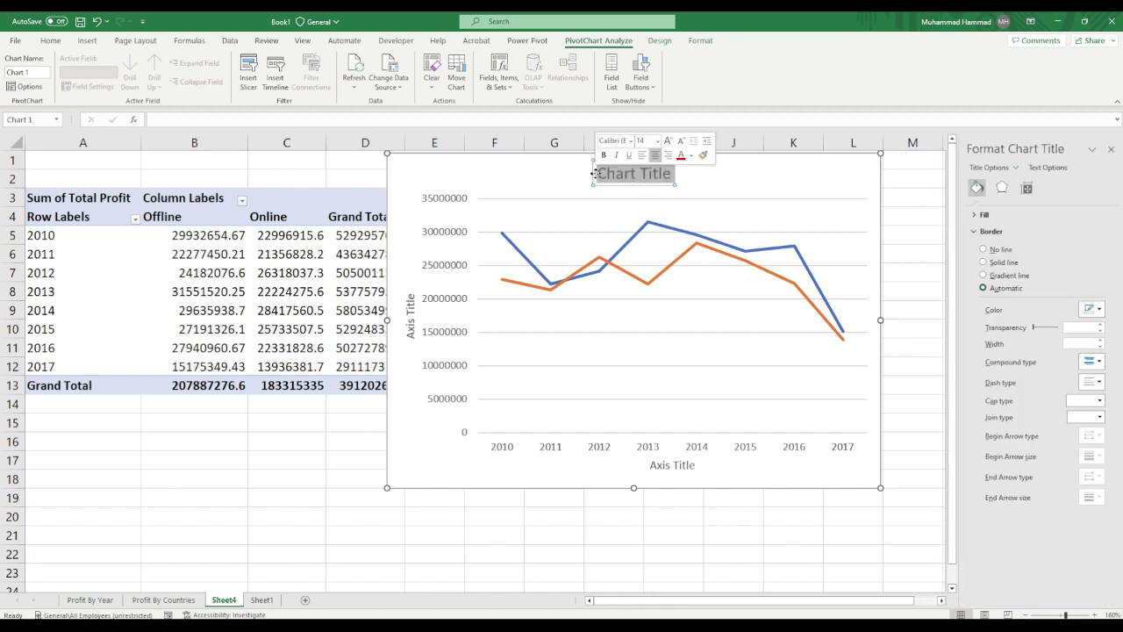
{"action": "type", "text": "Pro"}
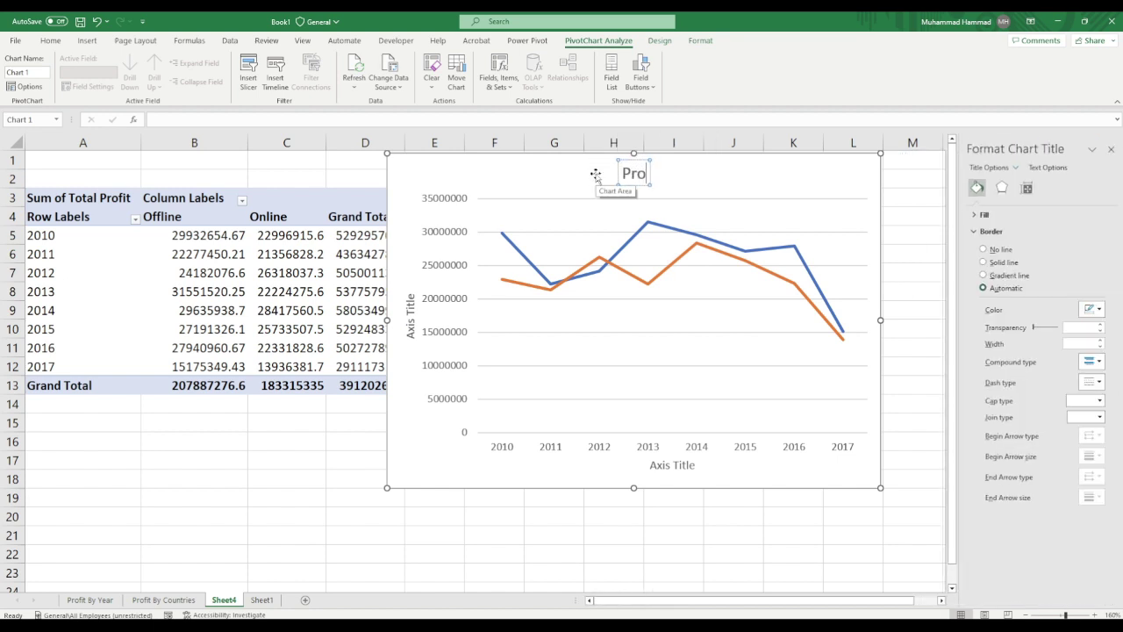
{"action": "type", "text": "fit by"}
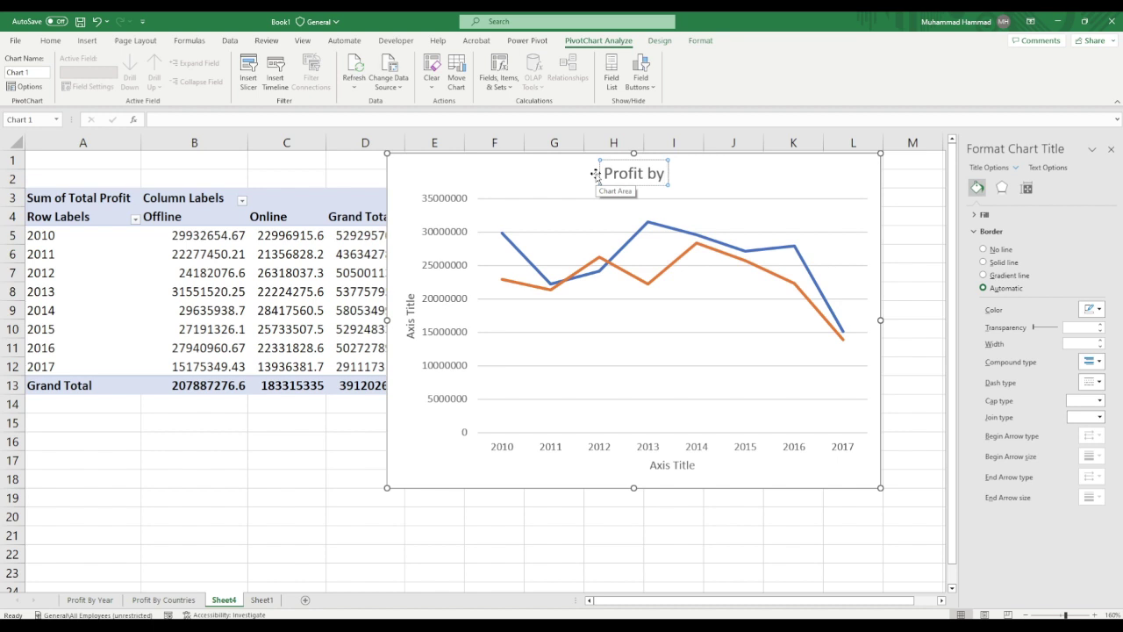
{"action": "type", "text": " Year"}
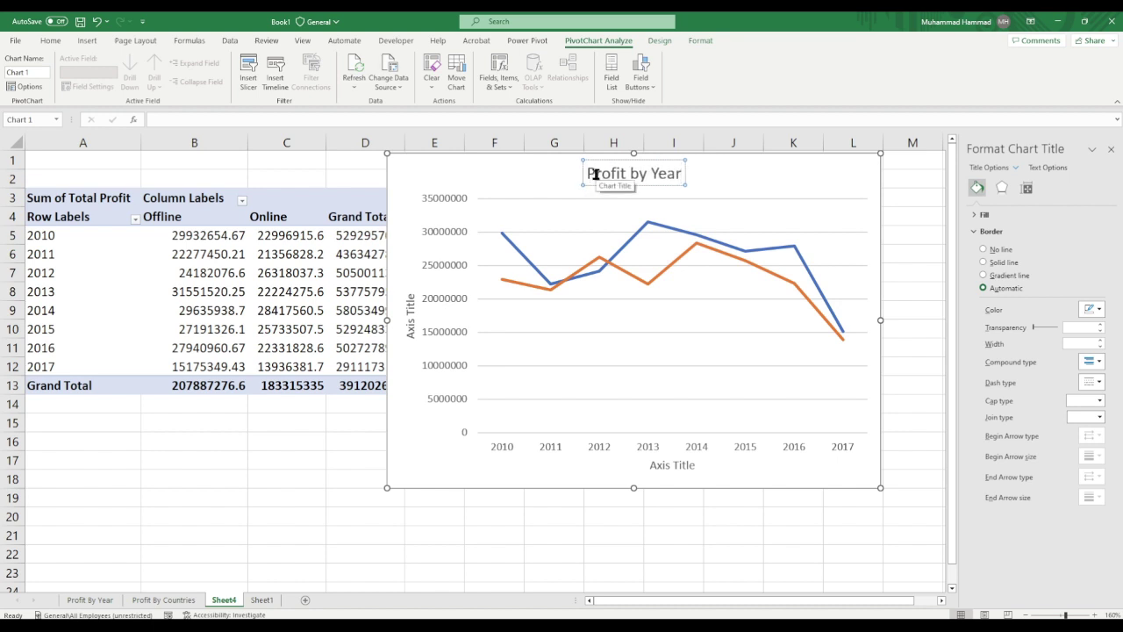
{"action": "type", "text": " and S"}
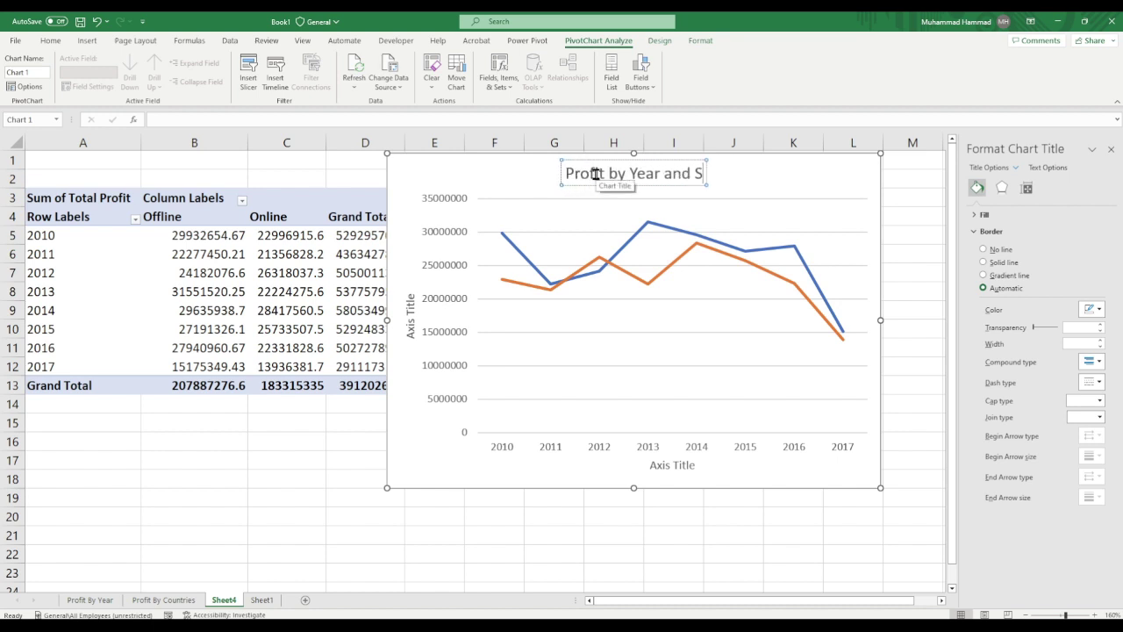
{"action": "type", "text": "ales c"}
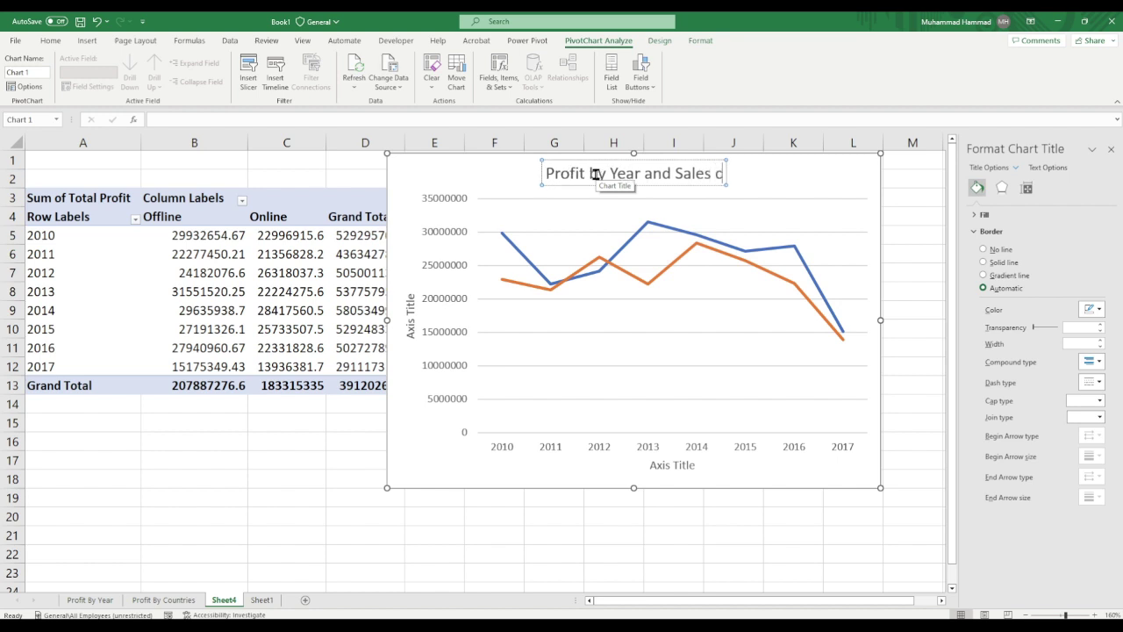
{"action": "type", "text": "hannel"}
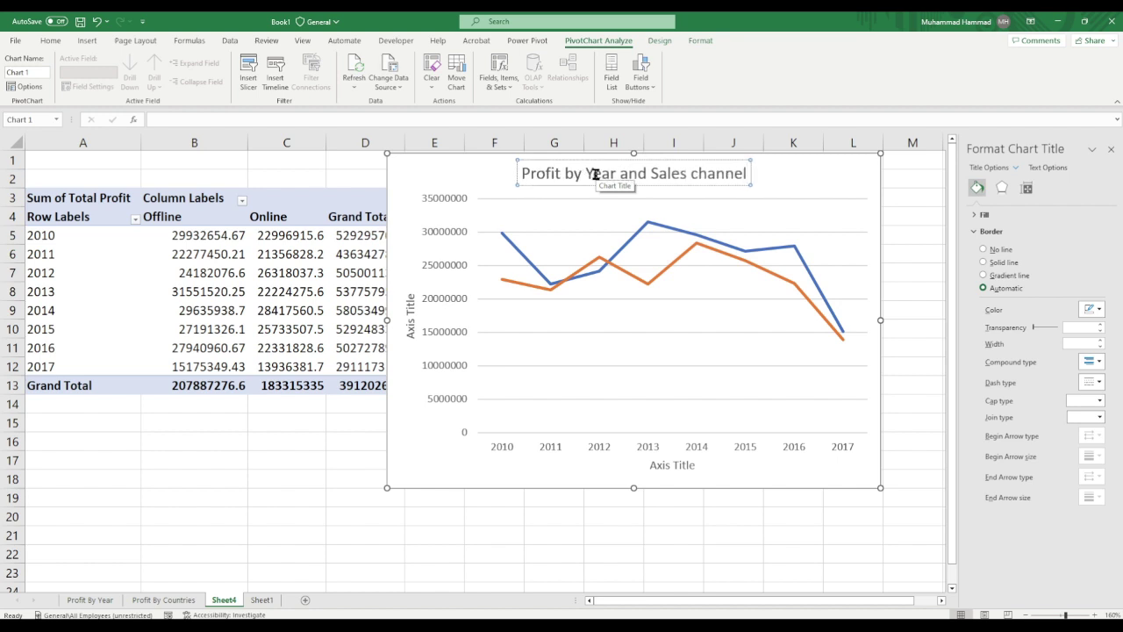
- Replace the axis title placeholders with 'Profit' (vertical) and 'Year' (horizontal)
{"action": "left_click", "coordinate": [409, 309]}
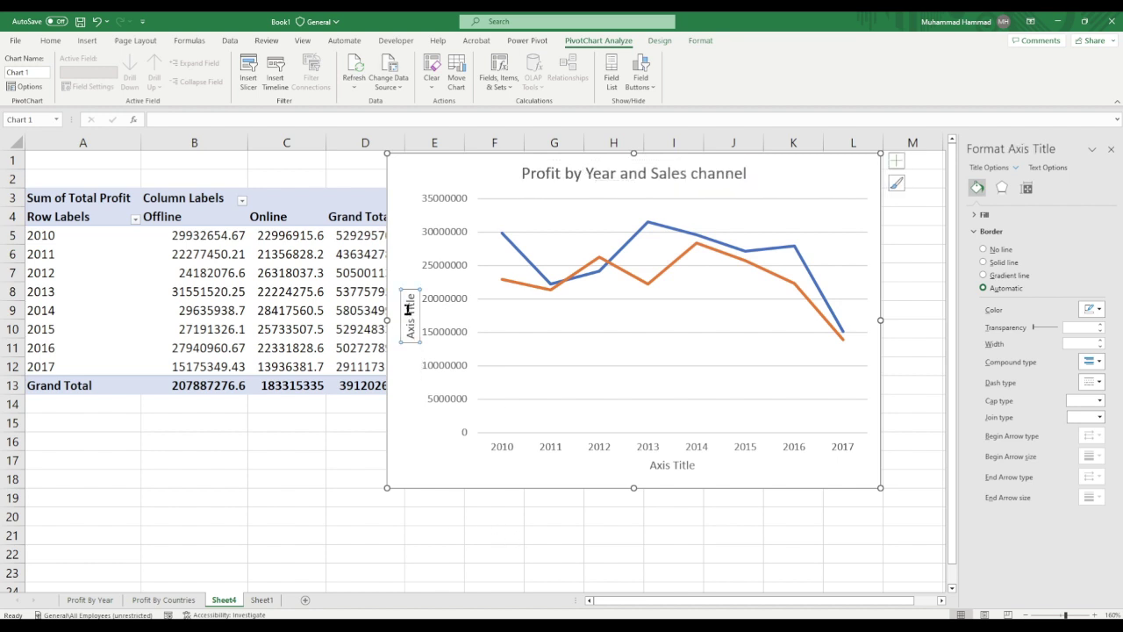
{"action": "double_click", "coordinate": [409, 304]}
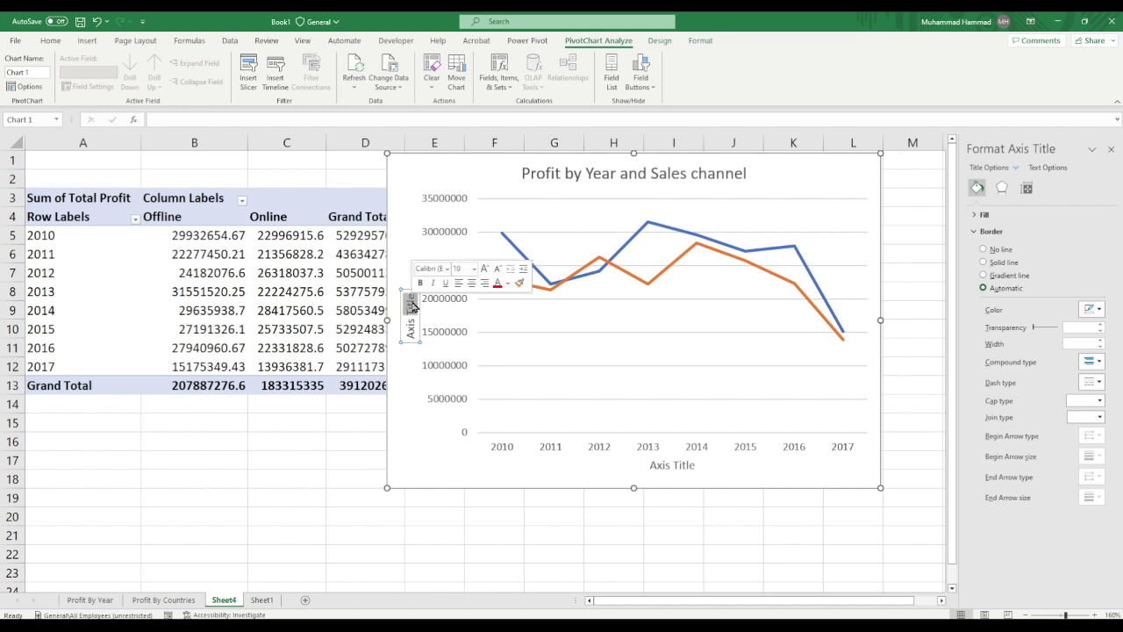
{"action": "triple_click", "coordinate": [412, 304]}
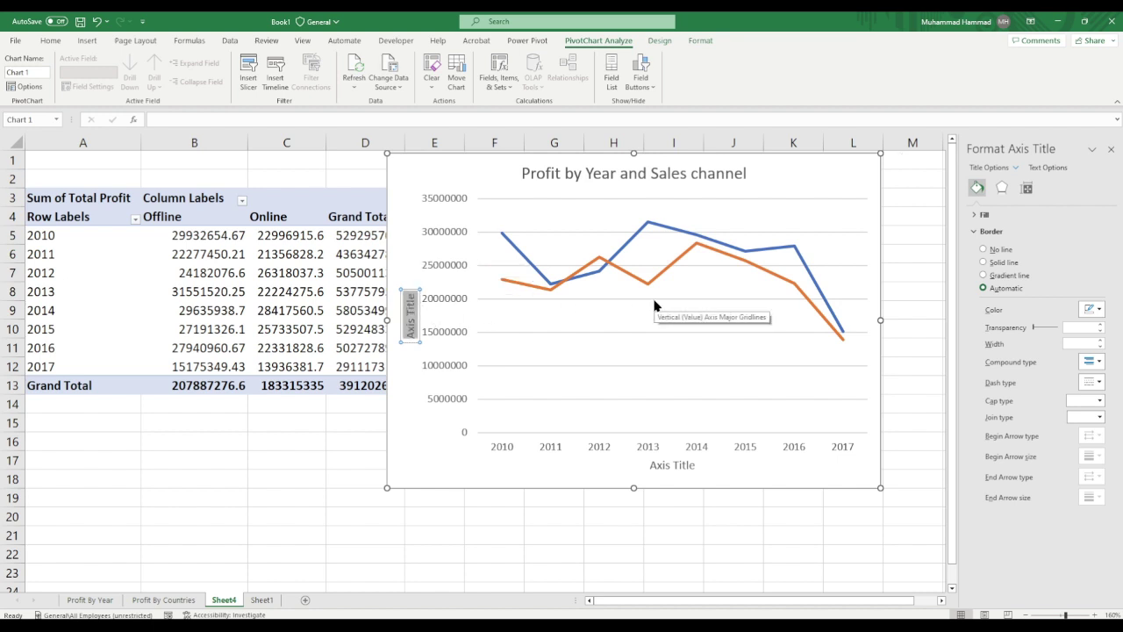
{"action": "type", "text": "Profit"}
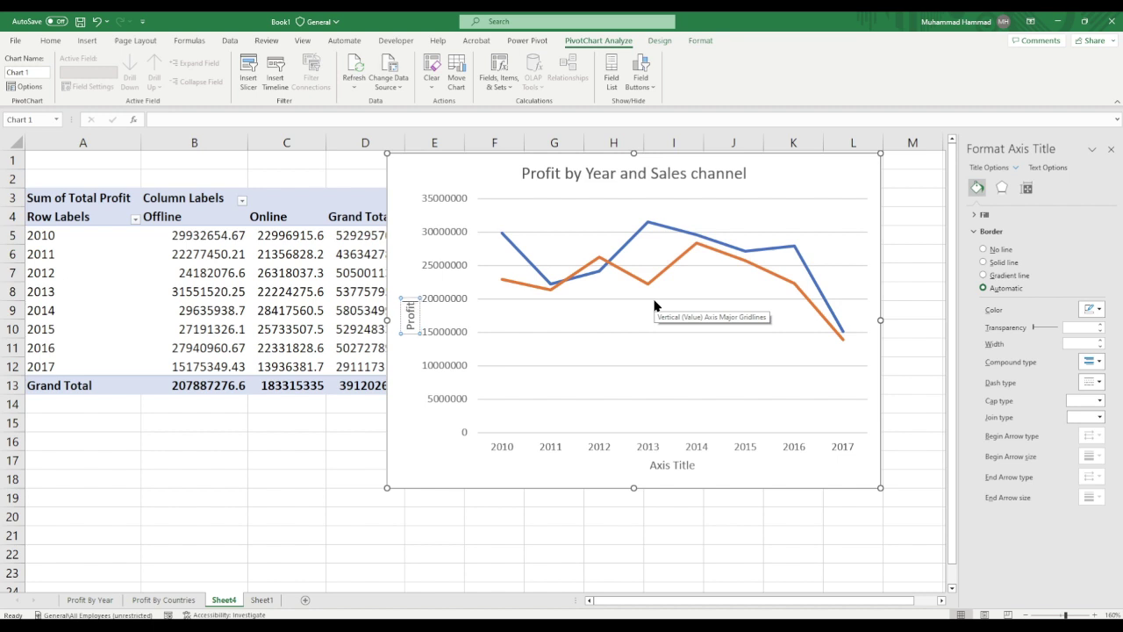
{"action": "left_click", "coordinate": [658, 465]}
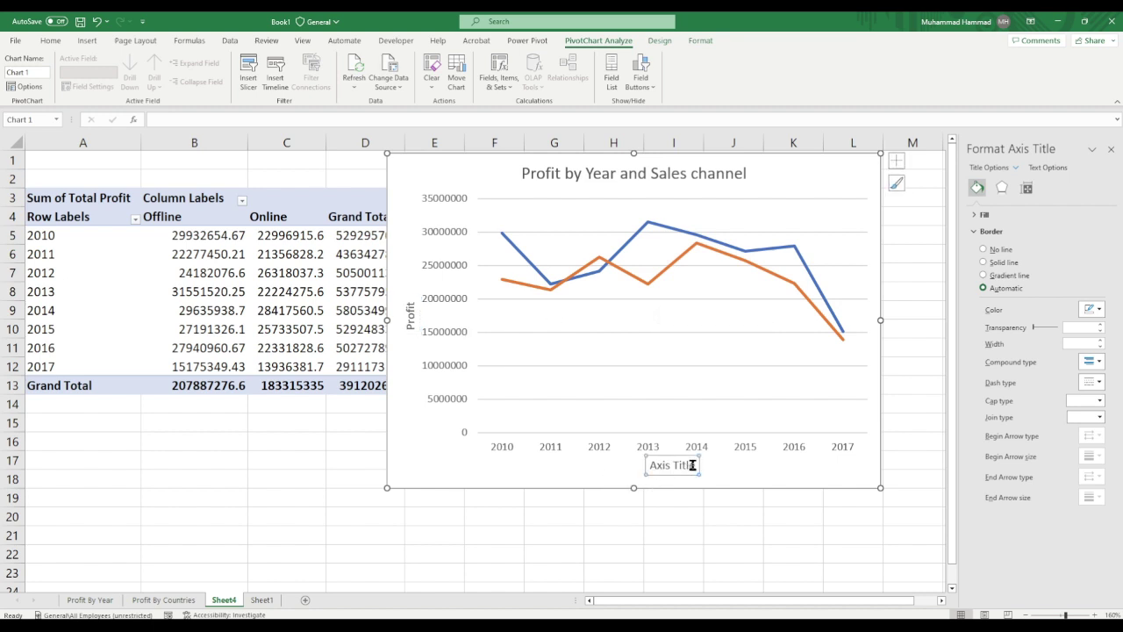
{"action": "left_click_drag", "start_coordinate": [694, 466], "coordinate": [650, 465]}
{"action": "type", "text": "Year"}
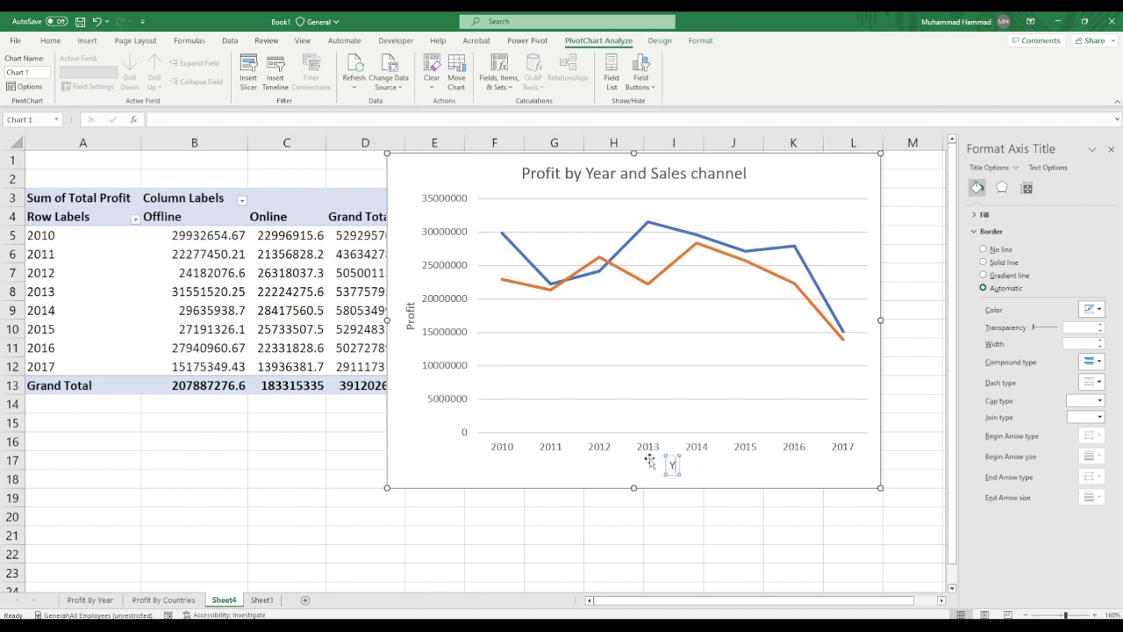
{"action": "left_click", "coordinate": [742, 466]}
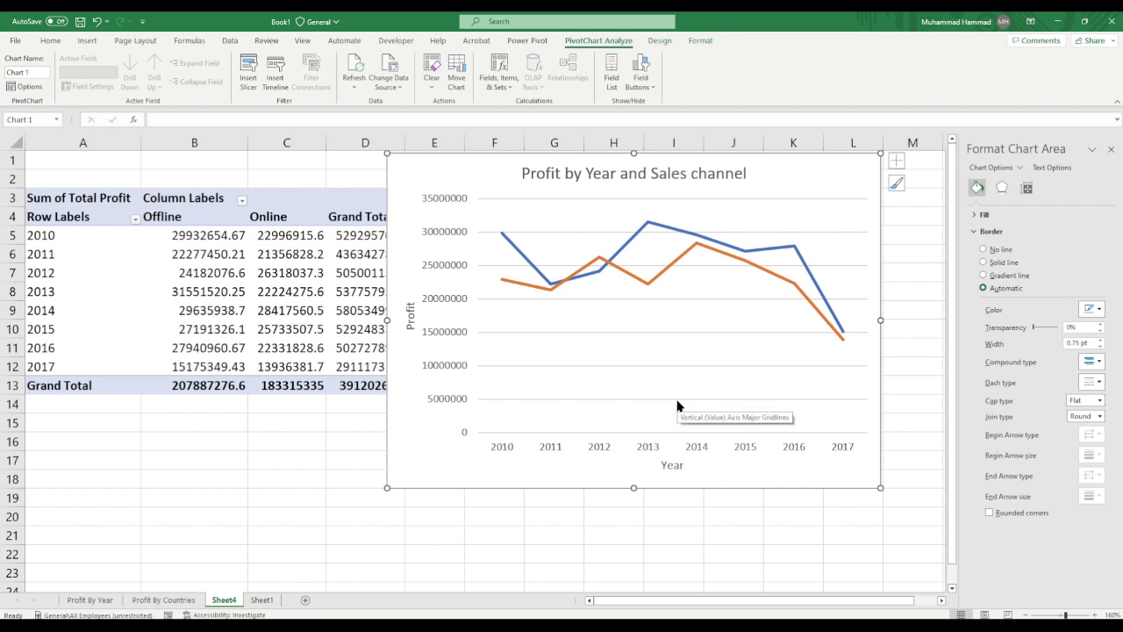
- Rename Sheet4 to 'Profit By Year and Sales Channe'
{"action": "right_click", "coordinate": [220, 602]}
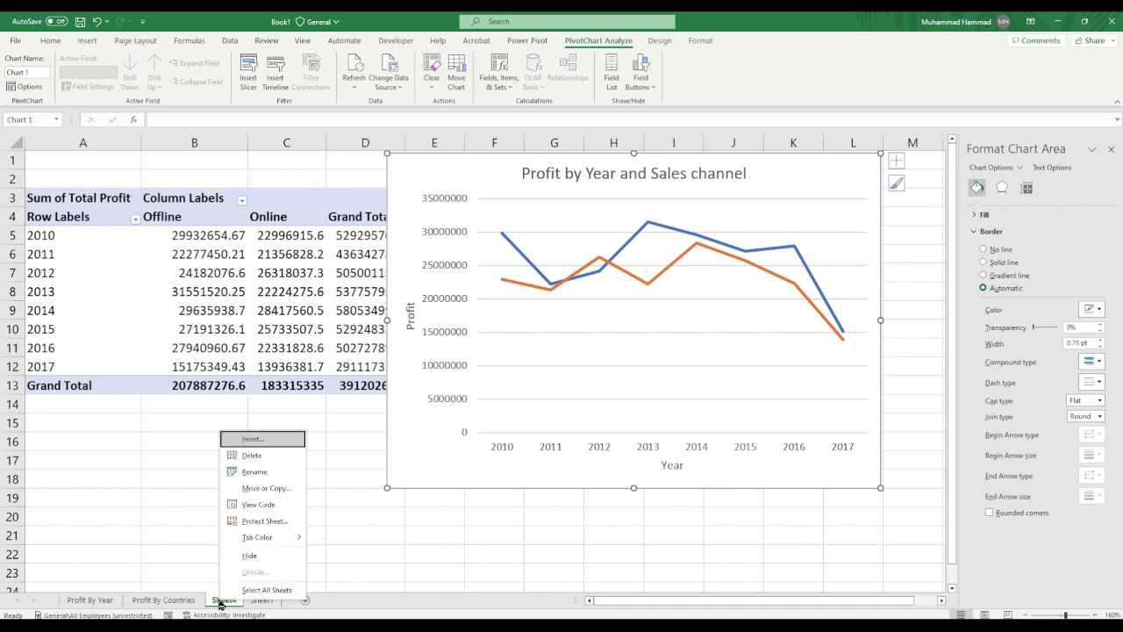
{"action": "left_click", "coordinate": [275, 471]}
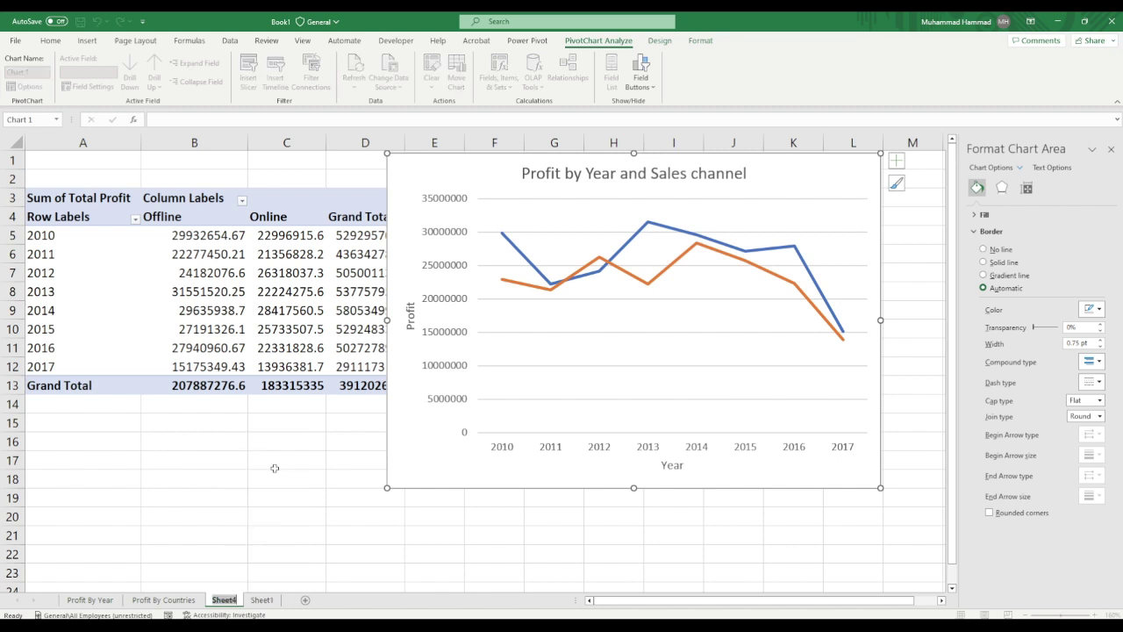
{"action": "type", "text": "Pro"}
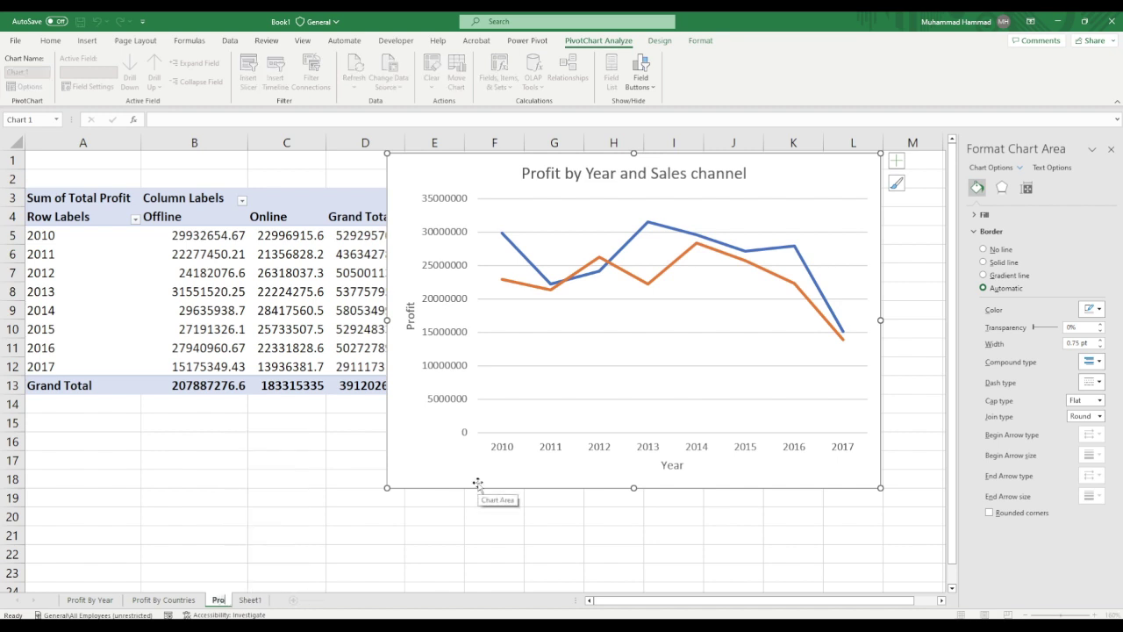
{"action": "type", "text": "fit By"}
{"action": "type", "text": " Year a"}
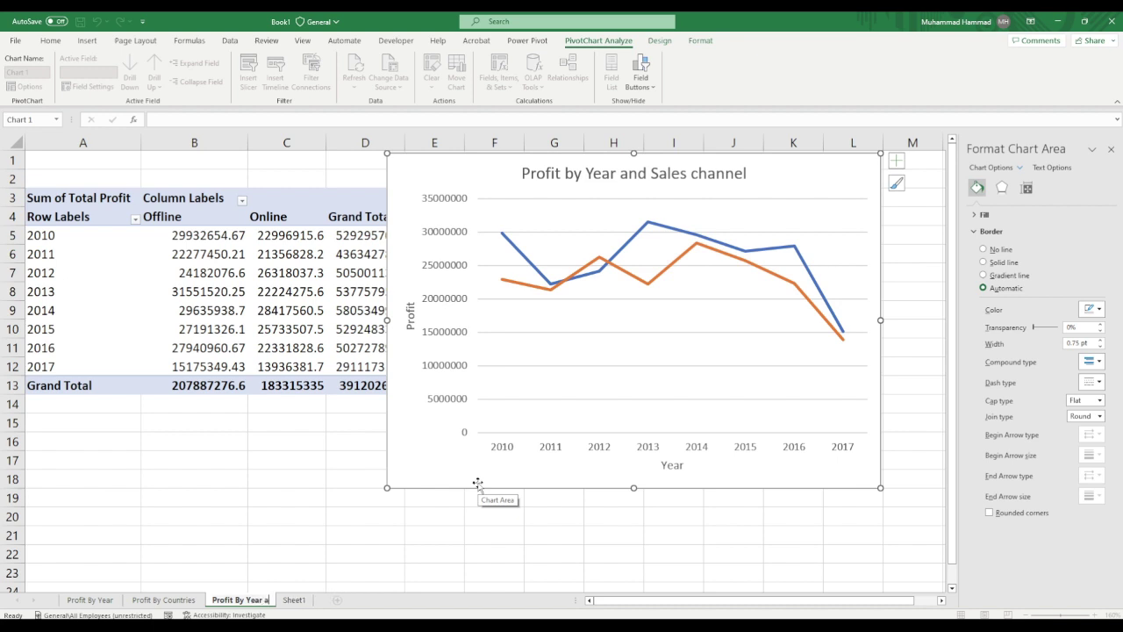
{"action": "type", "text": "nd S"}
{"action": "type", "text": "ales C"}
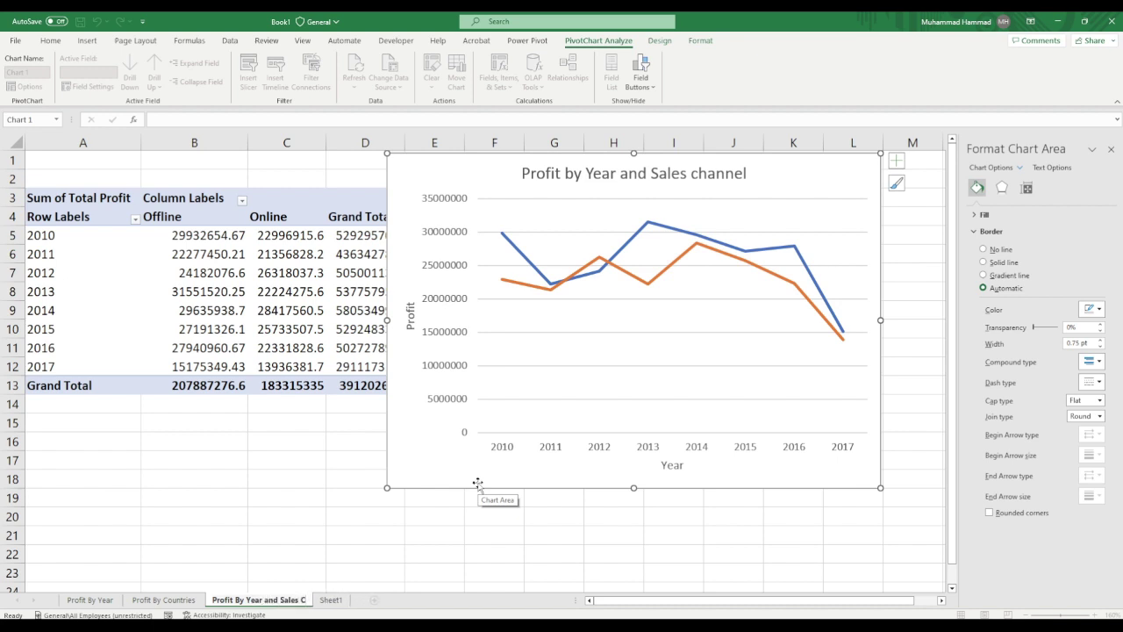
{"action": "type", "text": "hanne"}
{"action": "key", "text": "Return"}
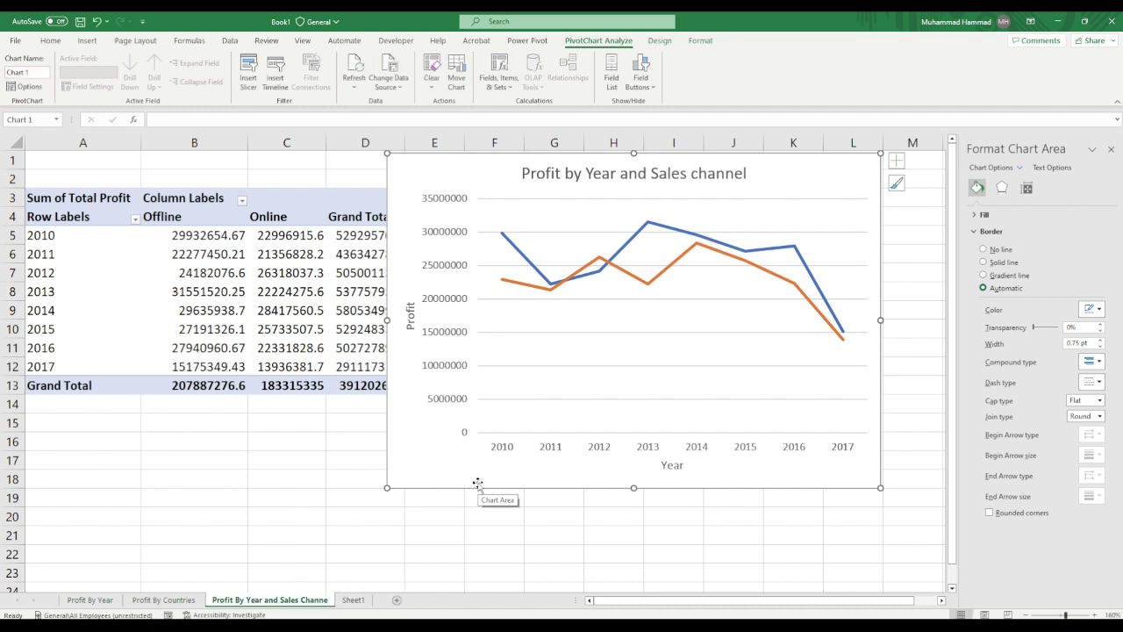
- Shorten the sheet name to 'Profit By Year and SC' and return to Sheet1
{"action": "right_click", "coordinate": [318, 602]}
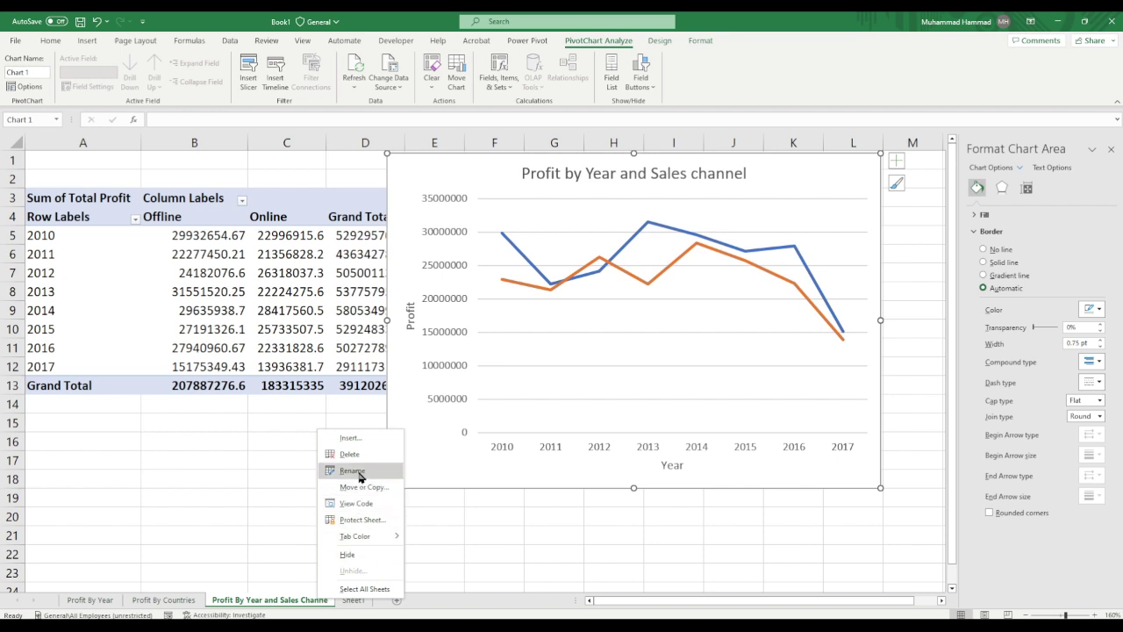
{"action": "left_click", "coordinate": [356, 471]}
{"action": "key", "text": "End"}
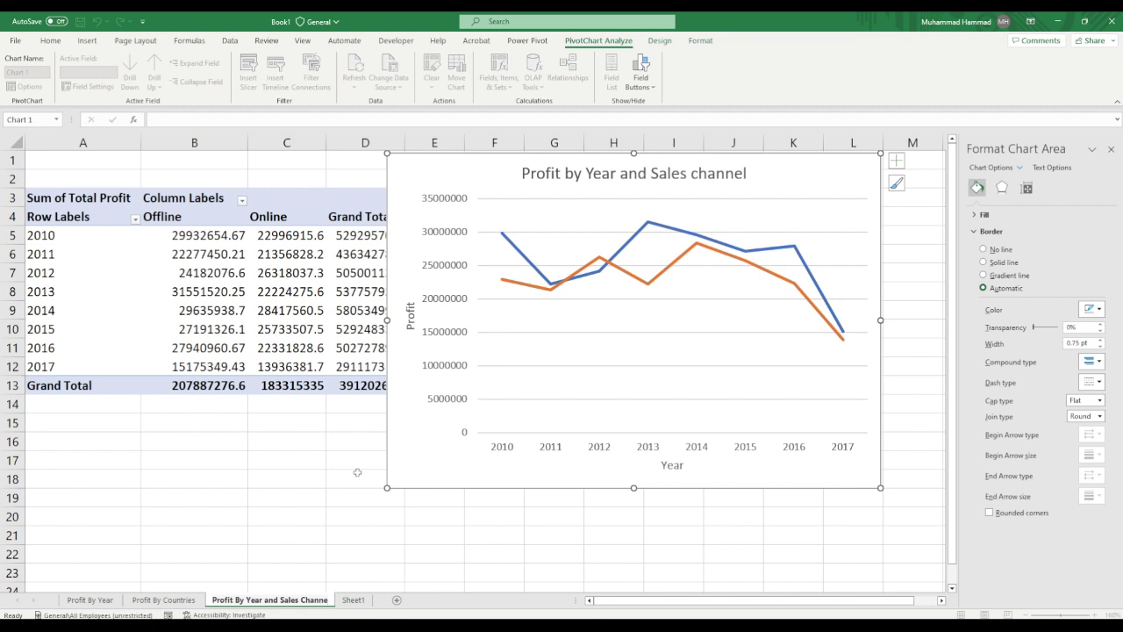
{"action": "key", "text": "BackSpace"}
{"action": "key", "text": "BackSpace"}
{"action": "key", "text": "BackSpace"}
{"action": "key", "text": "BackSpace"}
{"action": "key", "text": "BackSpace"}
{"action": "key", "text": "BackSpace"}
{"action": "key", "text": "BackSpace"}
{"action": "key", "text": "BackSpace"}
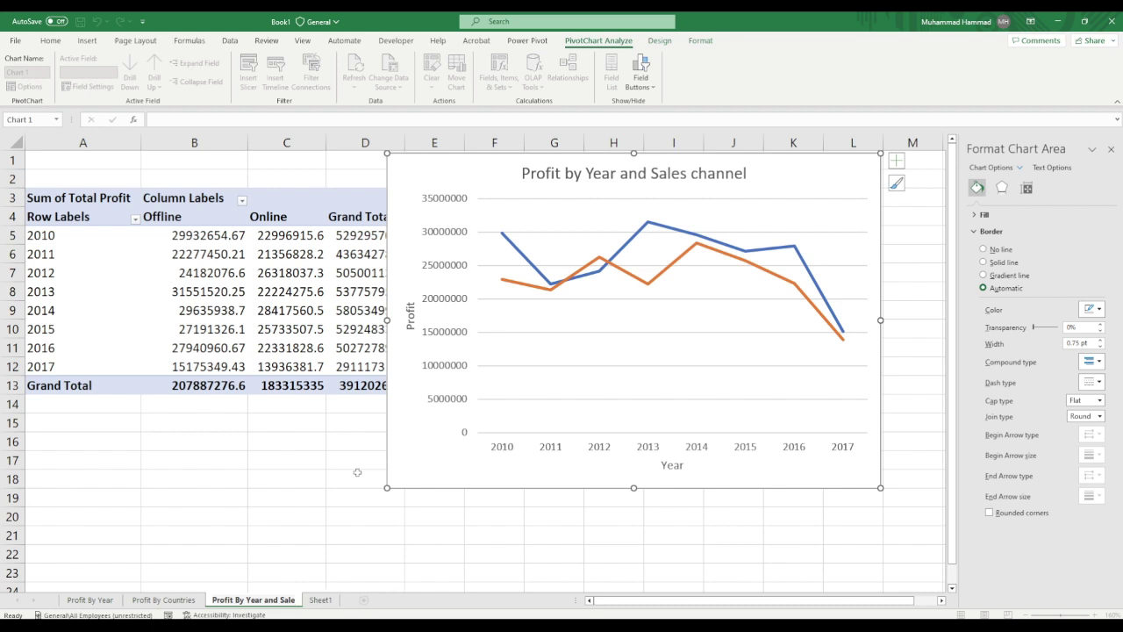
{"action": "key", "text": "BackSpace"}
{"action": "key", "text": "BackSpace"}
{"action": "key", "text": "BackSpace"}
{"action": "key", "text": "BackSpace"}
{"action": "type", "text": "SC"}
{"action": "key", "text": "Return"}
{"action": "key", "text": "ctrl+Page_Down"}
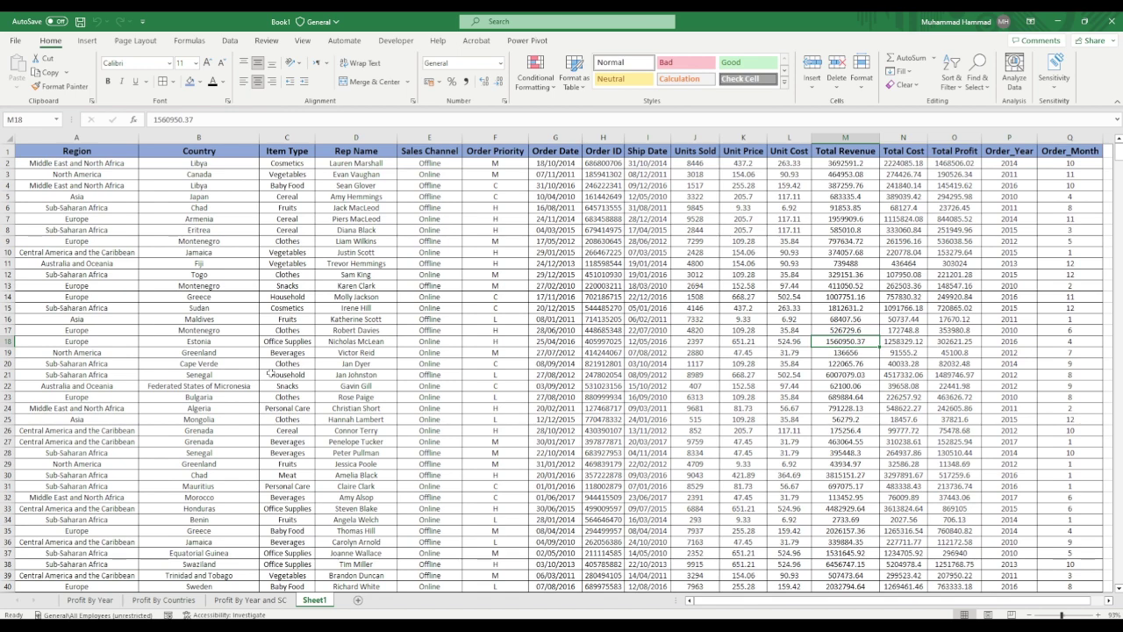
- Insert a PivotTable on a new sheet with Sales Channel as rows and sum of Total Profit as values
{"action": "left_click", "coordinate": [87, 41]}
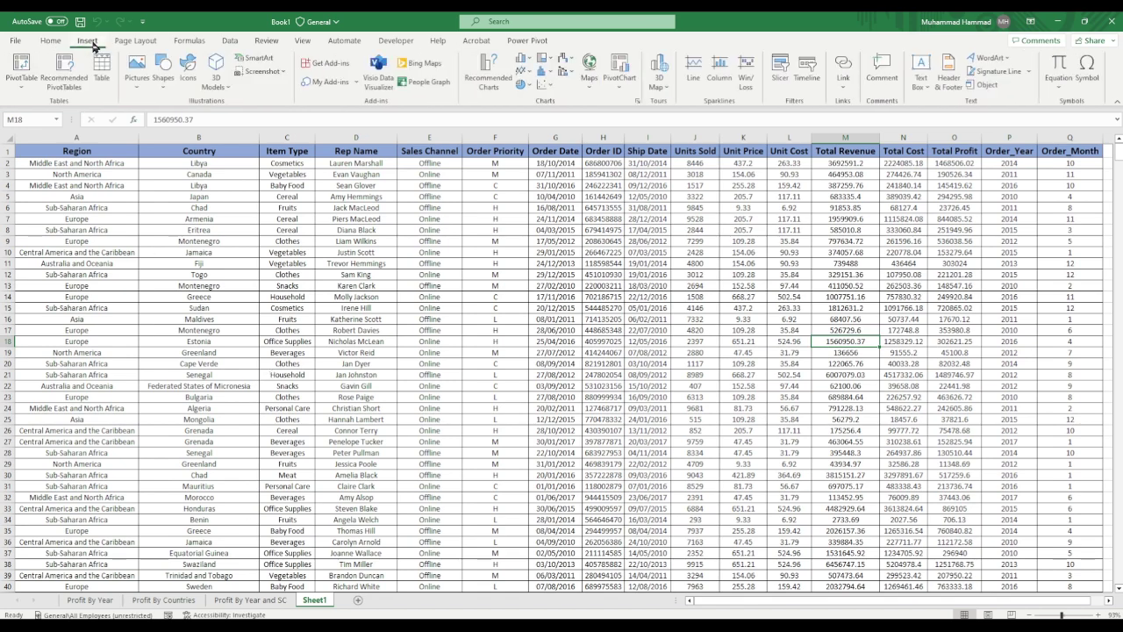
{"action": "left_click", "coordinate": [27, 67]}
{"action": "left_click", "coordinate": [708, 350]}
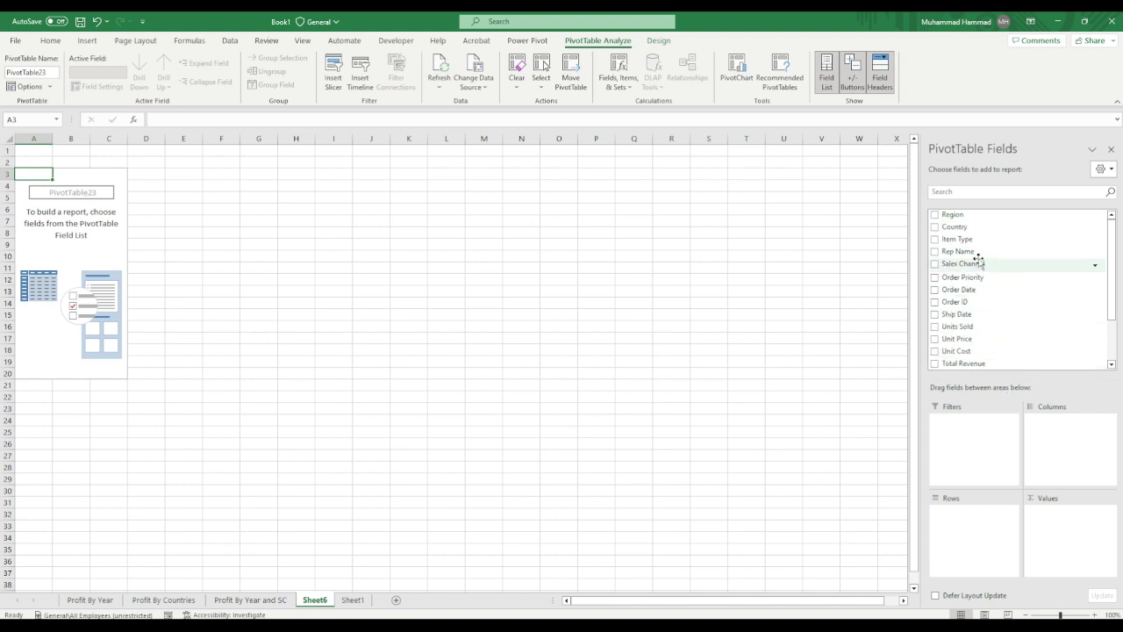
{"action": "left_click_drag", "start_coordinate": [948, 264], "coordinate": [950, 526]}
{"action": "scroll", "coordinate": [1006, 310], "scroll_direction": "down", "scroll_amount": 2}
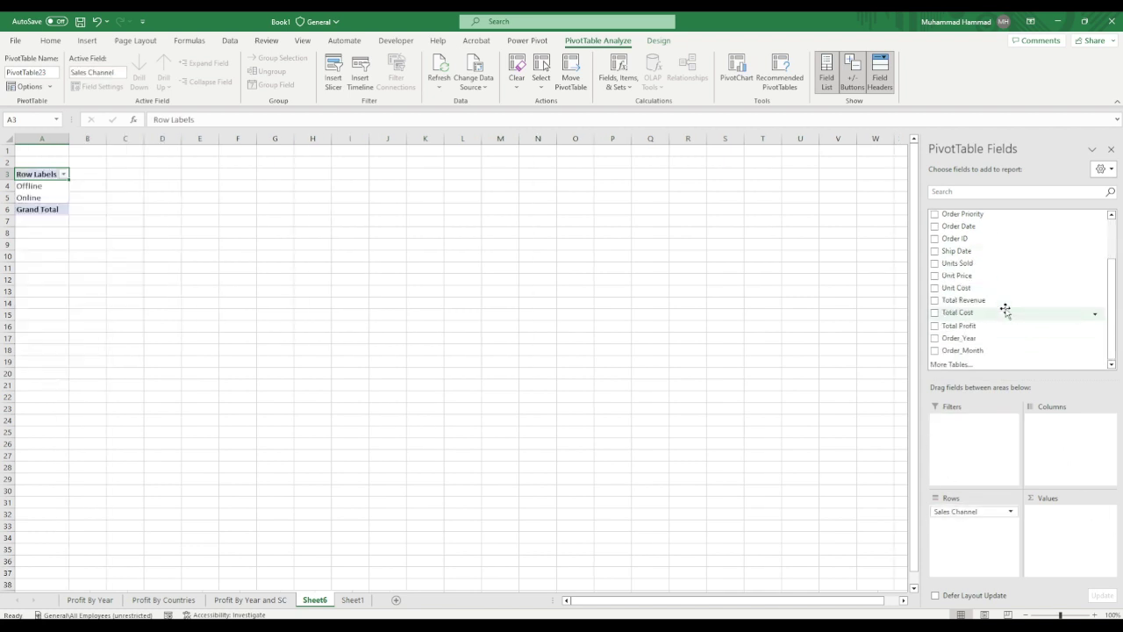
{"action": "mouse_move", "coordinate": [961, 324]}
{"action": "left_mouse_down"}
{"action": "mouse_move", "coordinate": [1060, 495]}
{"action": "mouse_move", "coordinate": [1061, 518]}
{"action": "left_mouse_up"}
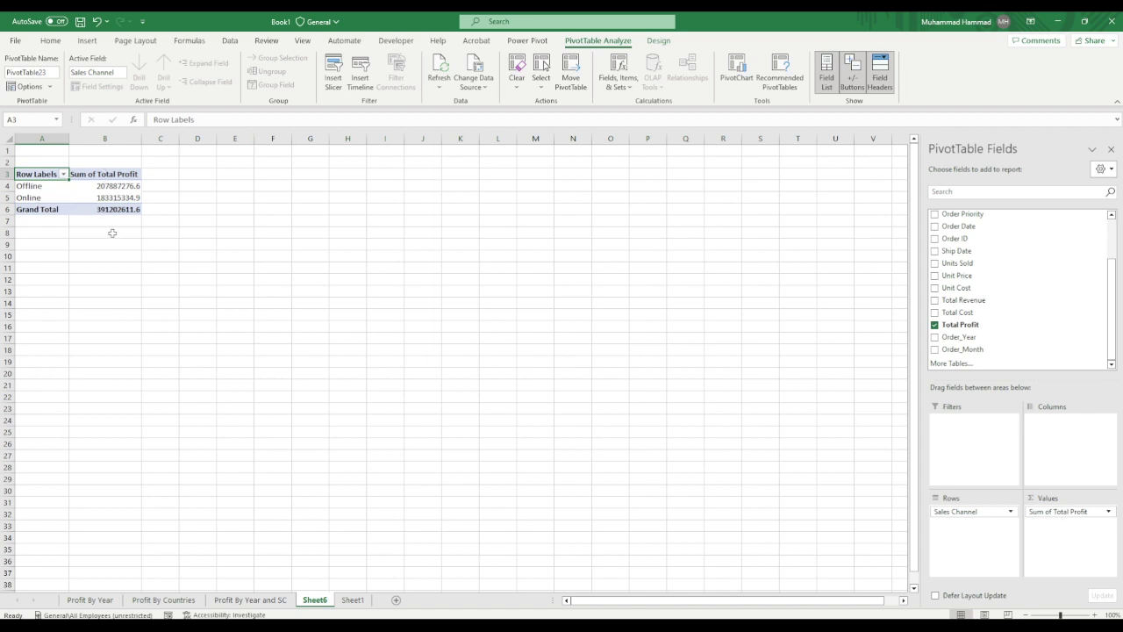
{"action": "left_click", "coordinate": [91, 42]}
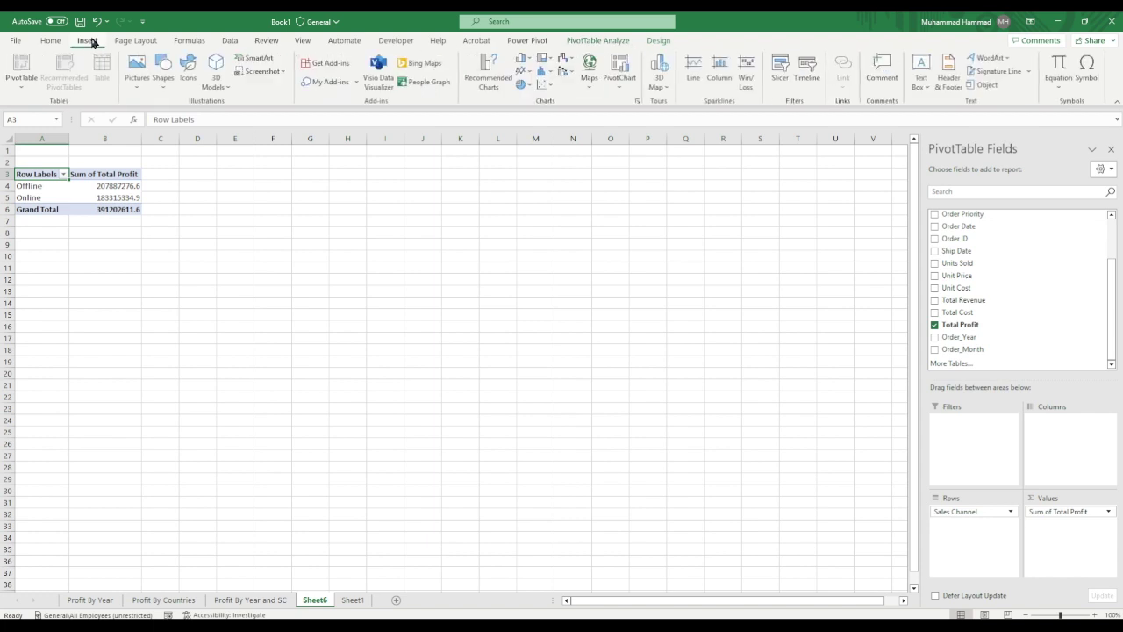
- Insert a doughnut PivotChart of profit by channel, then reposition and enlarge it beside the PivotTable
{"action": "left_click", "coordinate": [527, 84]}
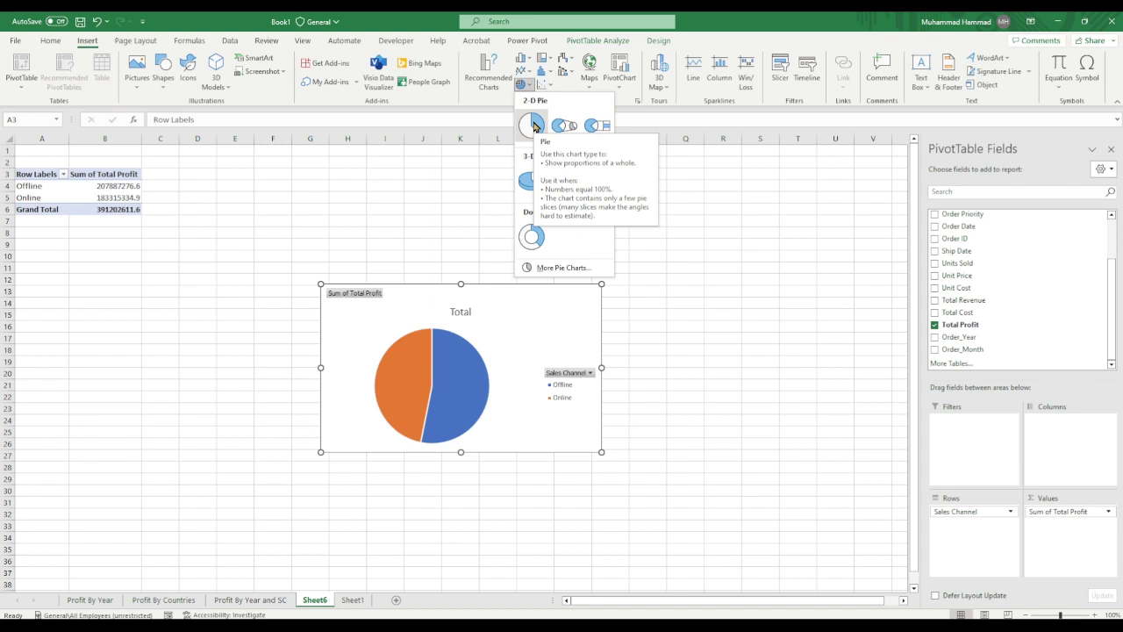
{"action": "left_click", "coordinate": [537, 244]}
{"action": "left_click_drag", "start_coordinate": [539, 326], "coordinate": [553, 235]}
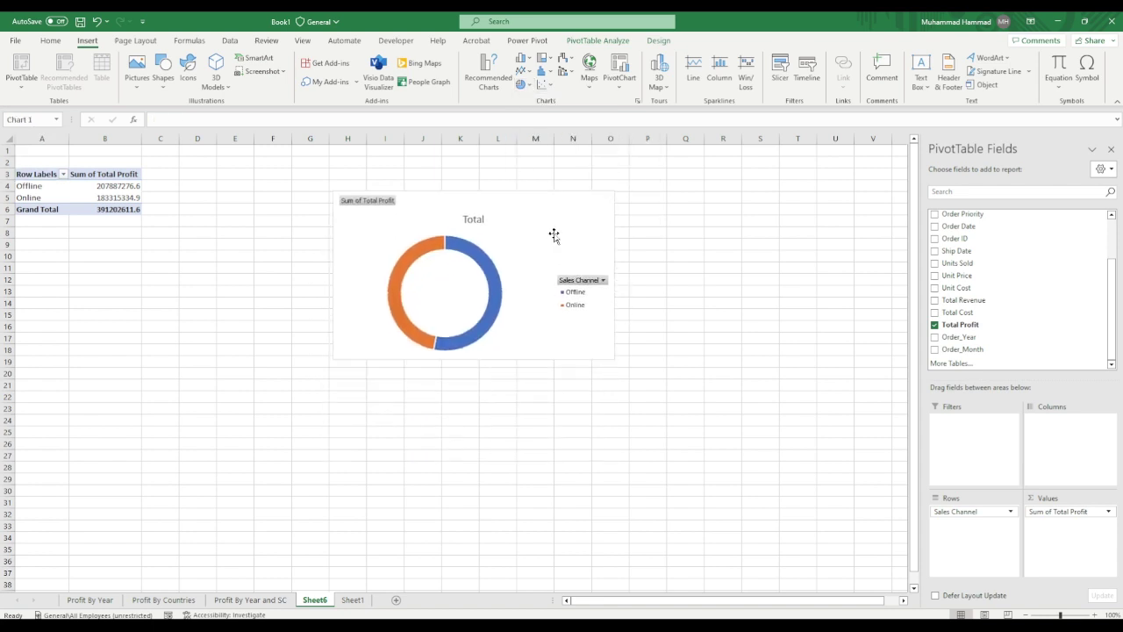
{"action": "left_click_drag", "start_coordinate": [615, 360], "coordinate": [784, 435]}
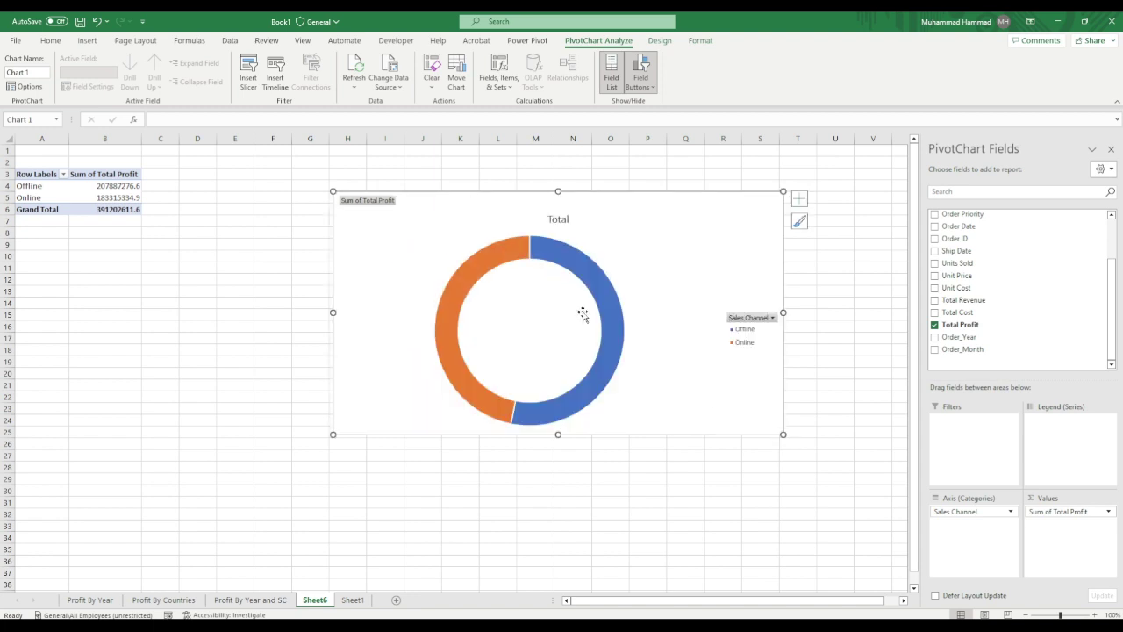
{"action": "left_click_drag", "start_coordinate": [333, 191], "coordinate": [287, 156]}
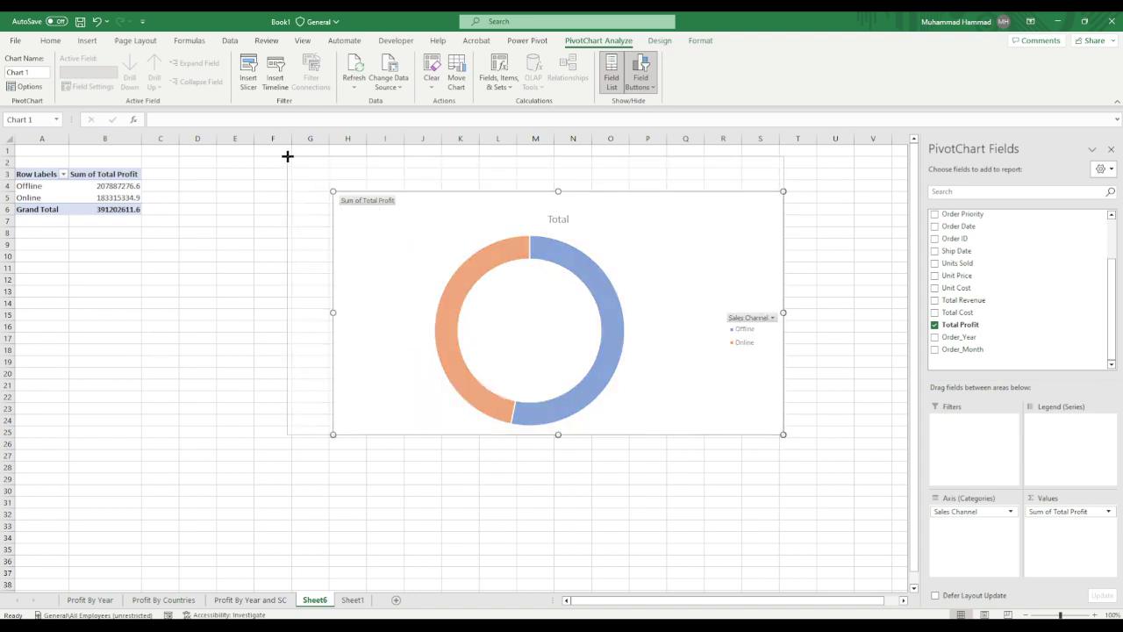
{"action": "left_click", "coordinate": [1111, 149]}
{"action": "left_click_drag", "start_coordinate": [718, 200], "coordinate": [750, 249]}
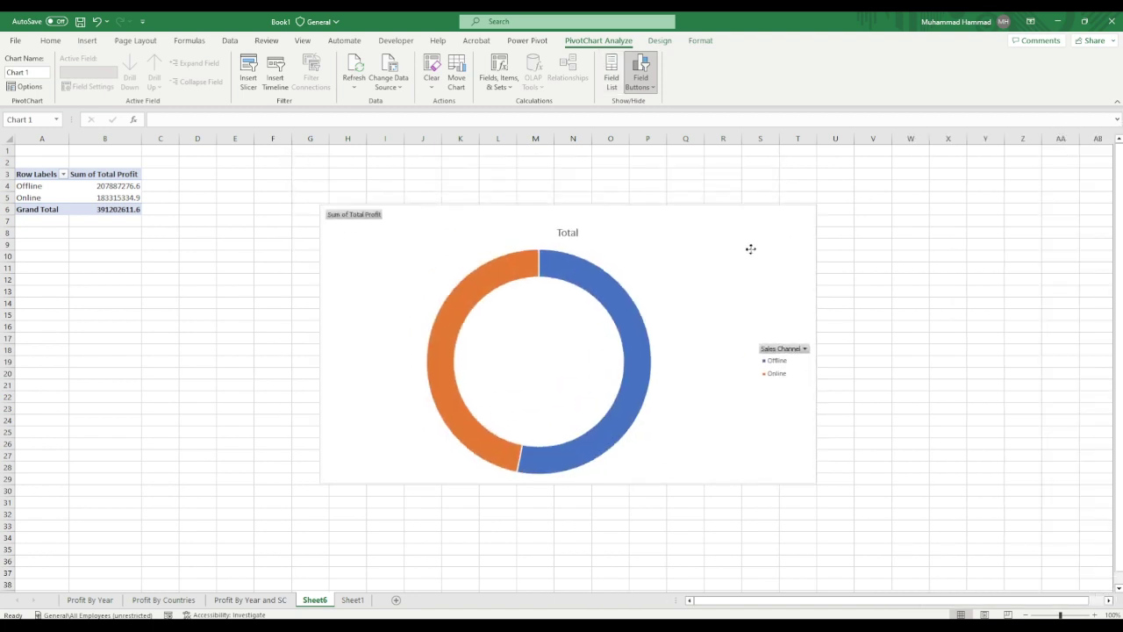
{"action": "left_click", "coordinate": [777, 367]}
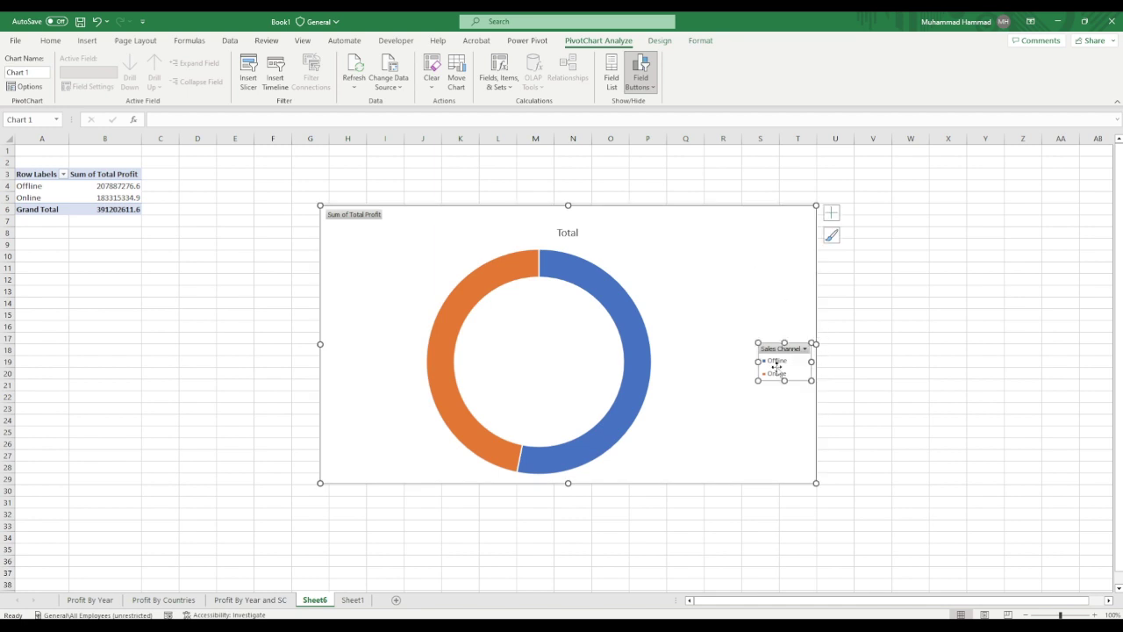
- Delete the doughnut chart's legend and hide all its field buttons
{"action": "key", "text": "Delete"}
{"action": "right_click", "coordinate": [371, 216]}
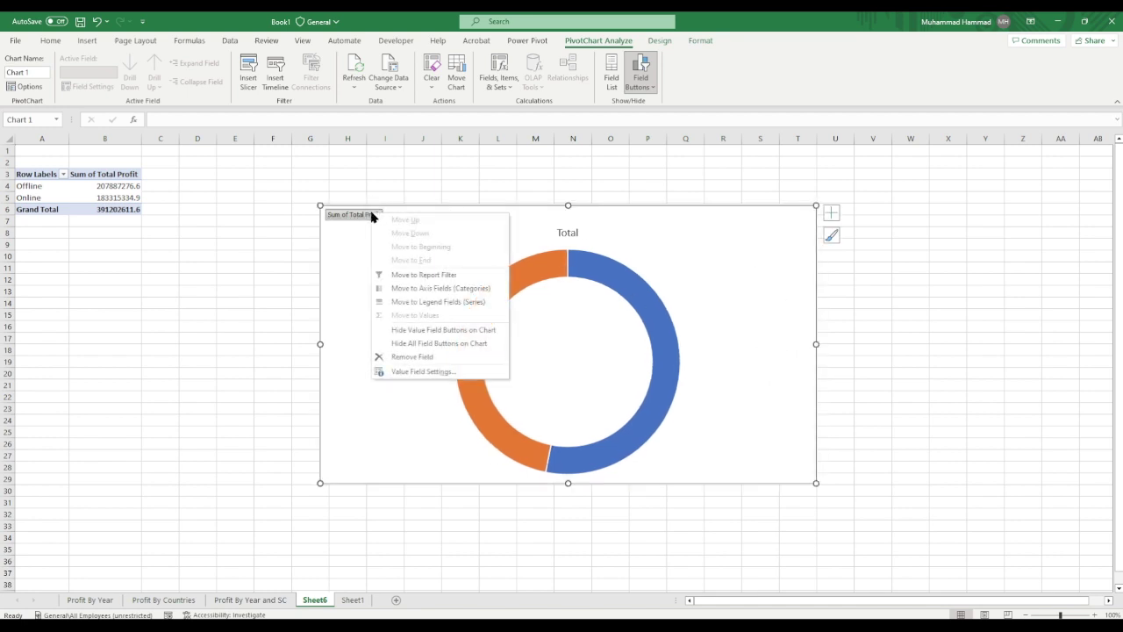
{"action": "left_click", "coordinate": [448, 344]}
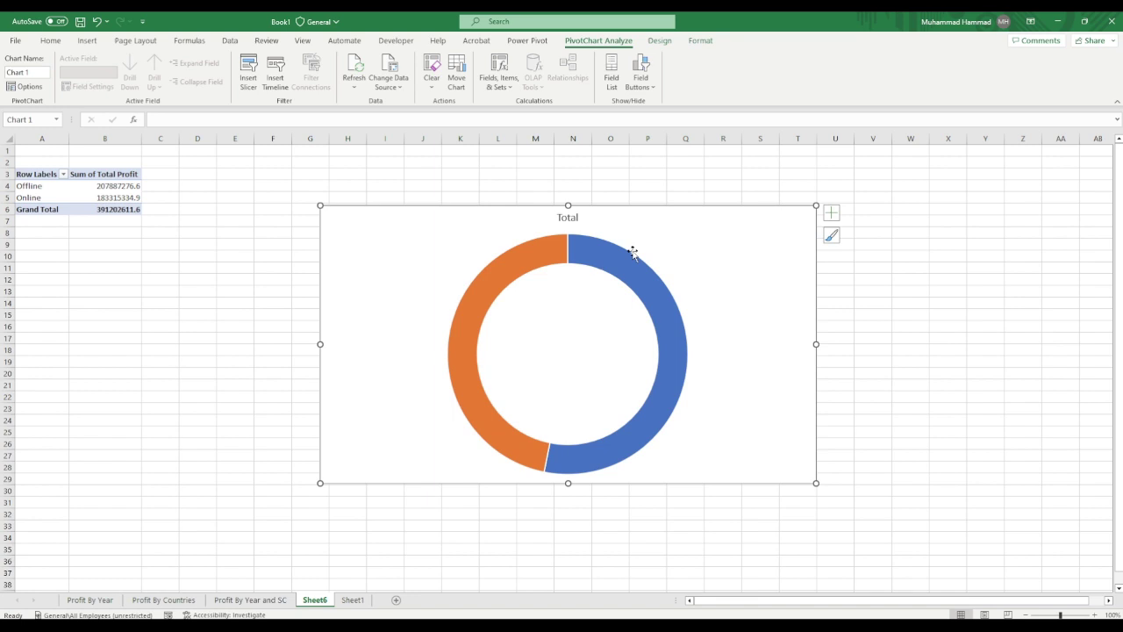
- Replace the chart title 'Total' with 'Prpfit By Sales channel'
{"action": "double_click", "coordinate": [572, 218]}
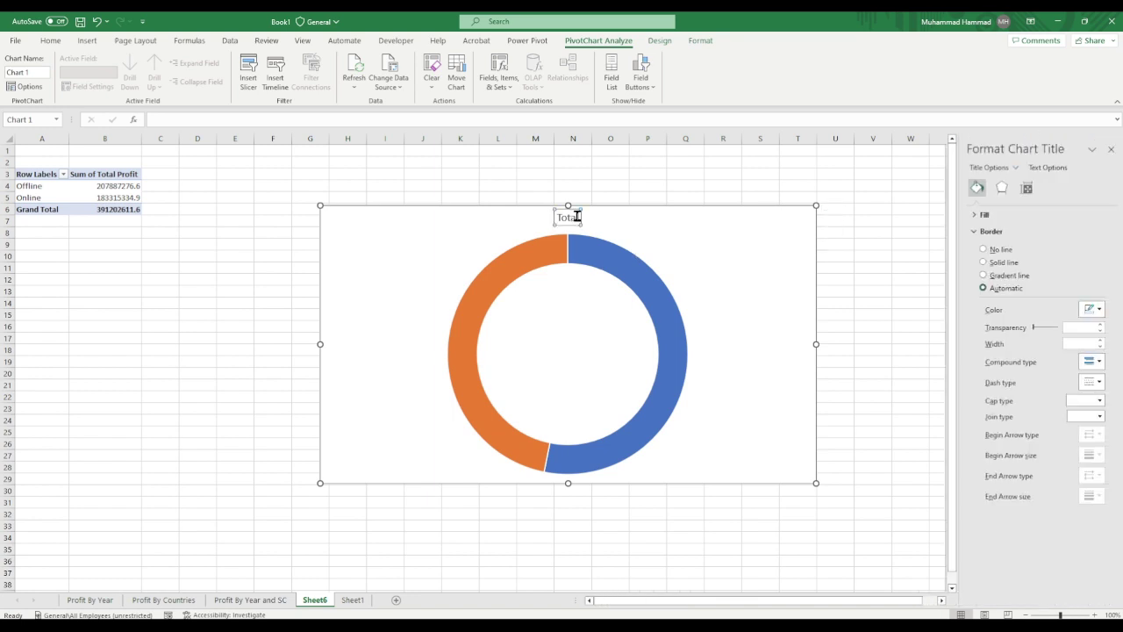
{"action": "double_click", "coordinate": [578, 216]}
{"action": "type", "text": "P"}
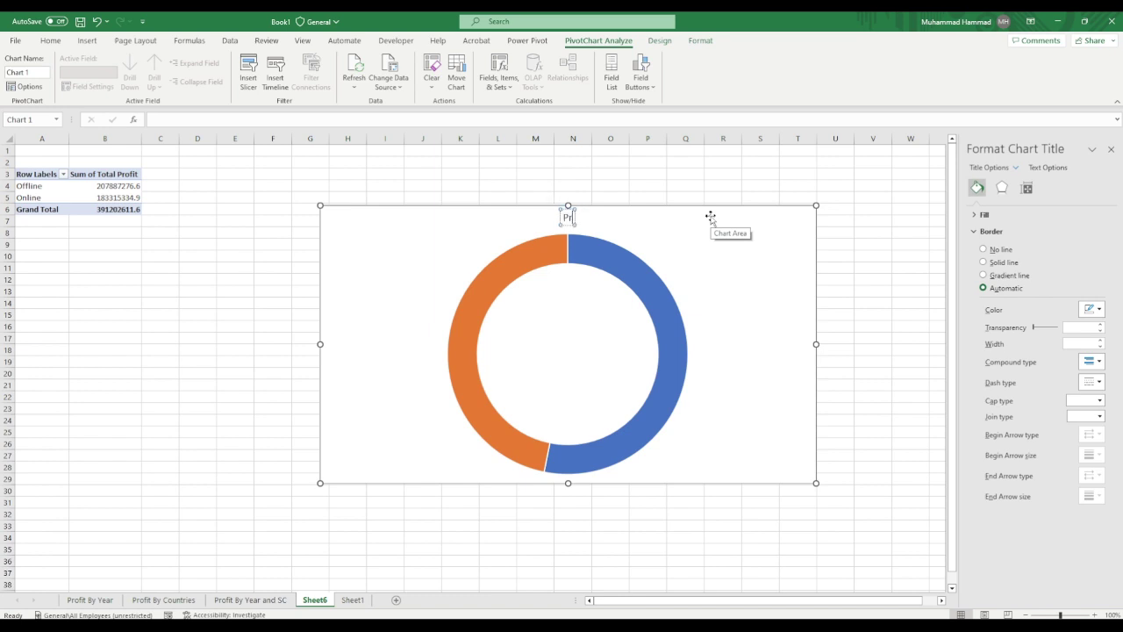
{"action": "type", "text": "rp"}
{"action": "type", "text": "fit By"}
{"action": "type", "text": " Sales"}
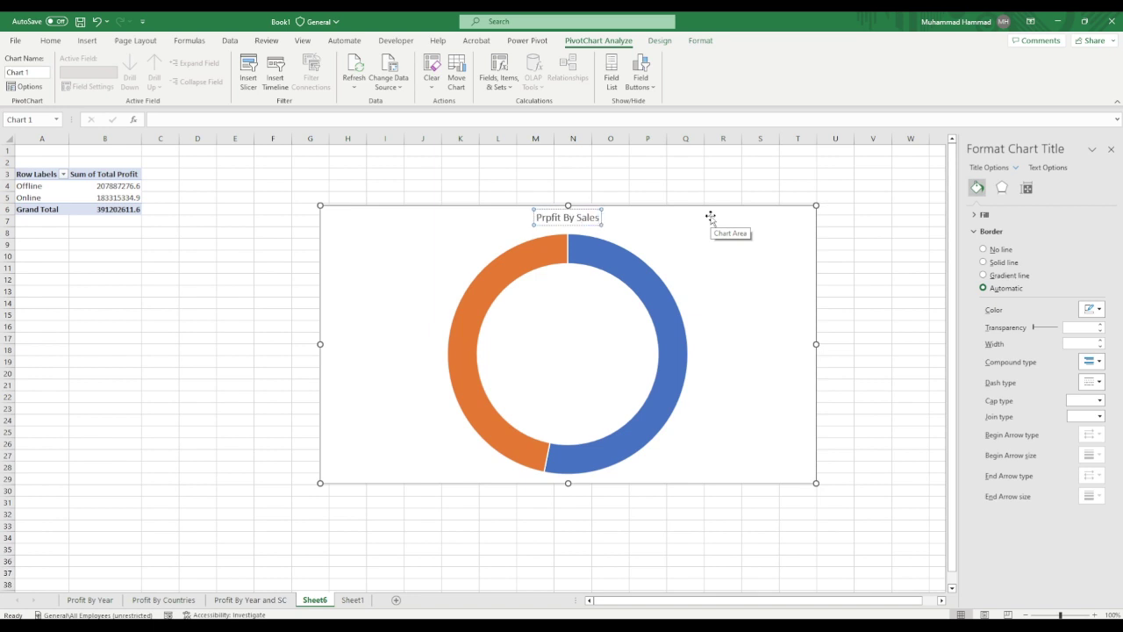
{"action": "type", "text": " channel"}
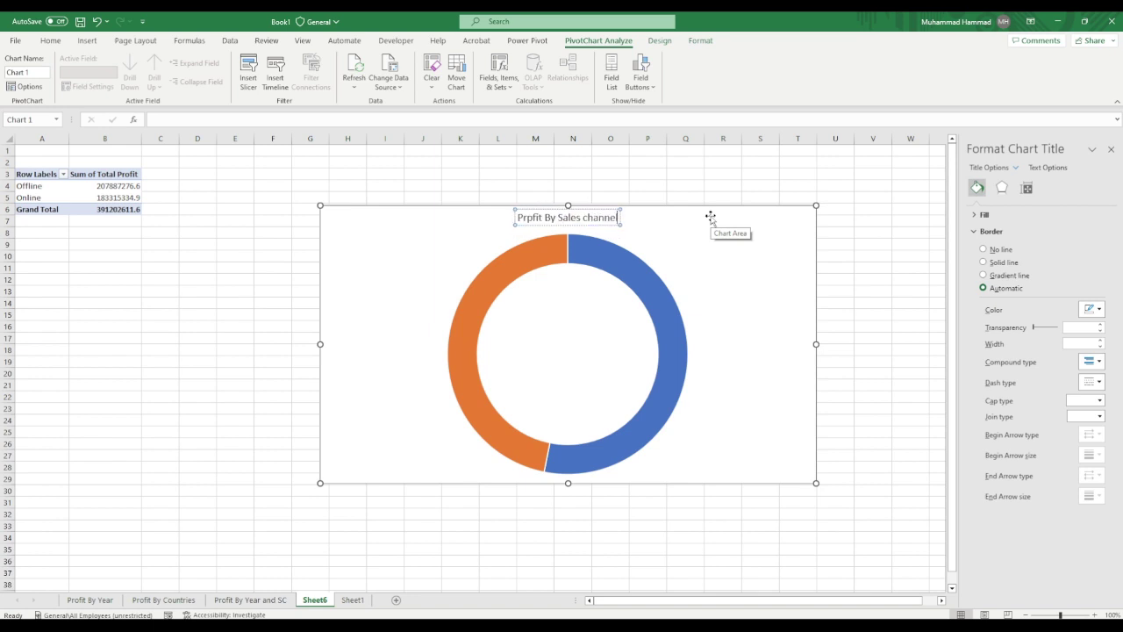
- Add value data labels to the doughnut chart
{"action": "left_click", "coordinate": [773, 273]}
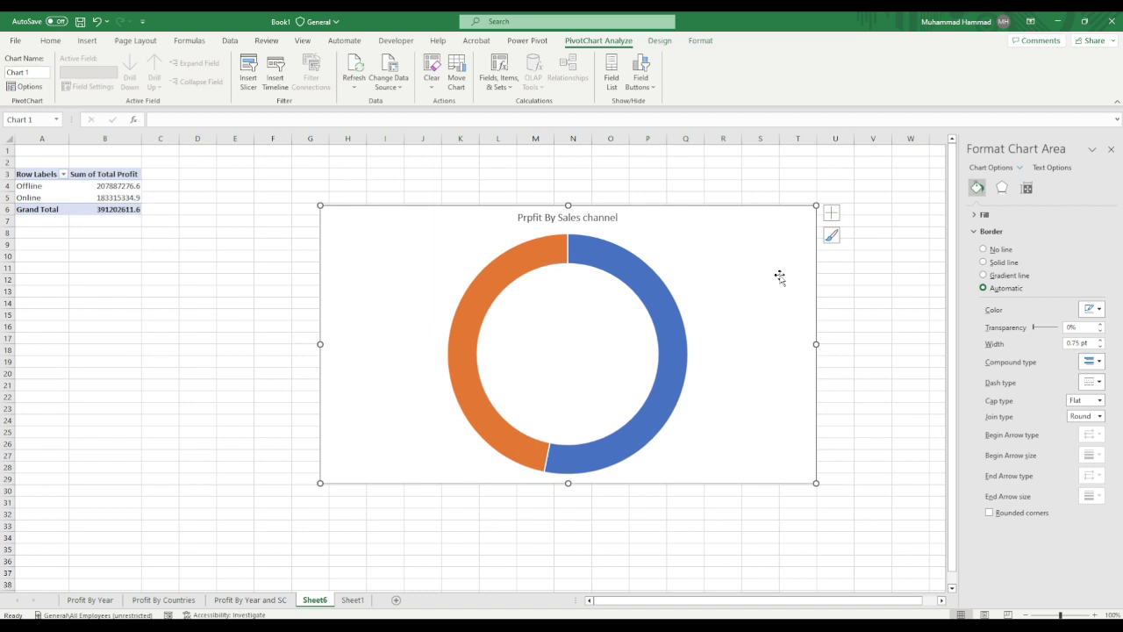
{"action": "left_click", "coordinate": [831, 213]}
{"action": "left_click", "coordinate": [861, 238]}
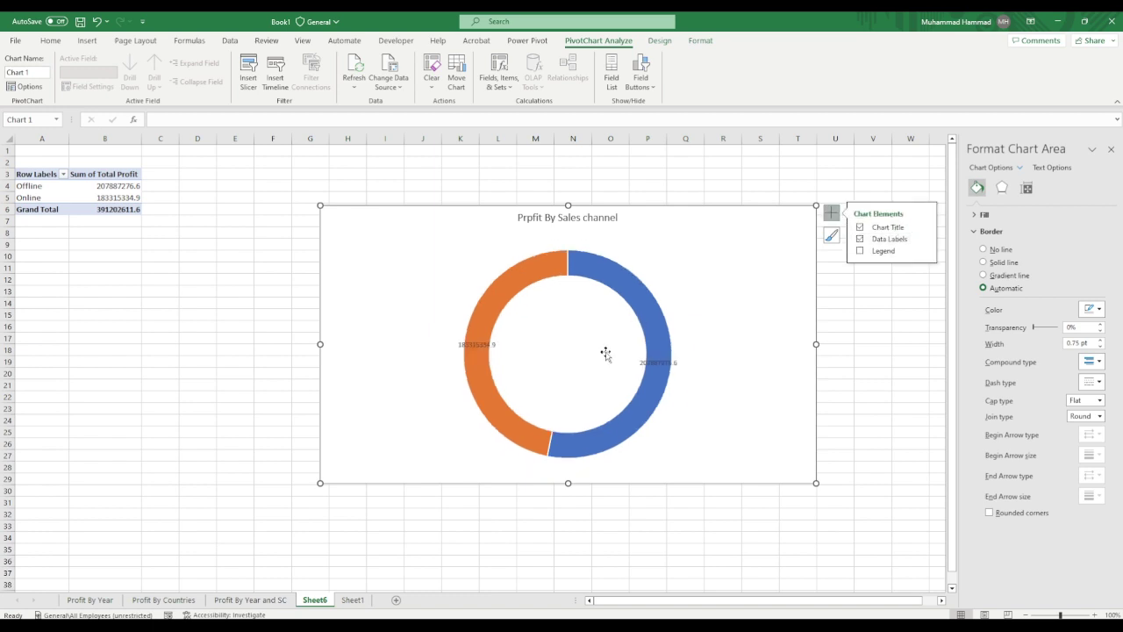
- Give the data labels a custom millions number format (>9999, #0M) so they read 208M and 183M
{"action": "left_click", "coordinate": [660, 360]}
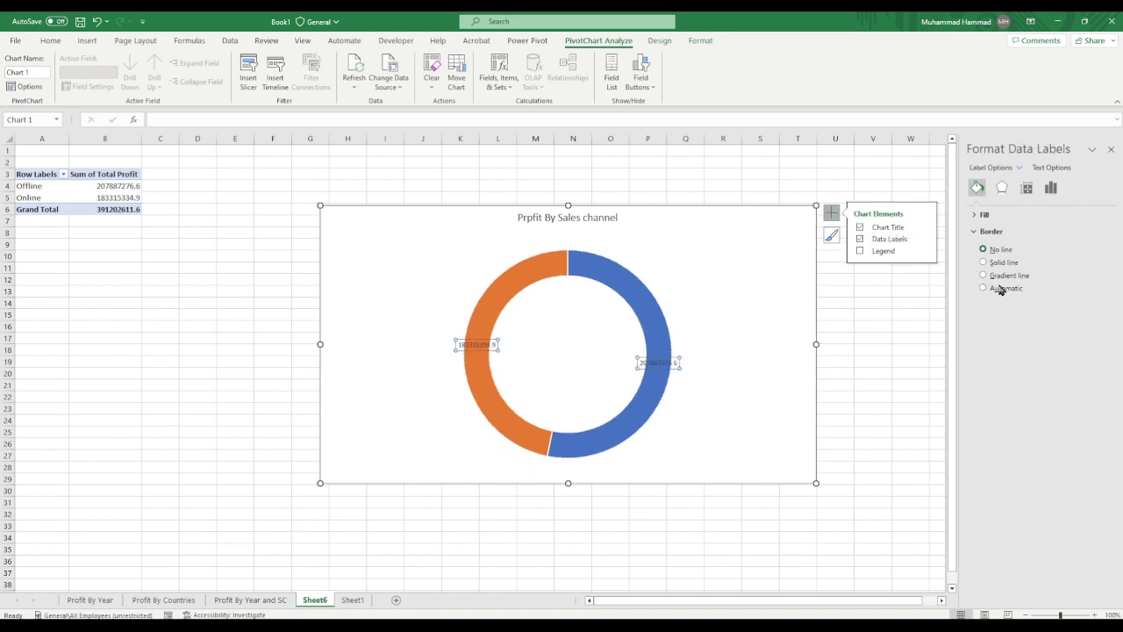
{"action": "left_click", "coordinate": [1050, 187]}
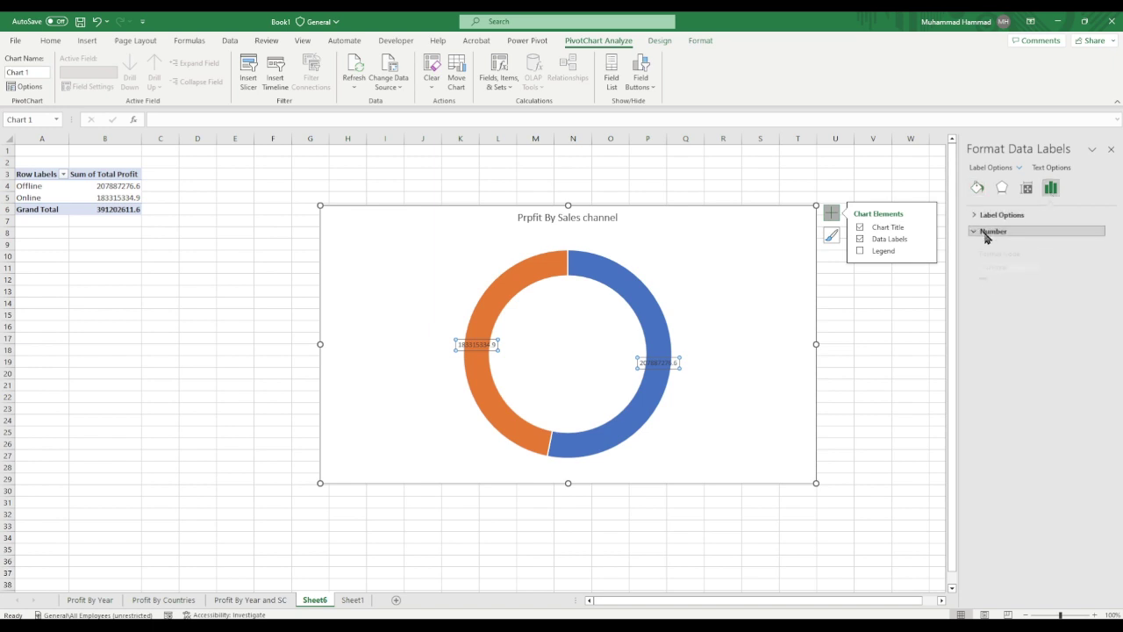
{"action": "left_click", "coordinate": [988, 232]}
{"action": "left_click", "coordinate": [1088, 259]}
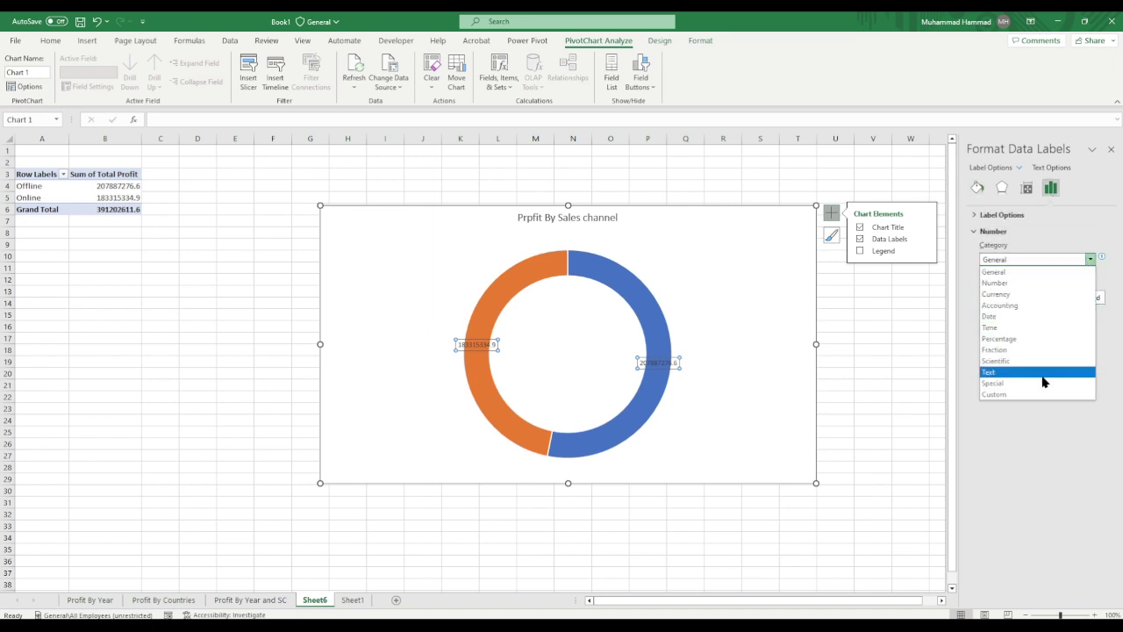
{"action": "left_click", "coordinate": [1031, 397]}
{"action": "left_click", "coordinate": [1070, 316]}
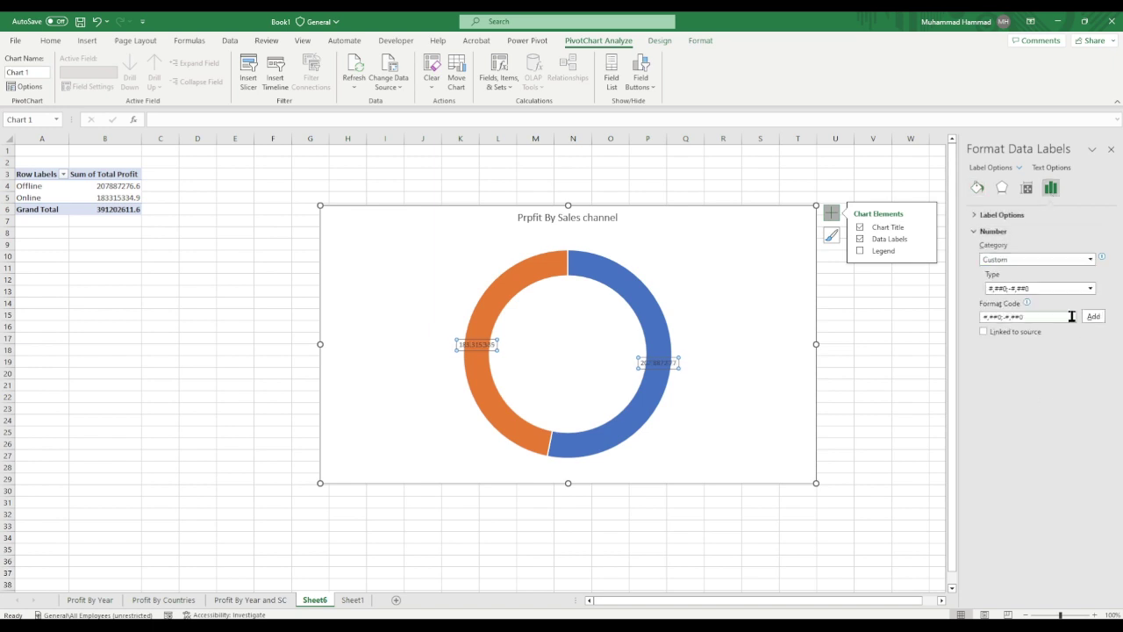
{"action": "left_click_drag", "start_coordinate": [1071, 315], "coordinate": [943, 316]}
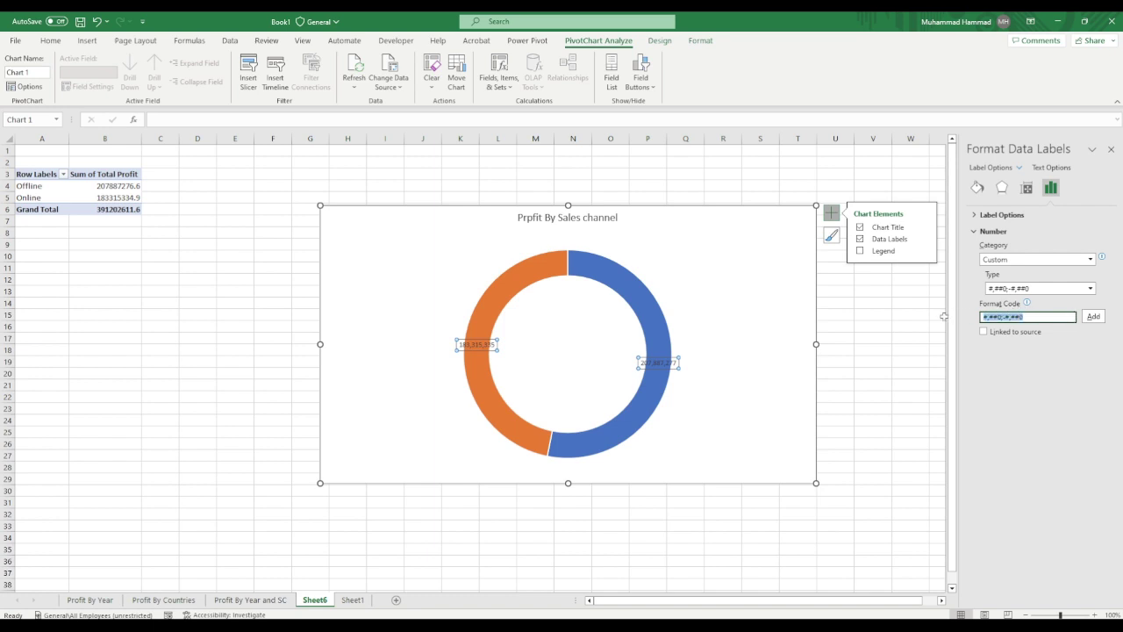
{"action": "key", "text": "BackSpace"}
{"action": "type", "text": ">"}
{"action": "type", "text": "99"}
{"action": "type", "text": "99"}
{"action": "type", "text": "#"}
{"action": "type", "text": ",,\""}
{"action": "type", "text": "M"}
{"action": "type", "text": "\""}
{"action": "type", "text": "#"}
{"action": "type", "text": "0M"}
{"action": "left_click", "coordinate": [1094, 316]}
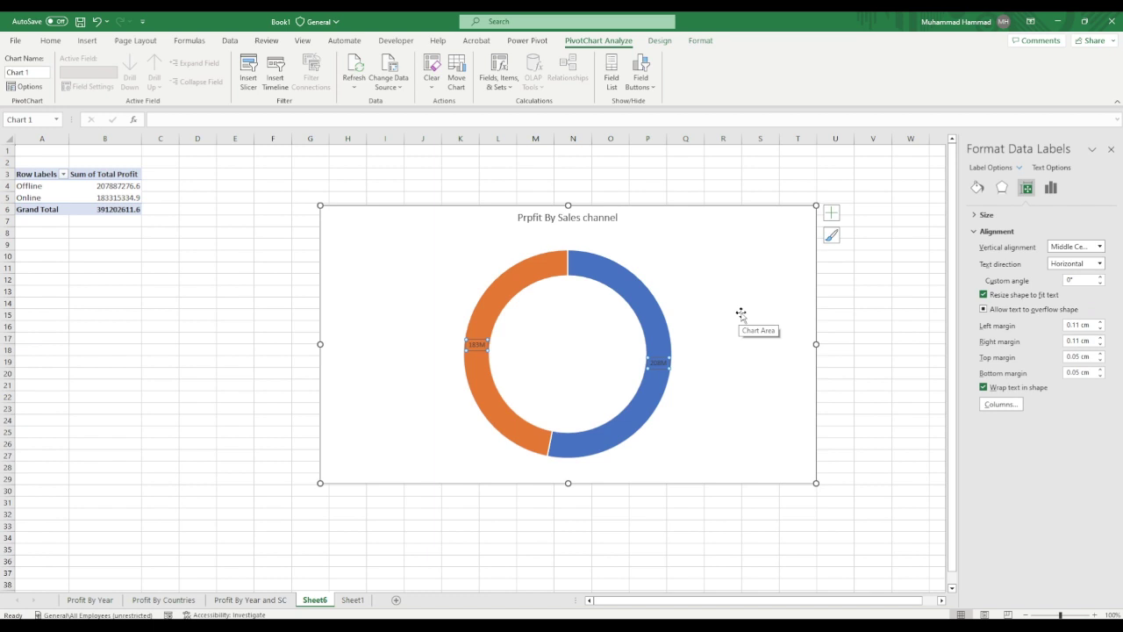
- Drag the 208M and 183M labels outside the ring so leader lines appear
{"action": "left_click", "coordinate": [706, 414]}
{"action": "left_click_drag", "start_coordinate": [657, 367], "coordinate": [702, 349]}
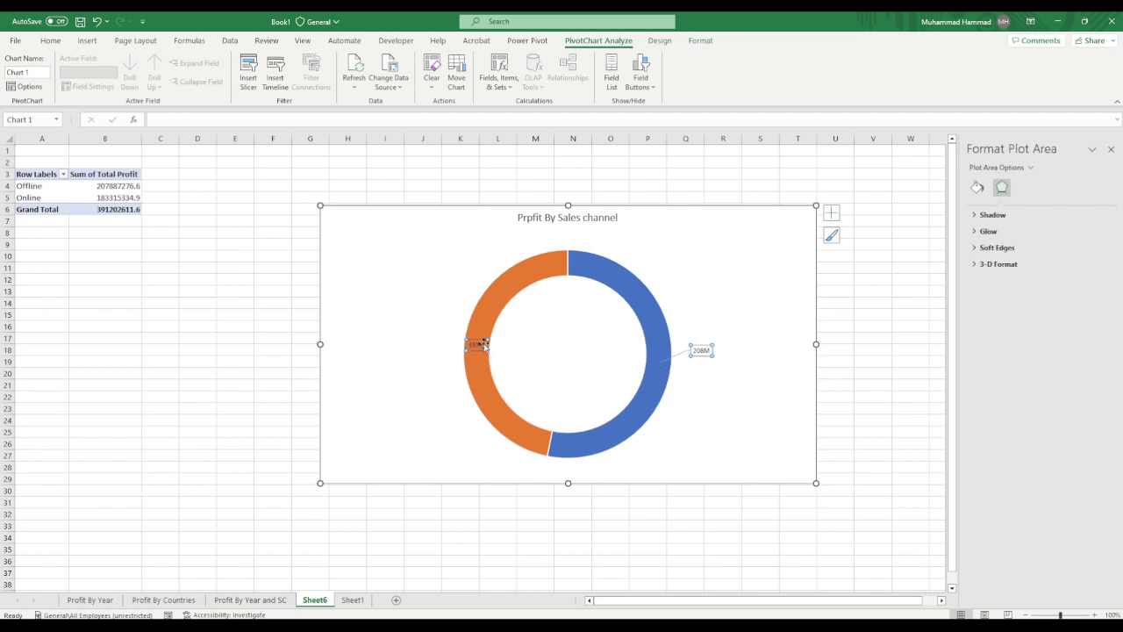
{"action": "left_click", "coordinate": [476, 344]}
{"action": "left_click_drag", "start_coordinate": [476, 344], "coordinate": [429, 340]}
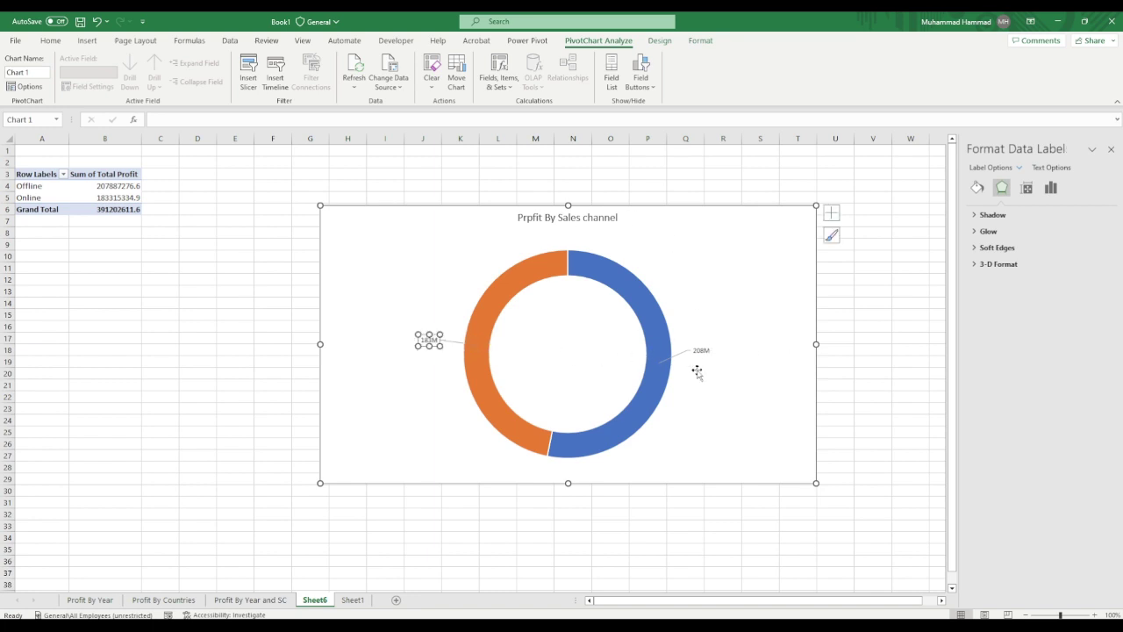
{"action": "left_click", "coordinate": [413, 352]}
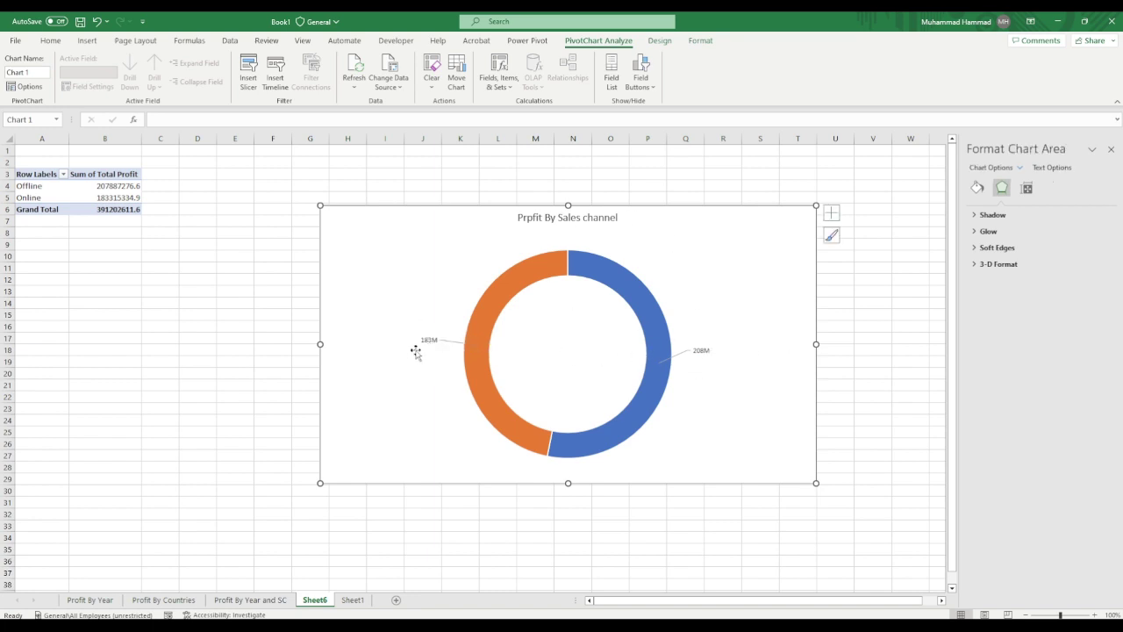
{"action": "key", "text": "Escape"}
{"action": "scroll", "coordinate": [765, 233], "scroll_direction": "up", "scroll_amount": 3}
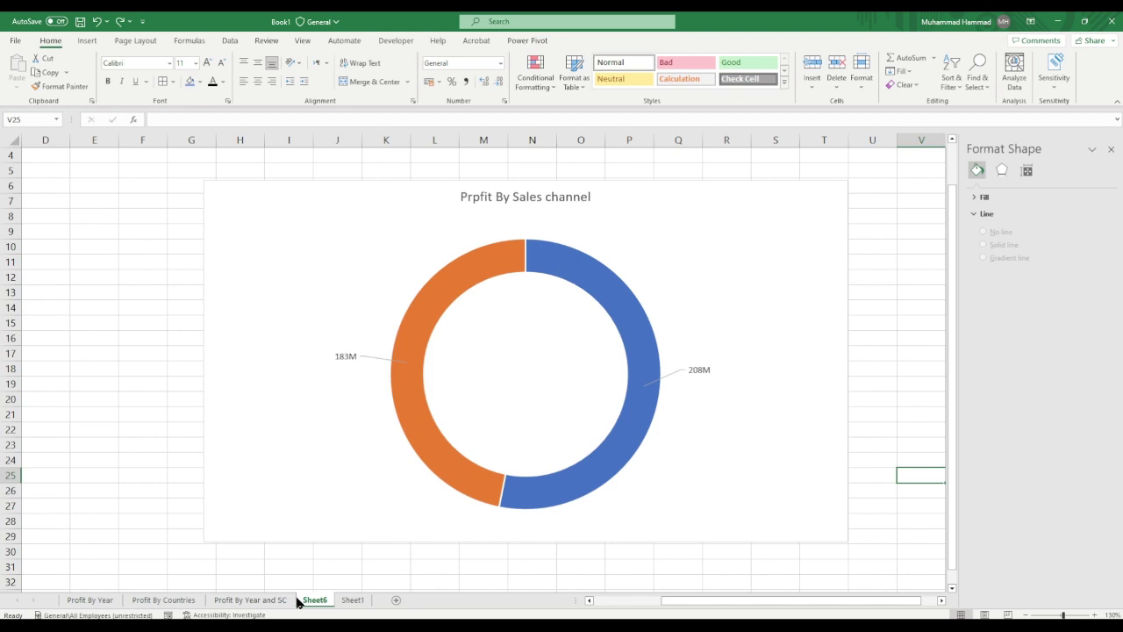
- Rename Sheet6 to 'Profit By Sales channel' and switch back to Sheet1
{"action": "right_click", "coordinate": [325, 601]}
{"action": "left_click", "coordinate": [352, 466]}
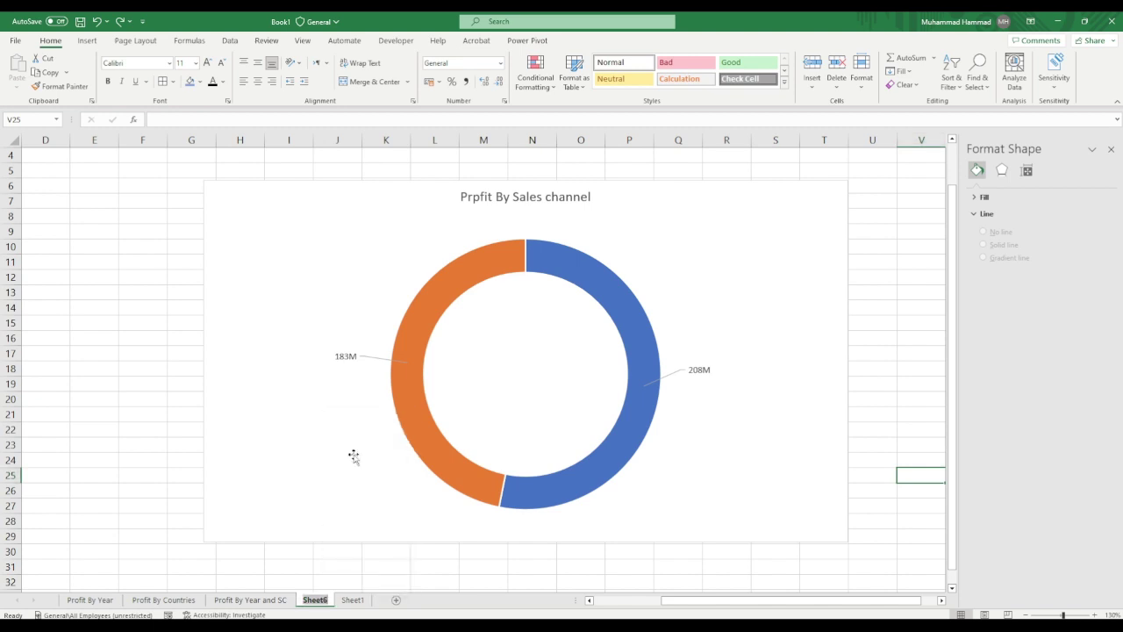
{"action": "type", "text": "Pr"}
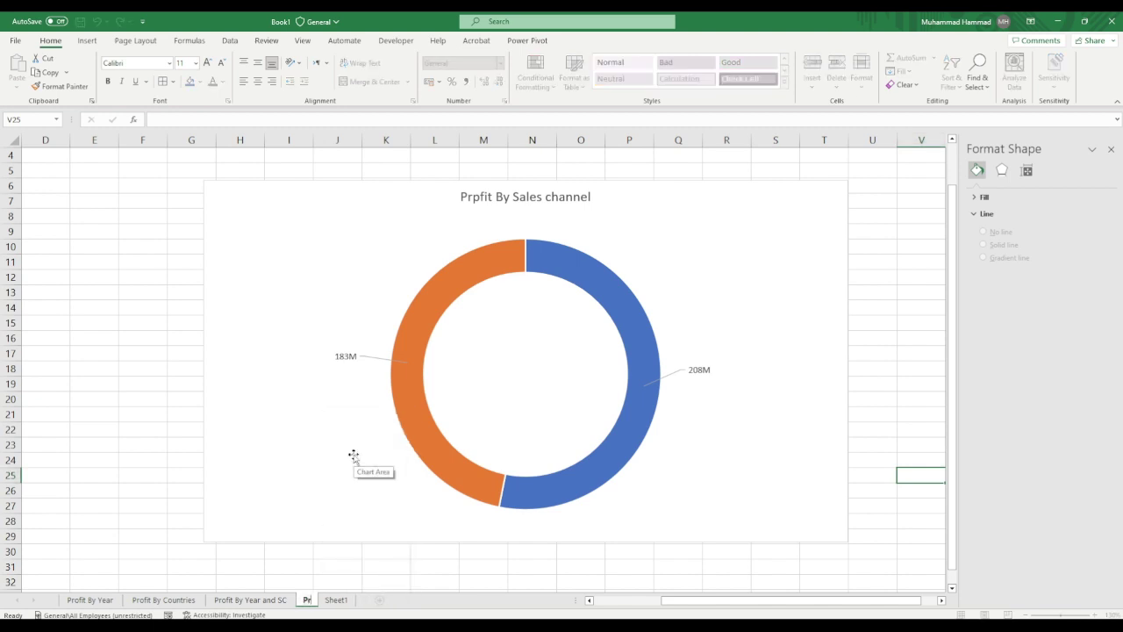
{"action": "type", "text": "ofit "}
{"action": "type", "text": "By Sale"}
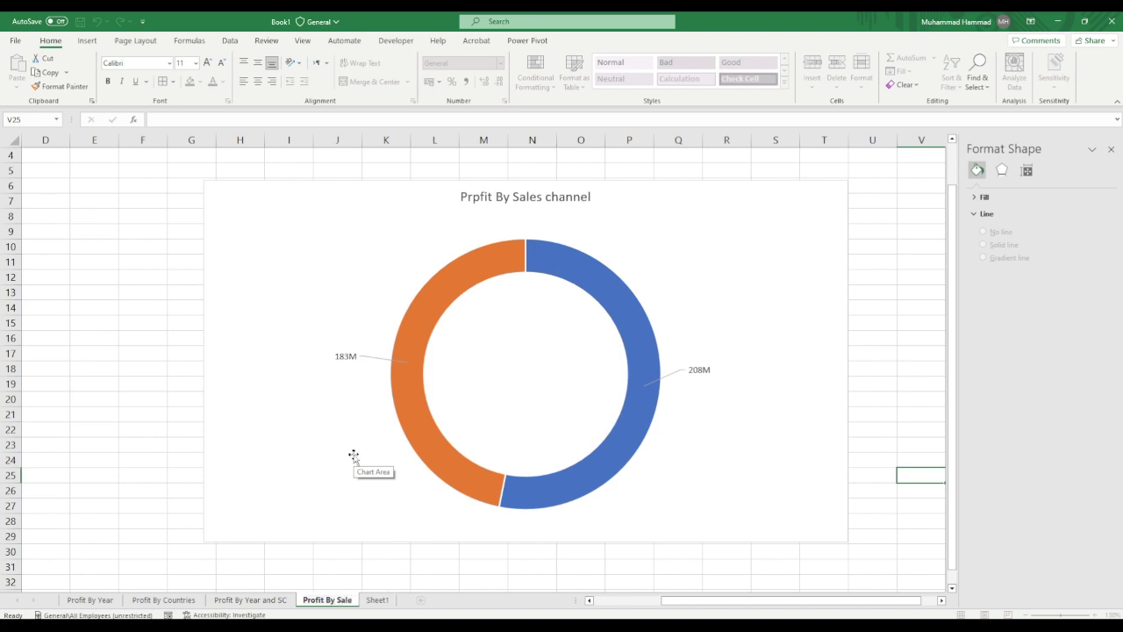
{"action": "type", "text": "s"}
{"action": "key", "text": "BackSpace"}
{"action": "key", "text": "BackSpace"}
{"action": "type", "text": "s"}
{"action": "type", "text": " channel"}
{"action": "key", "text": "Return"}
{"action": "key", "text": "ctrl+Page_Down"}
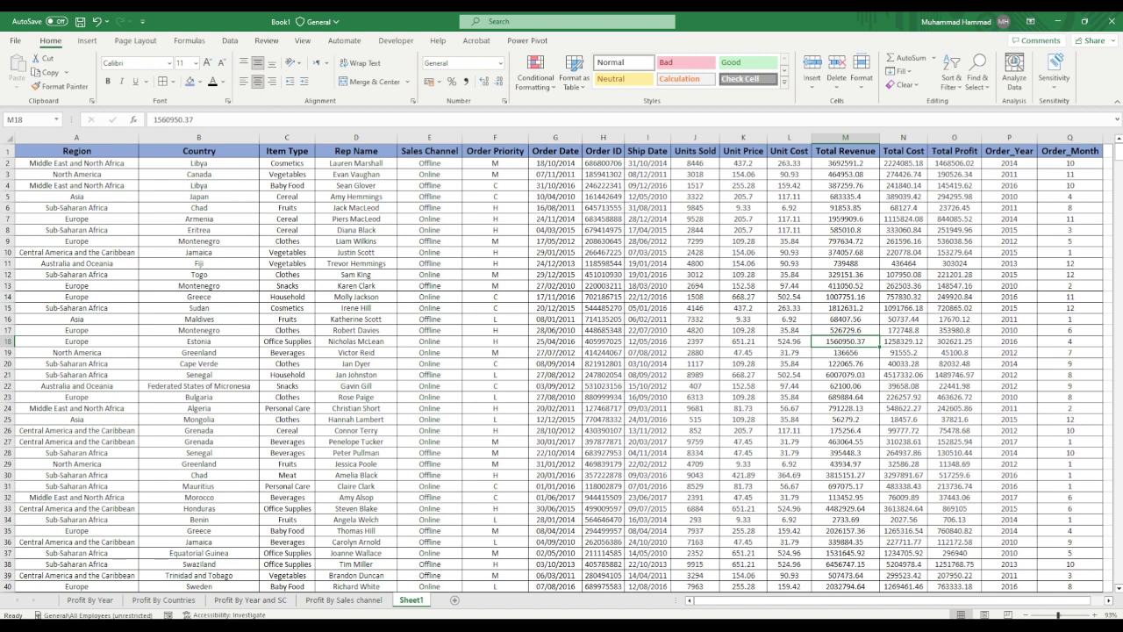
- Insert a PivotTable on a new sheet with Item Type rows summing Total Revenue and Total Profit
{"action": "left_click", "coordinate": [263, 41]}
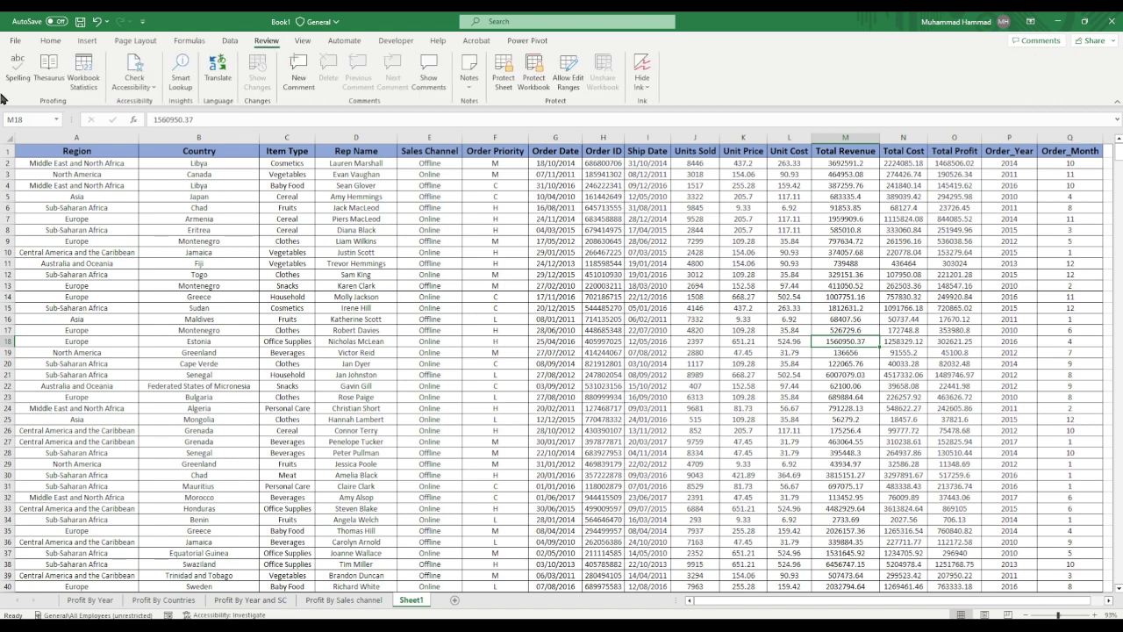
{"action": "left_click", "coordinate": [87, 43]}
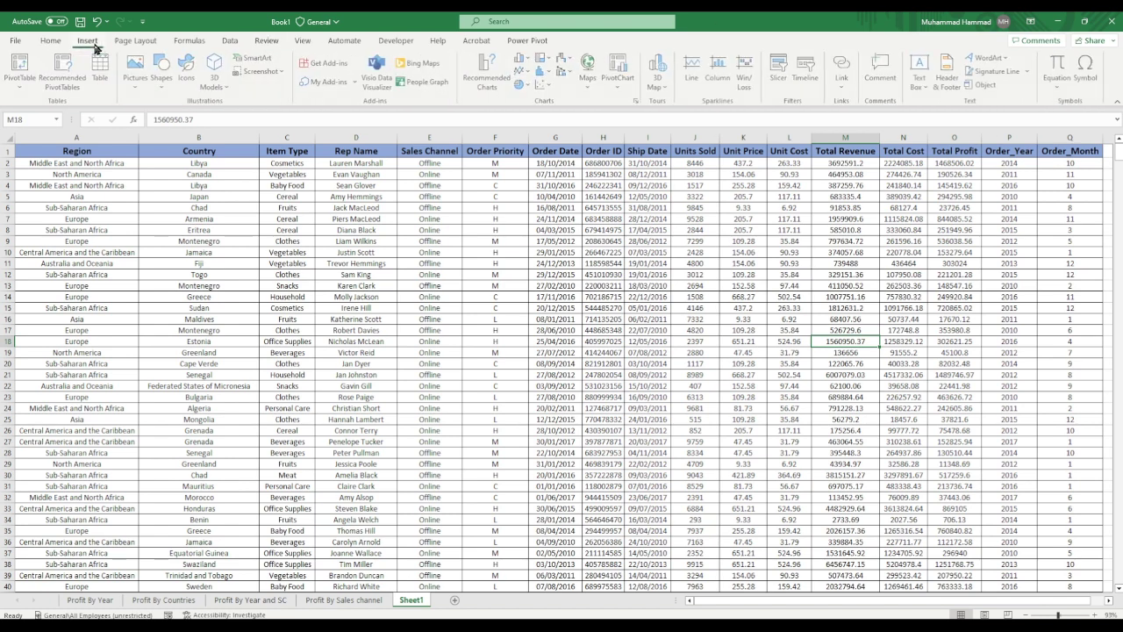
{"action": "left_click", "coordinate": [19, 66]}
{"action": "left_click", "coordinate": [720, 344]}
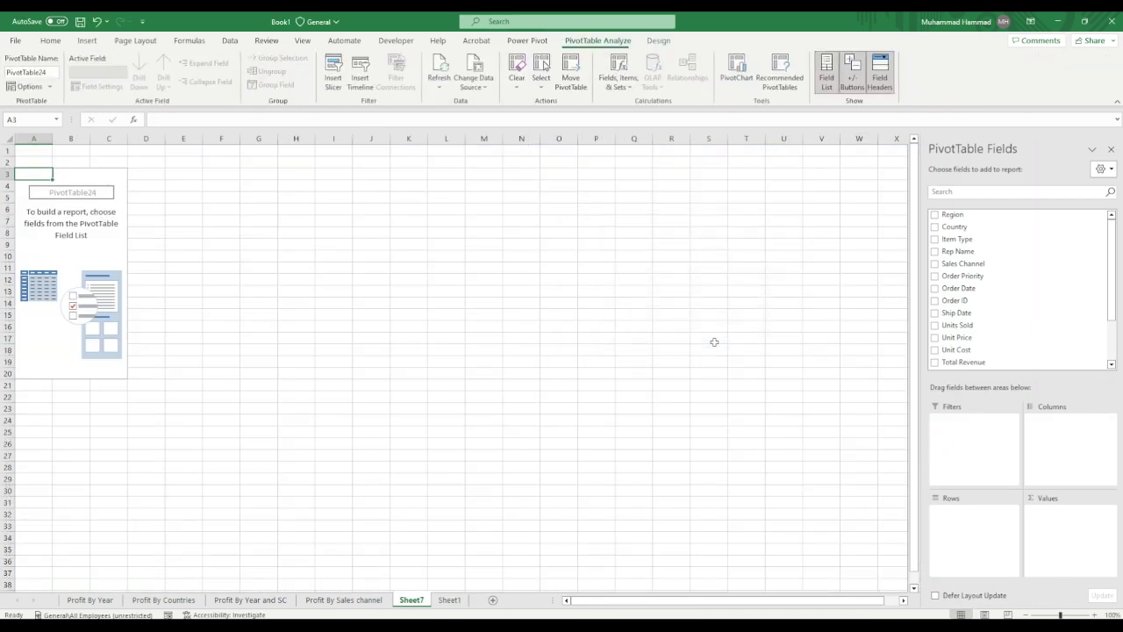
{"action": "scroll", "coordinate": [443, 307], "scroll_direction": "up", "scroll_amount": 2, "text": "ctrl"}
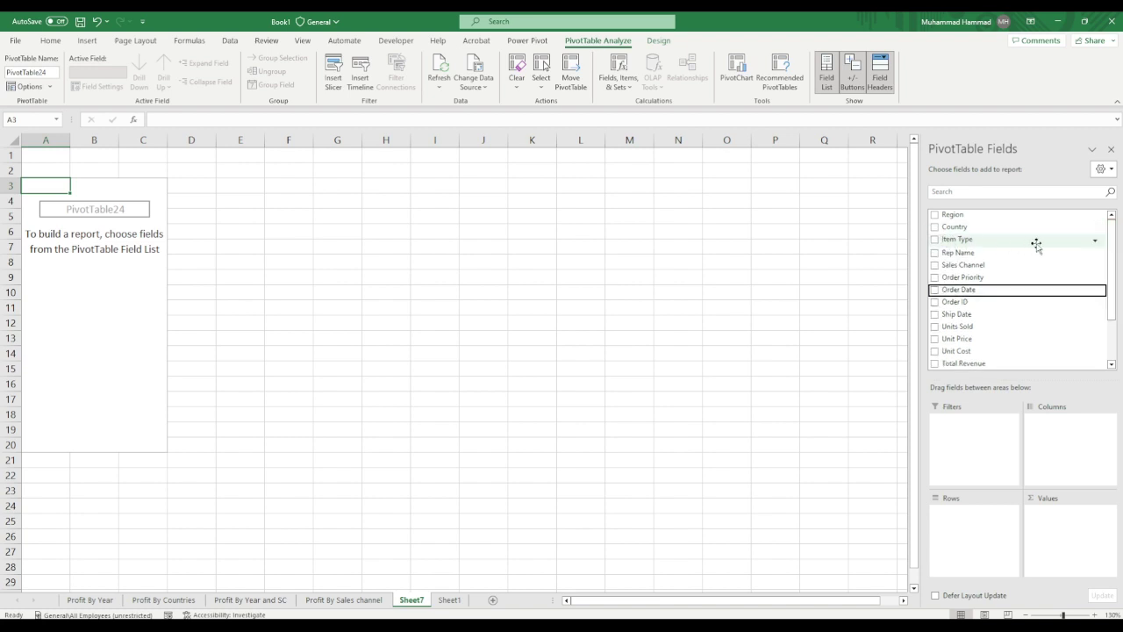
{"action": "left_click_drag", "start_coordinate": [955, 240], "coordinate": [963, 524]}
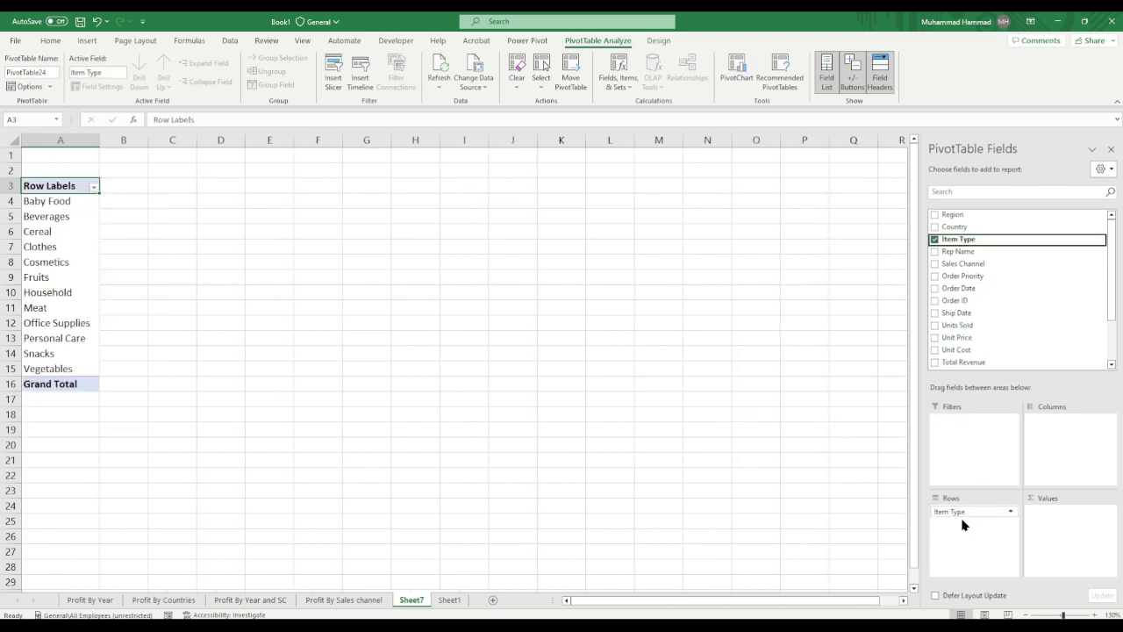
{"action": "left_click_drag", "start_coordinate": [1112, 289], "coordinate": [1115, 351]}
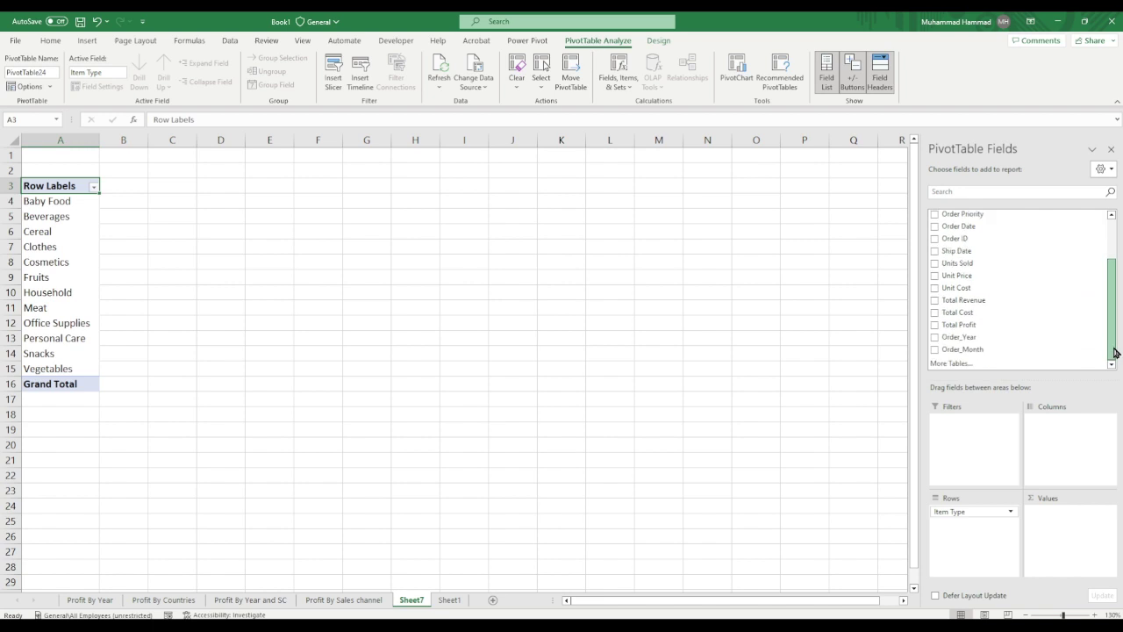
{"action": "mouse_move", "coordinate": [964, 300]}
{"action": "left_mouse_down"}
{"action": "mouse_move", "coordinate": [1042, 337]}
{"action": "mouse_move", "coordinate": [1066, 520]}
{"action": "left_mouse_up"}
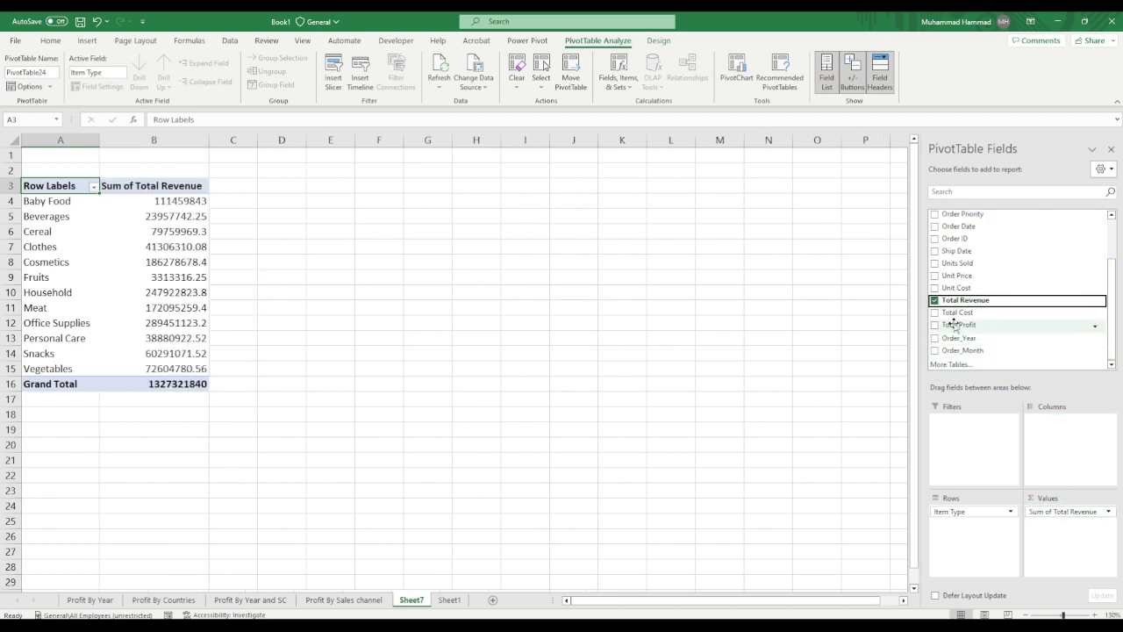
{"action": "left_click_drag", "start_coordinate": [955, 325], "coordinate": [1071, 539]}
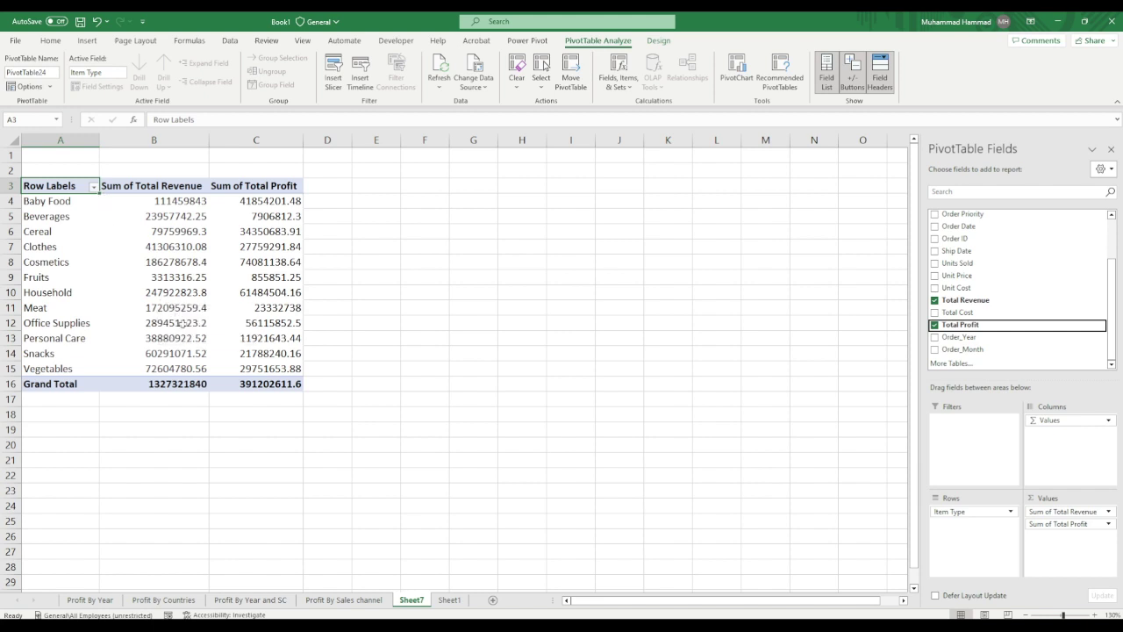
- Insert a combo PivotChart with revenue columns and a profit line, then move and enlarge it
{"action": "left_click", "coordinate": [87, 41]}
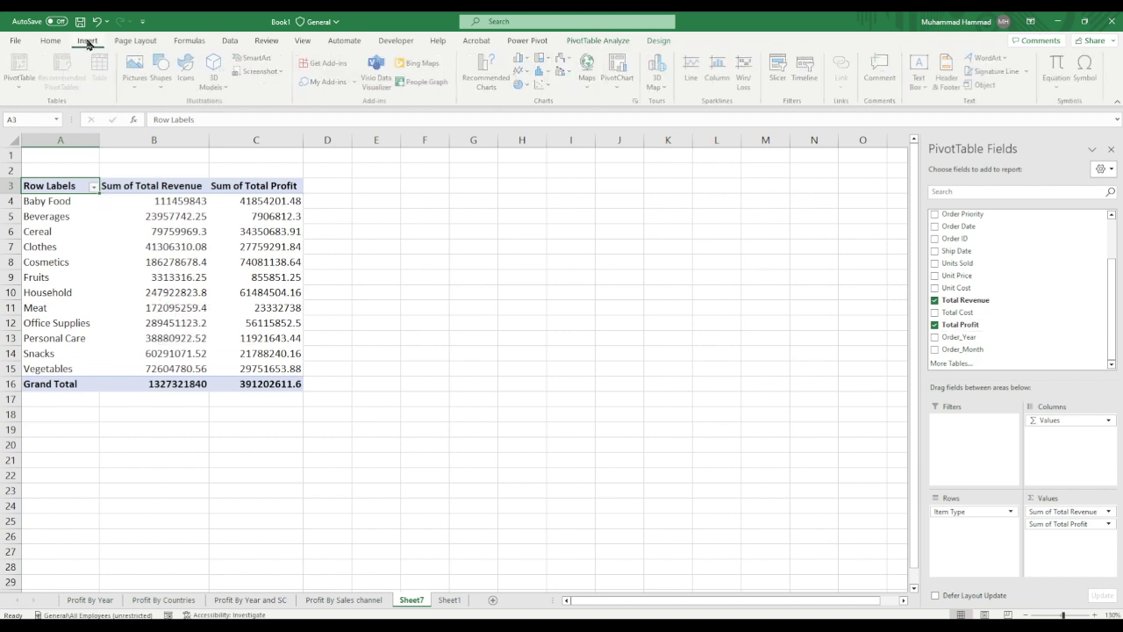
{"action": "left_click", "coordinate": [482, 81]}
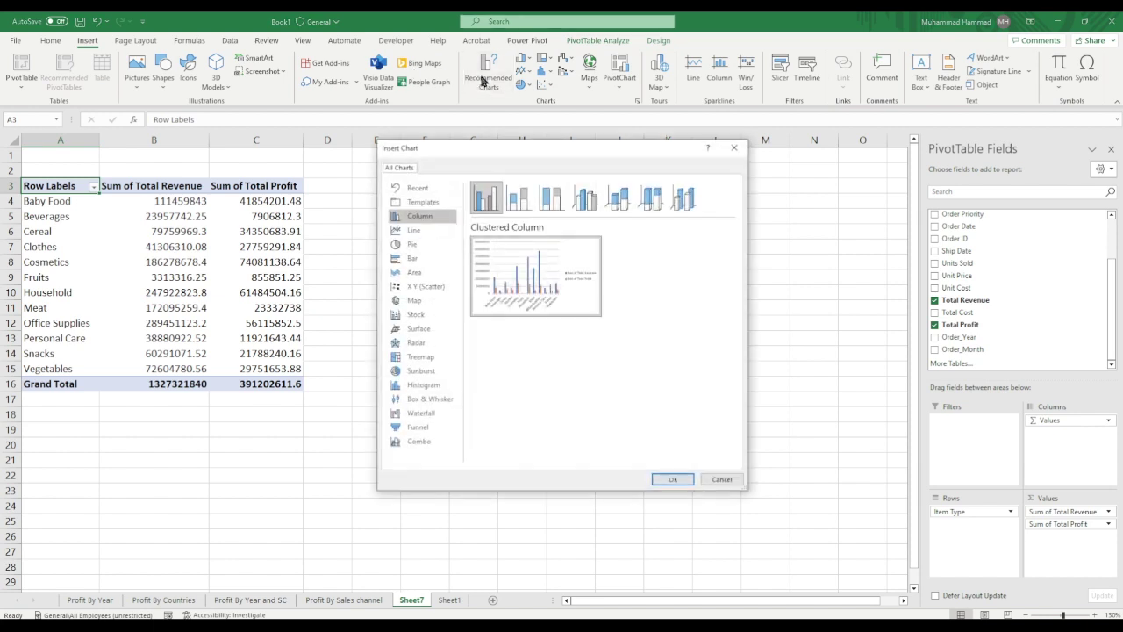
{"action": "left_click", "coordinate": [416, 443]}
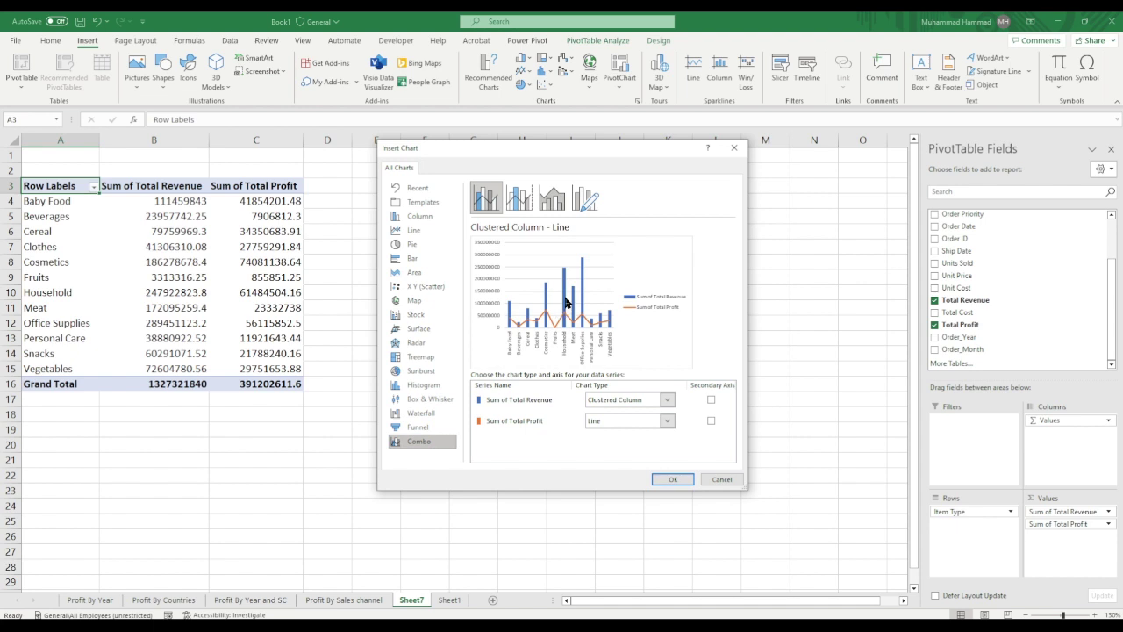
{"action": "left_click", "coordinate": [673, 478]}
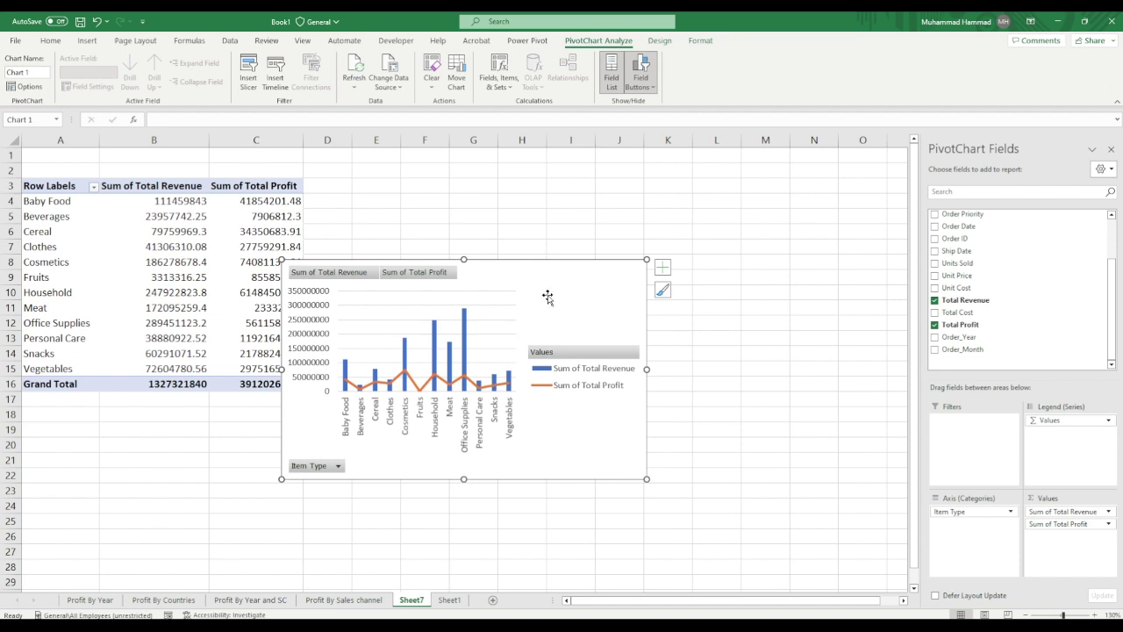
{"action": "left_click_drag", "start_coordinate": [548, 298], "coordinate": [653, 206]}
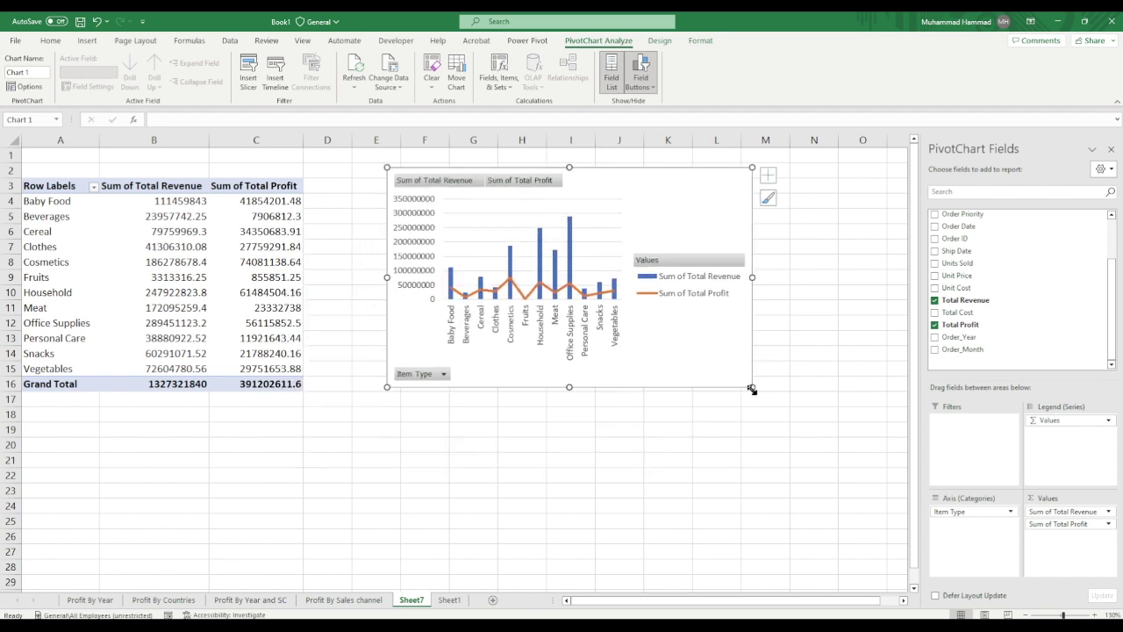
{"action": "mouse_move", "coordinate": [752, 389]}
{"action": "left_mouse_down"}
{"action": "mouse_move", "coordinate": [847, 494]}
{"action": "mouse_move", "coordinate": [864, 481]}
{"action": "left_mouse_up"}
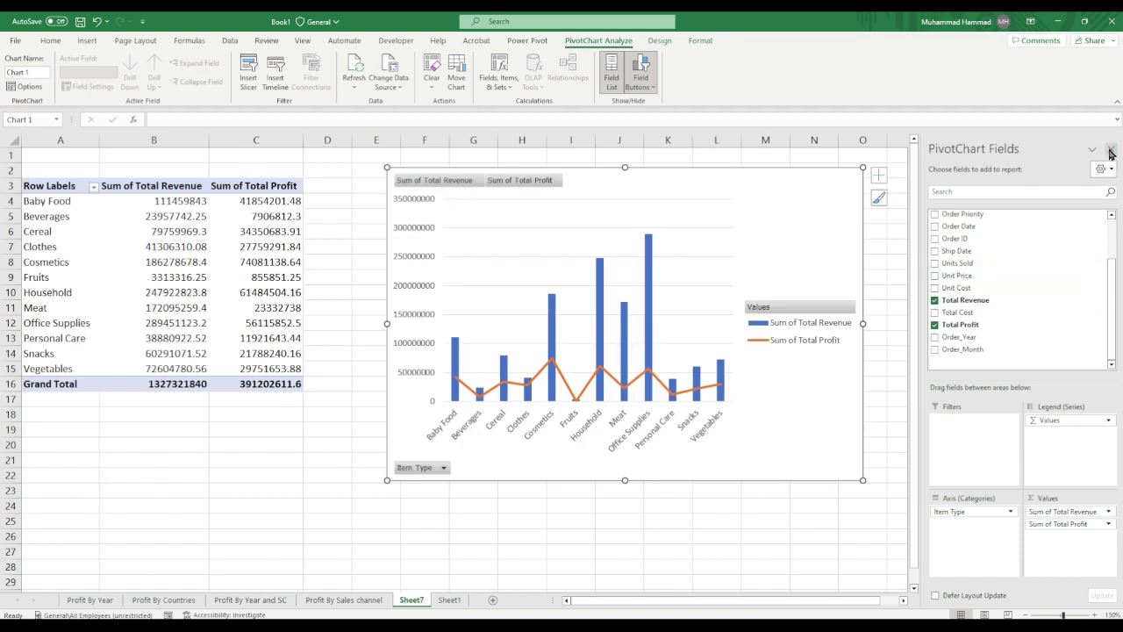
{"action": "left_click", "coordinate": [1111, 152]}
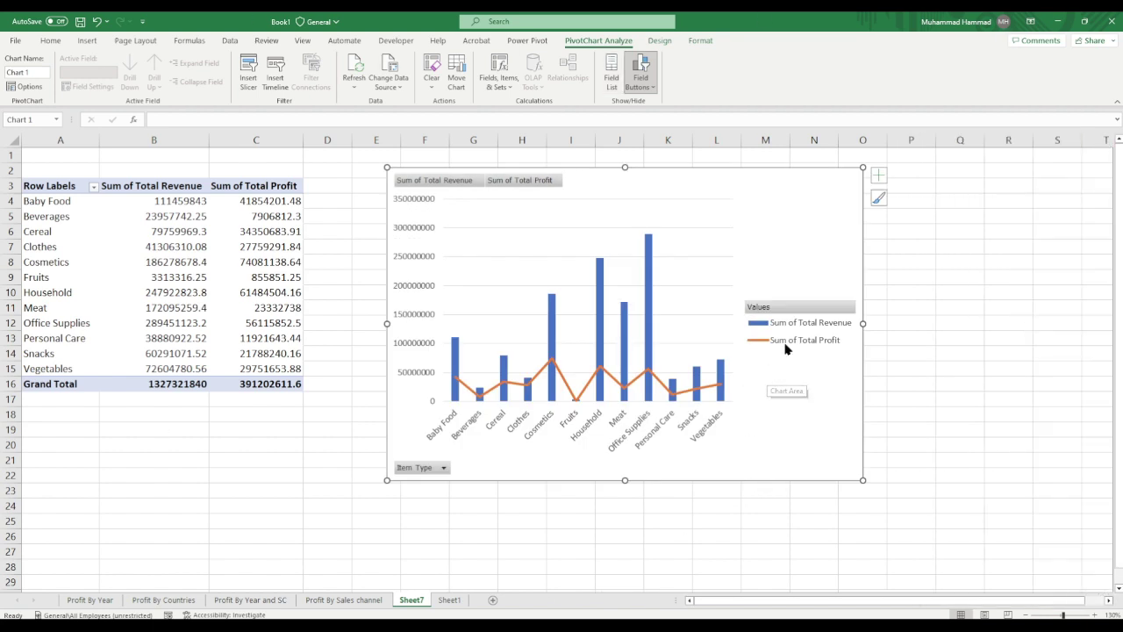
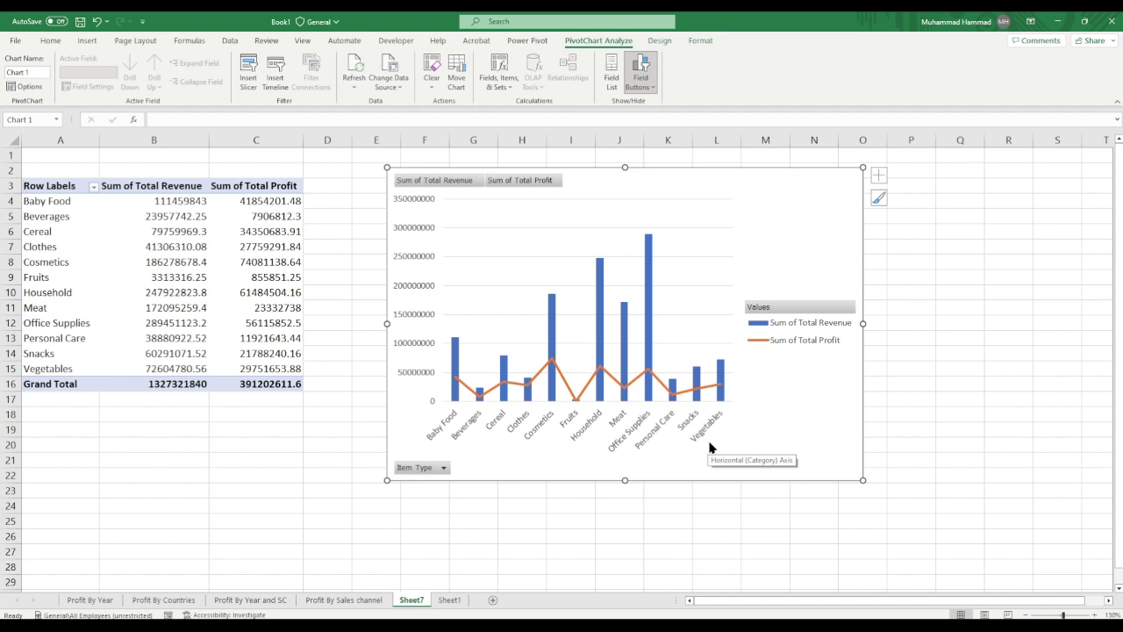
- Delete the legend and hide all field buttons on the revenue and profit chart
{"action": "left_click", "coordinate": [785, 329]}
{"action": "key", "text": "Delete"}
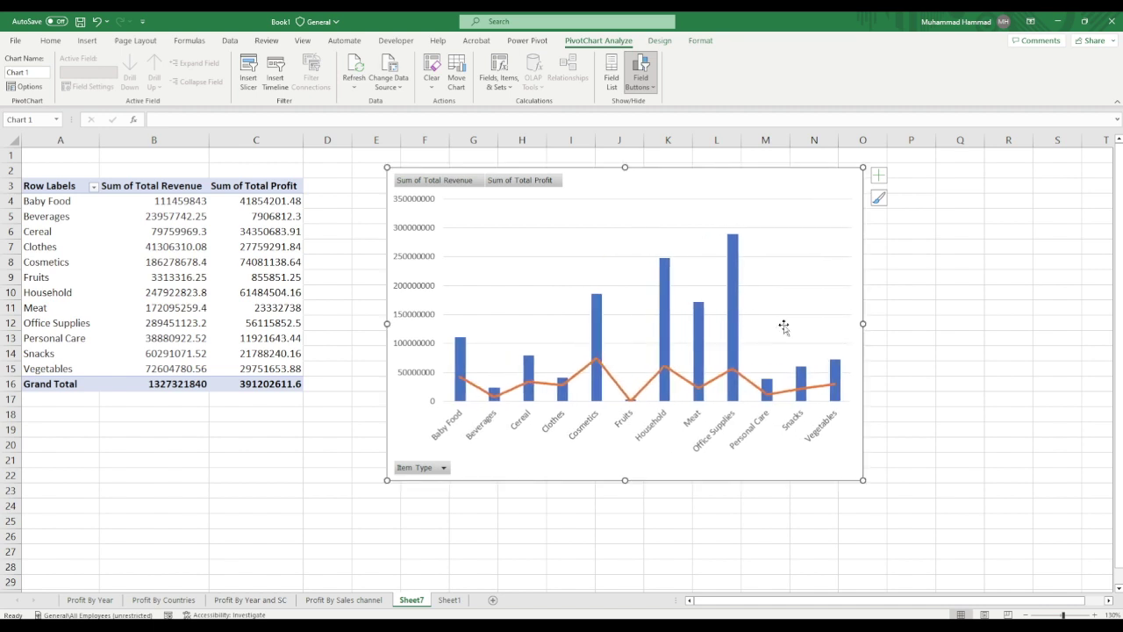
{"action": "right_click", "coordinate": [463, 183]}
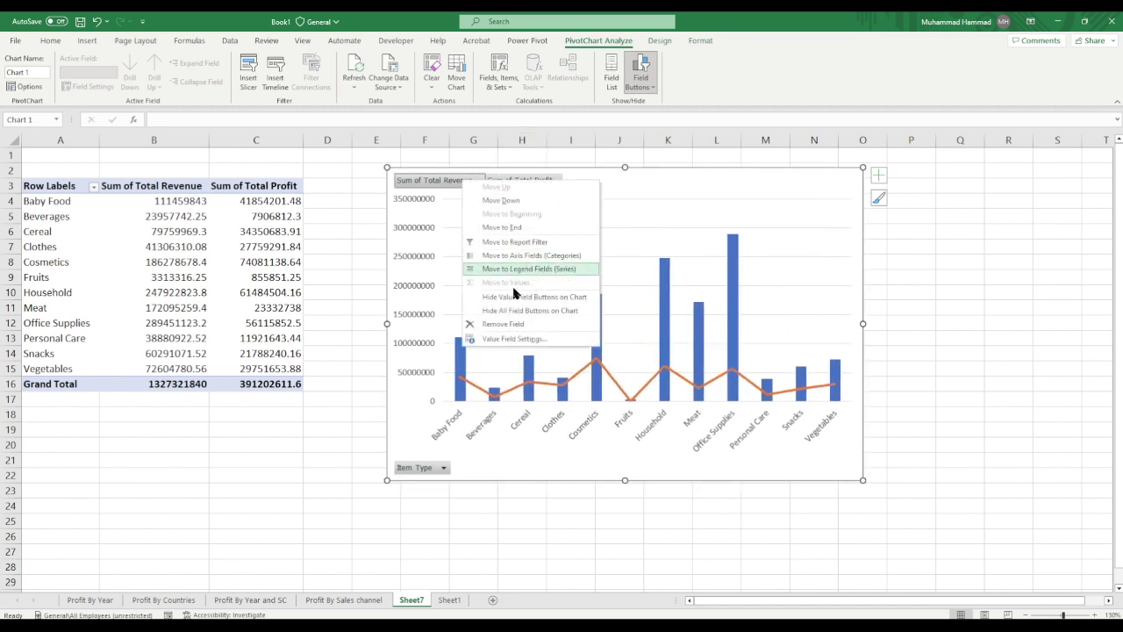
{"action": "left_click", "coordinate": [518, 311]}
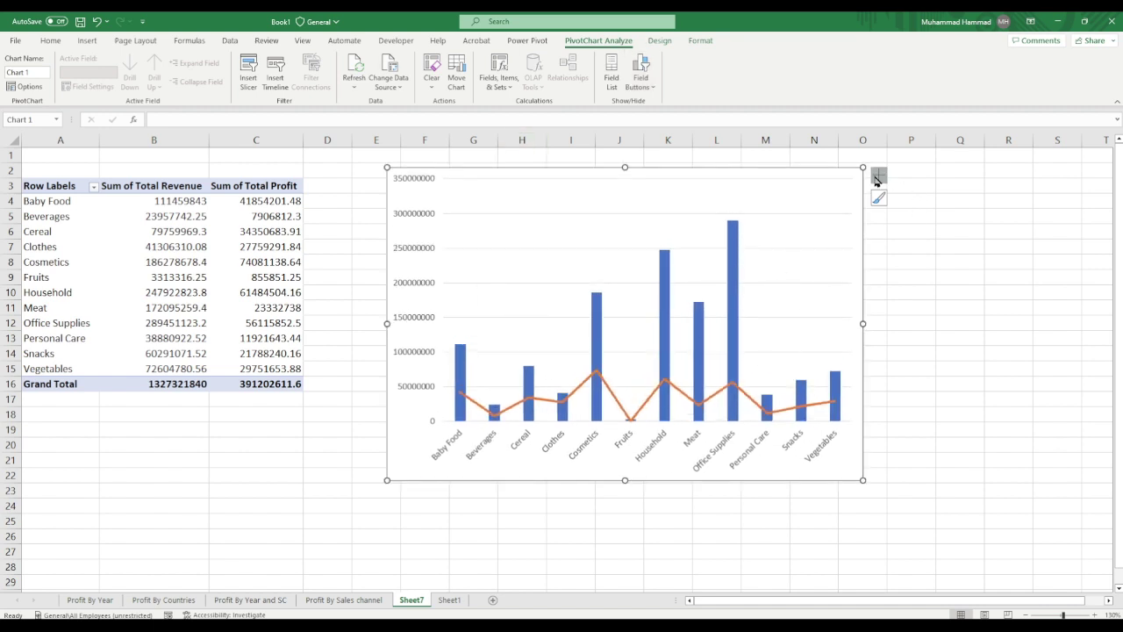
- Add axis titles and a chart title, then select the placeholder title text
{"action": "left_click", "coordinate": [879, 175]}
{"action": "left_click", "coordinate": [935, 201]}
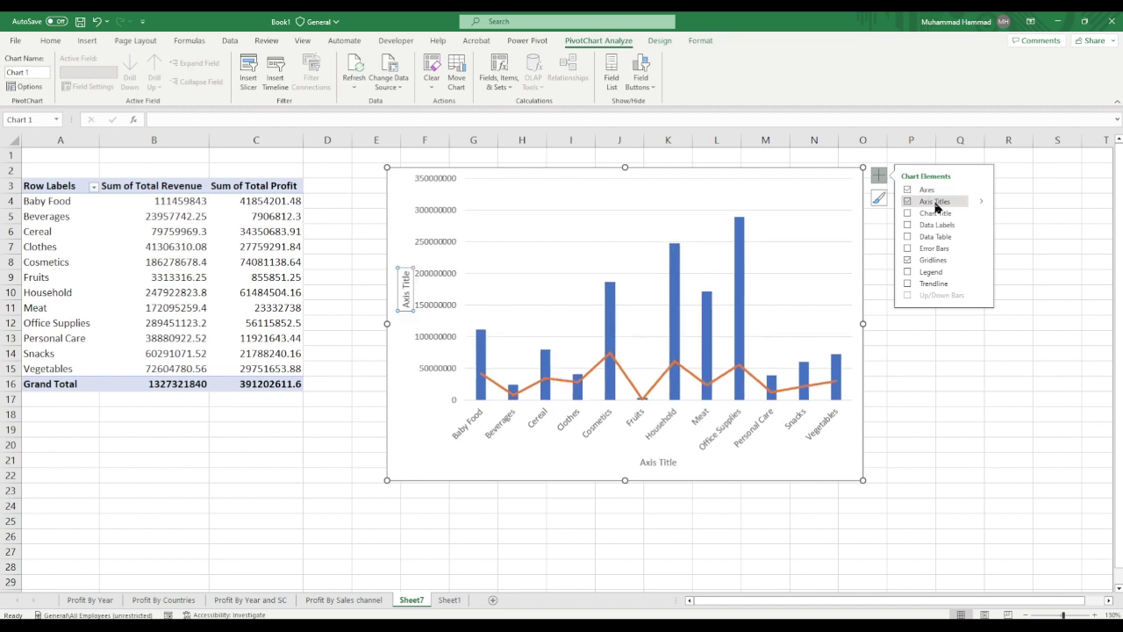
{"action": "left_click", "coordinate": [934, 213]}
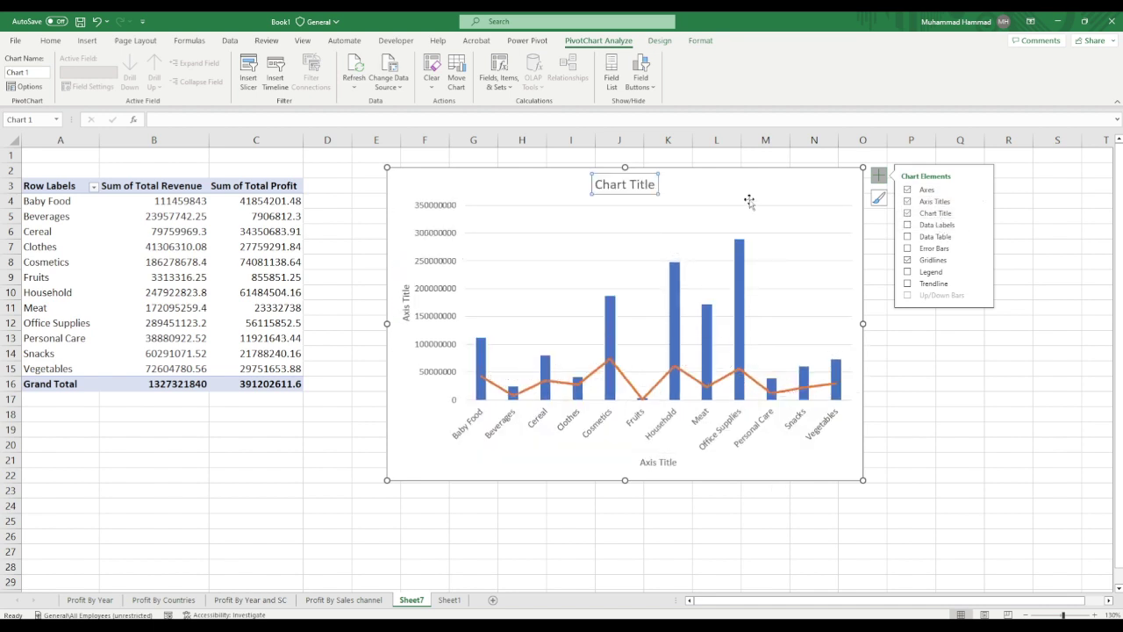
{"action": "double_click", "coordinate": [643, 185]}
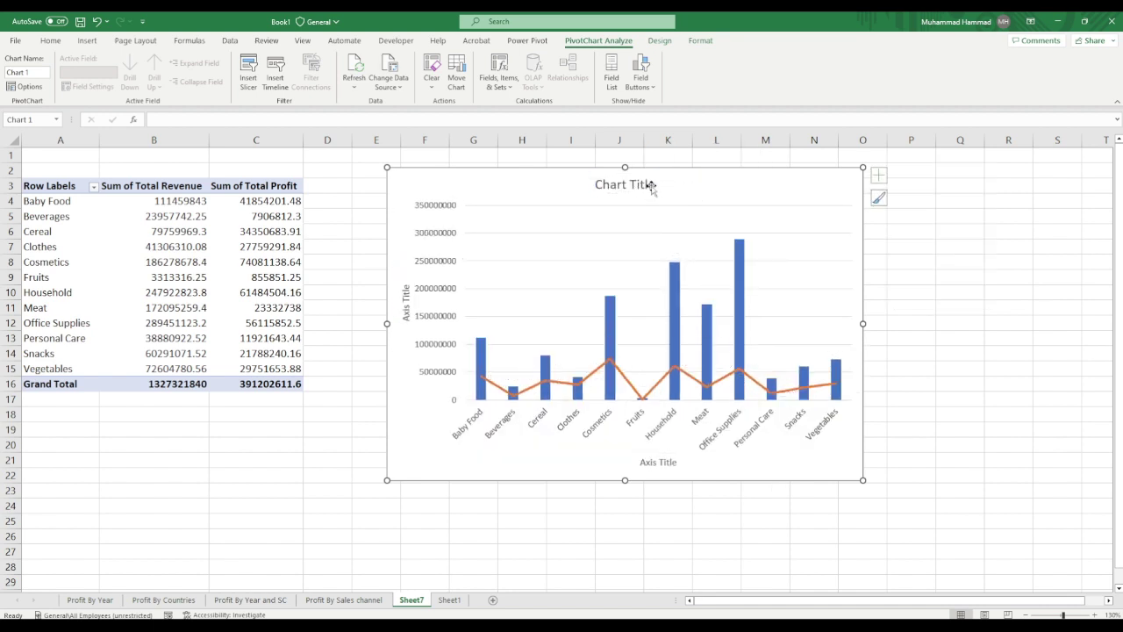
{"action": "double_click", "coordinate": [651, 185]}
{"action": "left_click_drag", "start_coordinate": [656, 185], "coordinate": [599, 185]}
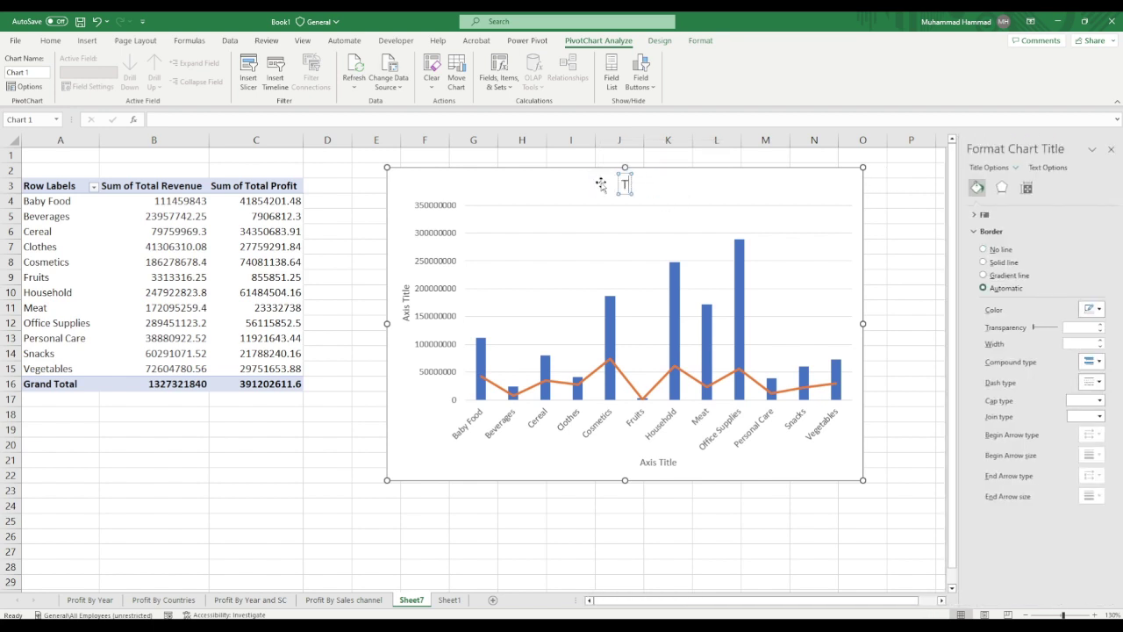
- Enter 'Total Revenue & Total profit by items type' as the chart title, fixing a typo
{"action": "type", "text": "Total R"}
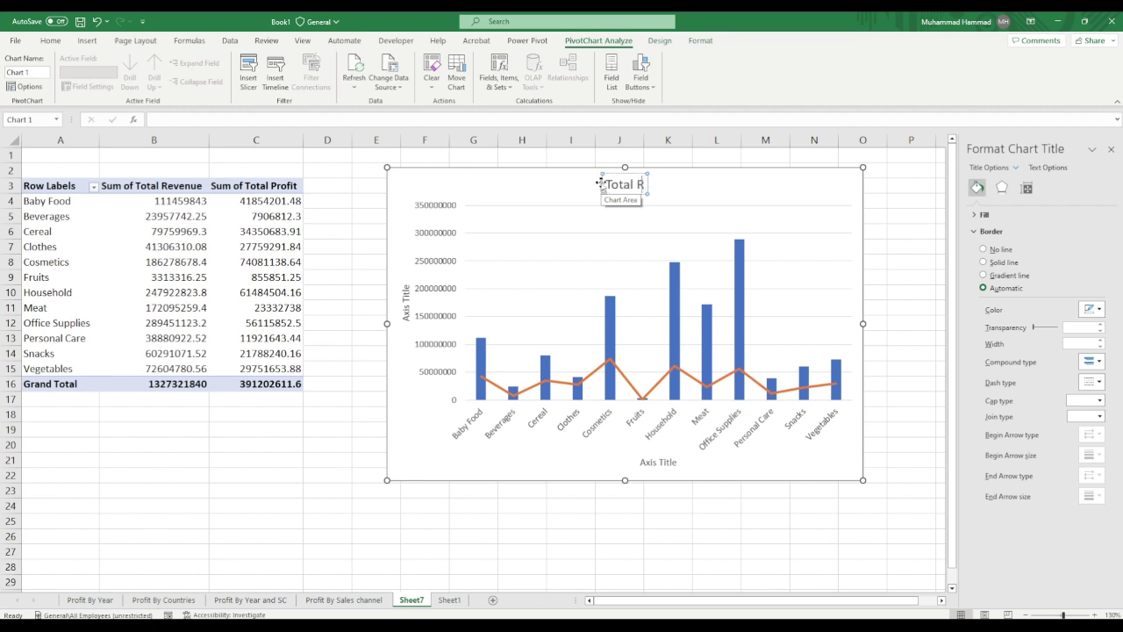
{"action": "type", "text": "even"}
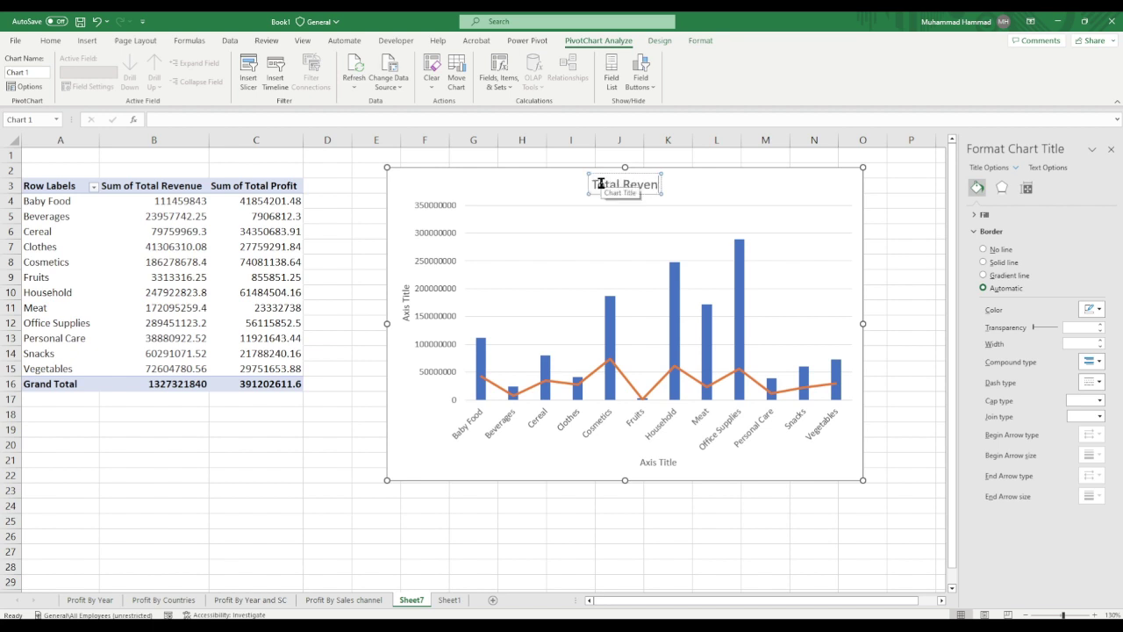
{"action": "type", "text": "ue"}
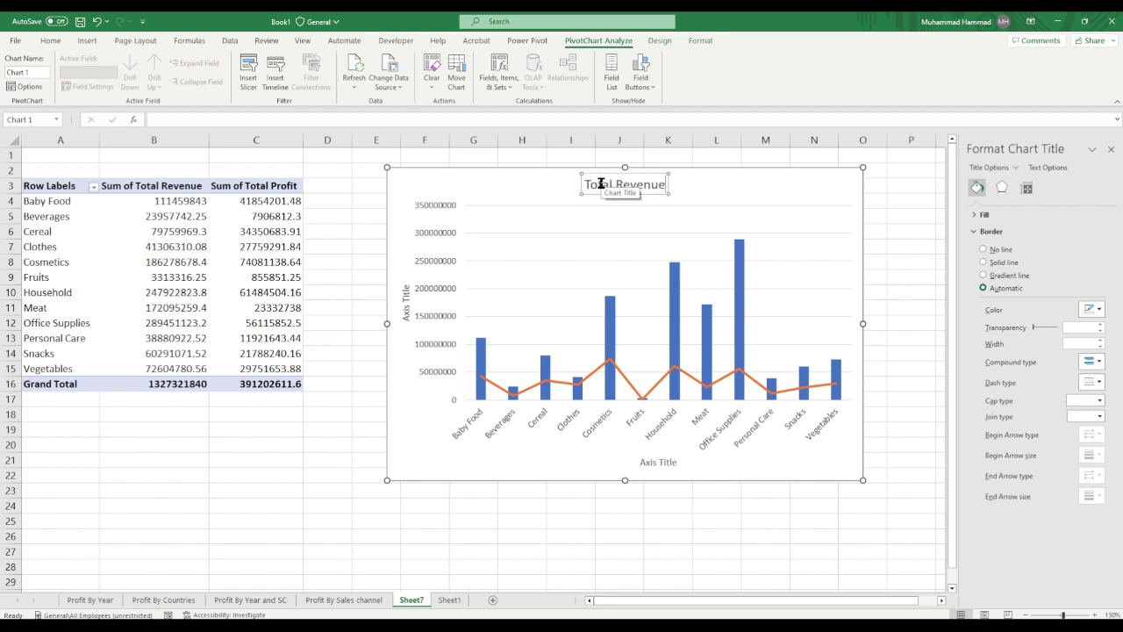
{"action": "type", "text": " & T"}
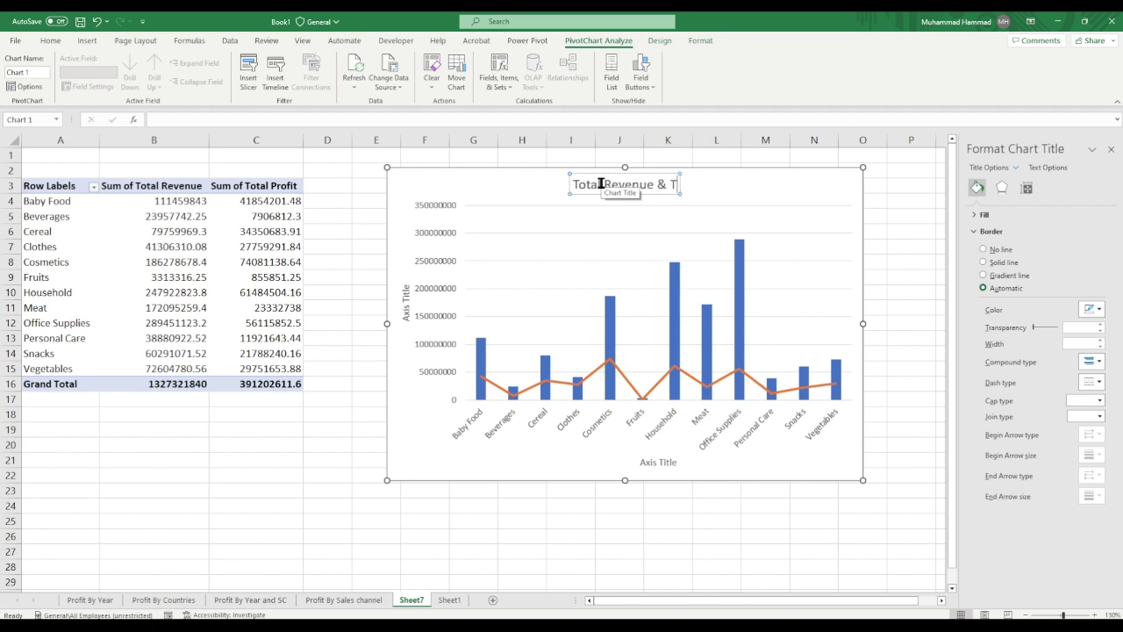
{"action": "type", "text": "otal"}
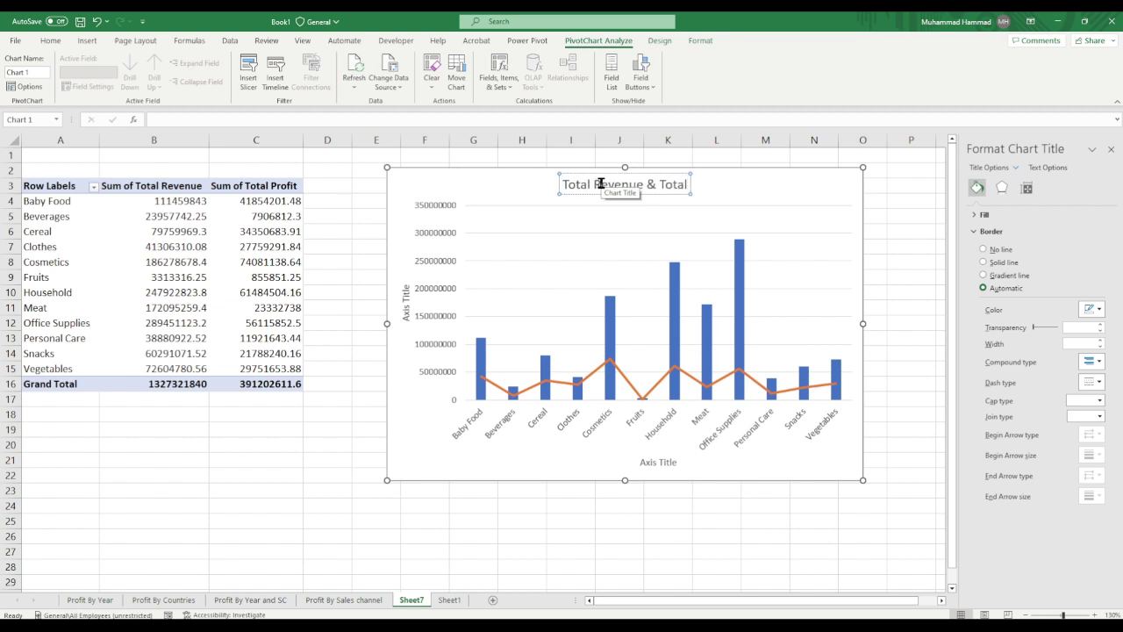
{"action": "type", "text": " profit"}
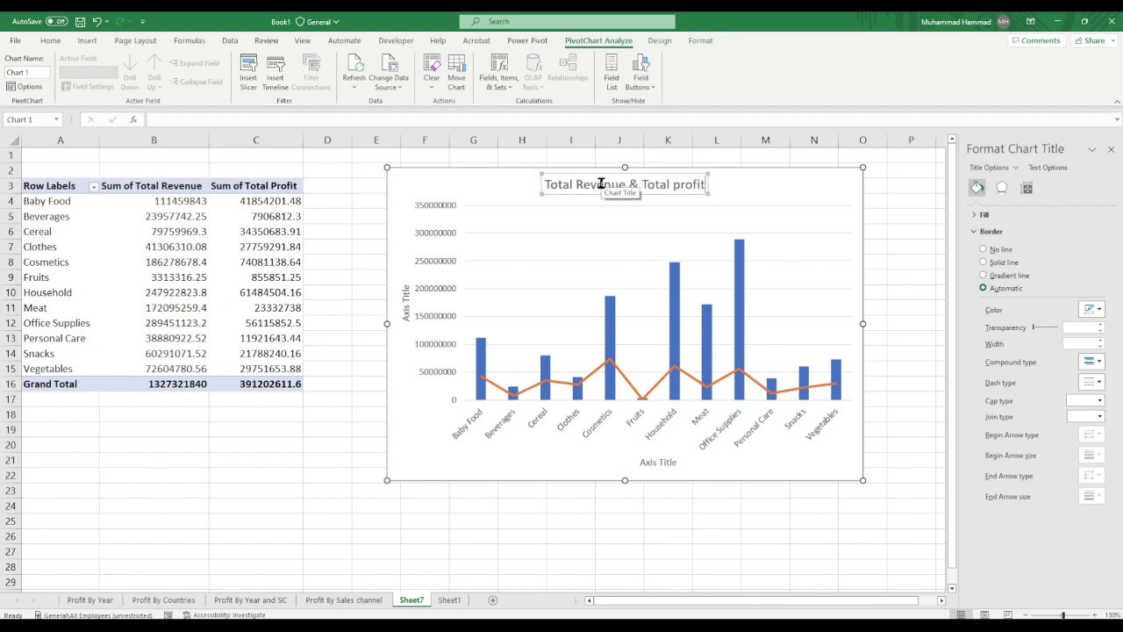
{"action": "type", "text": " by ie"}
{"action": "key", "text": "BackSpace"}
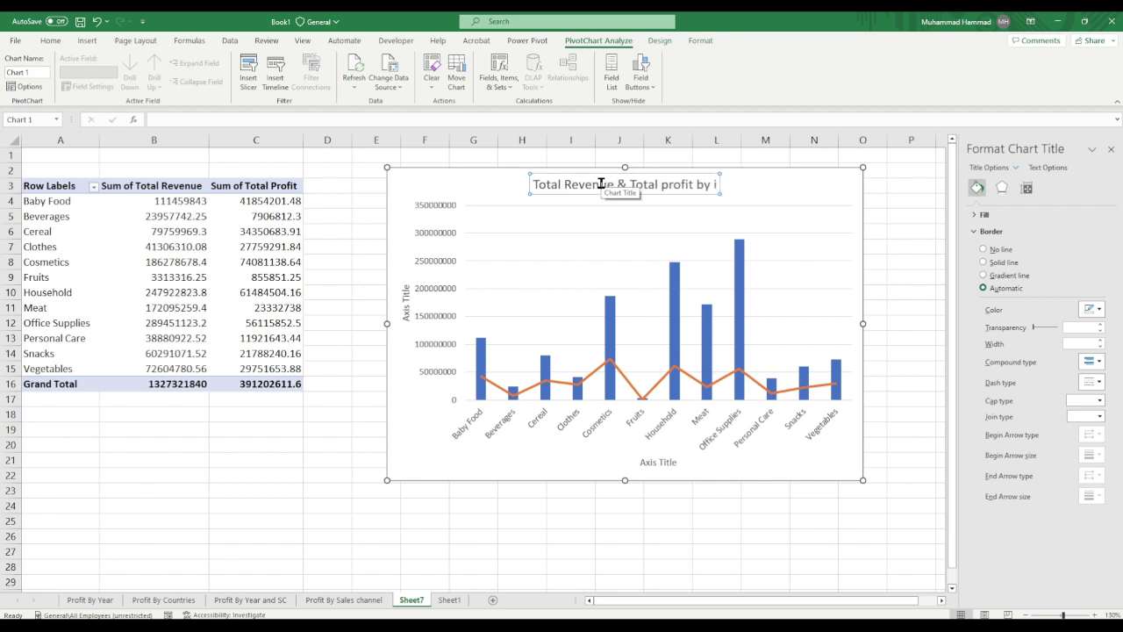
{"action": "type", "text": "te"}
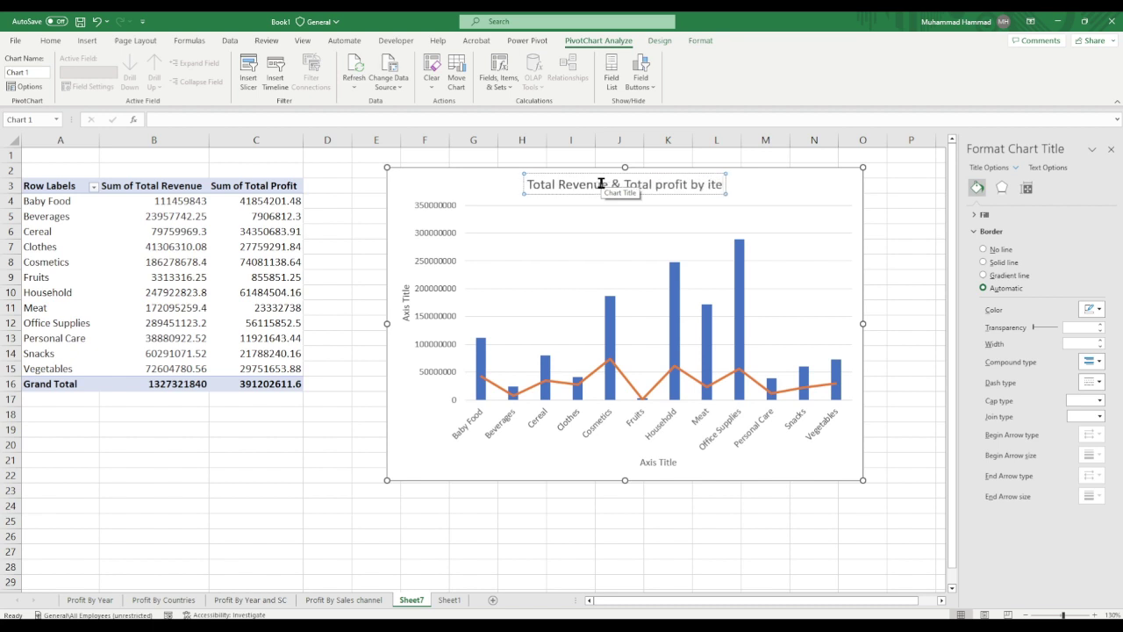
{"action": "type", "text": "ms type"}
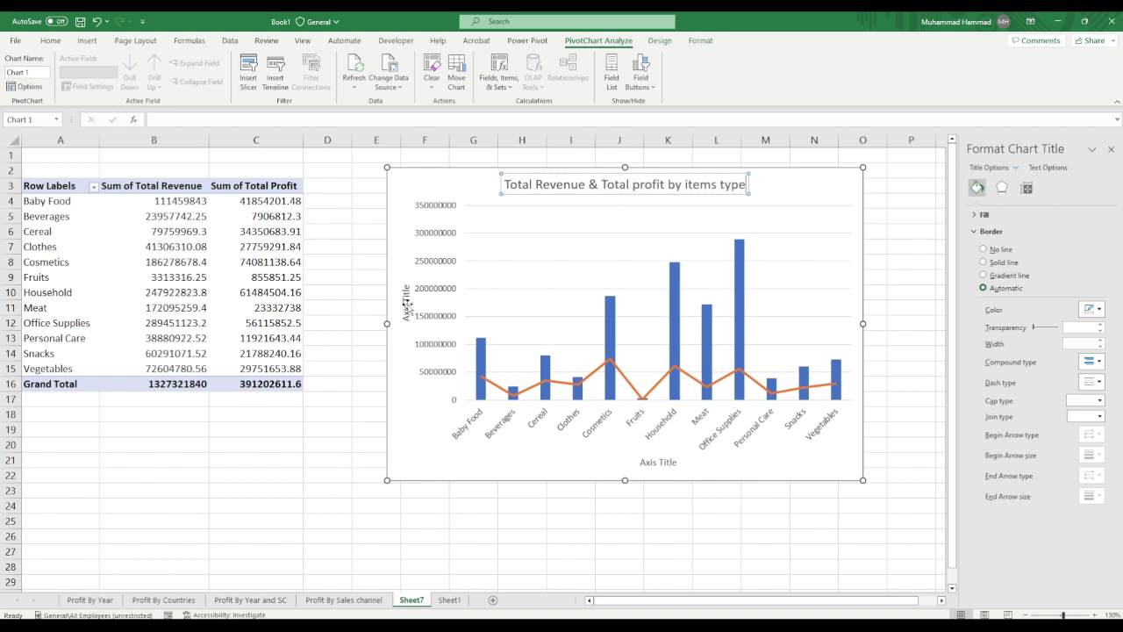
- Set the vertical axis title to 'Profit' and the horizontal axis title to 'Item Type'
{"action": "left_click", "coordinate": [406, 302]}
{"action": "triple_click", "coordinate": [406, 302]}
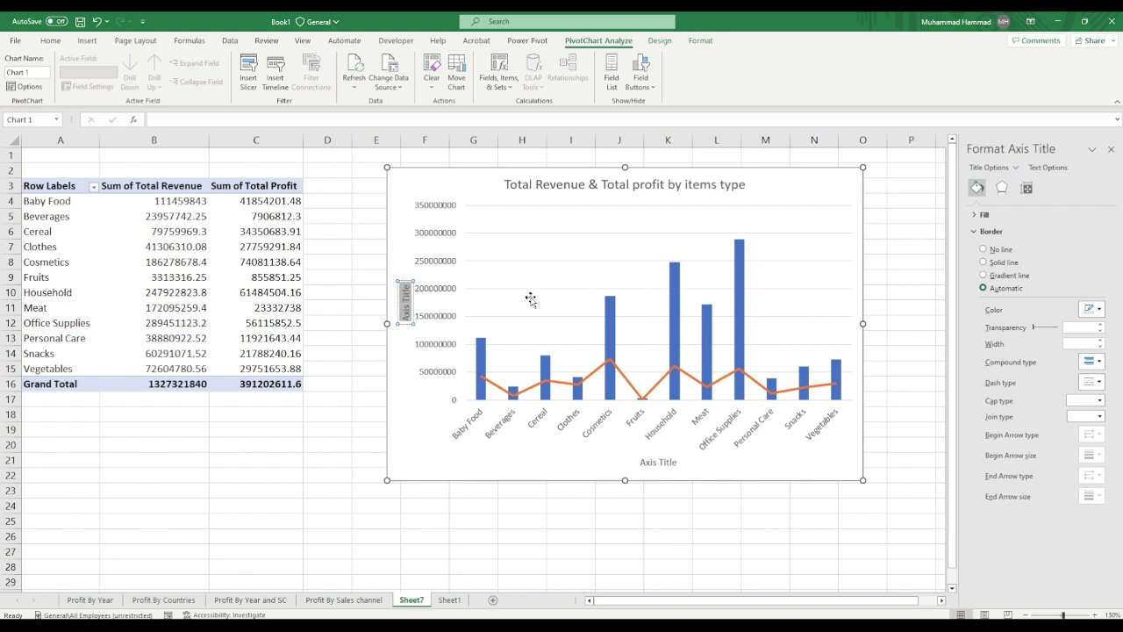
{"action": "type", "text": "Prof"}
{"action": "type", "text": "it"}
{"action": "left_click", "coordinate": [658, 463]}
{"action": "double_click", "coordinate": [671, 462]}
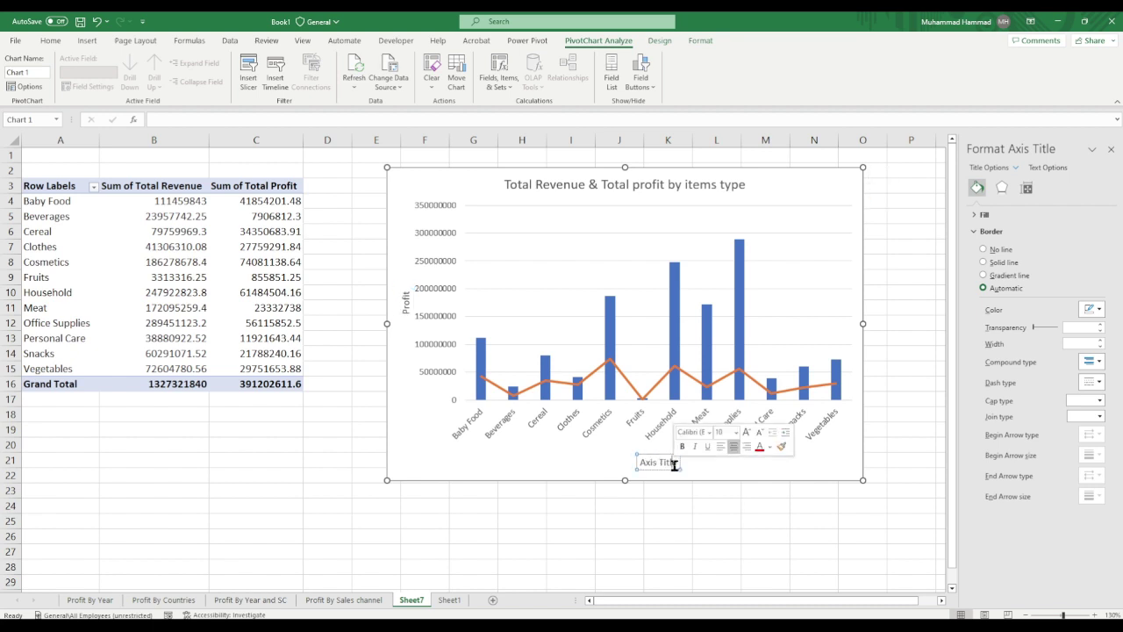
{"action": "triple_click", "coordinate": [679, 461]}
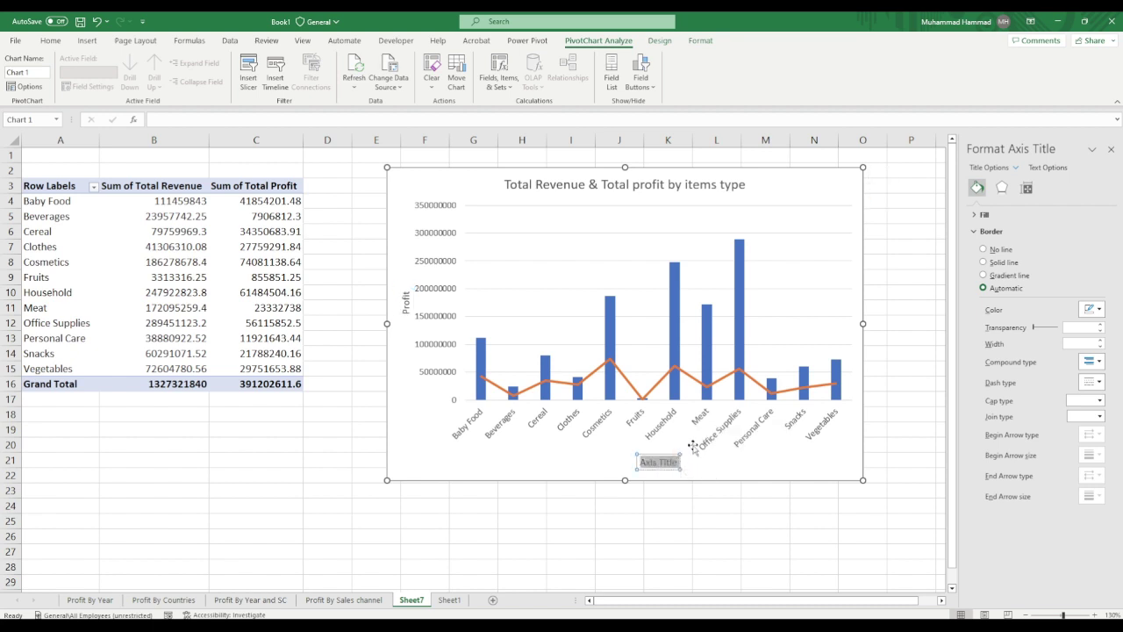
{"action": "type", "text": "It"}
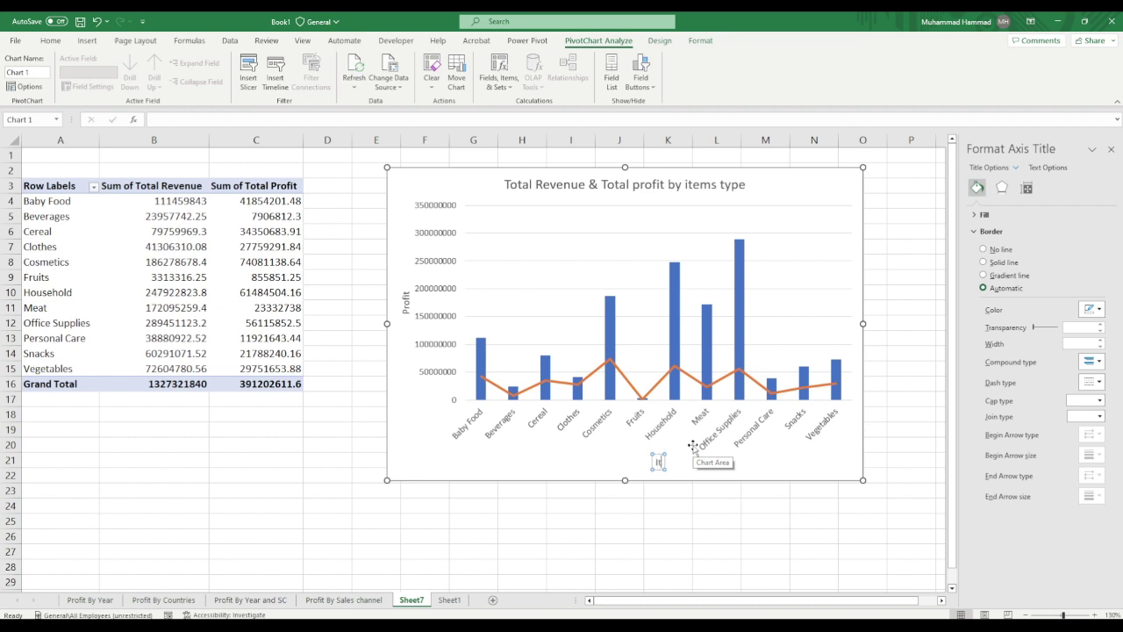
{"action": "type", "text": "em Typ"}
{"action": "type", "text": "e"}
{"action": "left_click", "coordinate": [811, 509]}
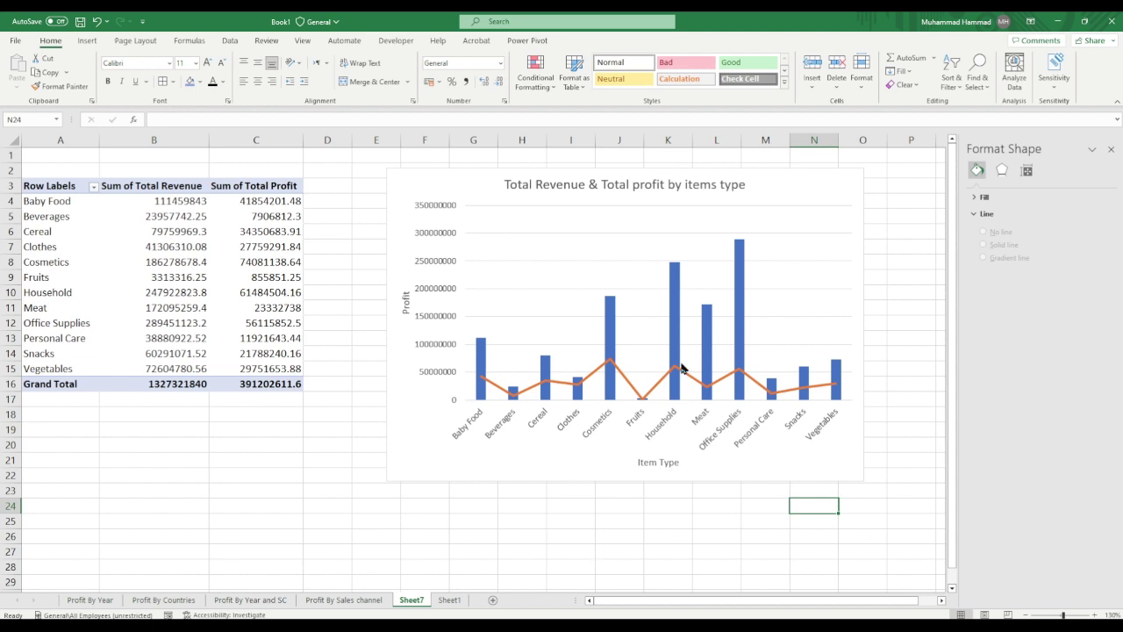
- Change the Sheet7 tab name to 'Revenue & Profit by items'
{"action": "mouse_move", "coordinate": [682, 368]}
{"action": "right_click", "coordinate": [413, 602]}
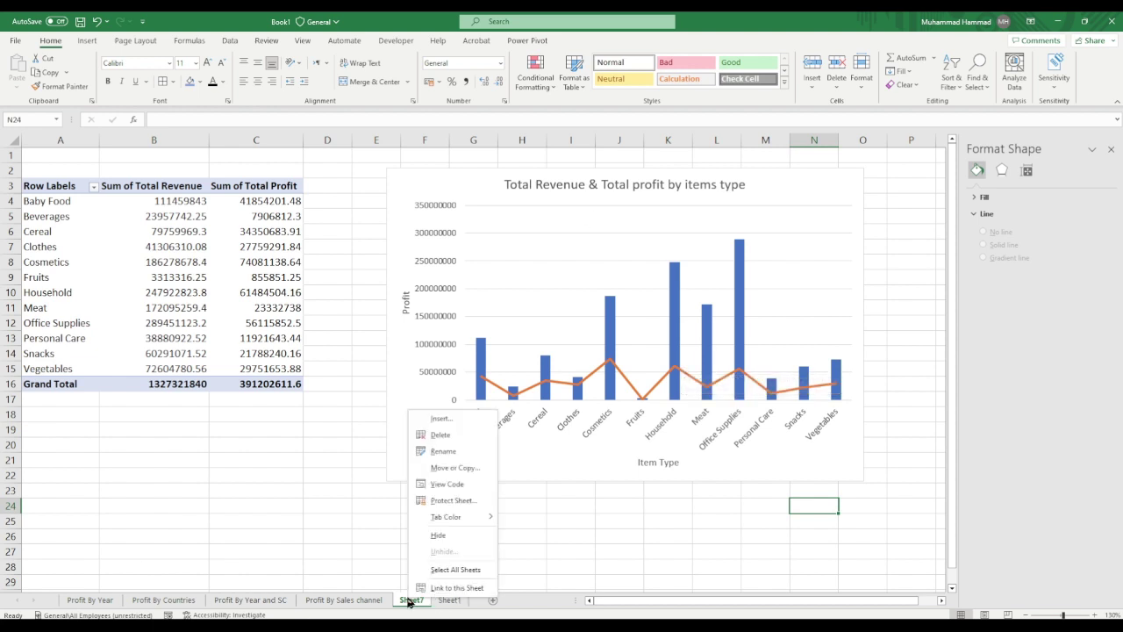
{"action": "left_click", "coordinate": [438, 451]}
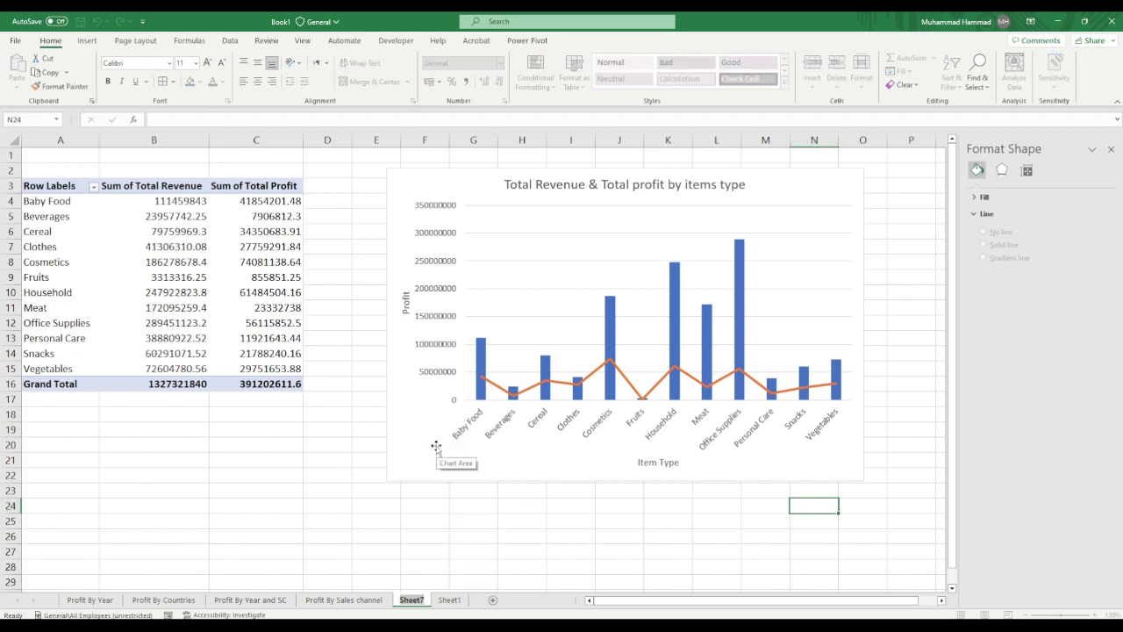
{"action": "type", "text": "Revenu"}
{"action": "type", "text": "e &"}
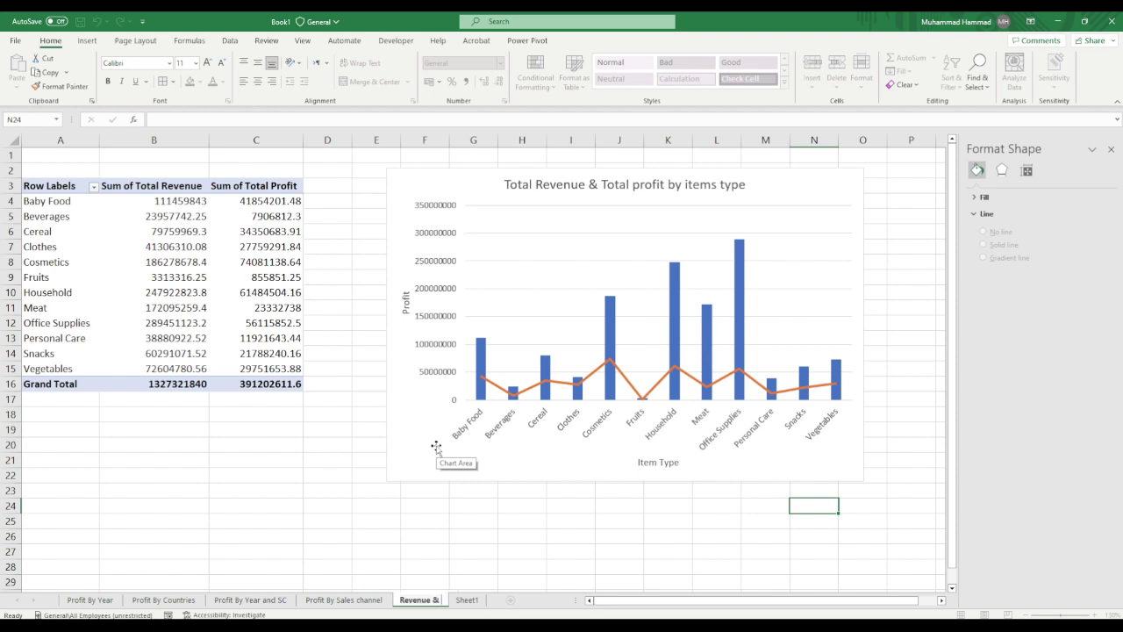
{"action": "type", "text": " Profi"}
{"action": "type", "text": "t by items"}
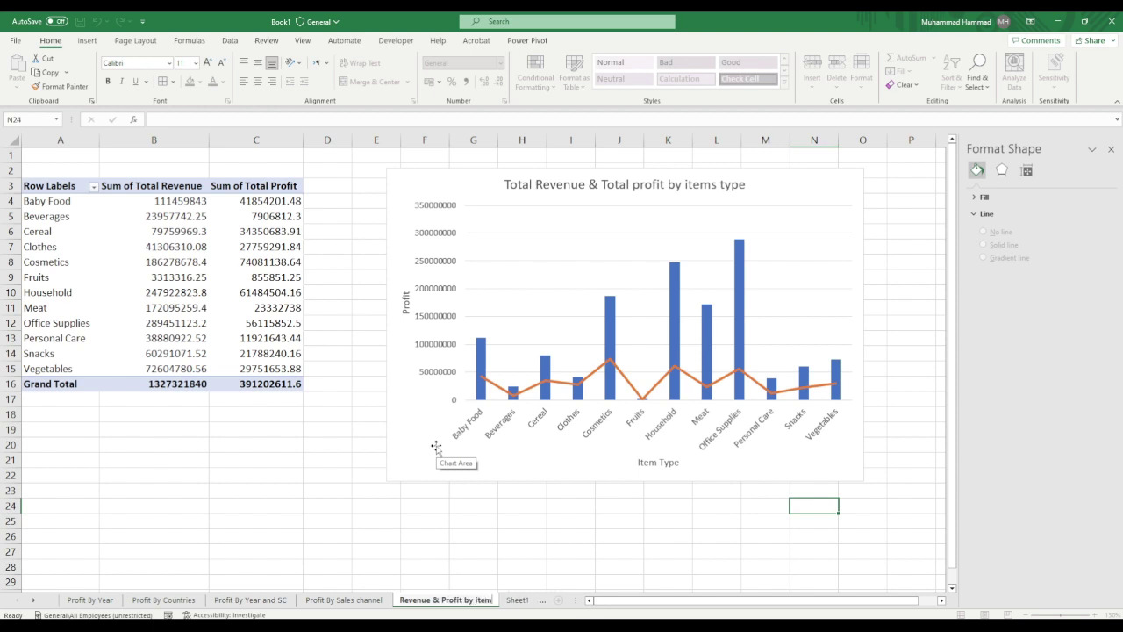
{"action": "key", "text": "Return"}
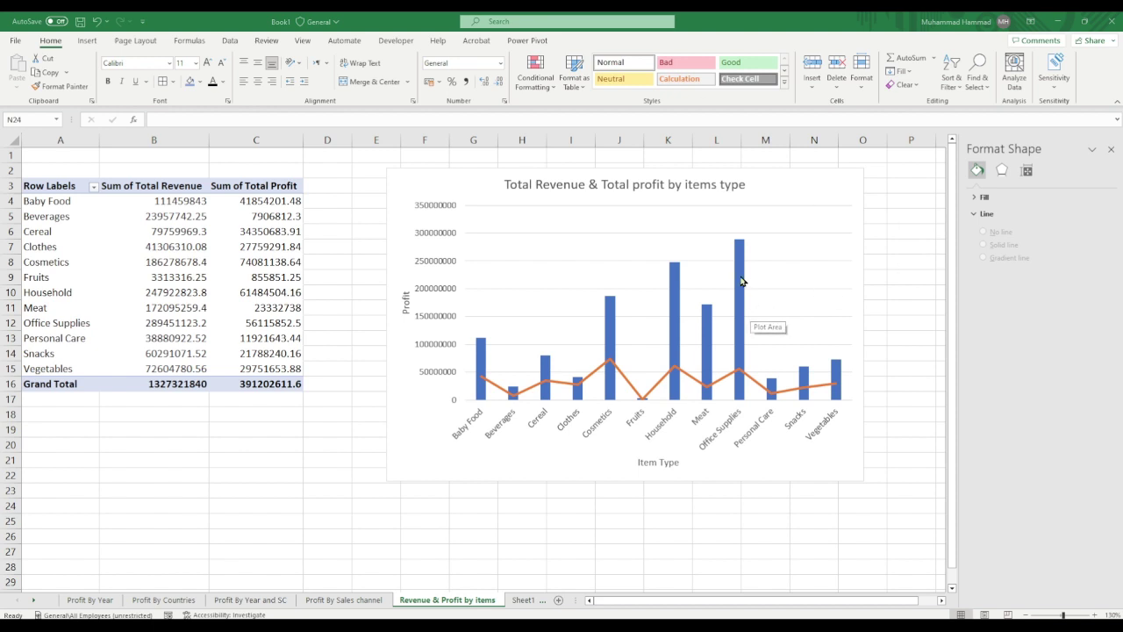
- Apply the green monochromatic colour palette to the chart and nudge it left
{"action": "mouse_move", "coordinate": [728, 321]}
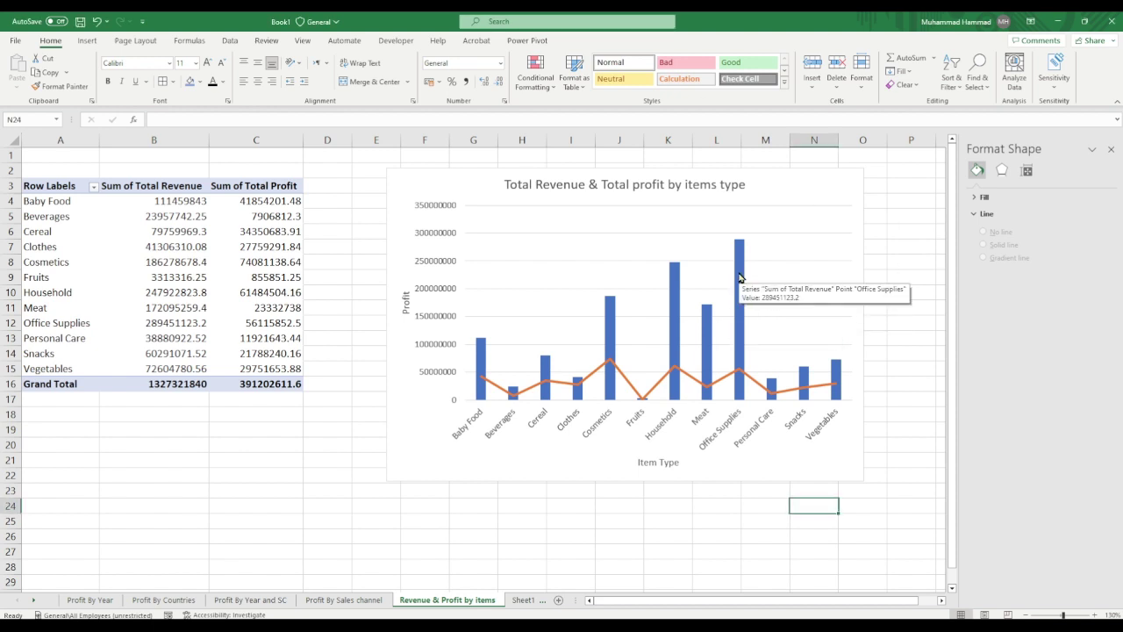
{"action": "left_click", "coordinate": [839, 188]}
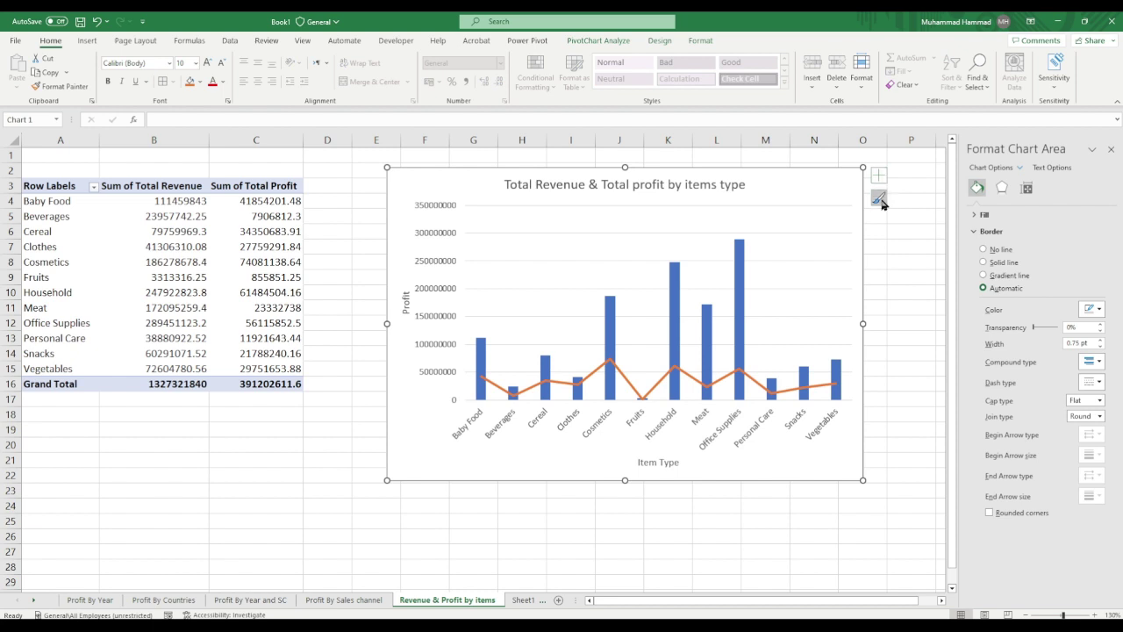
{"action": "left_click", "coordinate": [880, 200]}
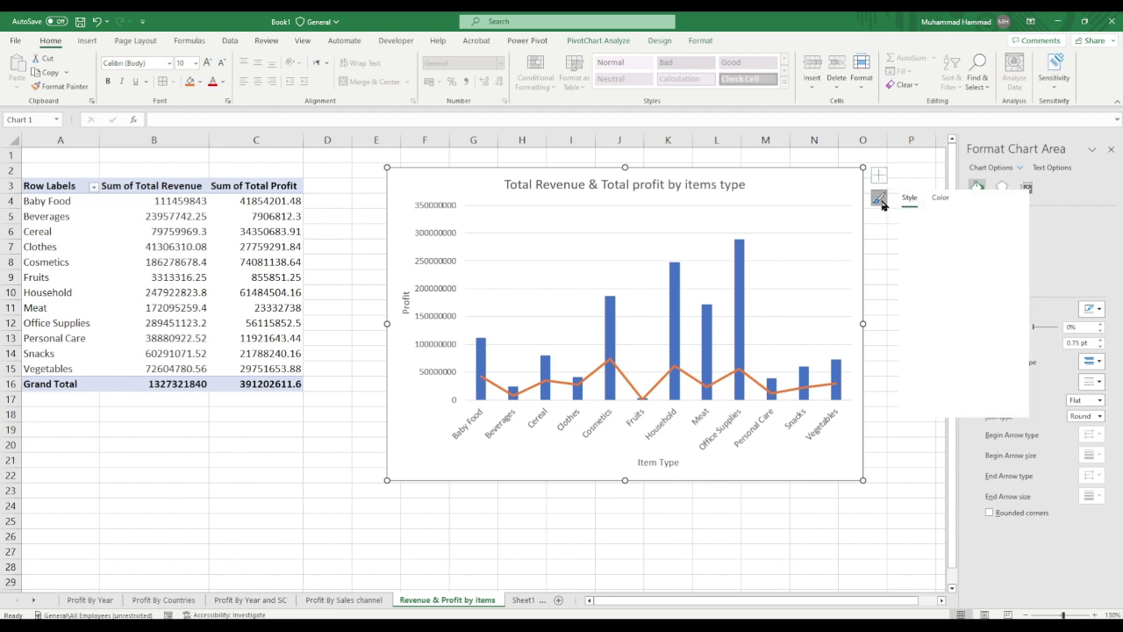
{"action": "left_click", "coordinate": [940, 199]}
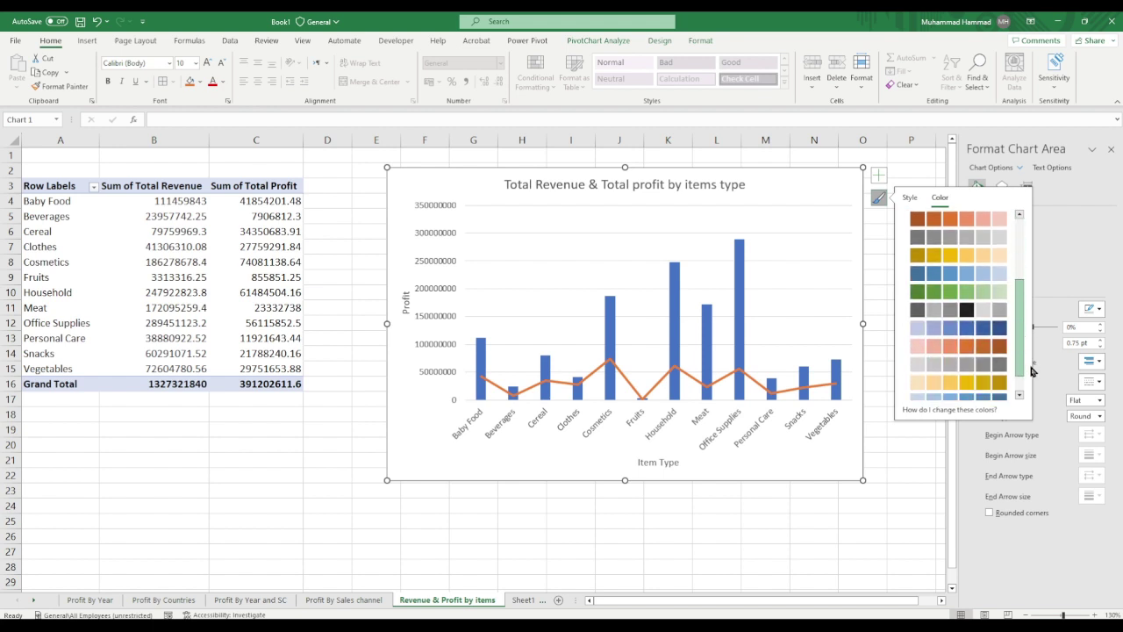
{"action": "left_click_drag", "start_coordinate": [1021, 309], "coordinate": [1023, 395]}
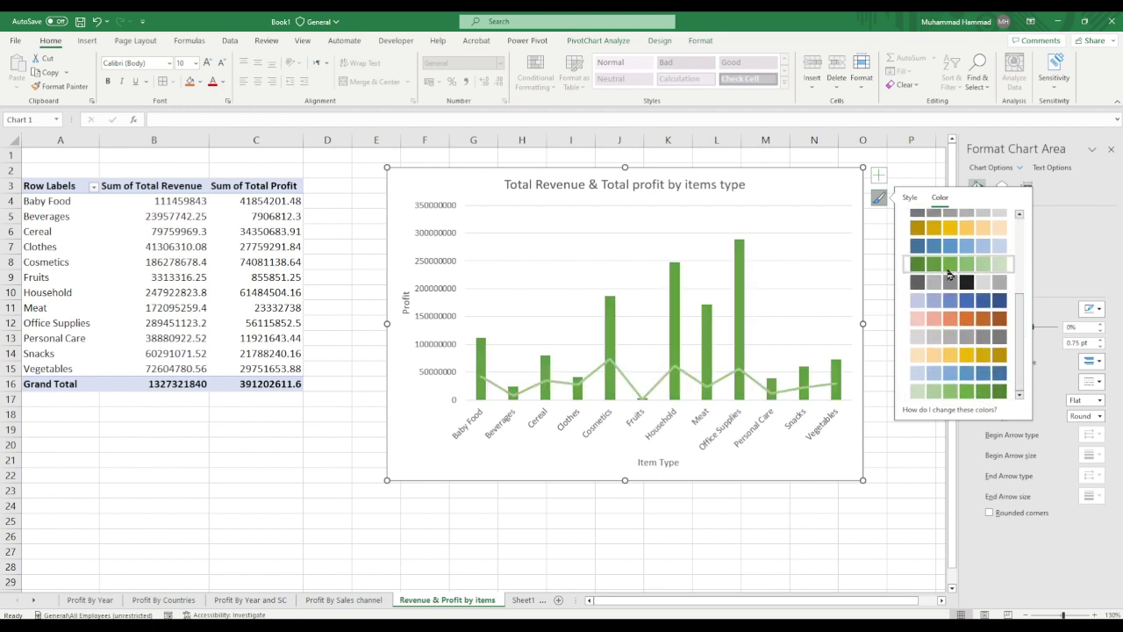
{"action": "left_click", "coordinate": [949, 273]}
{"action": "left_click", "coordinate": [860, 231]}
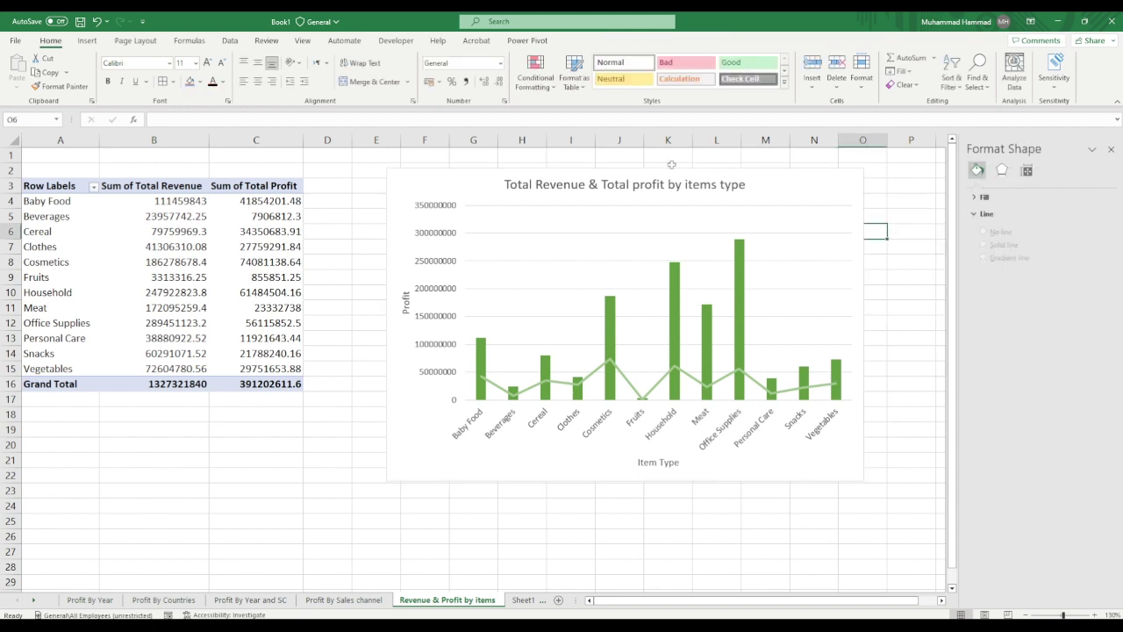
{"action": "left_click_drag", "start_coordinate": [787, 188], "coordinate": [755, 184]}
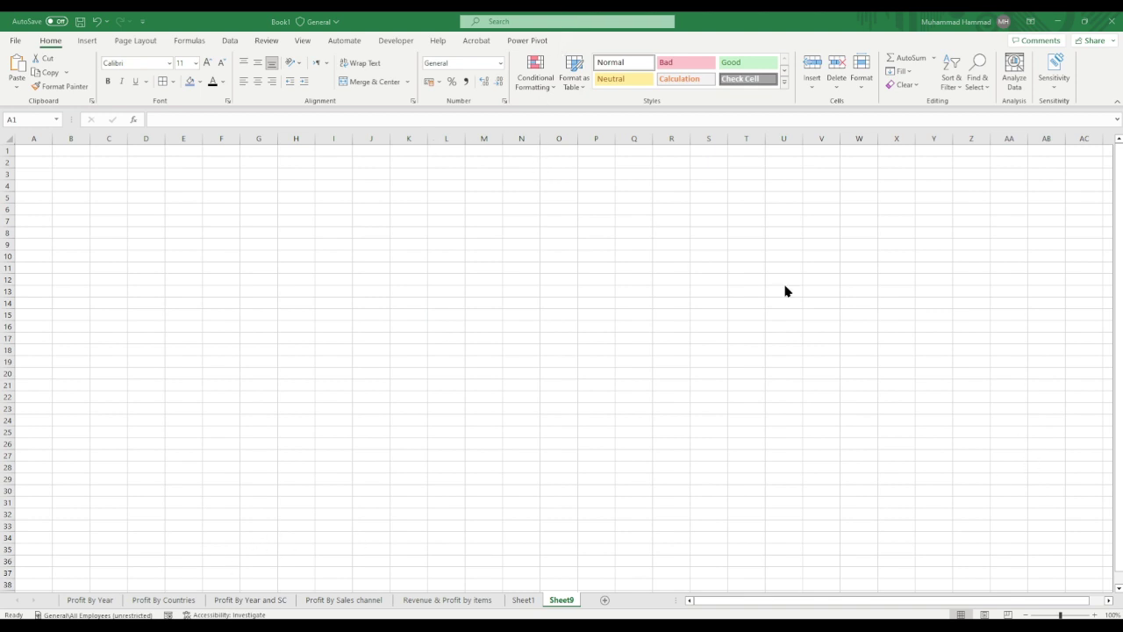
- Turn off gridlines on the new Sheet9 worksheet
{"action": "left_click", "coordinate": [305, 44]}
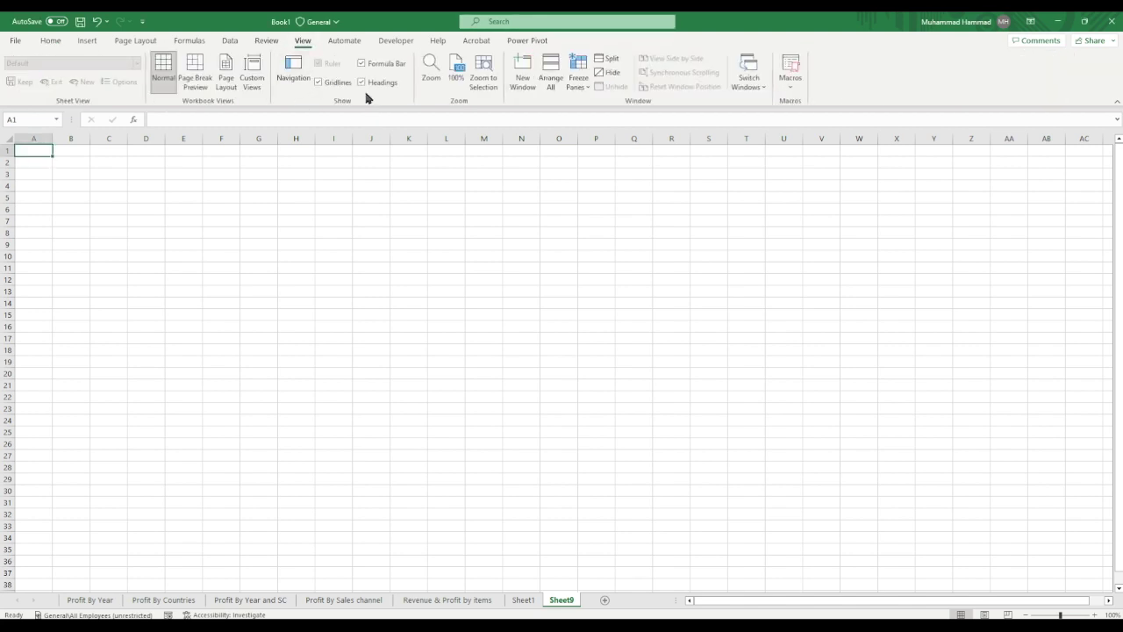
{"action": "left_click", "coordinate": [332, 87]}
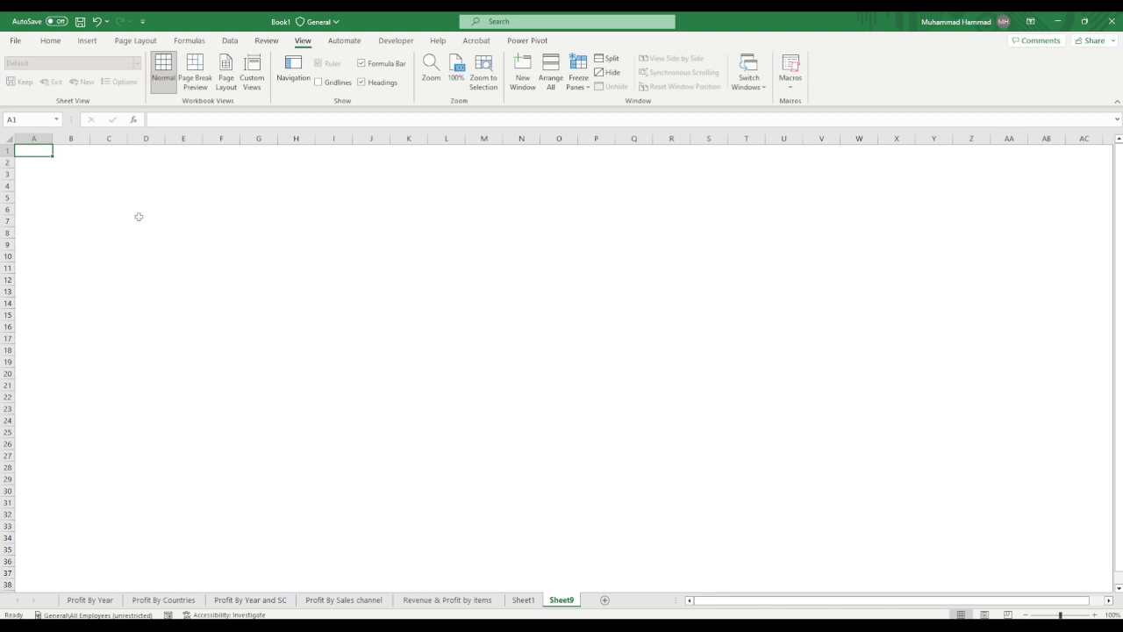
{"action": "left_click", "coordinate": [87, 42]}
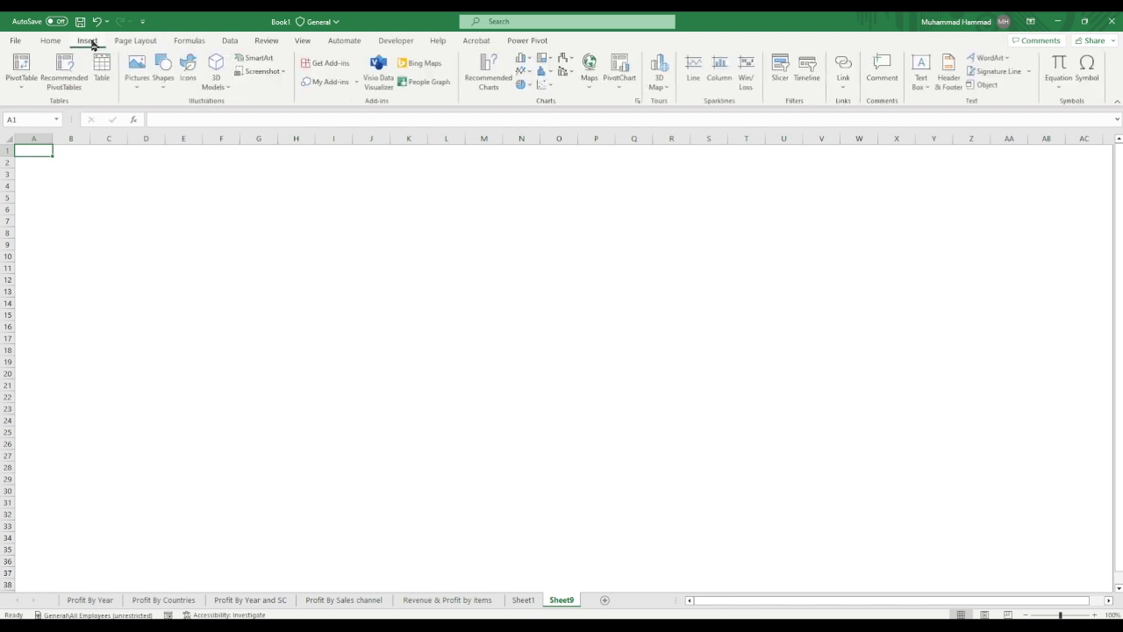
- Insert the glass-building photo from Downloads and set it to 50% transparency
{"action": "left_click", "coordinate": [143, 83]}
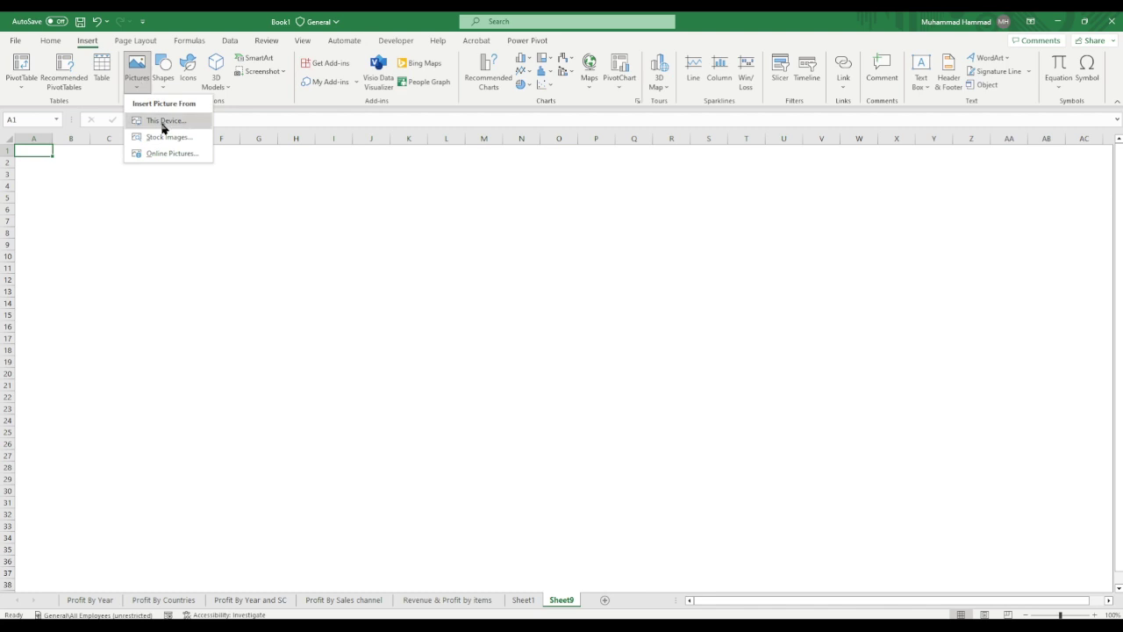
{"action": "left_click", "coordinate": [165, 120]}
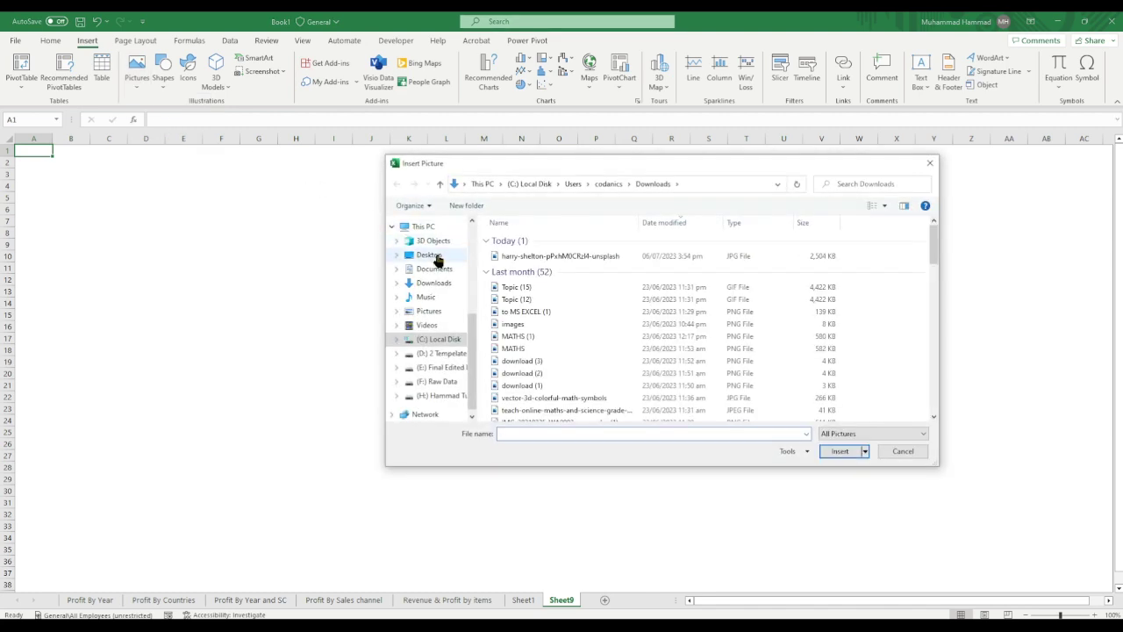
{"action": "left_click", "coordinate": [433, 282]}
{"action": "left_click", "coordinate": [524, 254]}
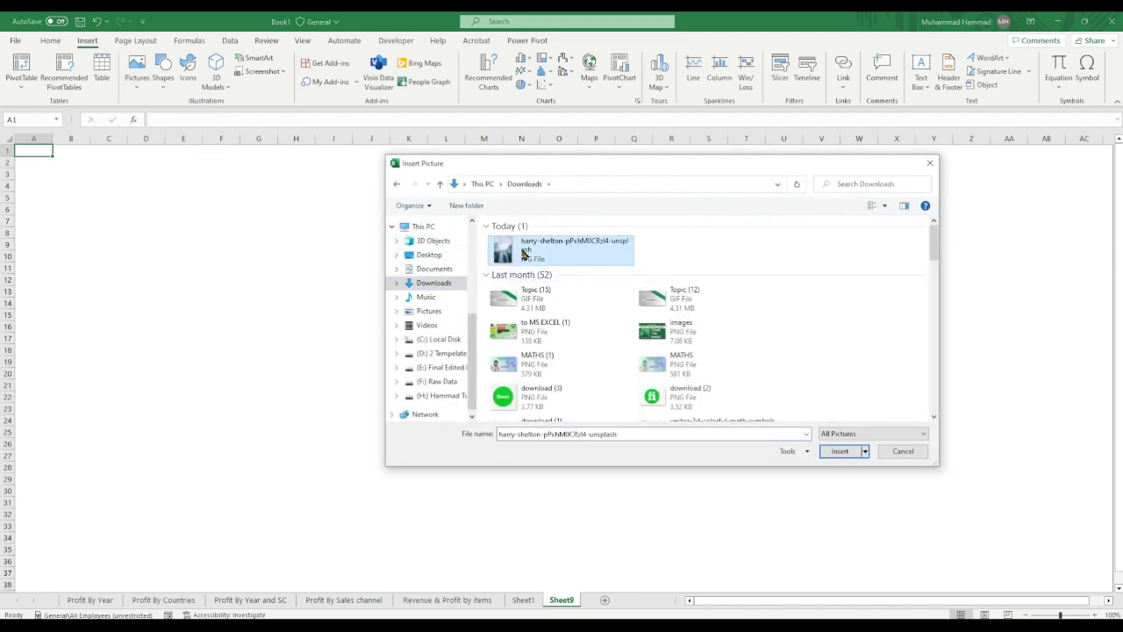
{"action": "left_click", "coordinate": [845, 450]}
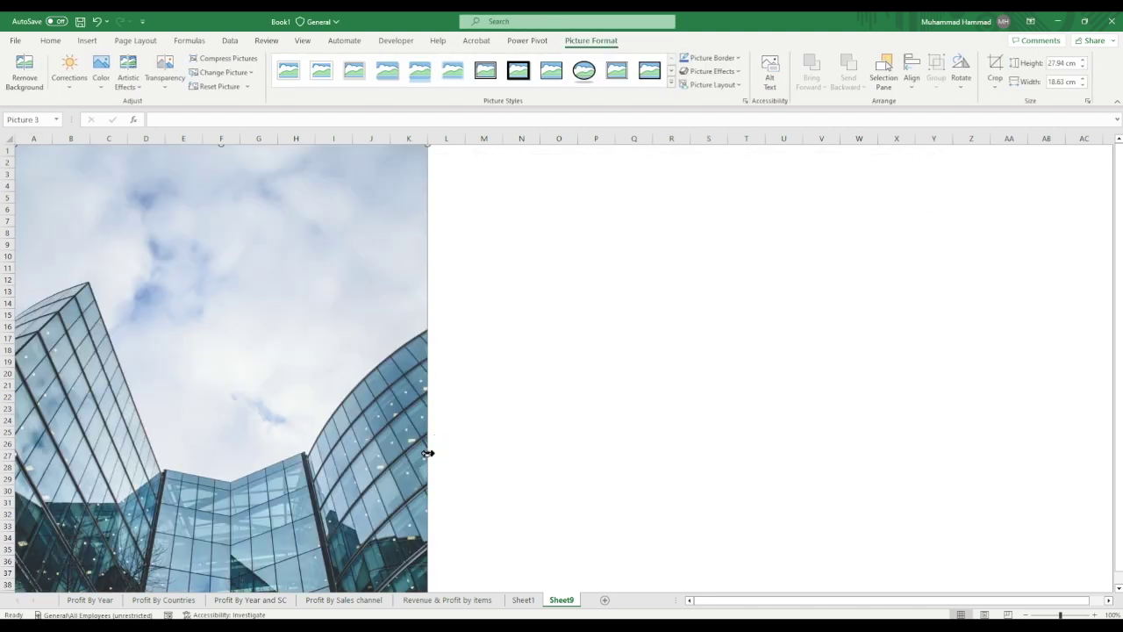
{"action": "left_click", "coordinate": [165, 77]}
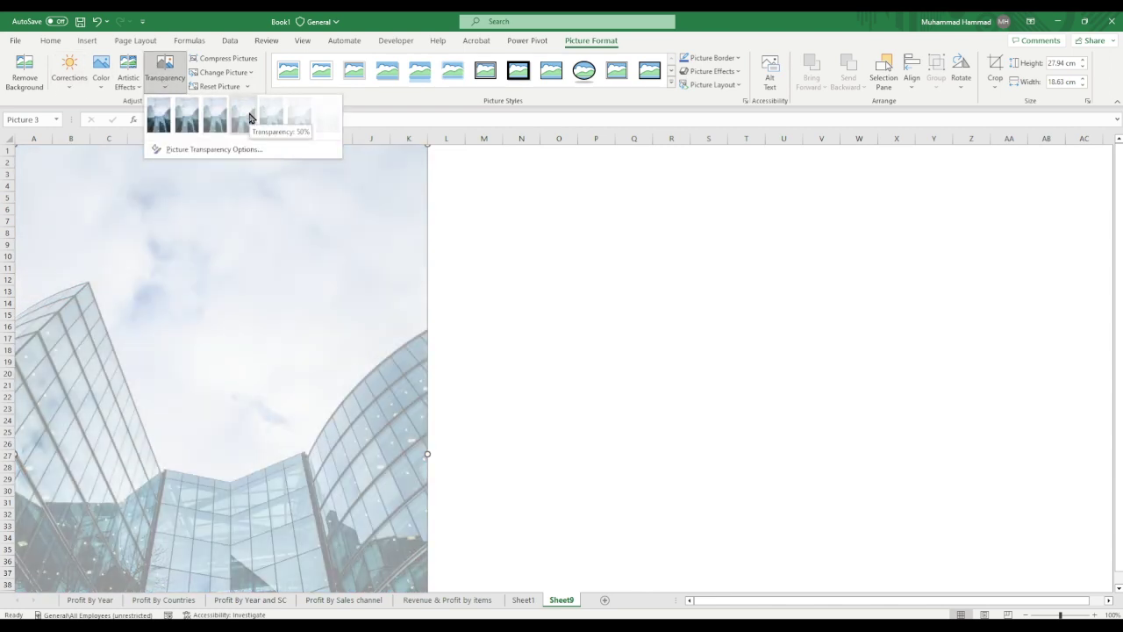
{"action": "left_click", "coordinate": [247, 117]}
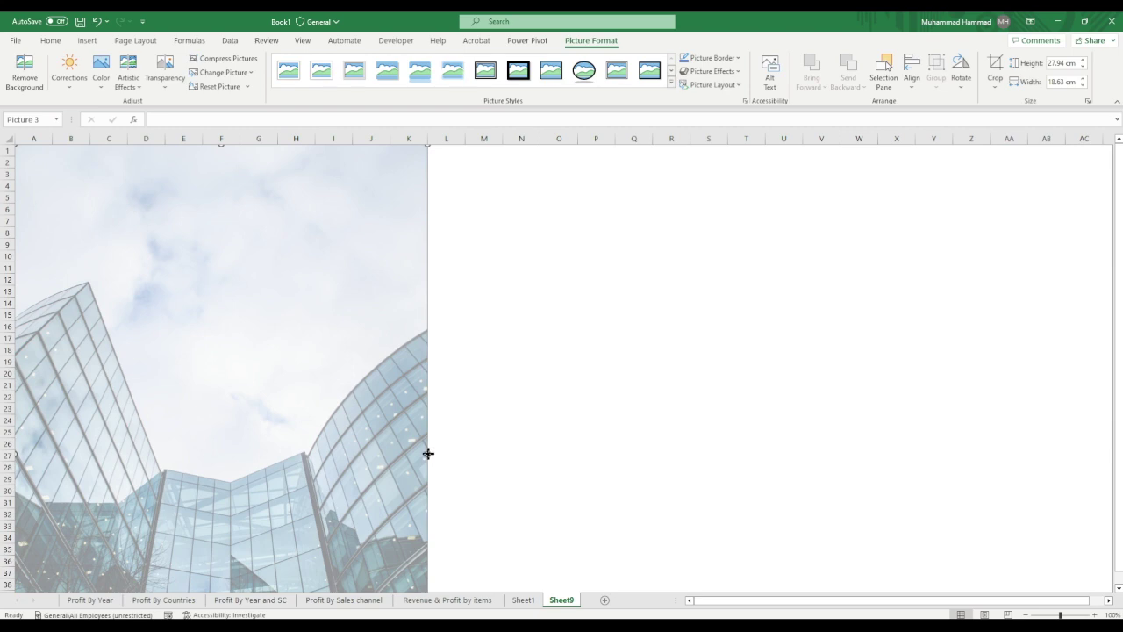
- Stretch the photo across the sheet, down past row 91, as a full background
{"action": "left_click_drag", "start_coordinate": [428, 453], "coordinate": [1103, 489]}
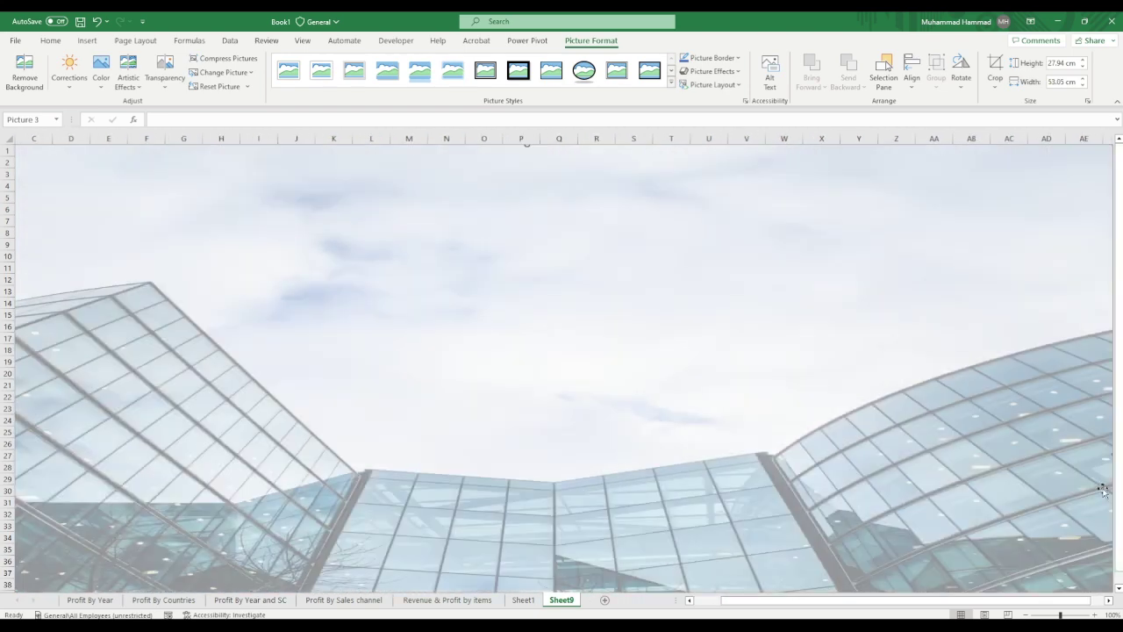
{"action": "scroll", "coordinate": [592, 454], "scroll_direction": "down", "scroll_amount": 1}
{"action": "scroll", "coordinate": [592, 454], "scroll_direction": "down", "scroll_amount": 2}
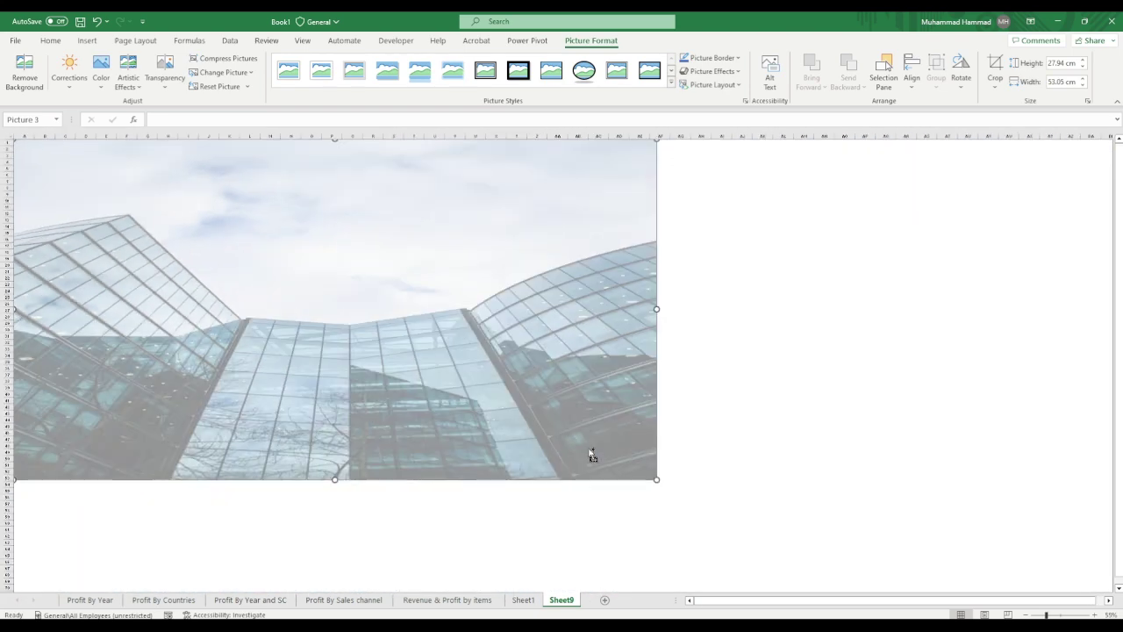
{"action": "scroll", "coordinate": [591, 455], "scroll_direction": "up", "scroll_amount": 2}
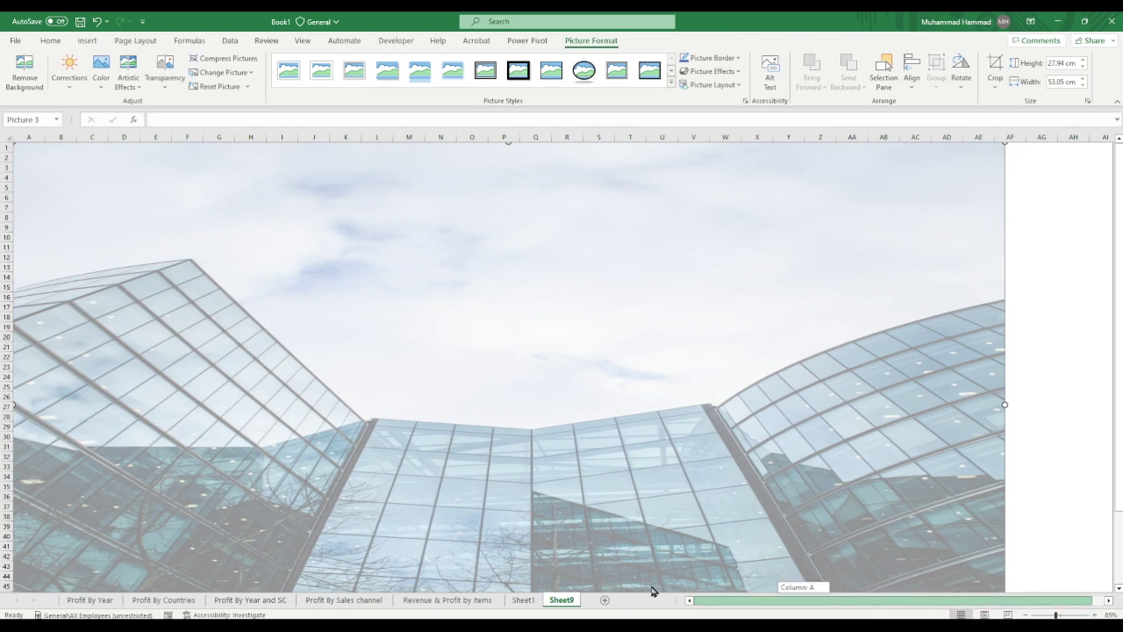
{"action": "scroll", "coordinate": [693, 441], "scroll_direction": "down", "scroll_amount": 4}
{"action": "scroll", "coordinate": [693, 441], "scroll_direction": "down", "scroll_amount": 4}
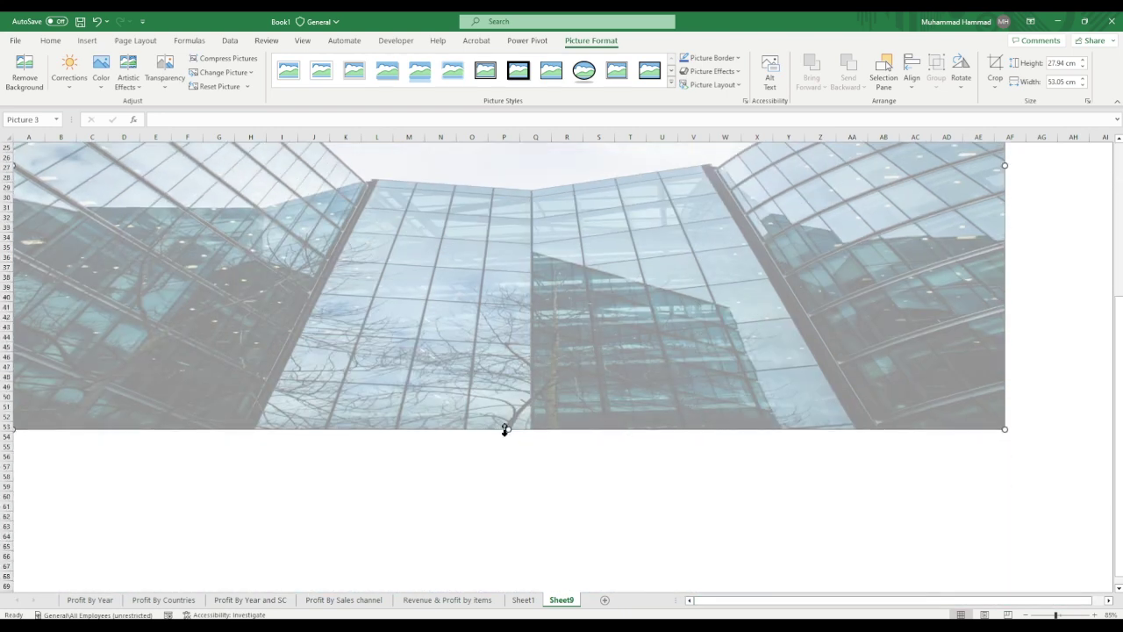
{"action": "left_click_drag", "start_coordinate": [505, 430], "coordinate": [521, 614]}
{"action": "scroll", "coordinate": [526, 314], "scroll_direction": "down", "scroll_amount": 7}
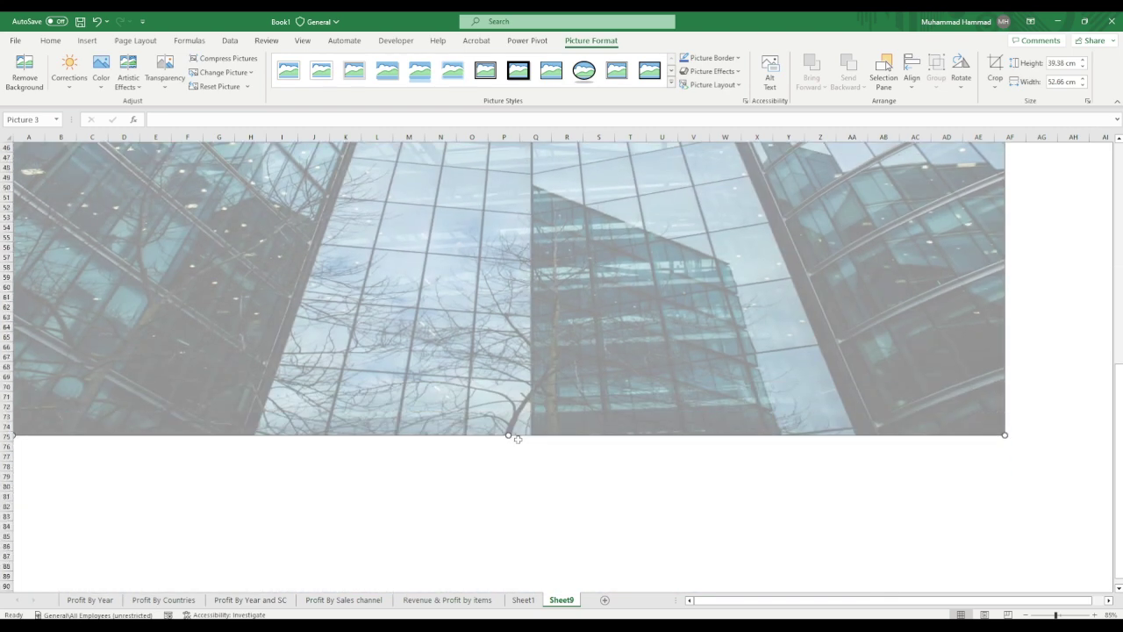
{"action": "left_click_drag", "start_coordinate": [509, 436], "coordinate": [521, 606]}
{"action": "scroll", "coordinate": [699, 332], "scroll_direction": "down", "scroll_amount": 2}
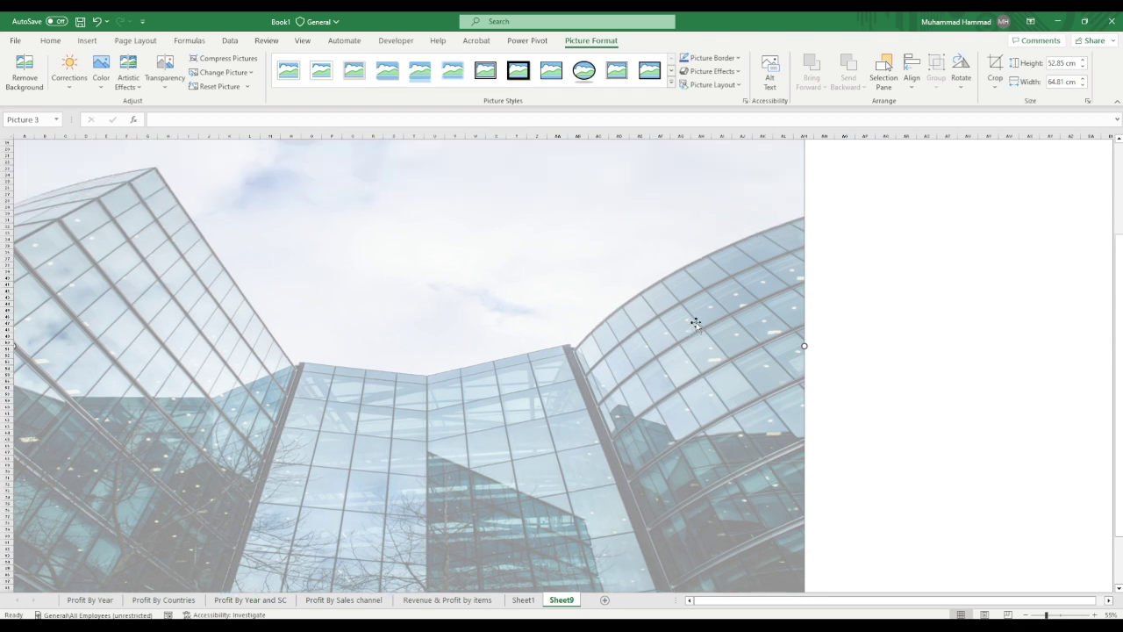
{"action": "scroll", "coordinate": [696, 324], "scroll_direction": "up", "scroll_amount": 7}
{"action": "left_click_drag", "start_coordinate": [942, 604], "coordinate": [777, 610]}
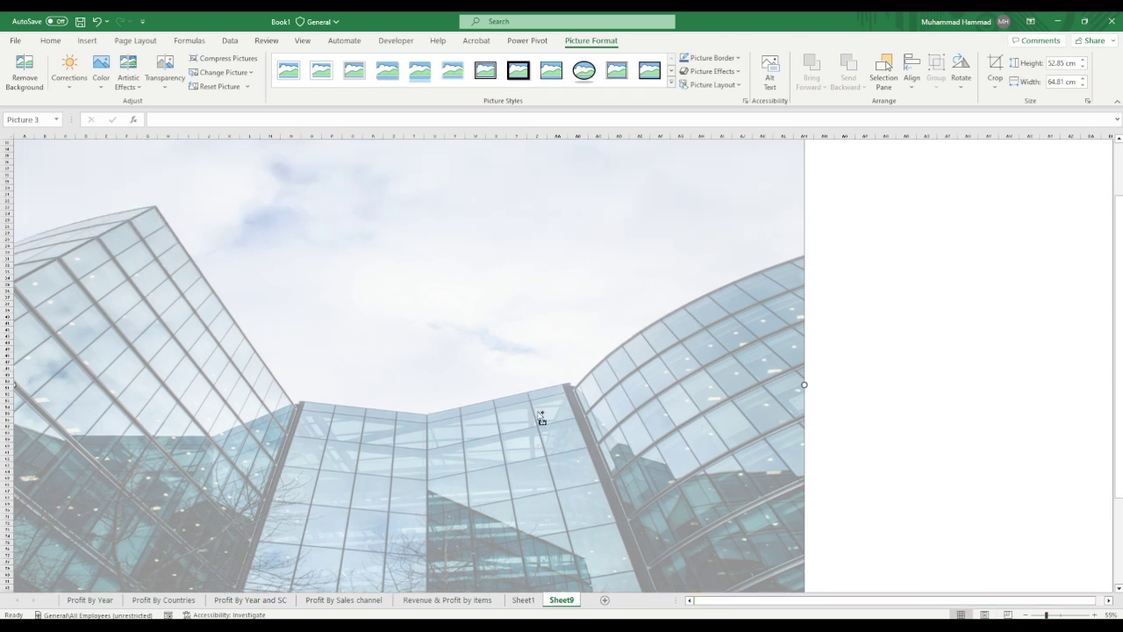
{"action": "scroll", "coordinate": [538, 413], "scroll_direction": "up", "scroll_amount": 1}
{"action": "scroll", "coordinate": [539, 421], "scroll_direction": "up", "scroll_amount": 1}
{"action": "scroll", "coordinate": [539, 422], "scroll_direction": "up", "scroll_amount": 1}
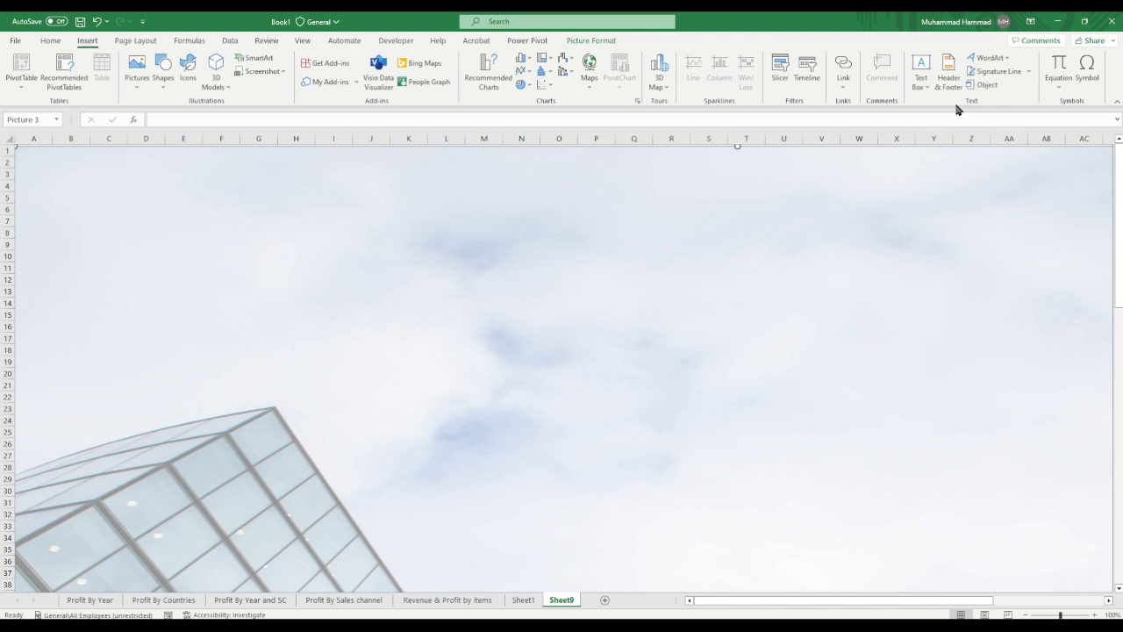
- Draw a wide text box for the 'Profit Dashbord' title at 88 pt and save the workbook
{"action": "left_click", "coordinate": [920, 69]}
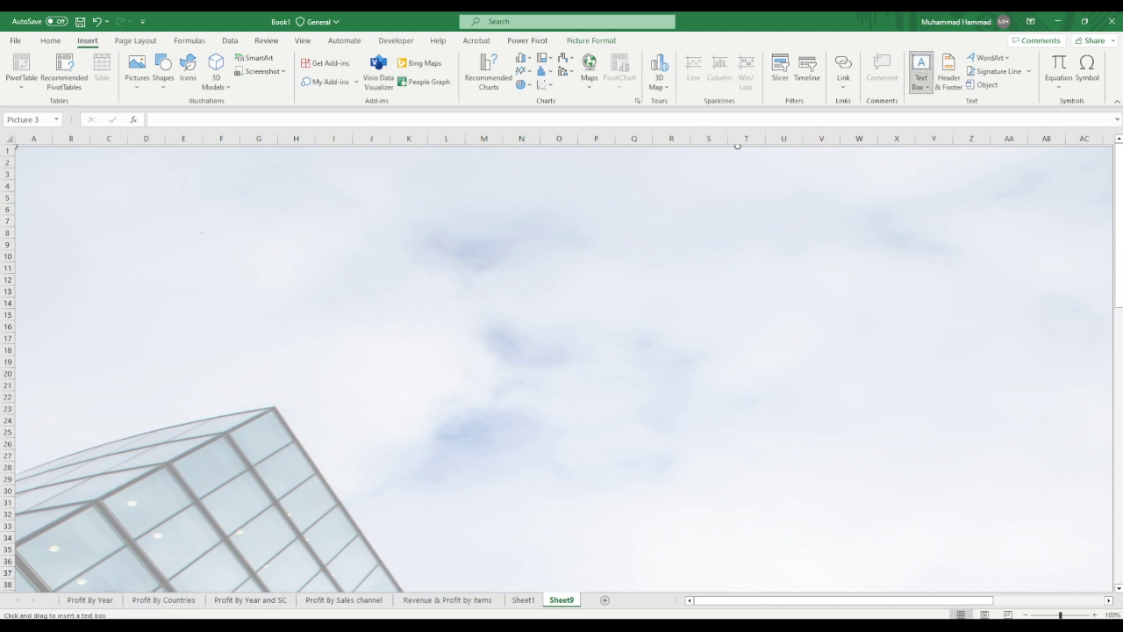
{"action": "left_click_drag", "start_coordinate": [218, 159], "coordinate": [768, 231]}
{"action": "type", "text": "Profit Dashbord"}
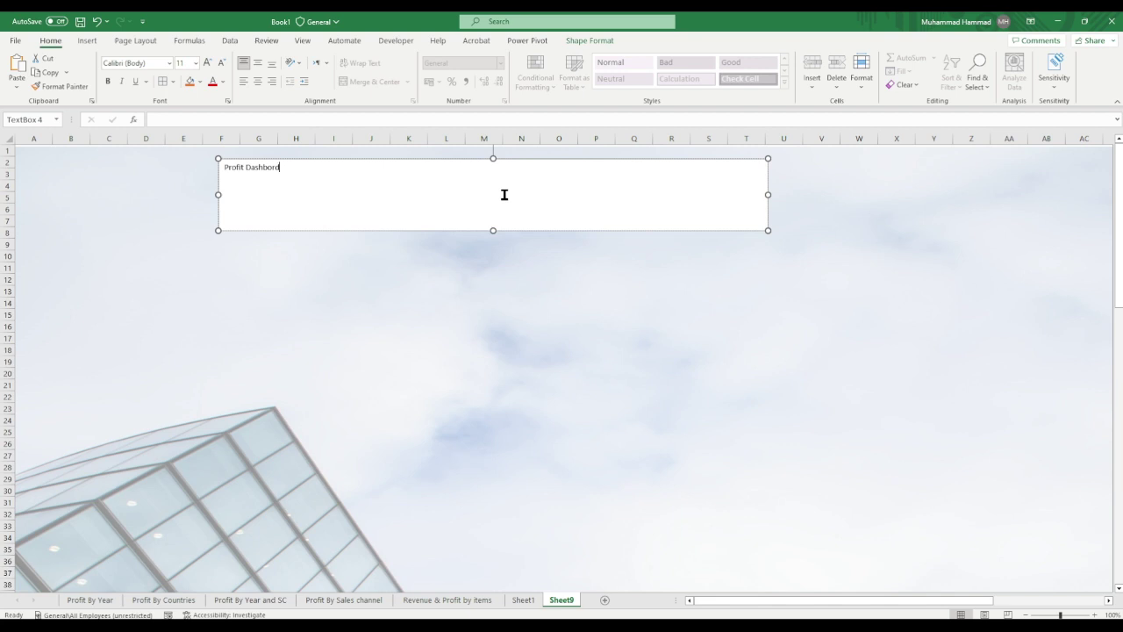
{"action": "key", "text": "ctrl+a"}
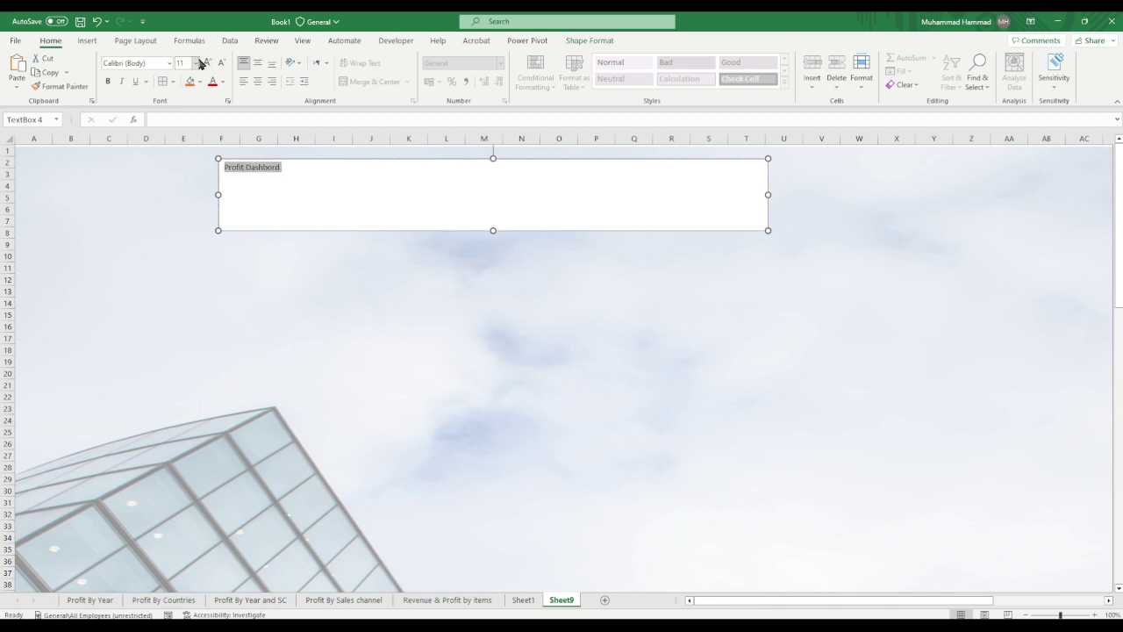
{"action": "left_click", "coordinate": [197, 63]}
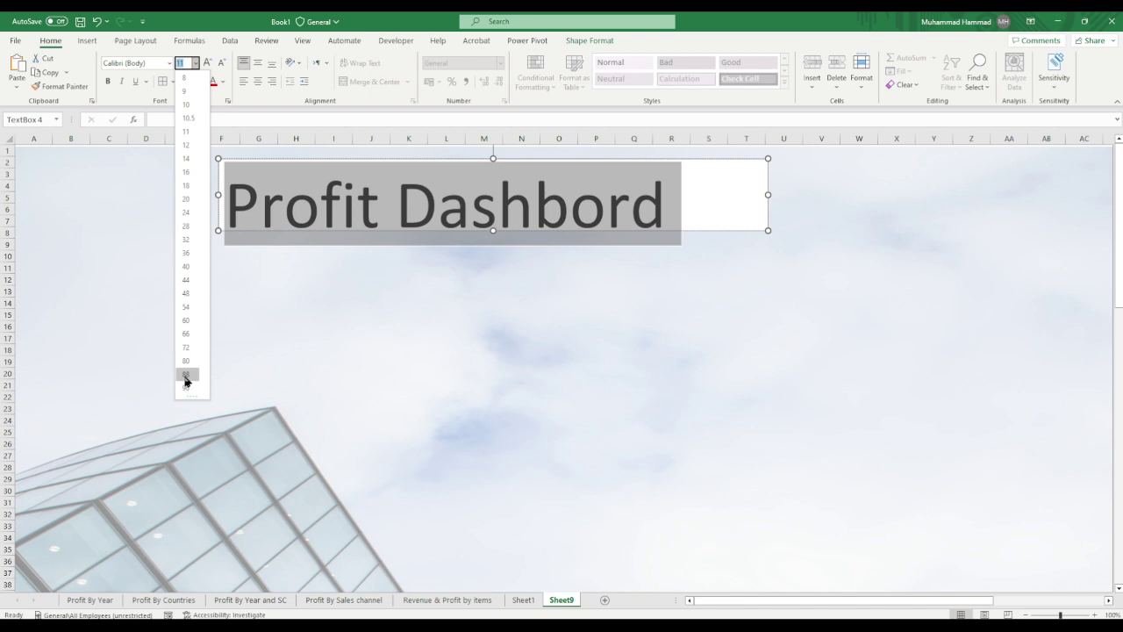
{"action": "left_click", "coordinate": [185, 375]}
{"action": "left_click", "coordinate": [668, 202]}
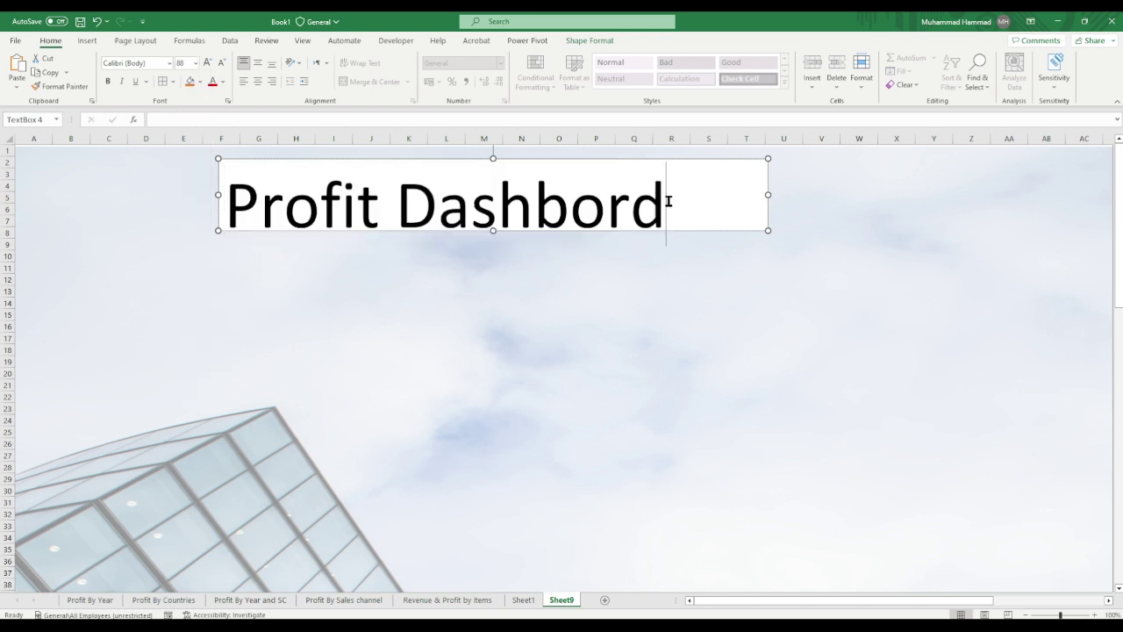
{"action": "type", "text": "\""}
{"action": "type", "text": "\""}
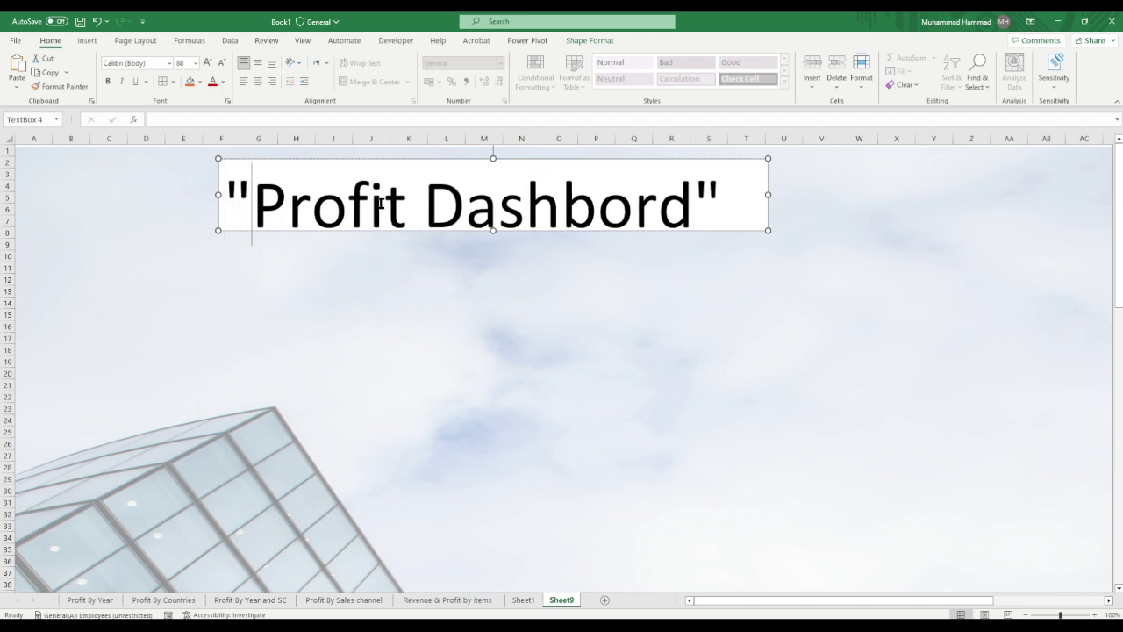
{"action": "key", "text": "ctrl+s"}
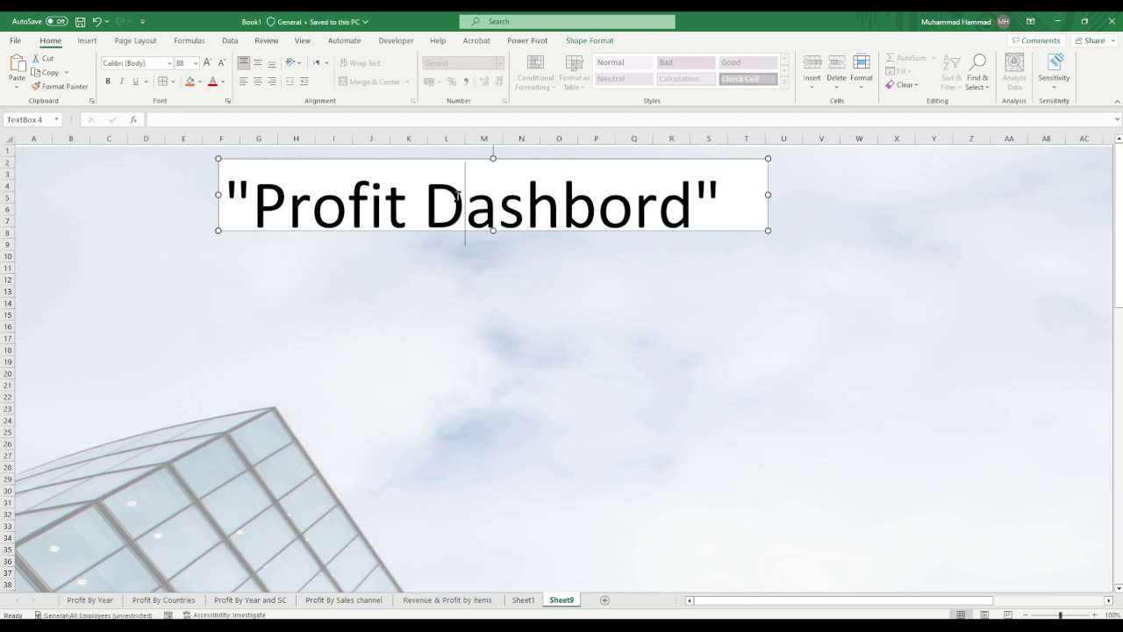
- Align the title text centre and middle within its text box
{"action": "double_click", "coordinate": [382, 195]}
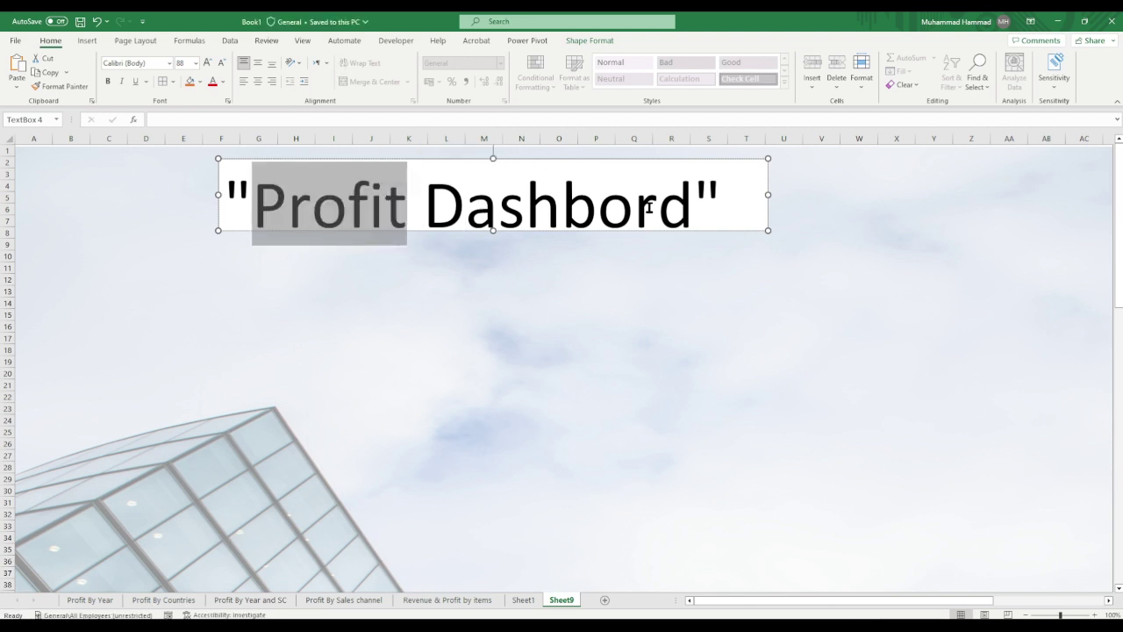
{"action": "key", "text": "ctrl+a"}
{"action": "left_click", "coordinate": [258, 79]}
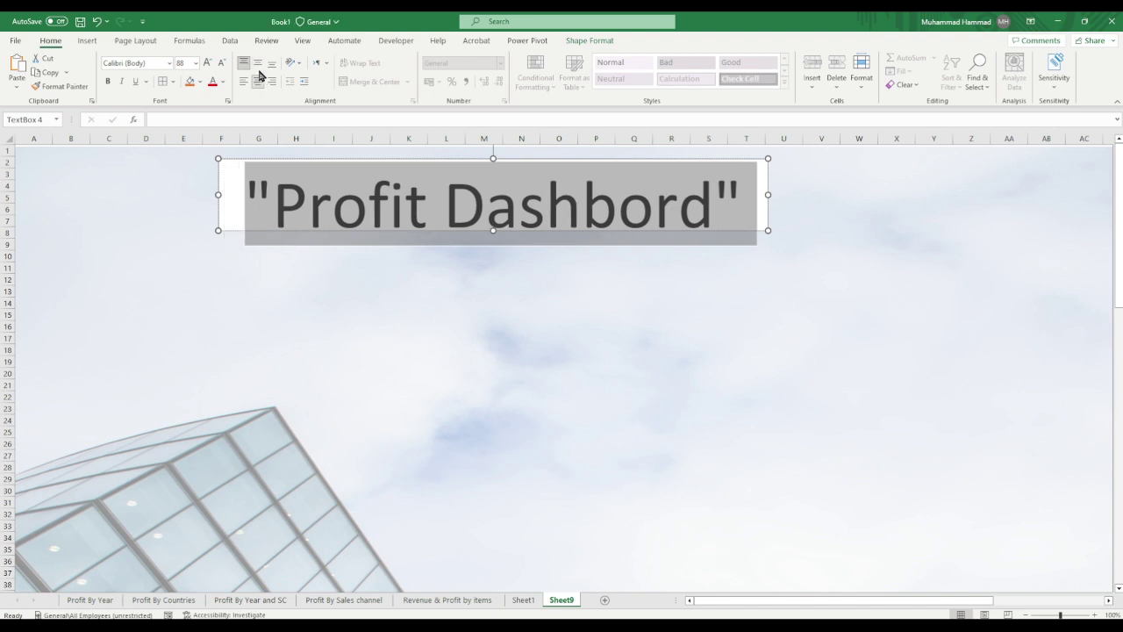
{"action": "left_click", "coordinate": [258, 63]}
{"action": "left_click", "coordinate": [502, 200]}
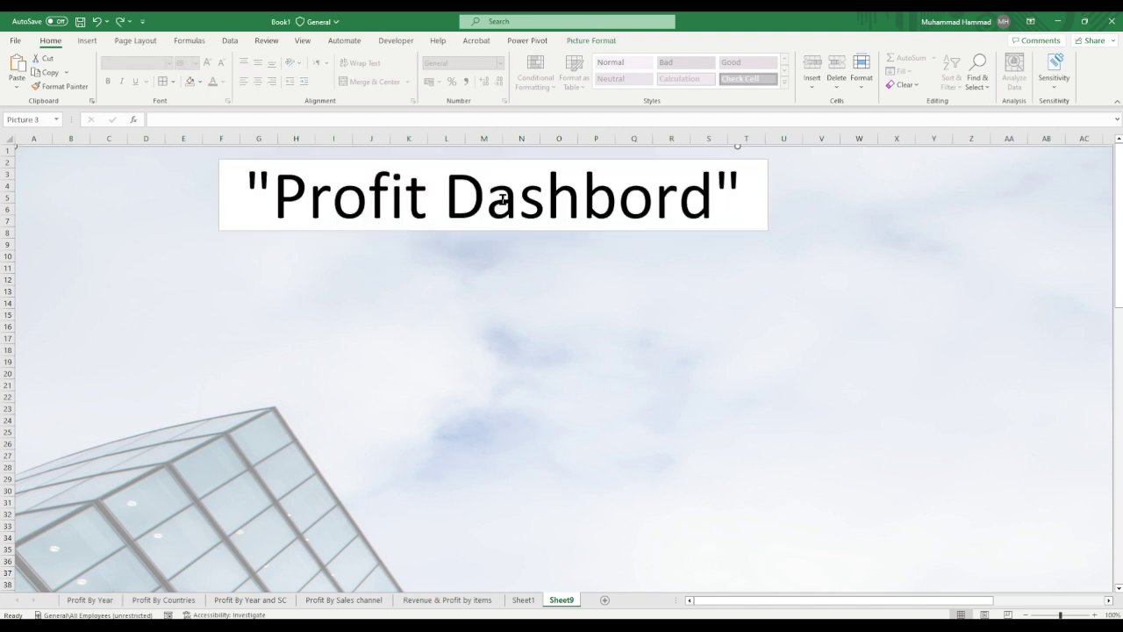
- Set the title text box's fill to No Fill
{"action": "left_click", "coordinate": [748, 215]}
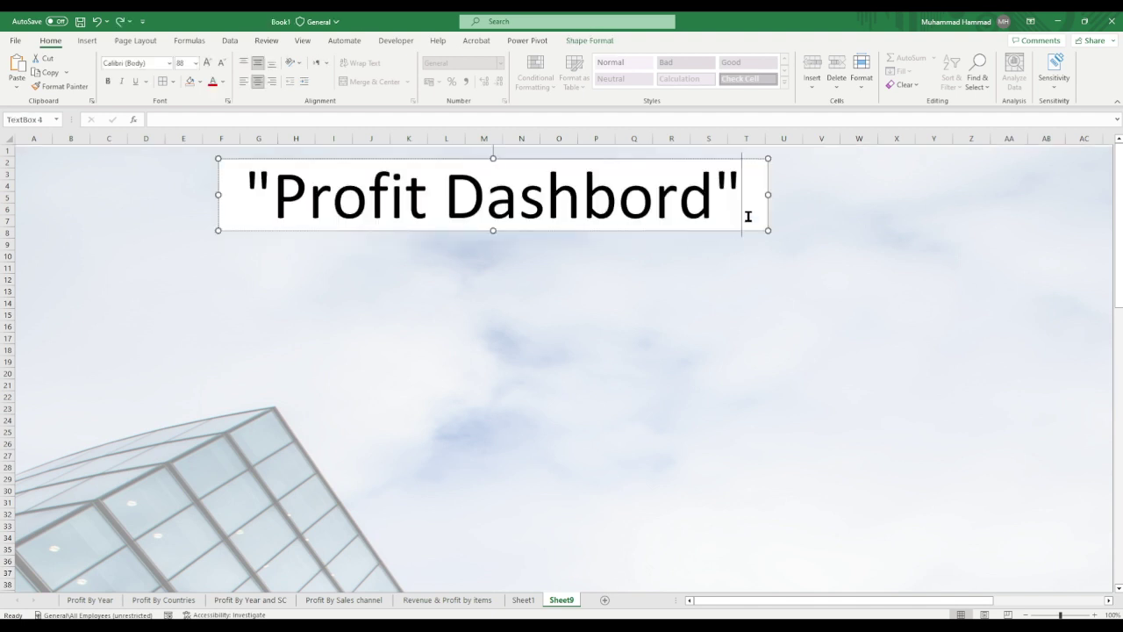
{"action": "left_click", "coordinate": [768, 229]}
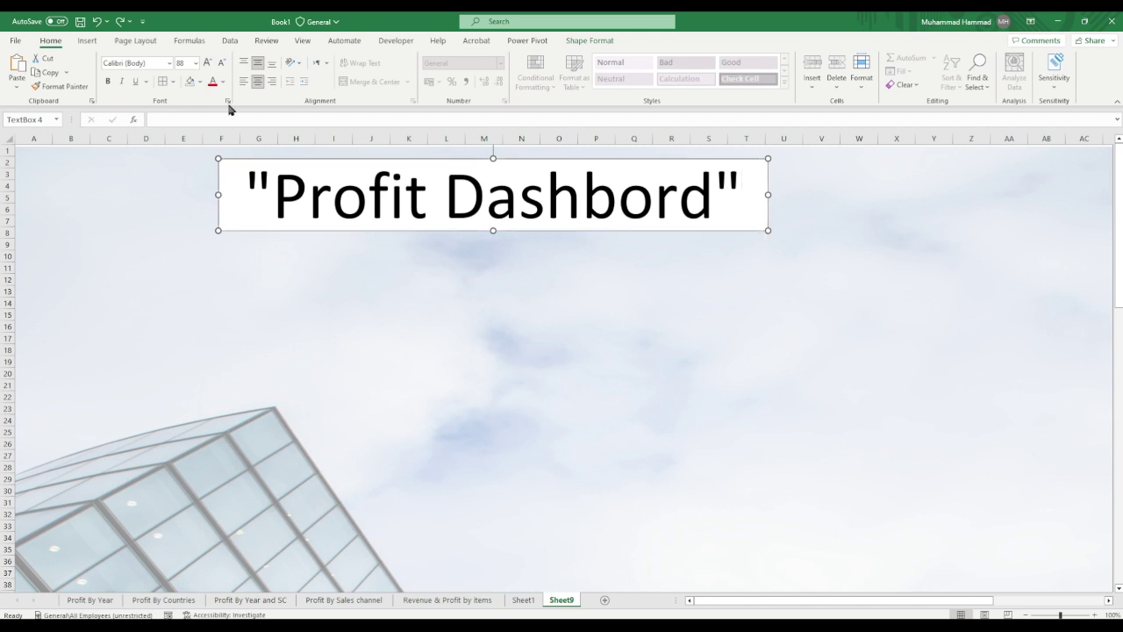
{"action": "left_click", "coordinate": [200, 82]}
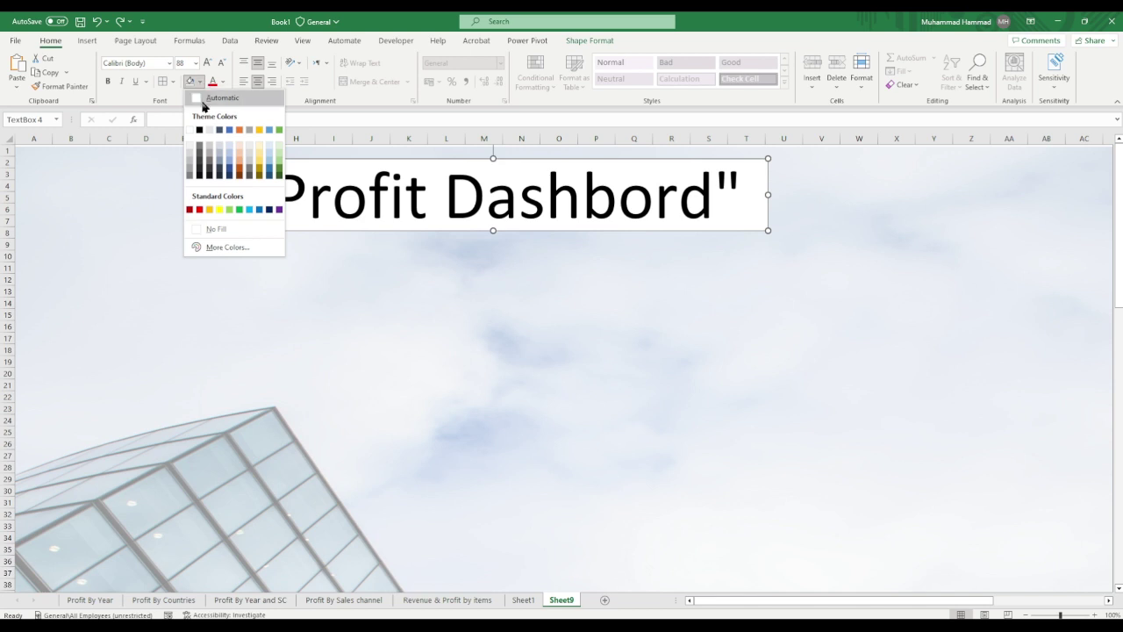
{"action": "left_click", "coordinate": [199, 230]}
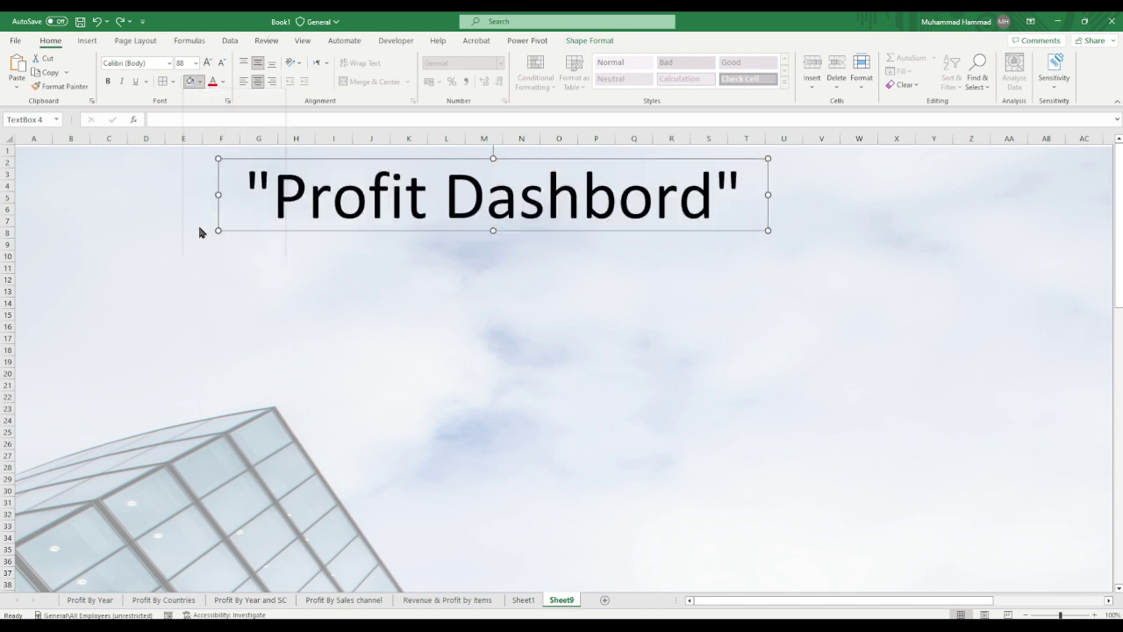
{"action": "left_click", "coordinate": [279, 262]}
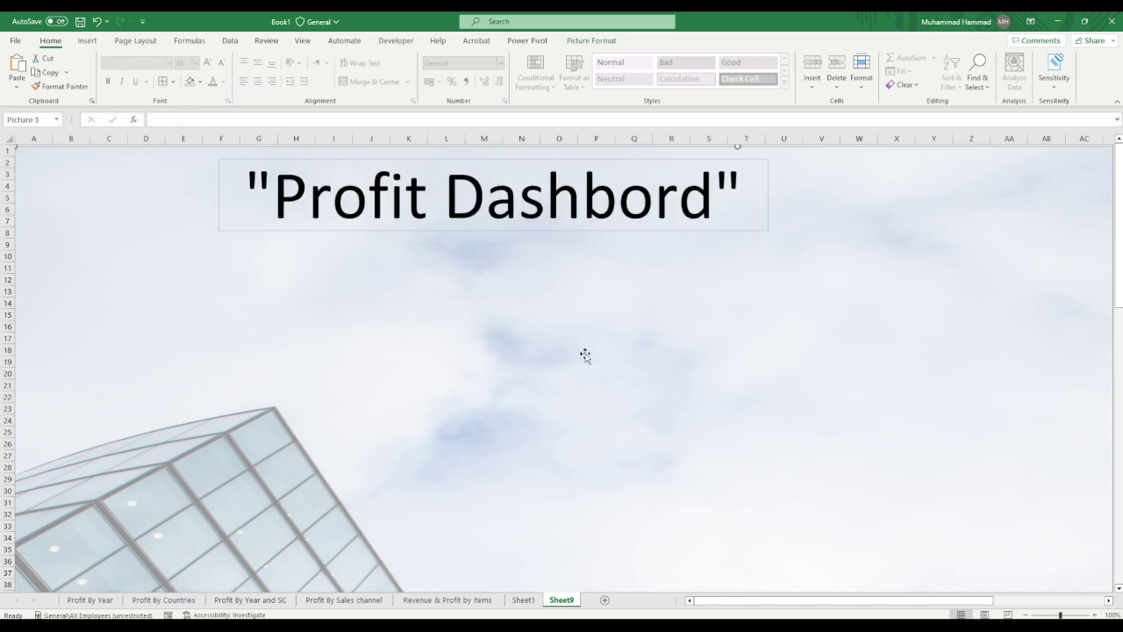
- Set the title text box's outline to No Outline
{"action": "left_click", "coordinate": [766, 227]}
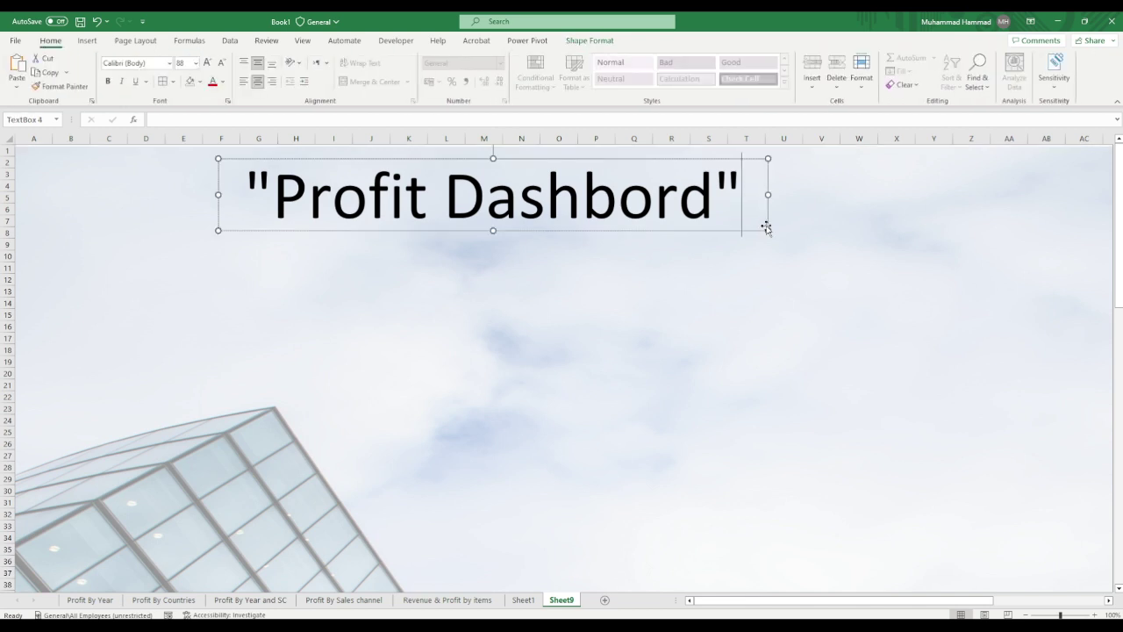
{"action": "right_click", "coordinate": [766, 227]}
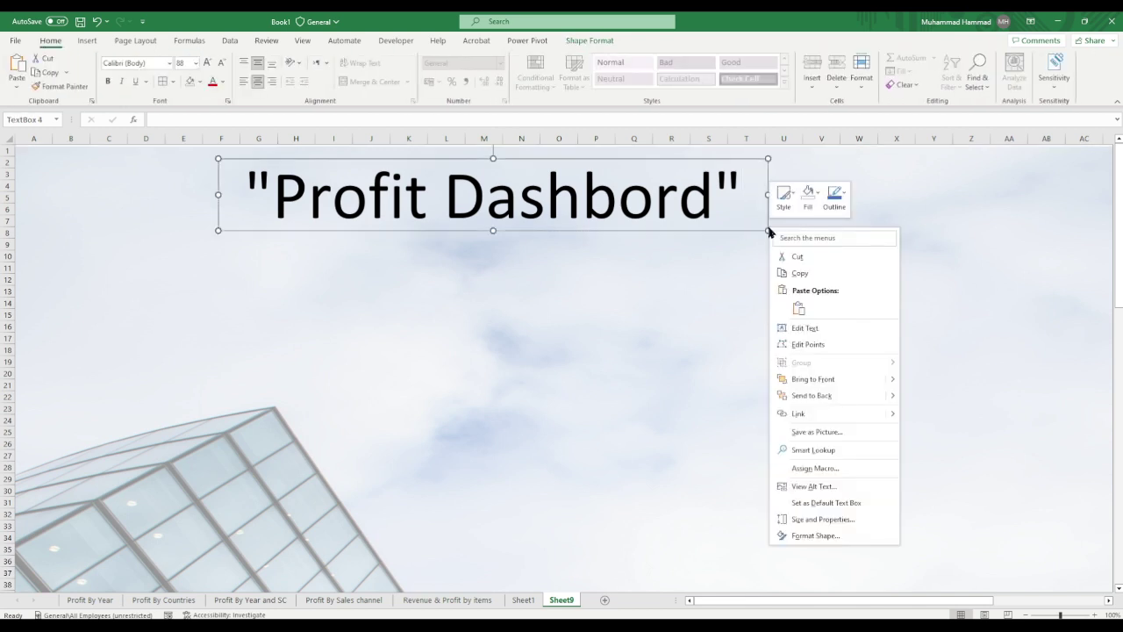
{"action": "left_click", "coordinate": [840, 202]}
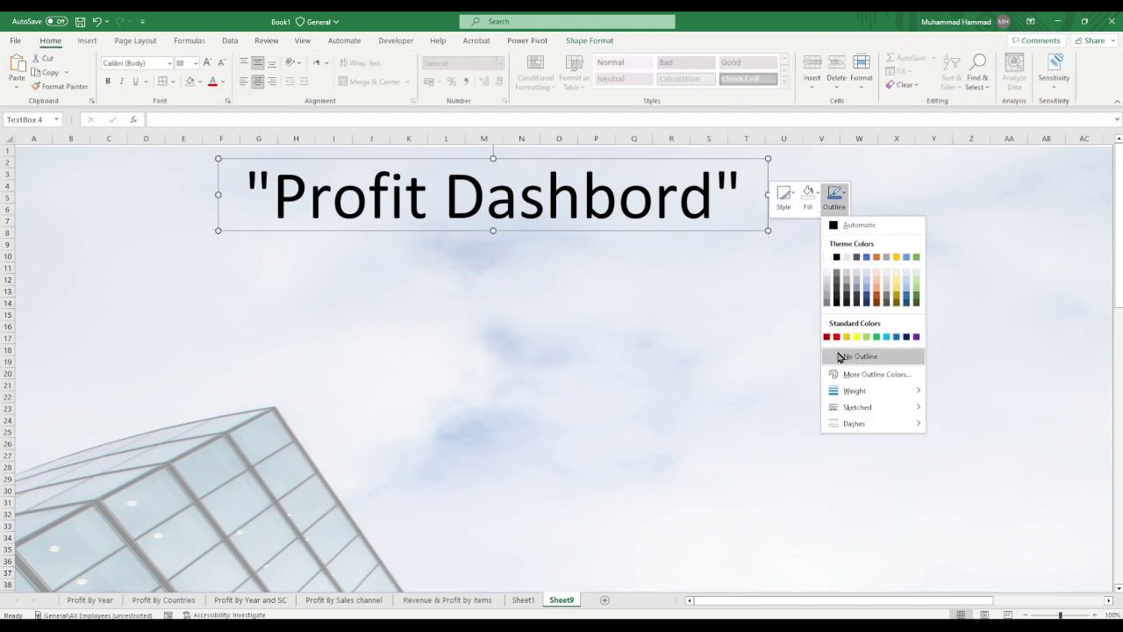
{"action": "left_click", "coordinate": [842, 355]}
{"action": "left_click", "coordinate": [760, 346]}
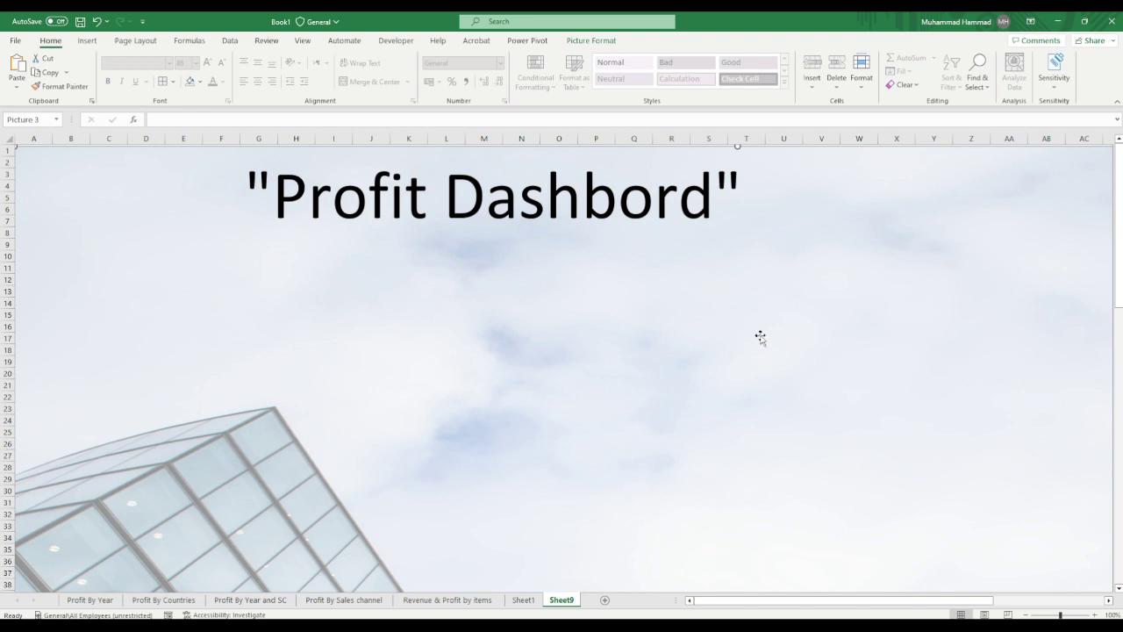
{"action": "scroll", "coordinate": [757, 366], "scroll_direction": "down", "scroll_amount": 1, "text": "ctrl"}
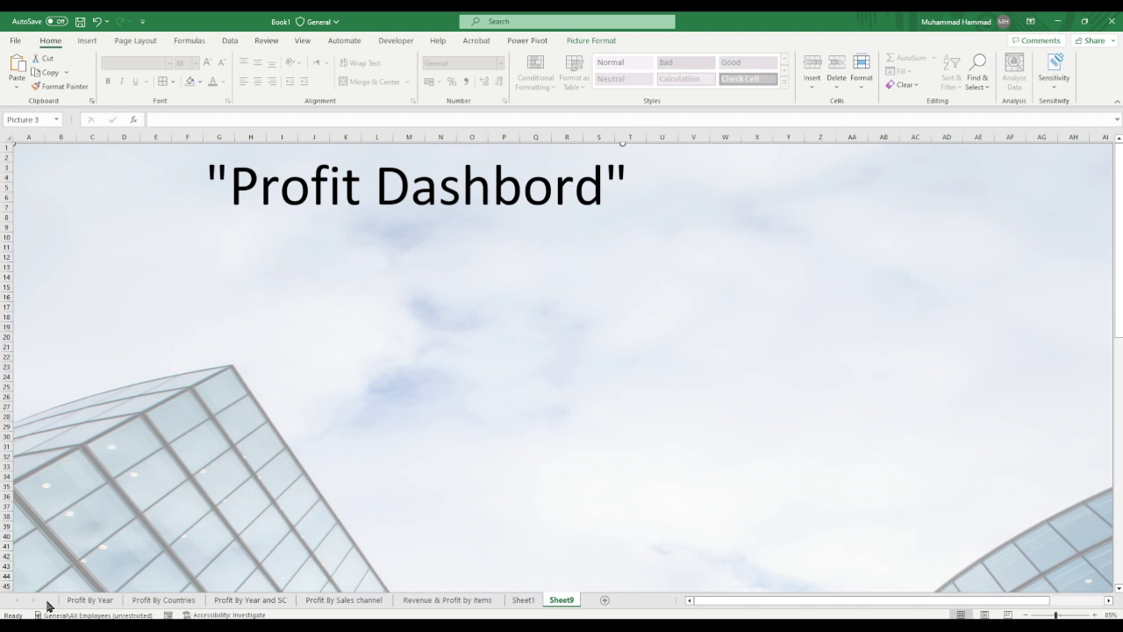
- Paste the Total Profit by Year chart onto Sheet9 just below the title
{"action": "left_click", "coordinate": [89, 600]}
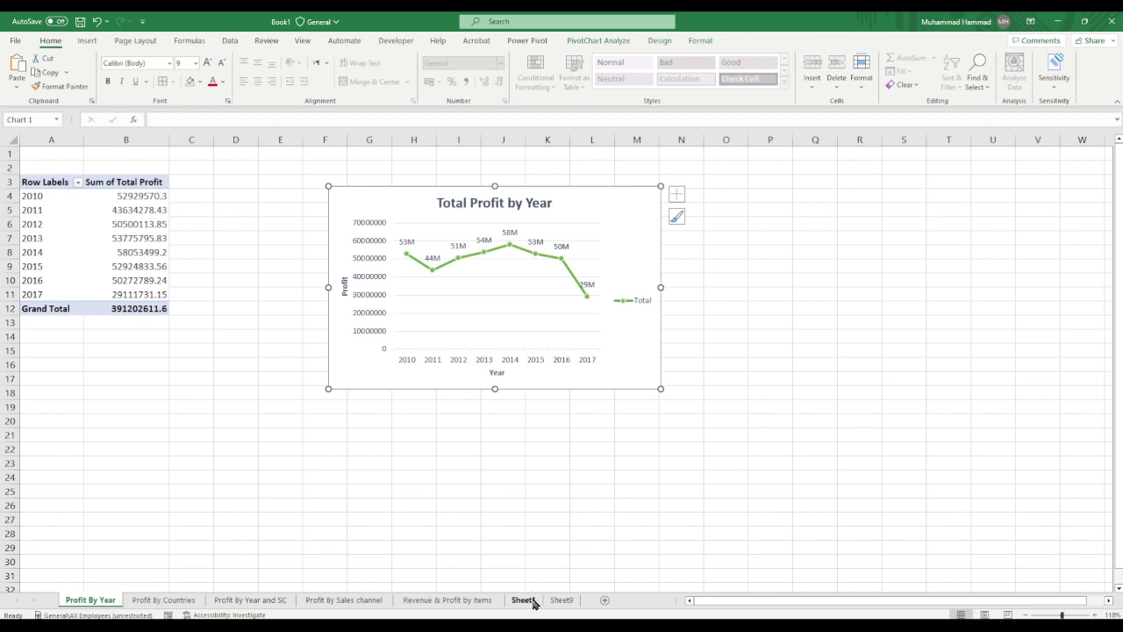
{"action": "left_click", "coordinate": [562, 601]}
{"action": "key", "text": "ctrl+v"}
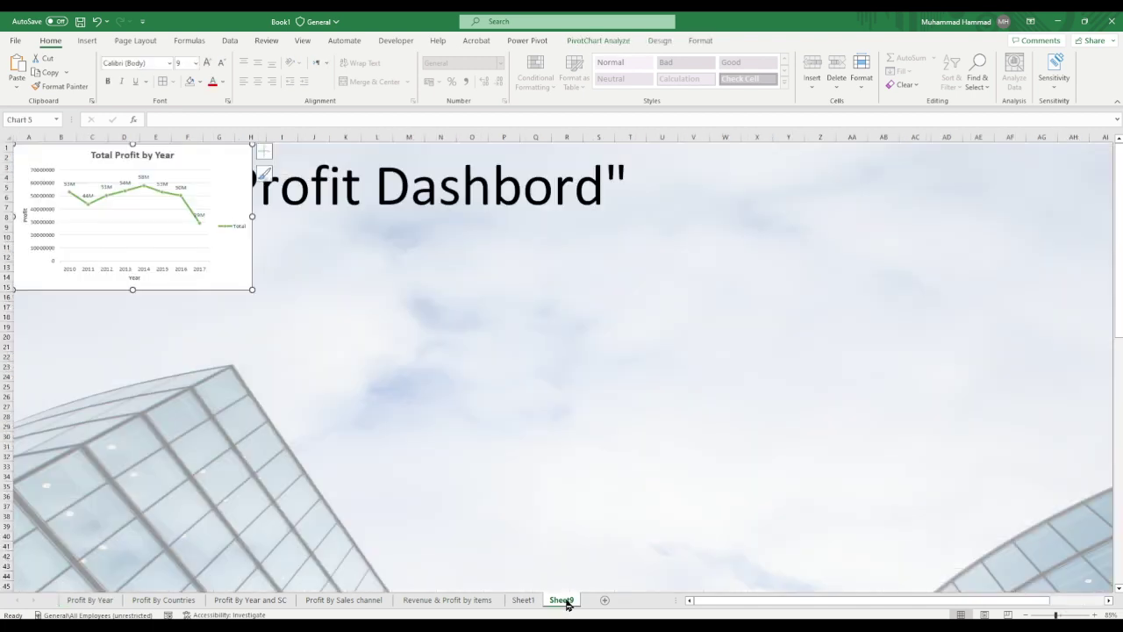
{"action": "left_click_drag", "start_coordinate": [244, 265], "coordinate": [235, 334]}
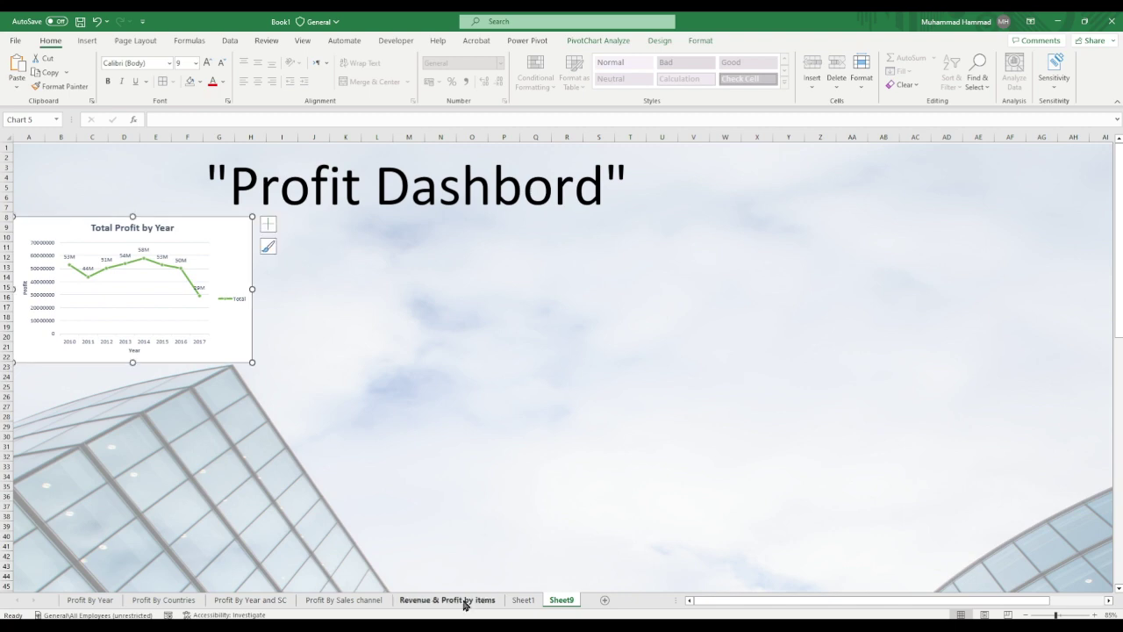
- Add the Profit By Countries map beside the yearly chart, resized to match its height
{"action": "left_click", "coordinate": [132, 601]}
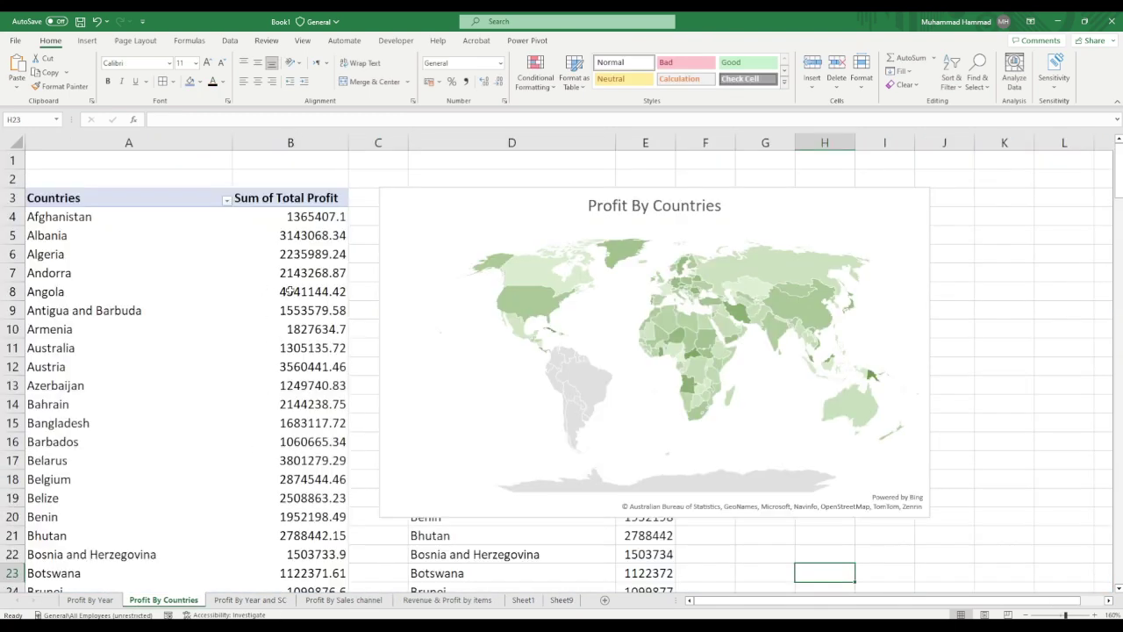
{"action": "left_click", "coordinate": [531, 230]}
{"action": "left_click", "coordinate": [527, 205]}
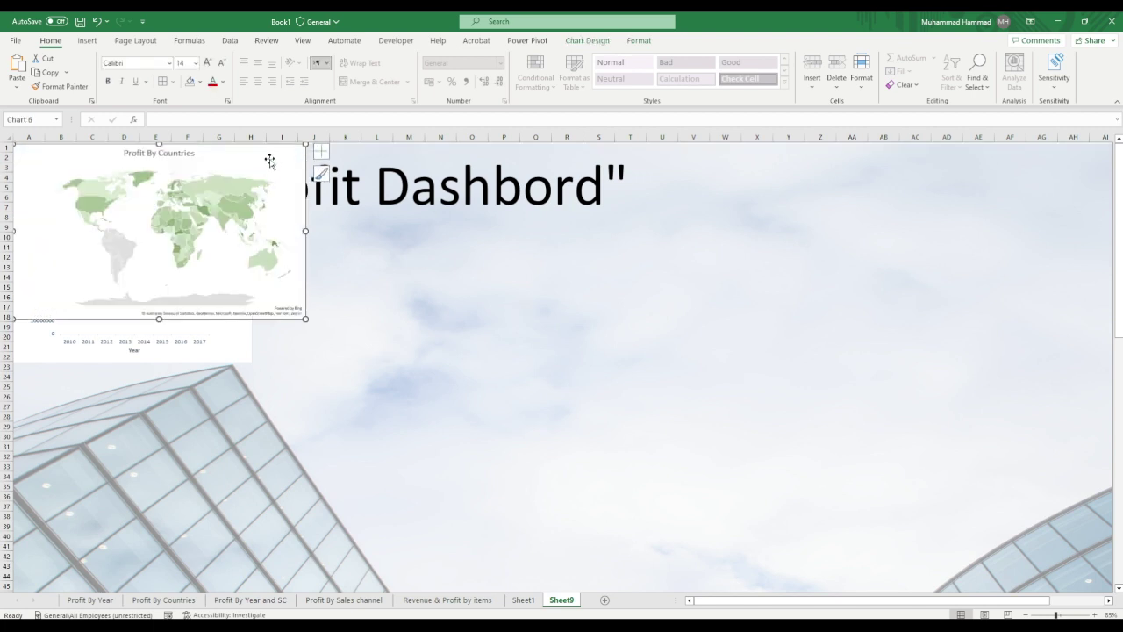
{"action": "mouse_move", "coordinate": [268, 158]}
{"action": "left_mouse_down"}
{"action": "mouse_move", "coordinate": [395, 241]}
{"action": "mouse_move", "coordinate": [508, 229]}
{"action": "left_mouse_up"}
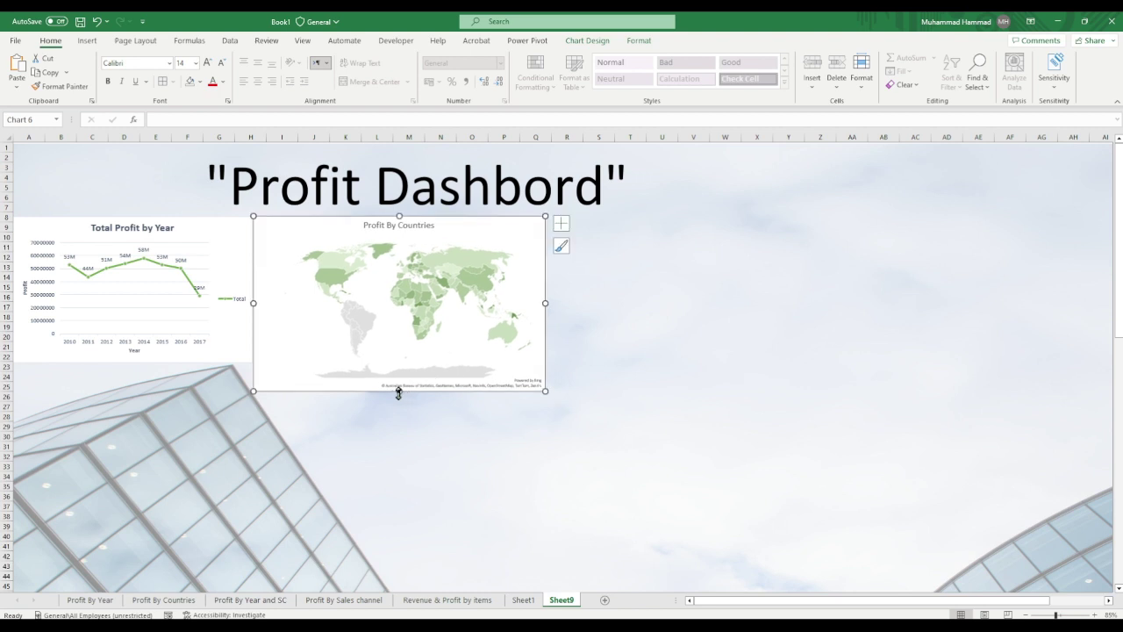
{"action": "left_click_drag", "start_coordinate": [395, 392], "coordinate": [392, 364]}
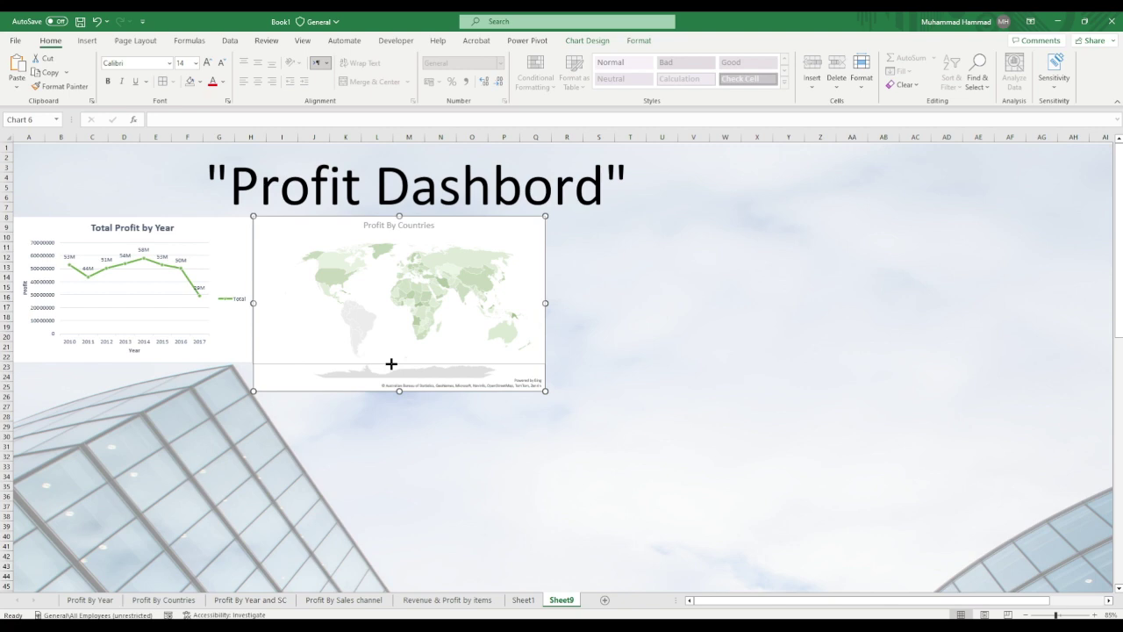
{"action": "left_click", "coordinate": [578, 351]}
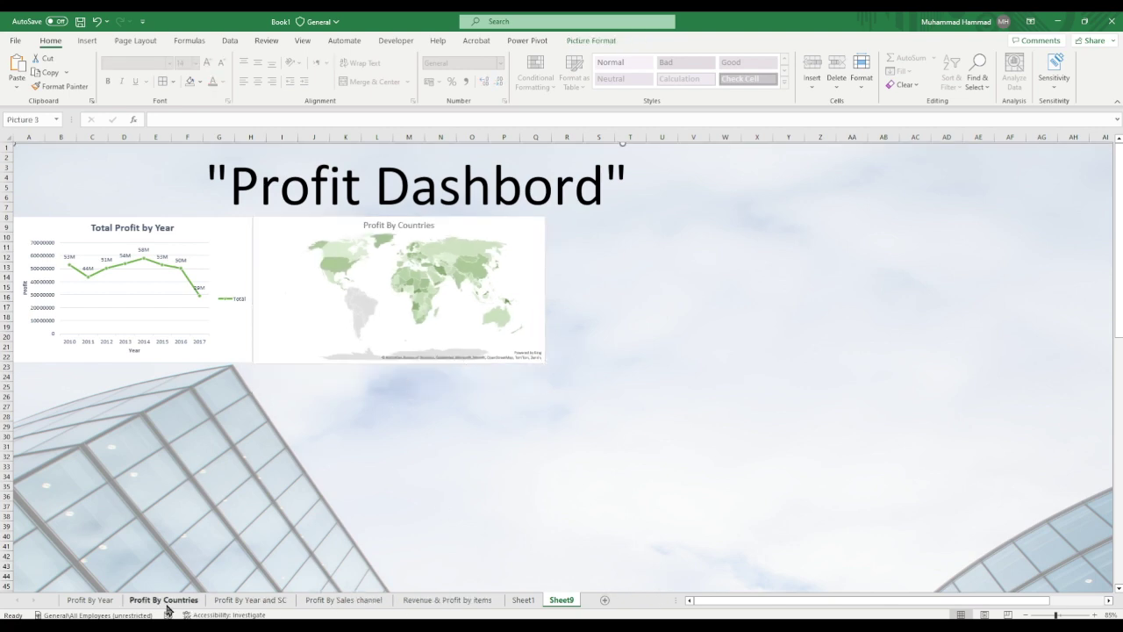
{"action": "left_click", "coordinate": [228, 602]}
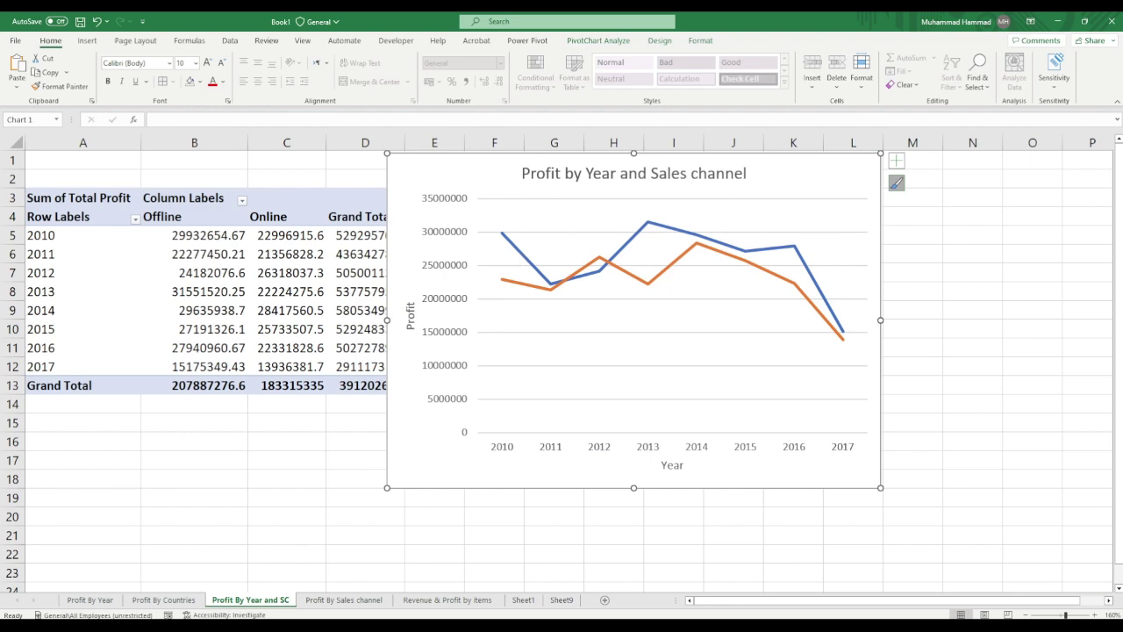
- Paste the Profit by Year and Sales channel chart beside the map and shorten it to match
{"action": "left_click", "coordinate": [561, 602]}
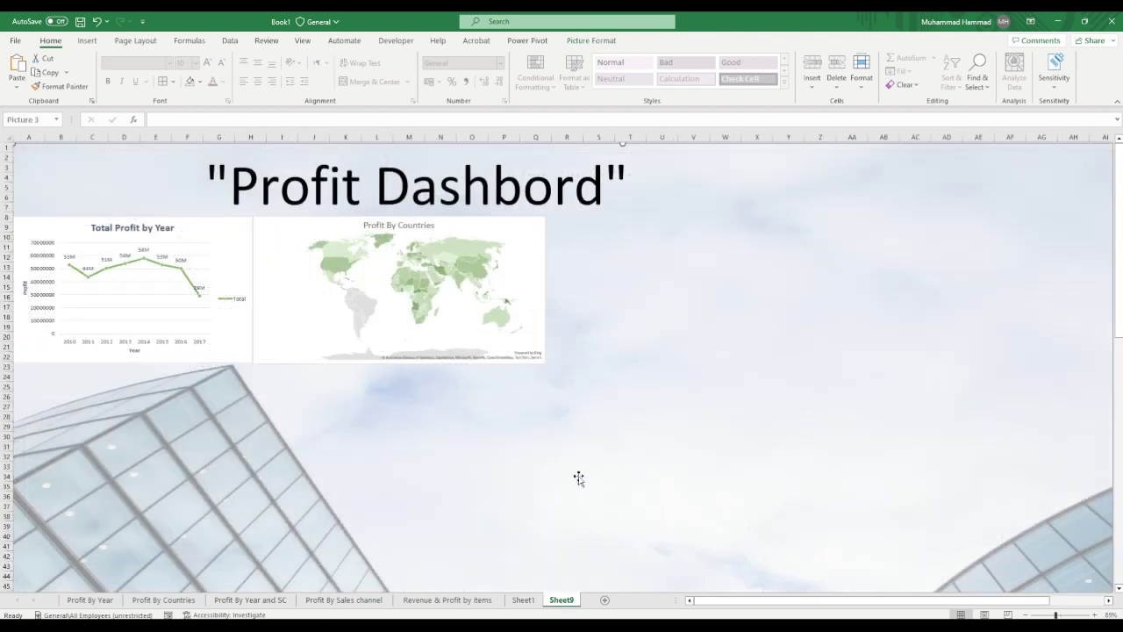
{"action": "key", "text": "ctrl+v"}
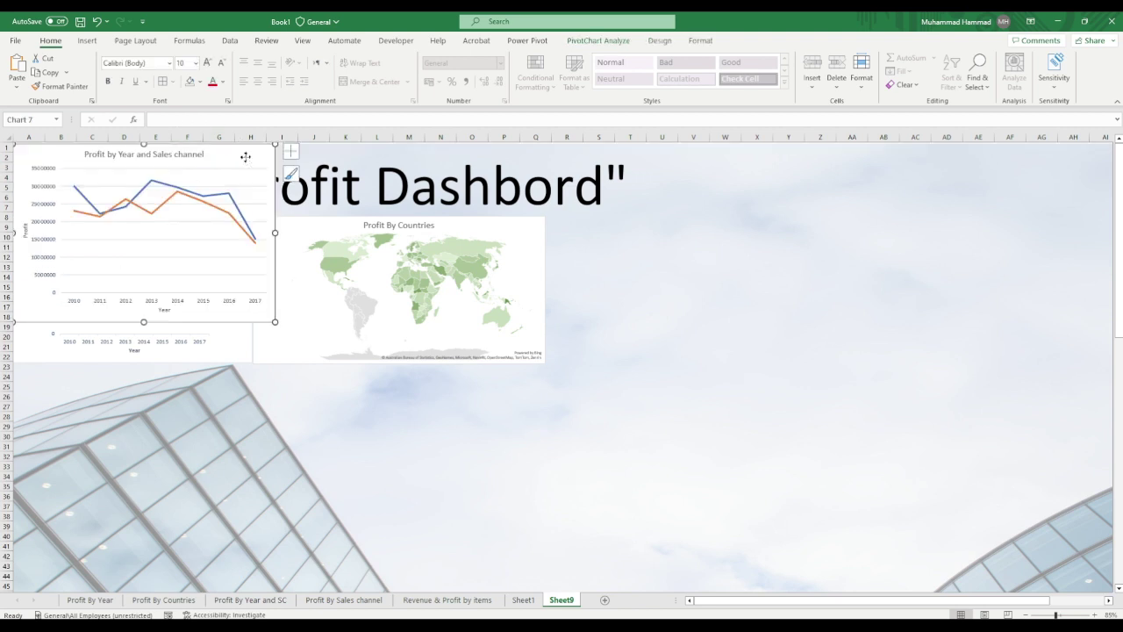
{"action": "mouse_move", "coordinate": [244, 156]}
{"action": "left_mouse_down"}
{"action": "mouse_move", "coordinate": [784, 257]}
{"action": "mouse_move", "coordinate": [776, 229]}
{"action": "left_mouse_up"}
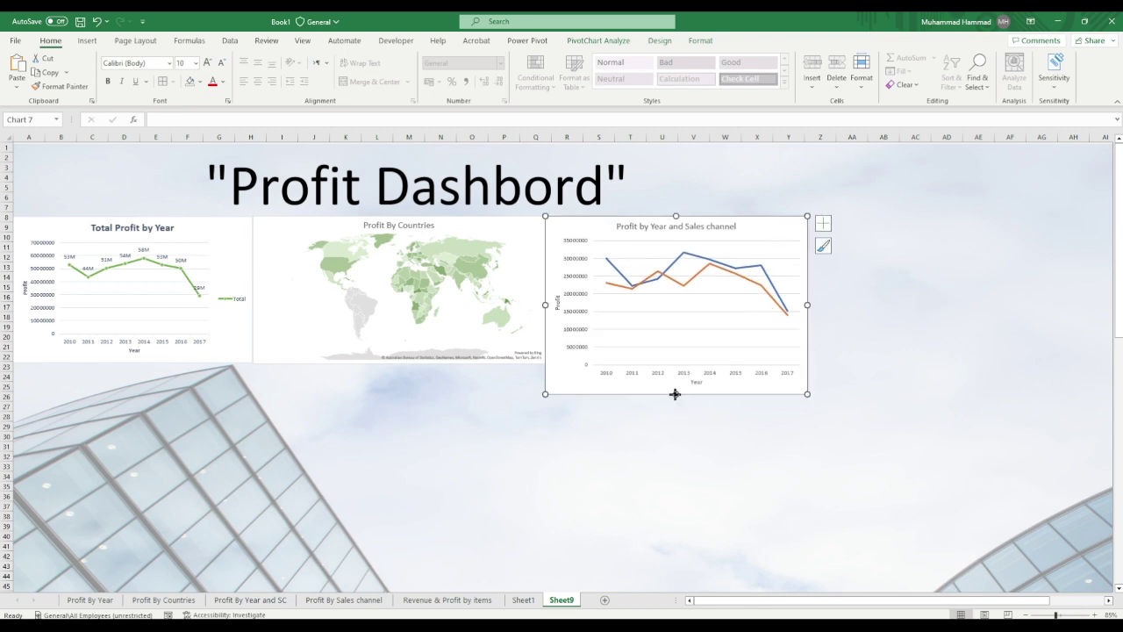
{"action": "left_click_drag", "start_coordinate": [675, 394], "coordinate": [677, 363]}
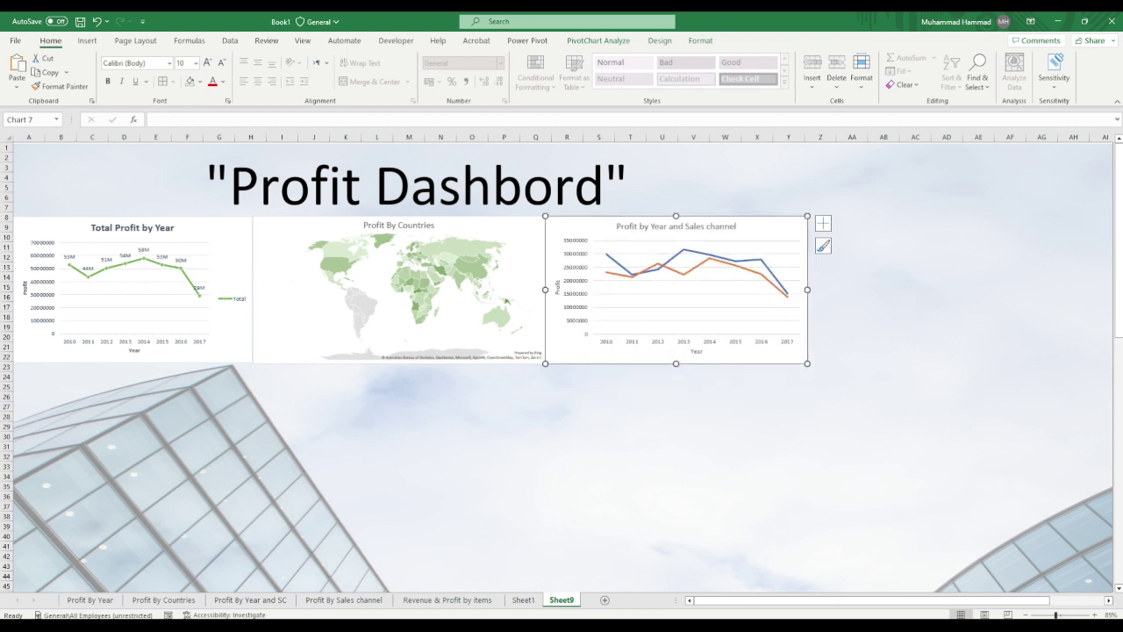
- Try pasting the Sales channel donut chart onto the dashboard, then undo it to restore the line chart
{"action": "left_click", "coordinate": [333, 603]}
{"action": "left_click", "coordinate": [595, 226]}
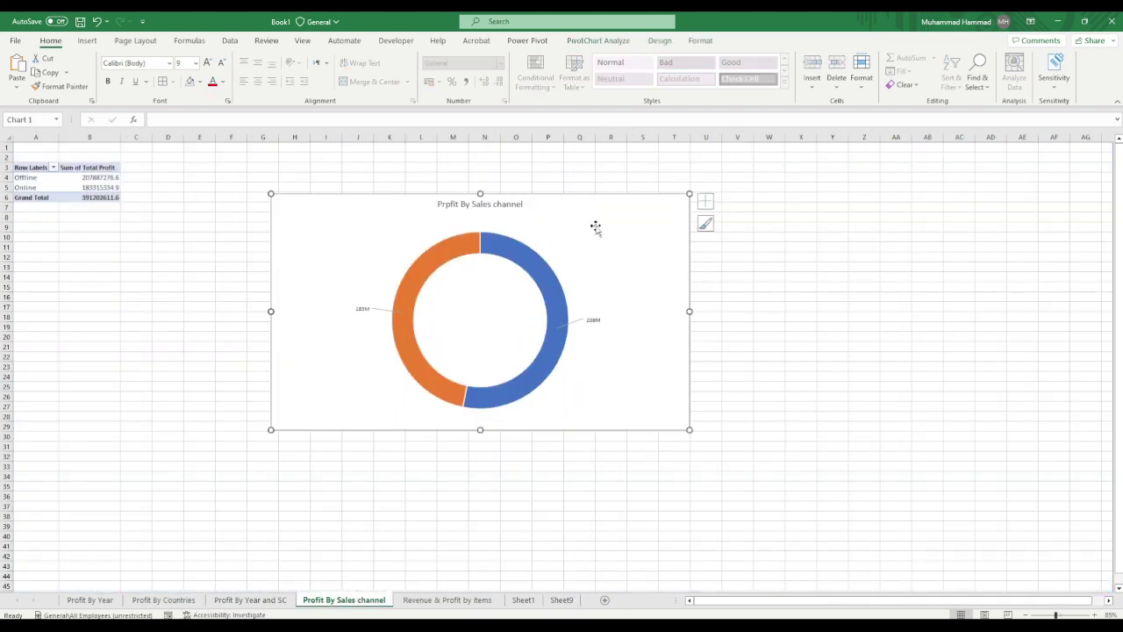
{"action": "left_click", "coordinate": [562, 602]}
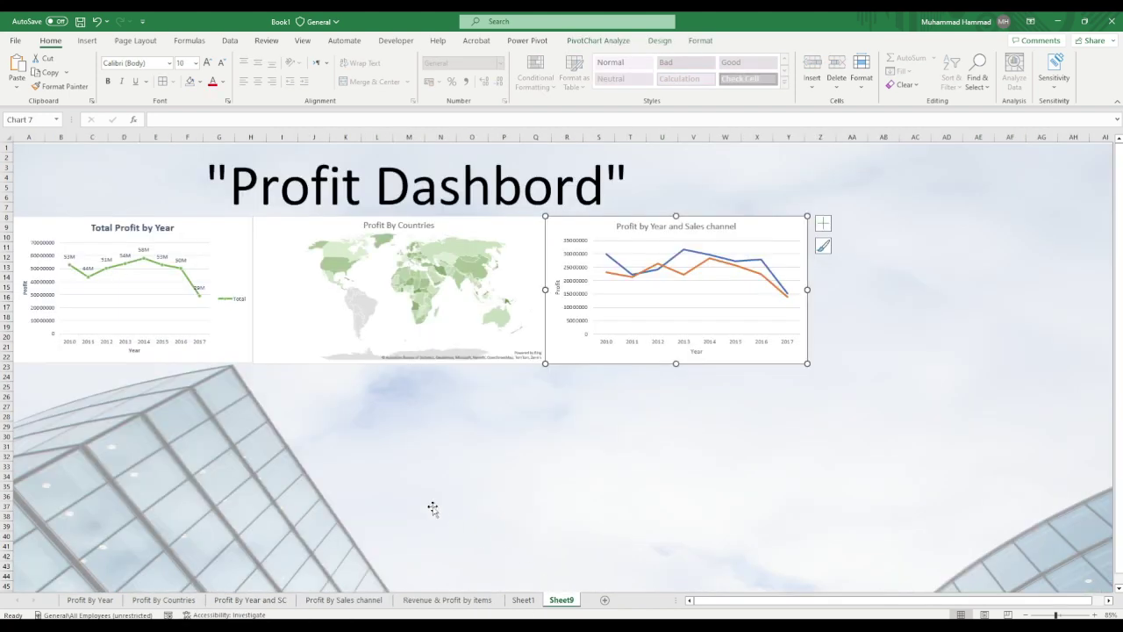
{"action": "key", "text": "ctrl+v"}
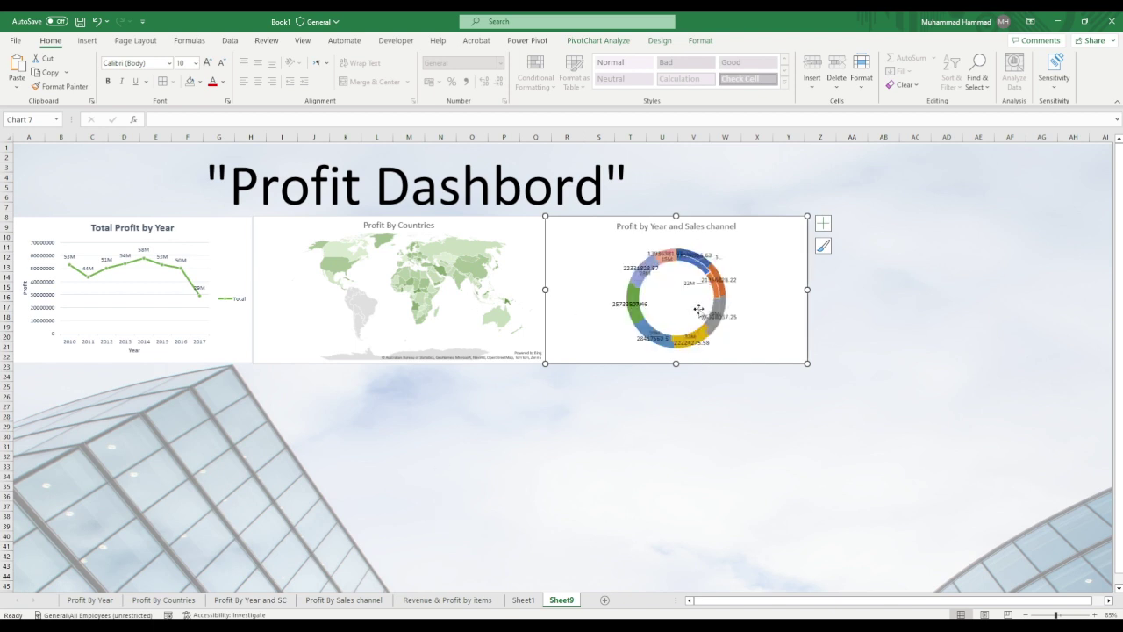
{"action": "mouse_move", "coordinate": [773, 276]}
{"action": "left_mouse_down"}
{"action": "mouse_move", "coordinate": [728, 377]}
{"action": "mouse_move", "coordinate": [760, 329]}
{"action": "left_mouse_up"}
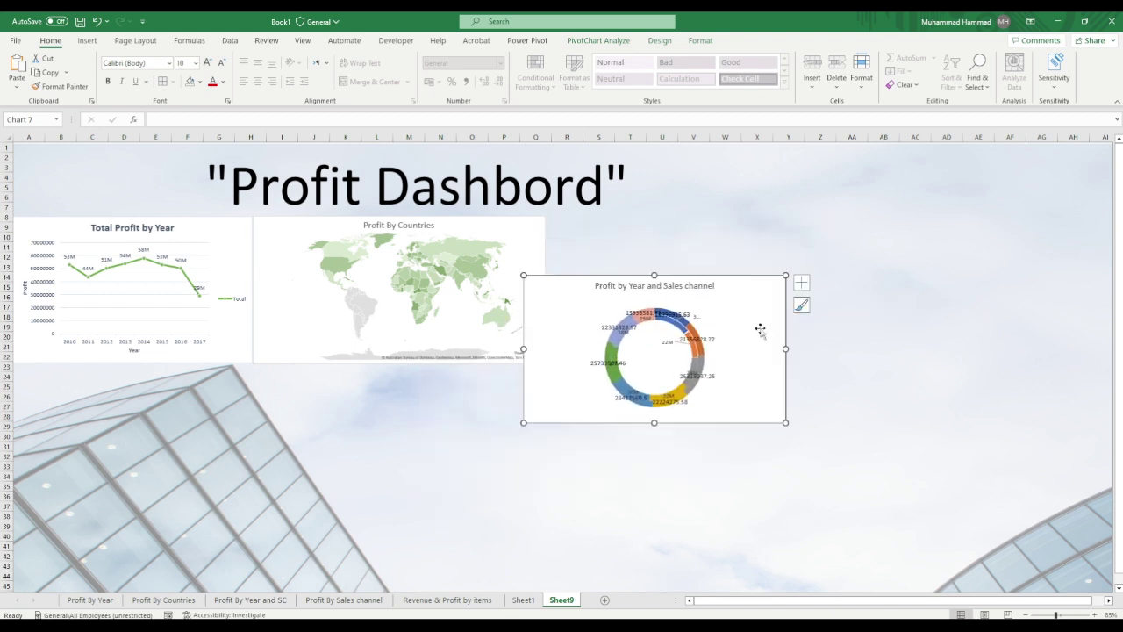
{"action": "key", "text": "ctrl+z"}
{"action": "key", "text": "ctrl+z"}
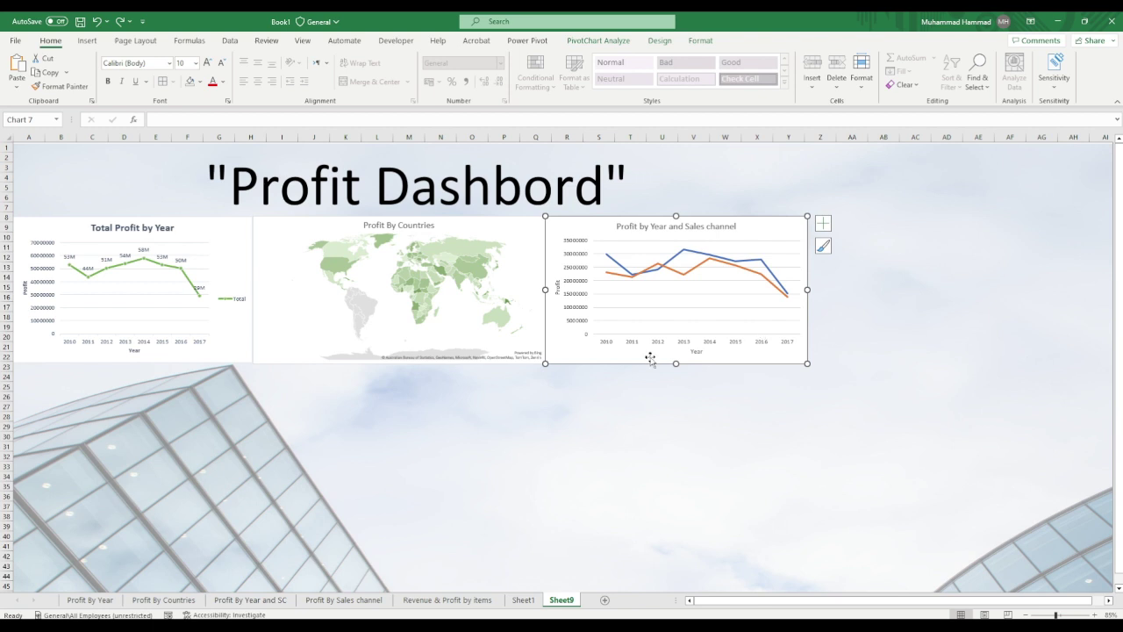
- Move the donut chart below Total Profit by Year and shrink its width and height
{"action": "left_click", "coordinate": [182, 430]}
{"action": "key", "text": "ctrl+z"}
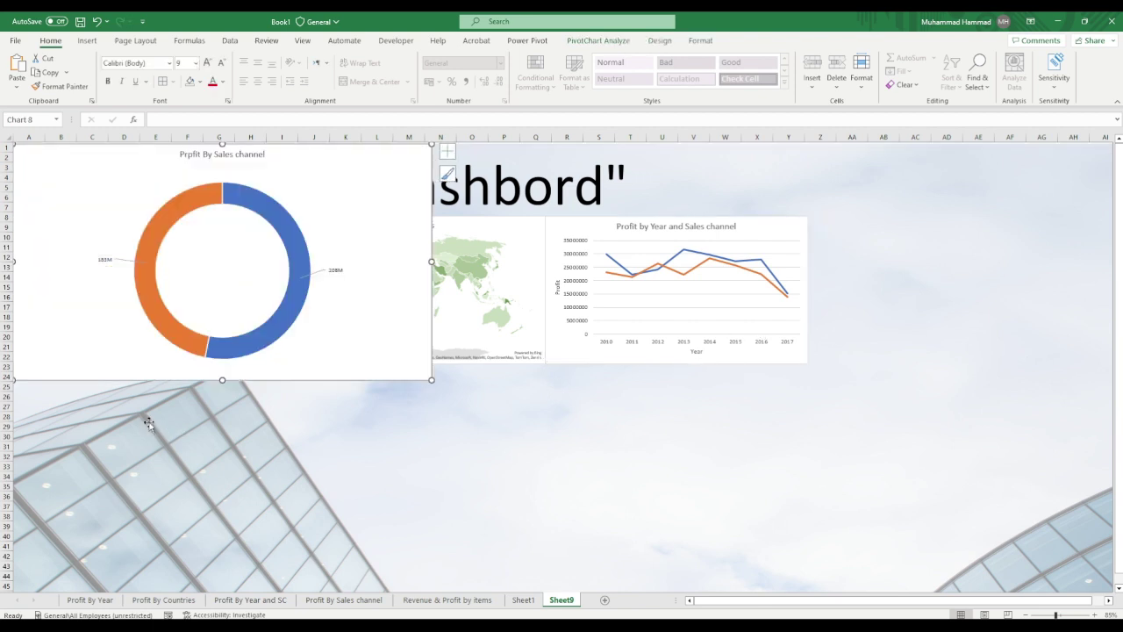
{"action": "left_click_drag", "start_coordinate": [360, 180], "coordinate": [359, 396]}
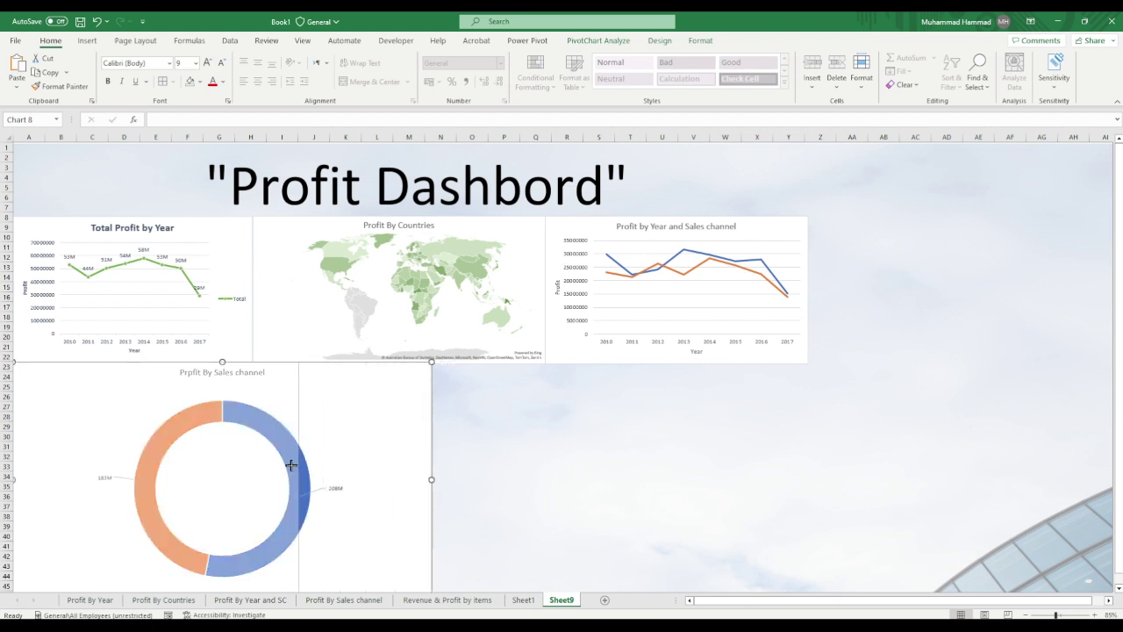
{"action": "left_click_drag", "start_coordinate": [367, 475], "coordinate": [252, 465]}
{"action": "scroll", "coordinate": [348, 488], "scroll_direction": "down", "scroll_amount": 3}
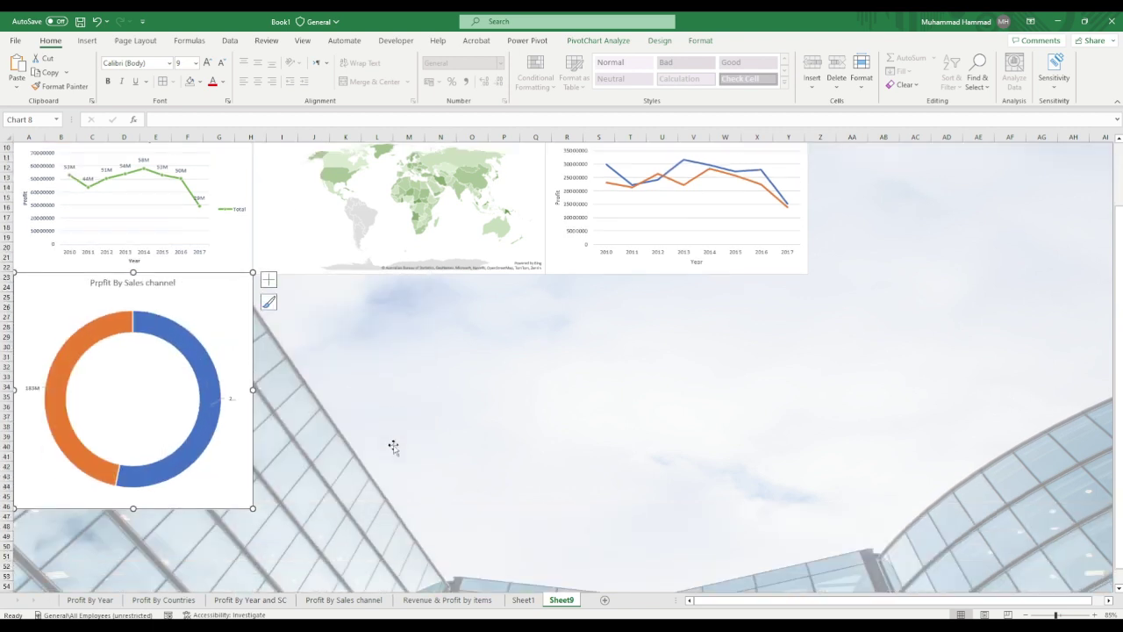
{"action": "left_click_drag", "start_coordinate": [132, 508], "coordinate": [130, 410]}
{"action": "left_click", "coordinate": [243, 474]}
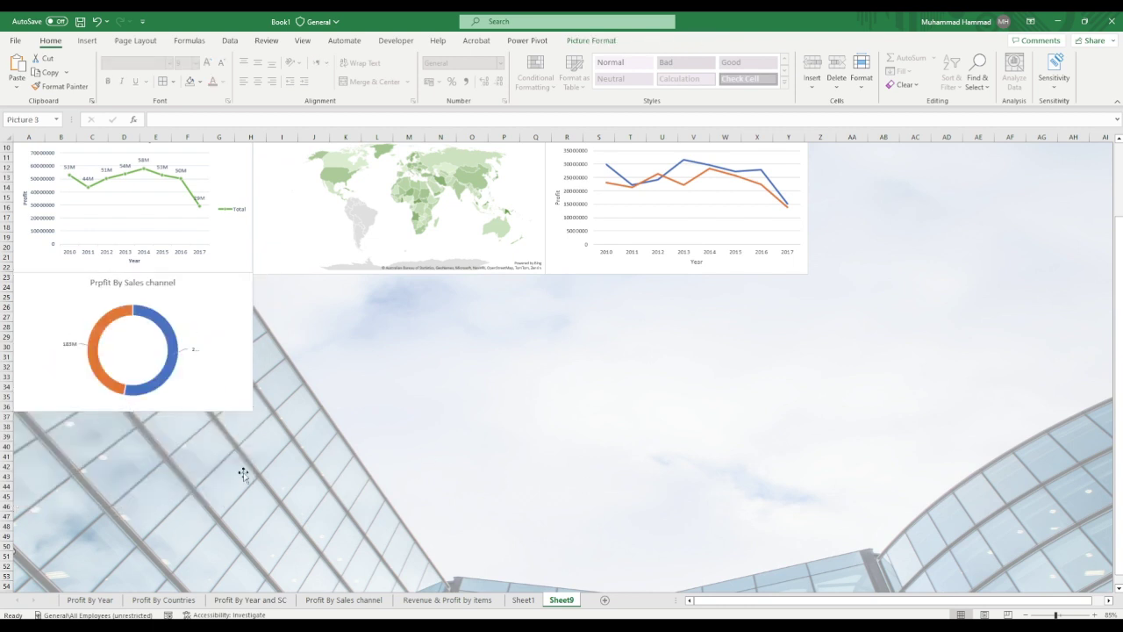
- Check the Revenue & Profit by items sheet, then select the Profit by Year and Sales channel chart
{"action": "left_click", "coordinate": [477, 602]}
{"action": "left_click", "coordinate": [564, 602]}
{"action": "left_click", "coordinate": [800, 182]}
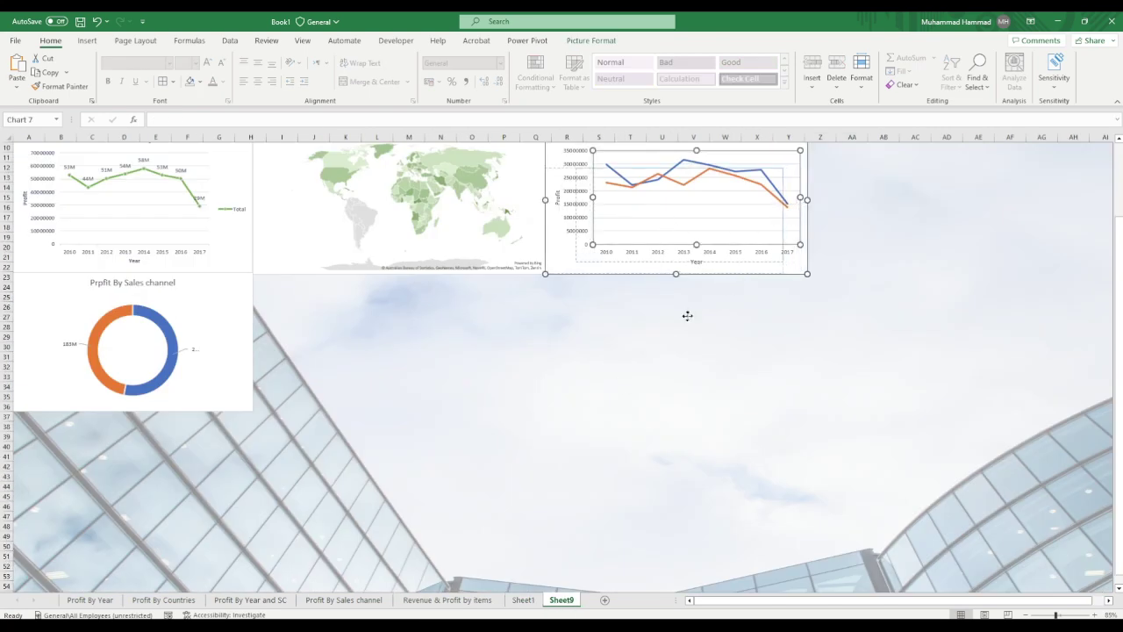
- Move the line chart under the map beside the donut, aligning it and widening it rightward
{"action": "left_click_drag", "start_coordinate": [563, 365], "coordinate": [564, 368]}
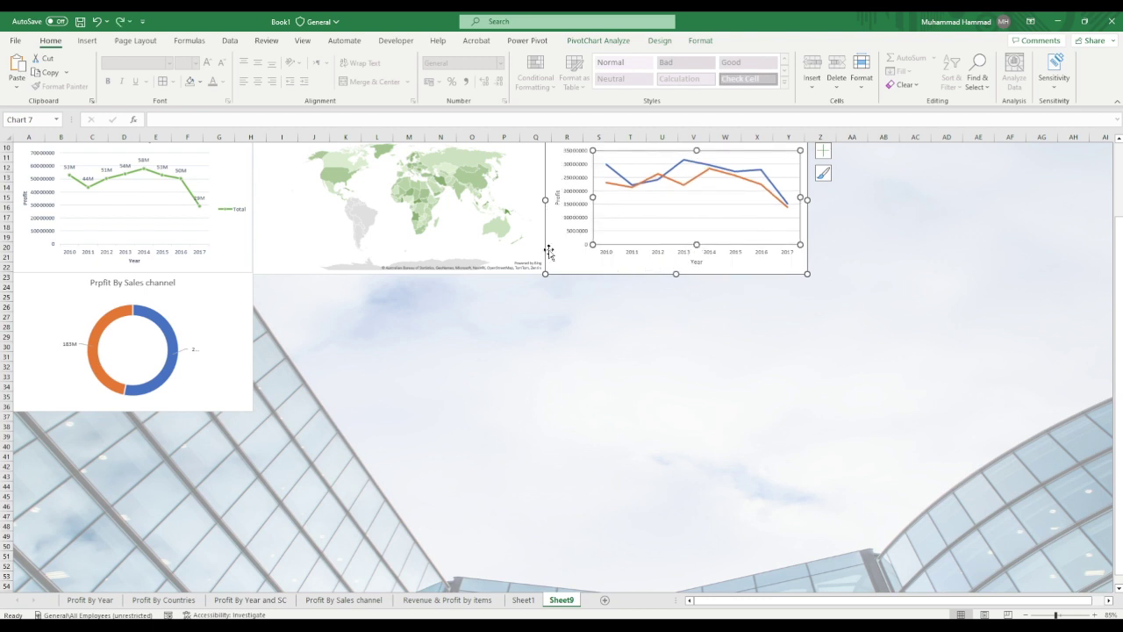
{"action": "left_click_drag", "start_coordinate": [564, 255], "coordinate": [270, 402]}
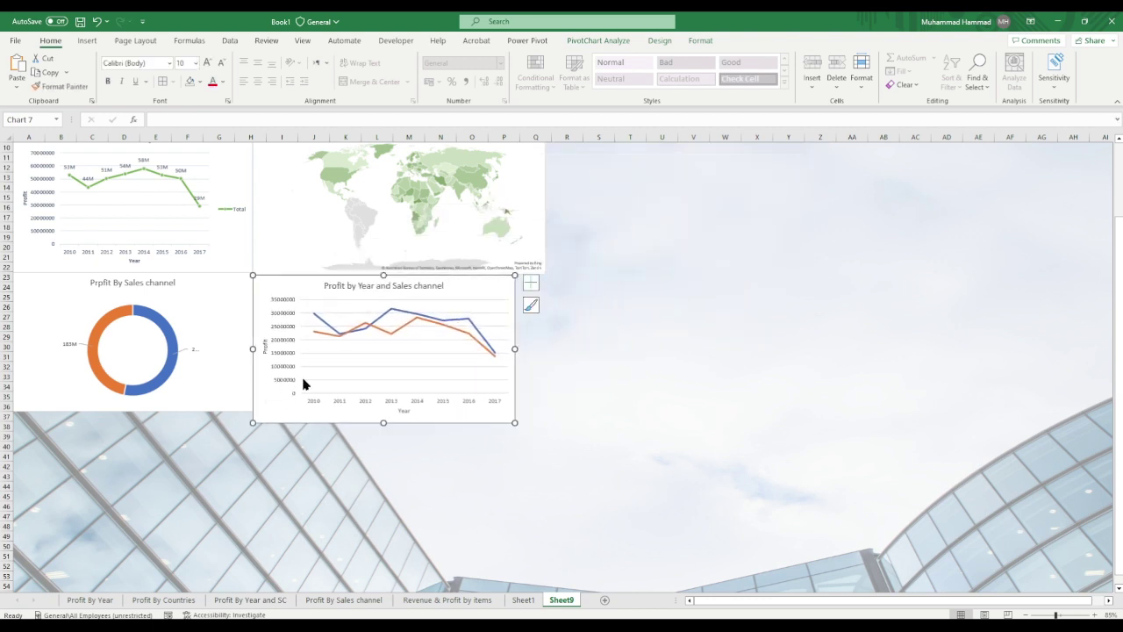
{"action": "left_click", "coordinate": [474, 265]}
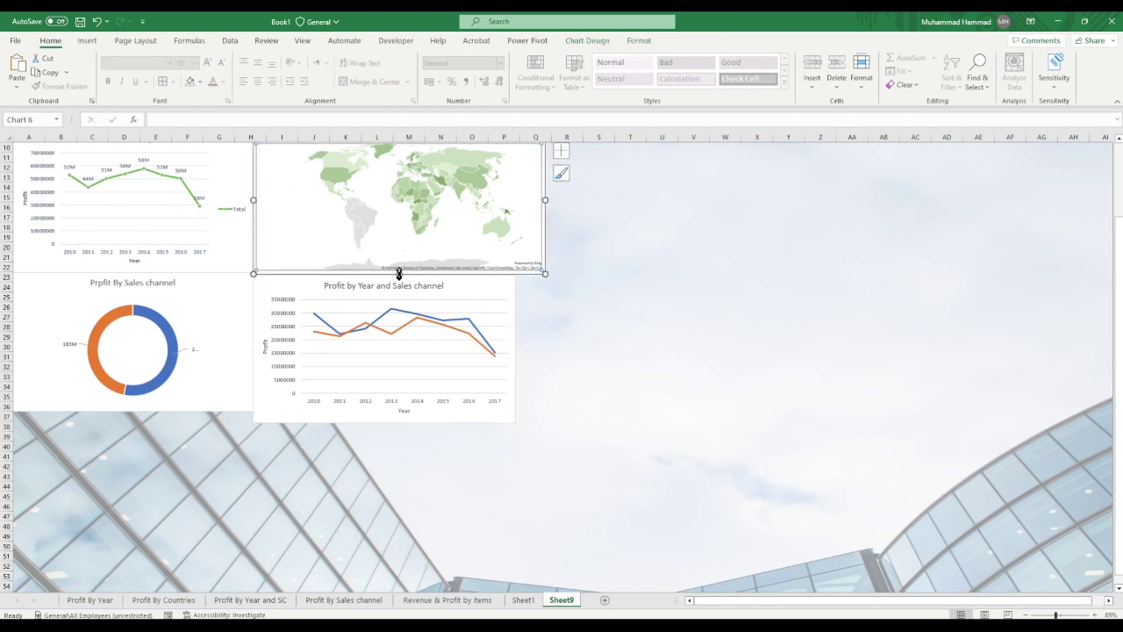
{"action": "left_click_drag", "start_coordinate": [398, 273], "coordinate": [396, 270]}
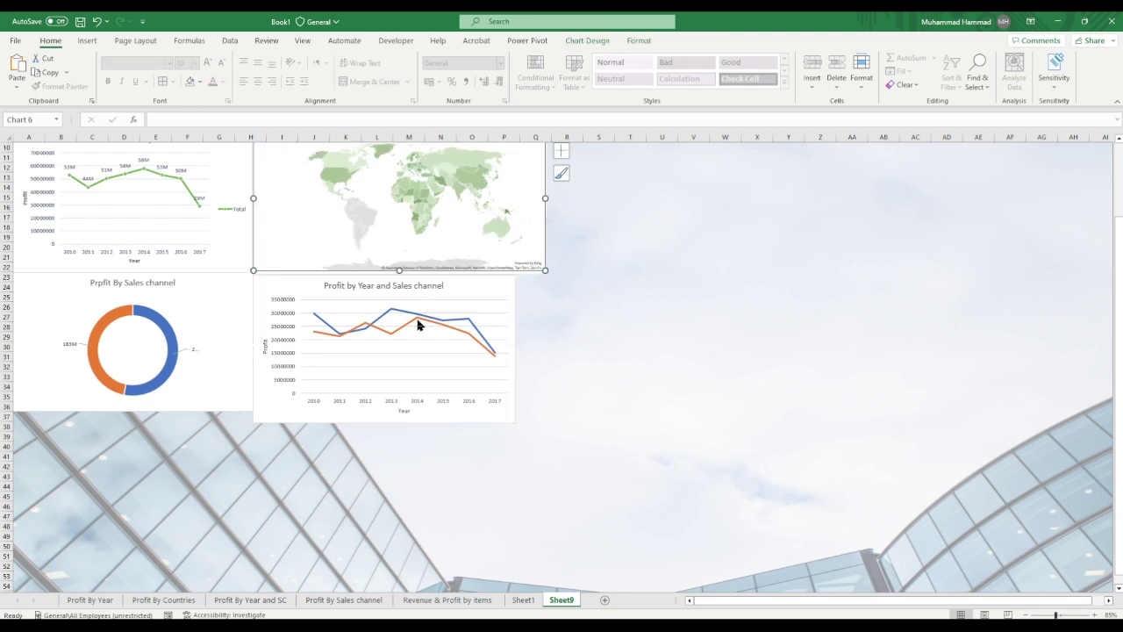
{"action": "left_click_drag", "start_coordinate": [477, 290], "coordinate": [475, 290]}
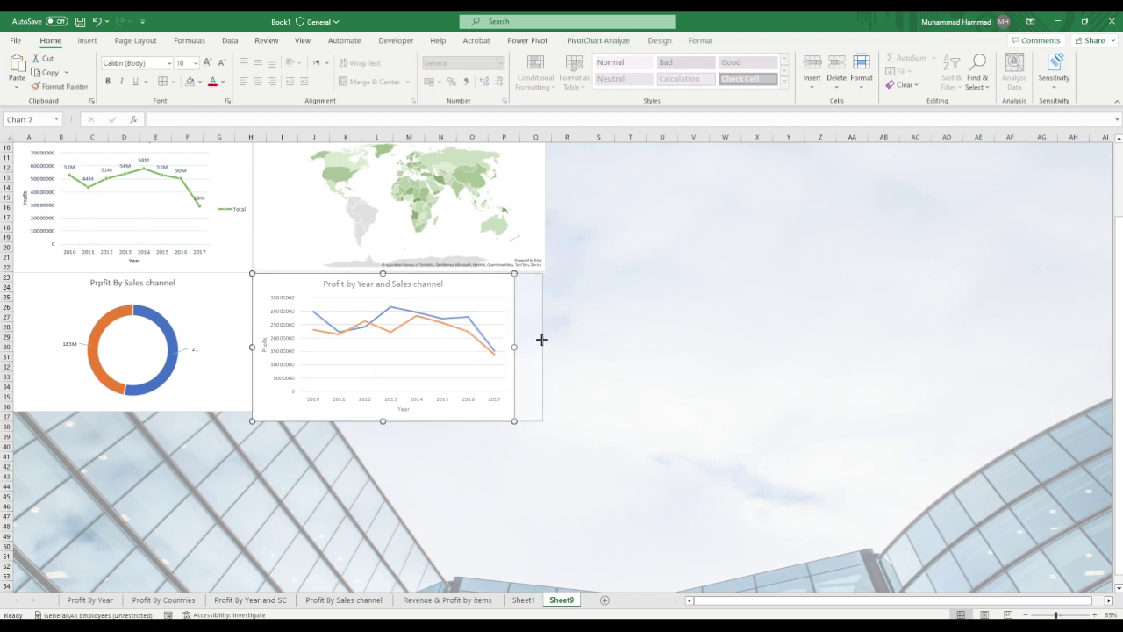
{"action": "left_click_drag", "start_coordinate": [515, 346], "coordinate": [540, 347]}
{"action": "left_click", "coordinate": [469, 336]}
{"action": "left_click_drag", "start_coordinate": [470, 337], "coordinate": [520, 287]}
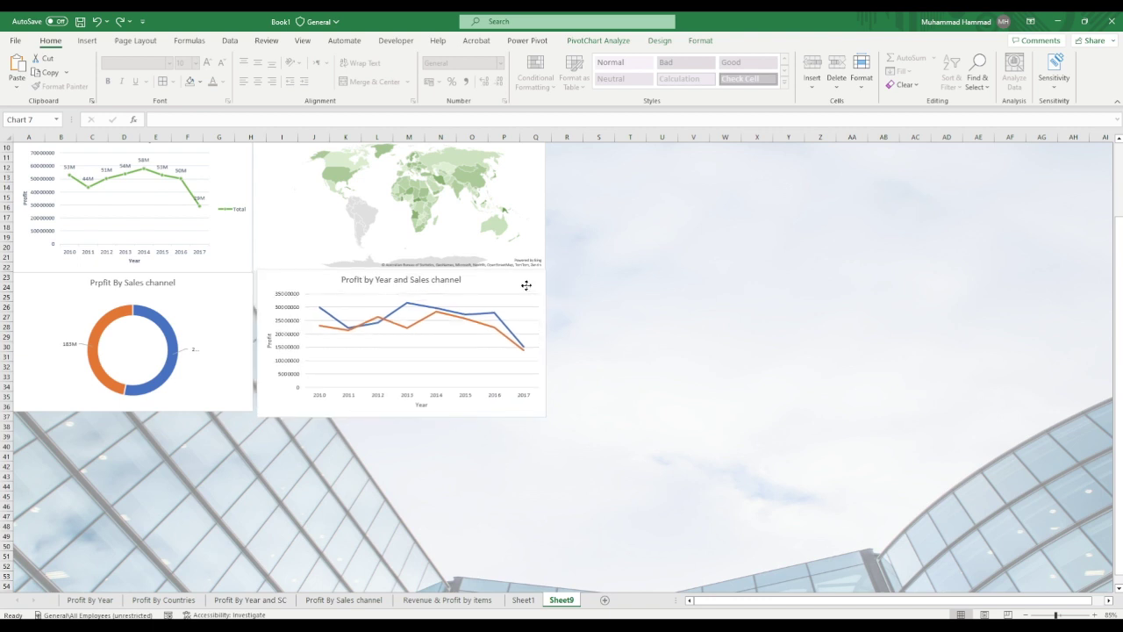
{"action": "left_click", "coordinate": [522, 288]}
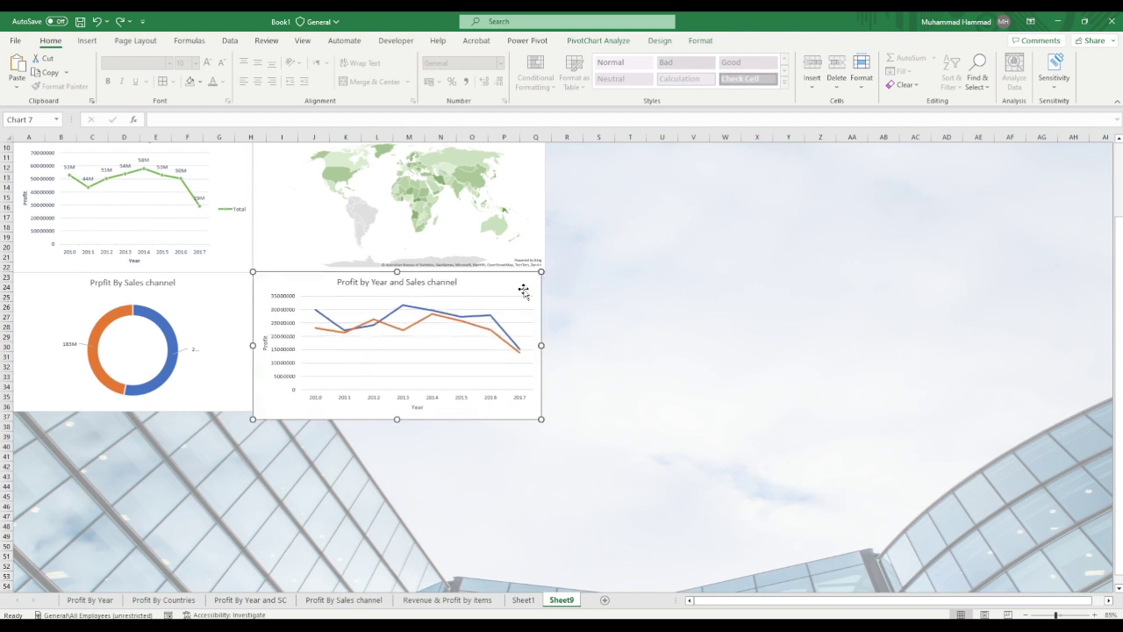
{"action": "left_click_drag", "start_coordinate": [543, 345], "coordinate": [549, 343]}
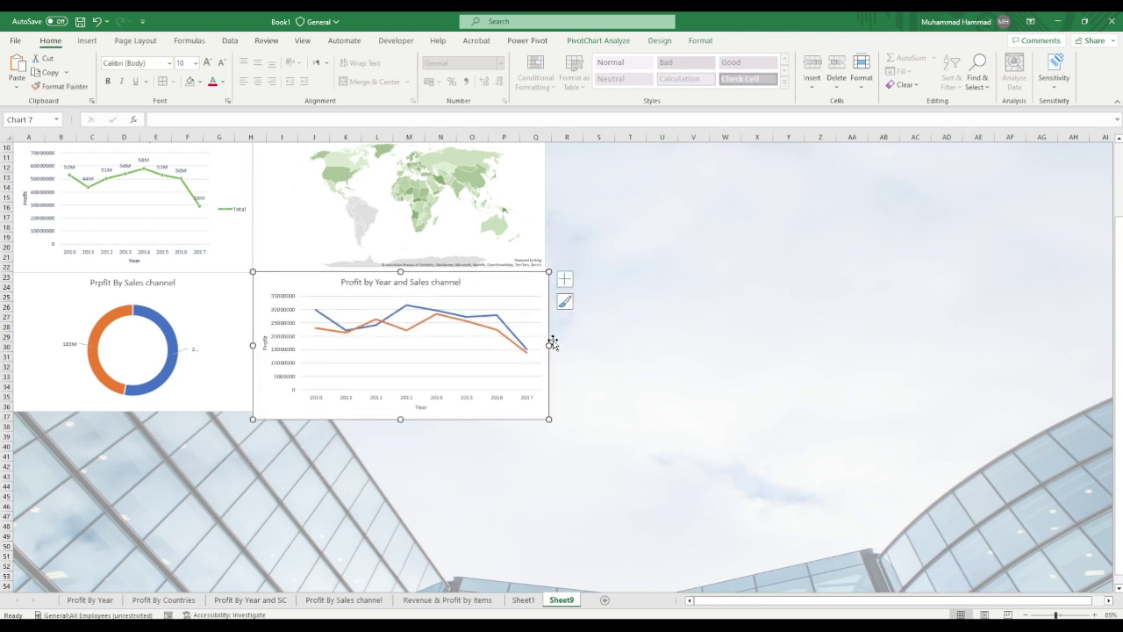
{"action": "left_click", "coordinate": [611, 293]}
- Match the map's and line chart's right edges, and shorten the line chart to the donut's height
{"action": "left_click", "coordinate": [541, 244]}
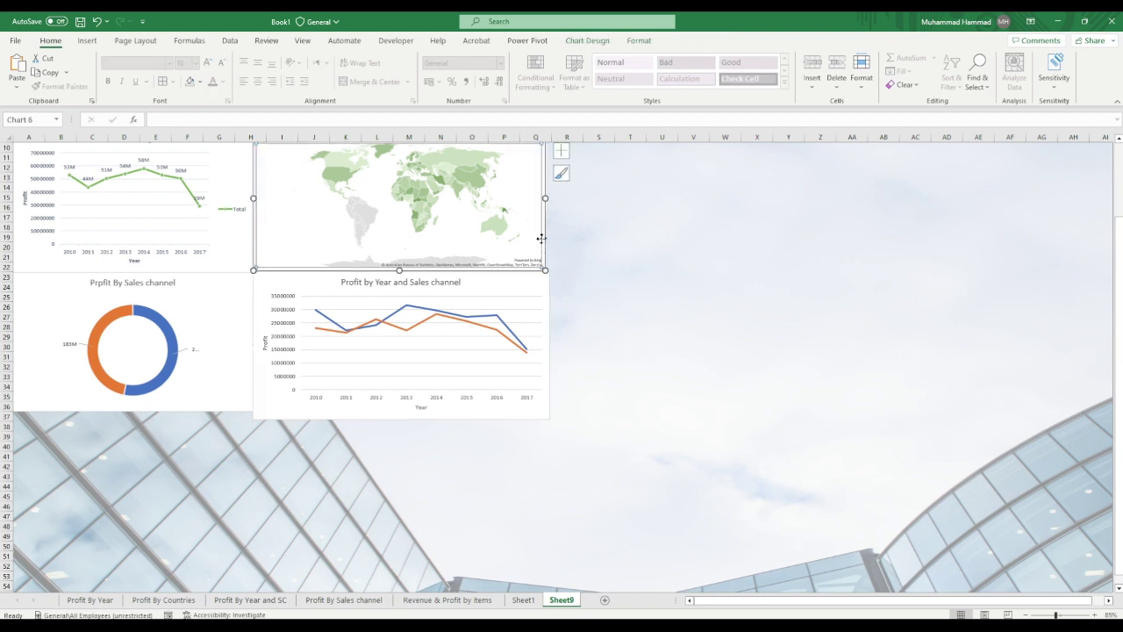
{"action": "left_click_drag", "start_coordinate": [544, 198], "coordinate": [546, 199]}
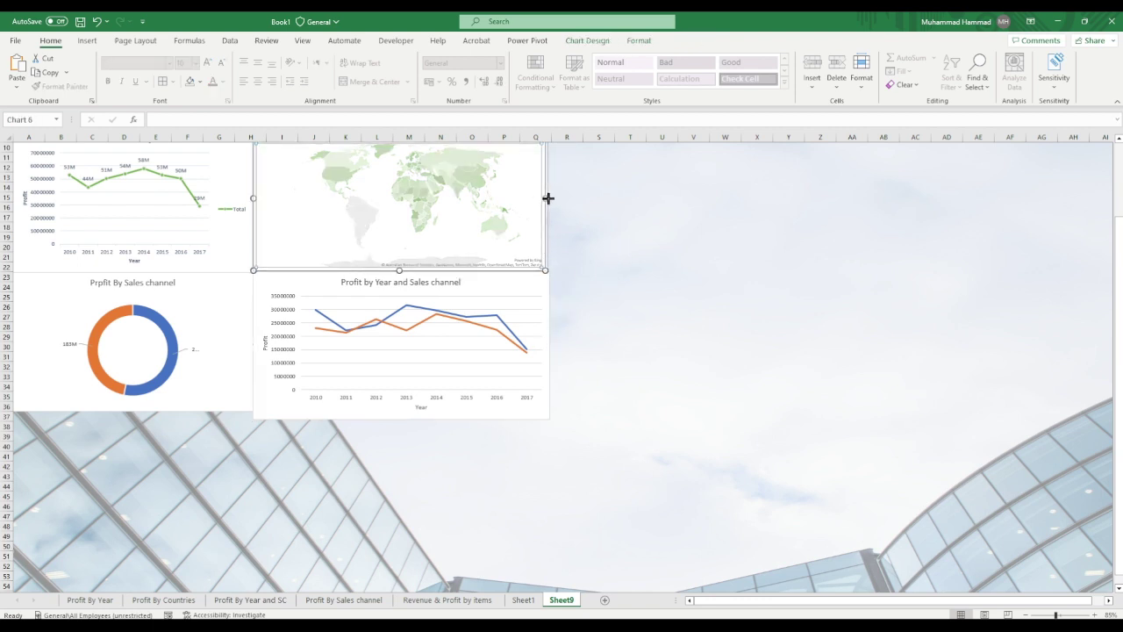
{"action": "left_click", "coordinate": [645, 319]}
{"action": "left_click", "coordinate": [539, 200]}
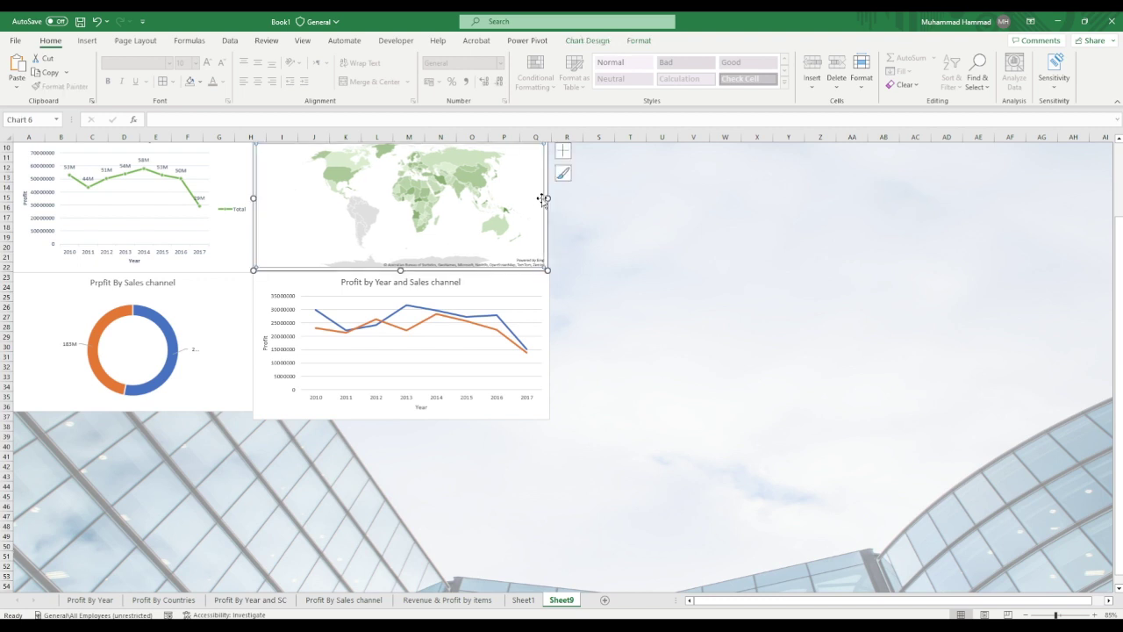
{"action": "left_click_drag", "start_coordinate": [545, 197], "coordinate": [564, 225]}
{"action": "left_click", "coordinate": [602, 290]}
{"action": "left_click", "coordinate": [531, 368]}
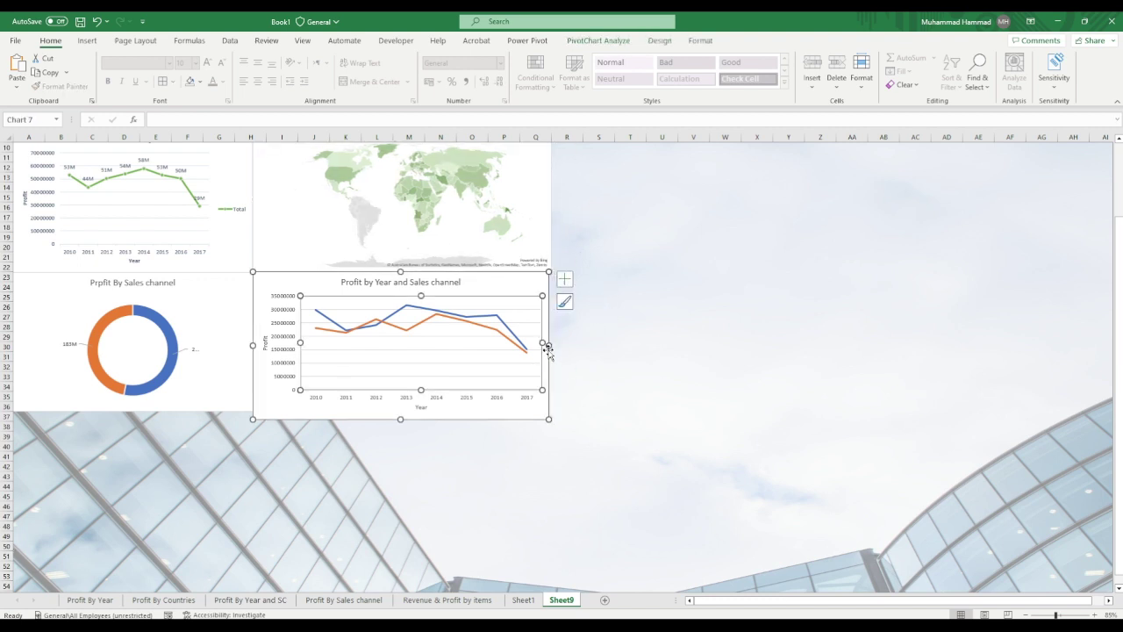
{"action": "left_click_drag", "start_coordinate": [548, 345], "coordinate": [551, 341]}
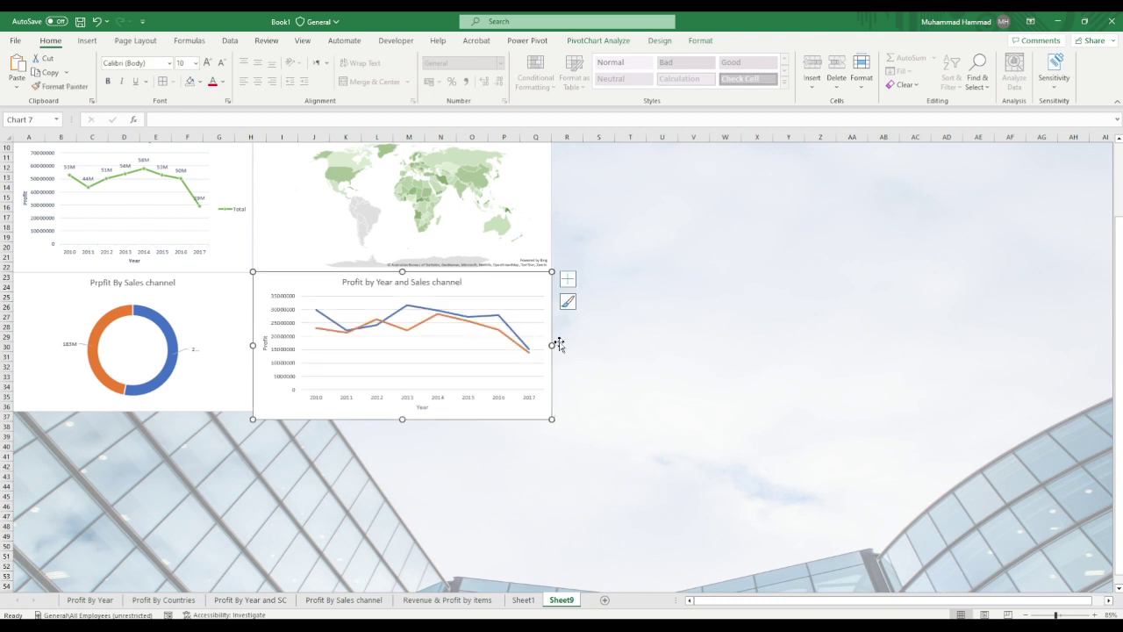
{"action": "left_click", "coordinate": [638, 316]}
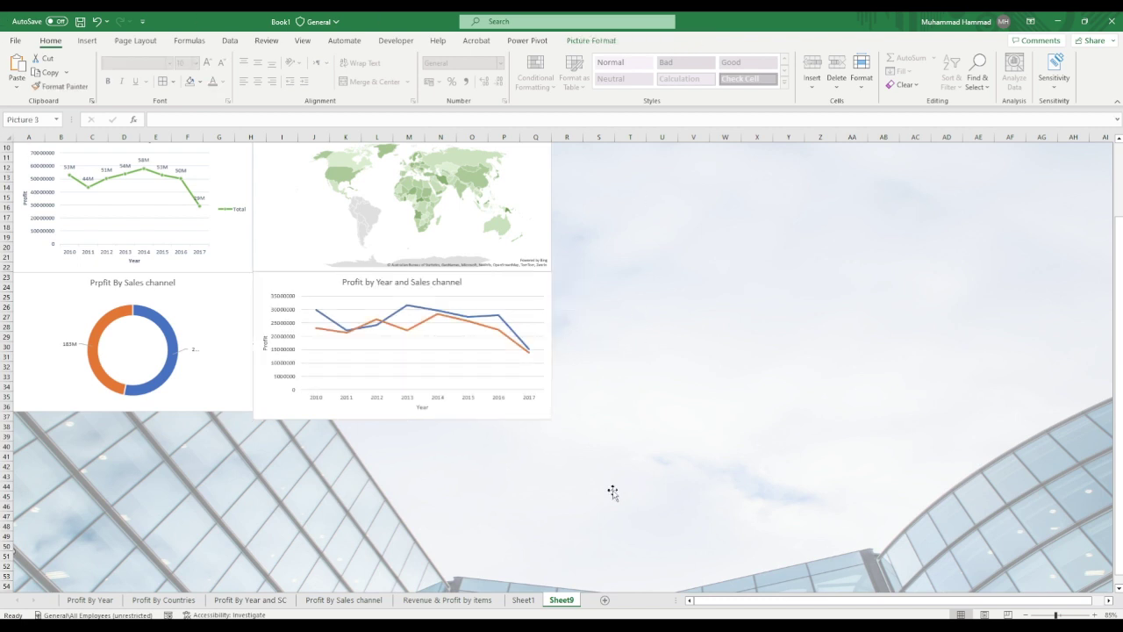
{"action": "left_click", "coordinate": [397, 413]}
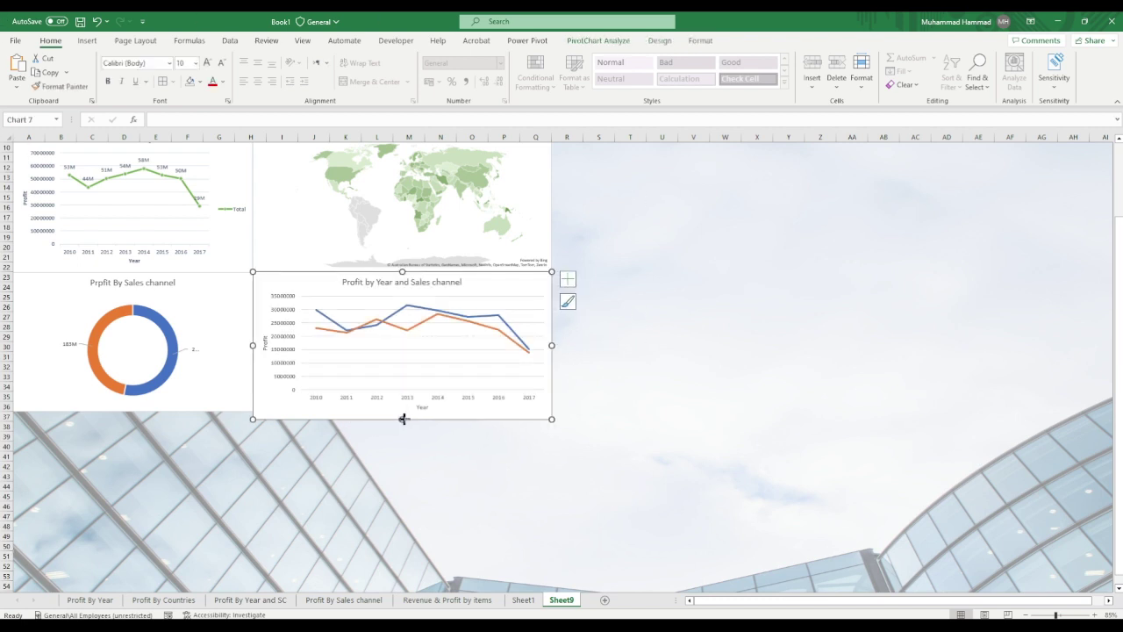
{"action": "left_click_drag", "start_coordinate": [402, 420], "coordinate": [403, 409]}
{"action": "left_click", "coordinate": [865, 400]}
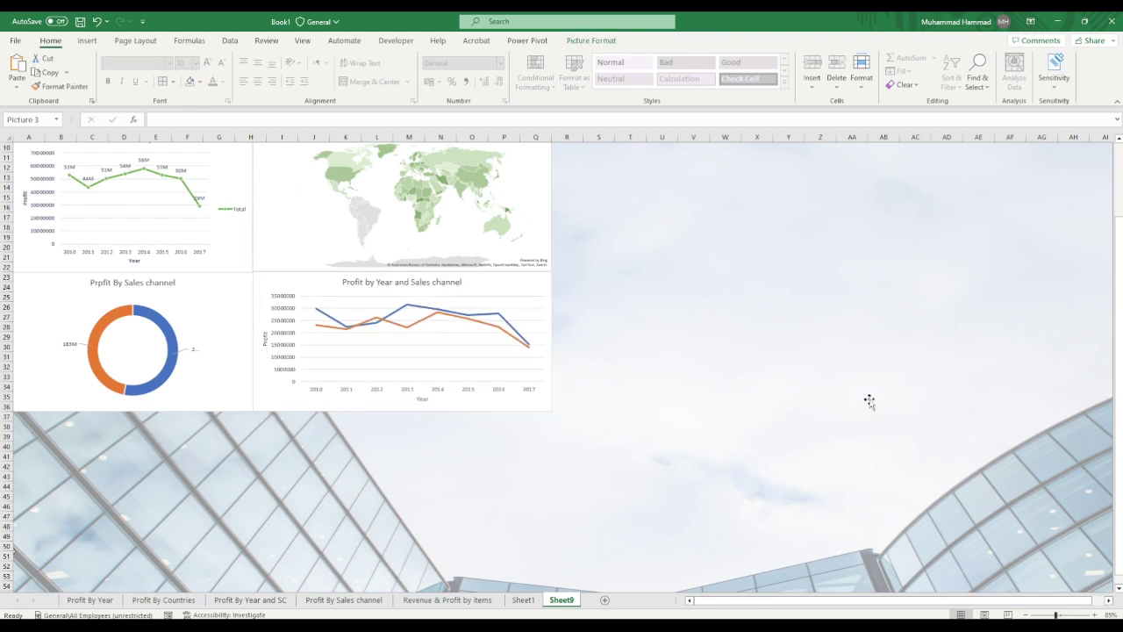
{"action": "scroll", "coordinate": [556, 429], "scroll_direction": "up", "scroll_amount": 3}
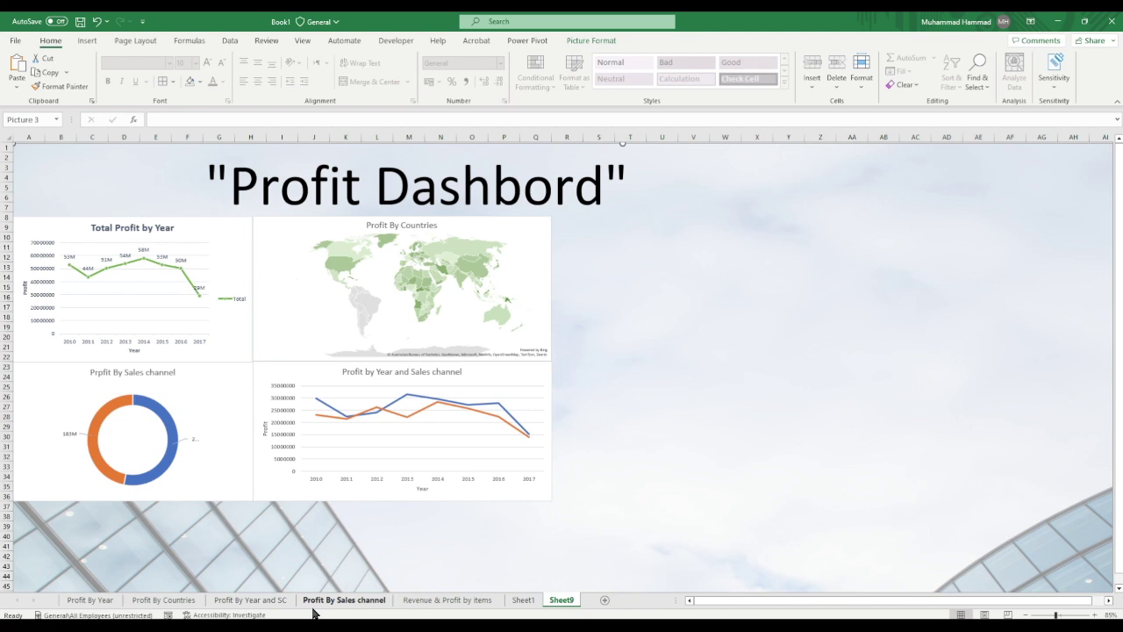
- Paste the revenue and profit by items chart onto the dashboard and shrink it to top-row size
{"action": "left_click", "coordinate": [443, 601]}
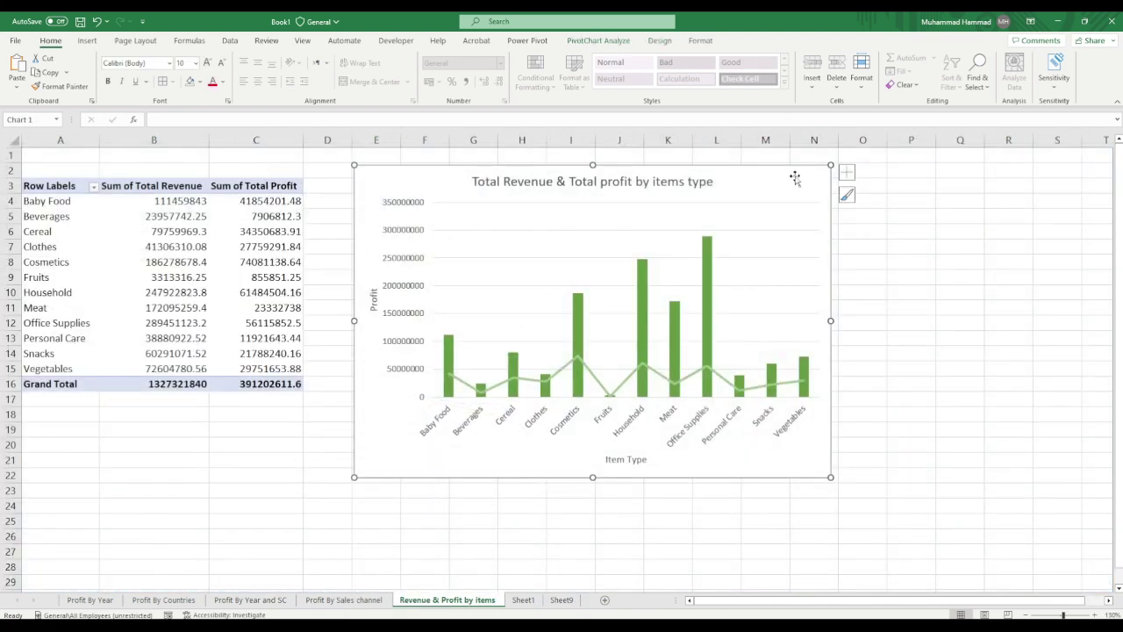
{"action": "left_click", "coordinate": [552, 602]}
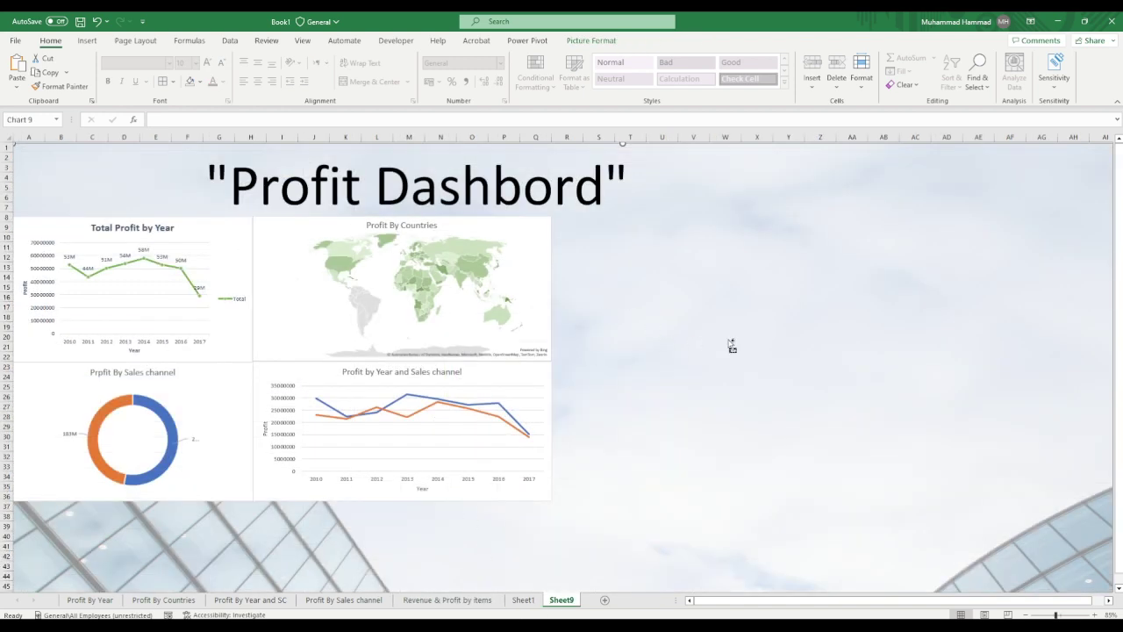
{"action": "key", "text": "ctrl+v"}
{"action": "left_click_drag", "start_coordinate": [296, 160], "coordinate": [834, 231]}
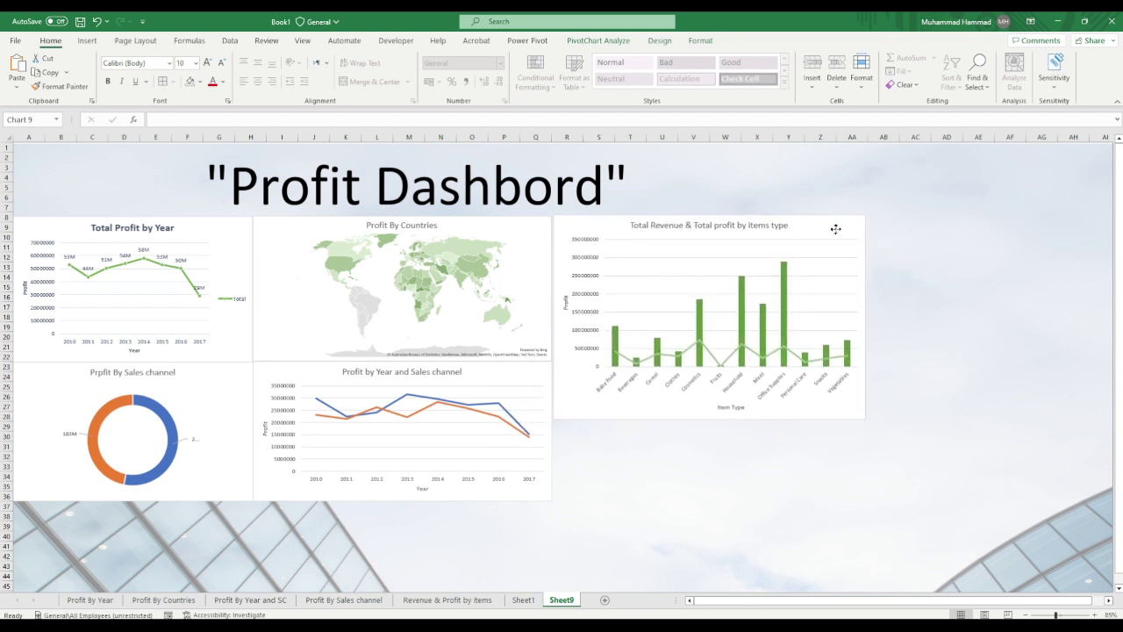
{"action": "left_click", "coordinate": [833, 231]}
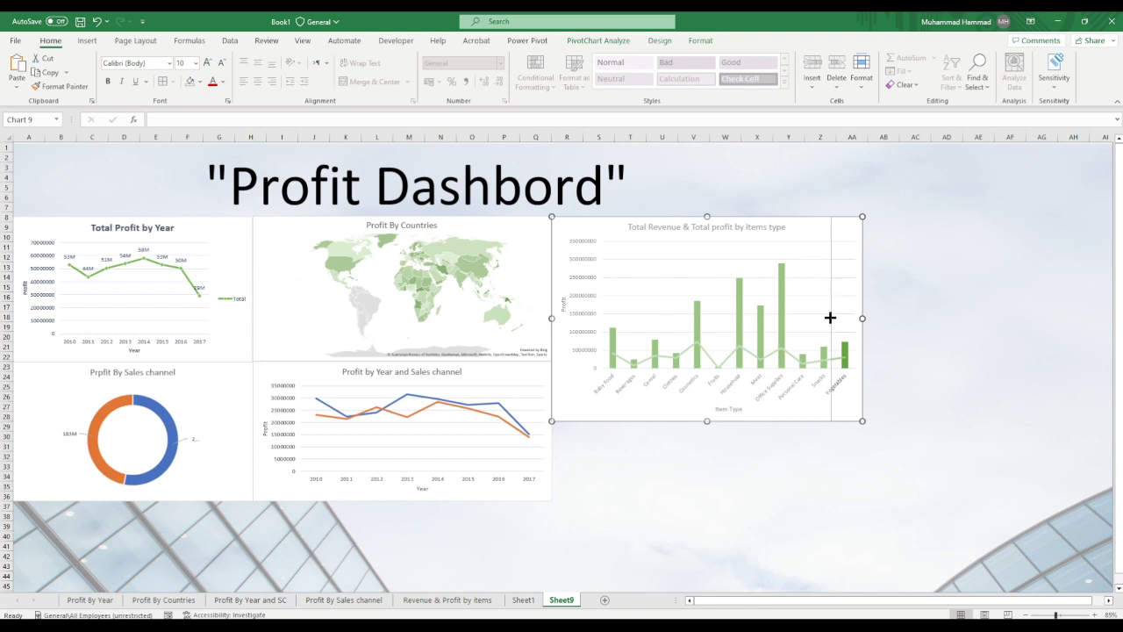
{"action": "left_click_drag", "start_coordinate": [865, 320], "coordinate": [830, 321]}
{"action": "left_click_drag", "start_coordinate": [689, 421], "coordinate": [691, 361]}
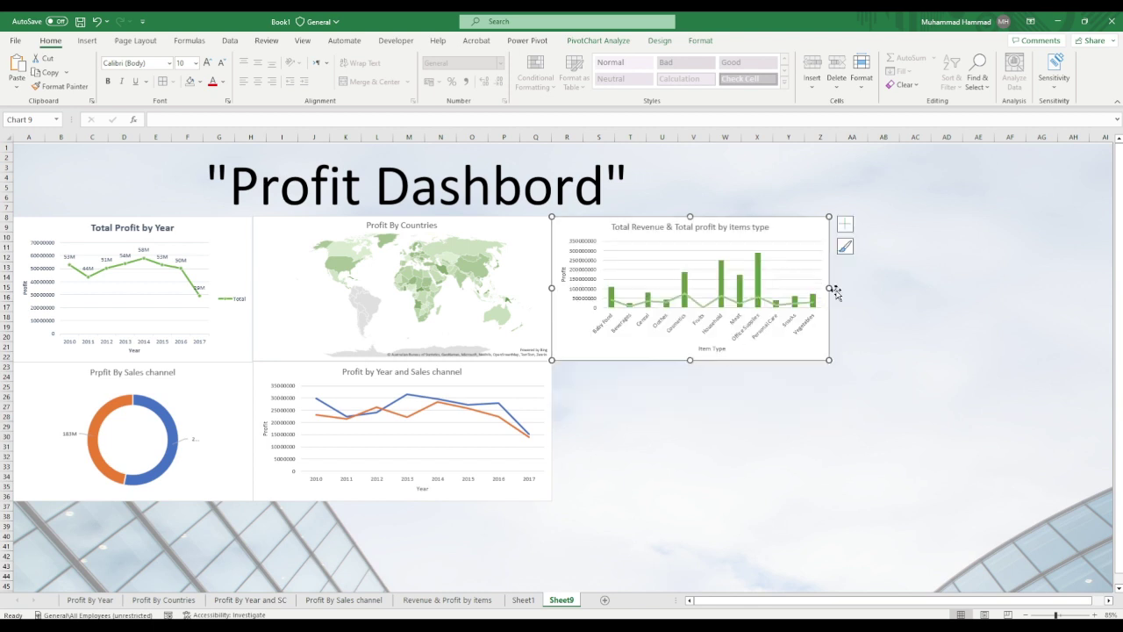
{"action": "left_click_drag", "start_coordinate": [830, 287], "coordinate": [817, 289]}
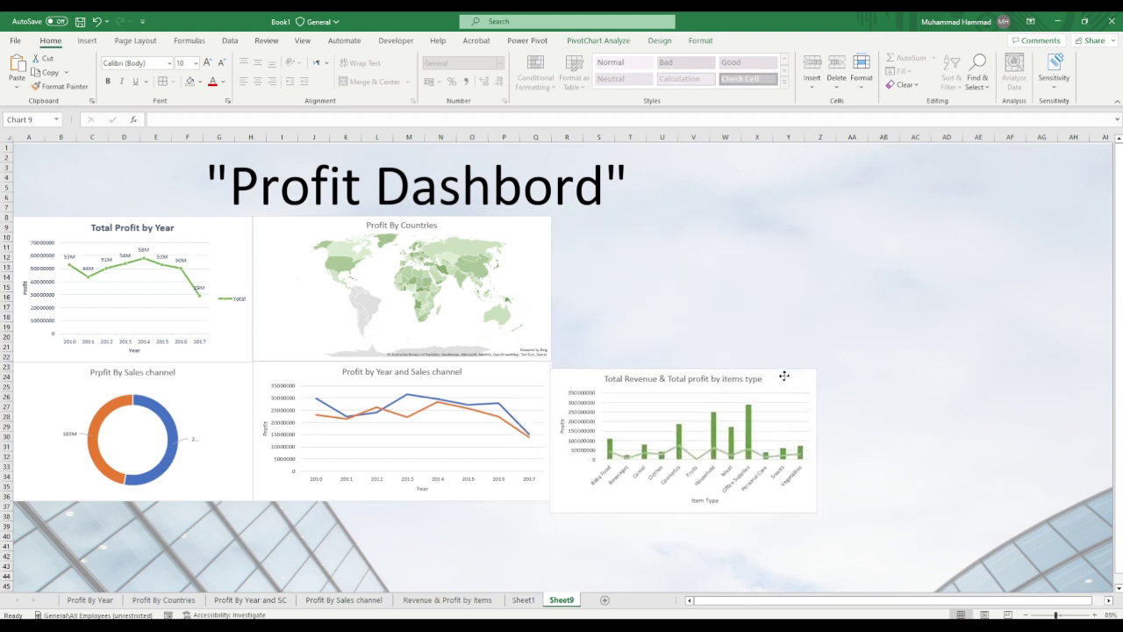
- Move the revenue chart down beside the Sales channel chart and shift the map right
{"action": "left_click_drag", "start_coordinate": [784, 226], "coordinate": [782, 377]}
{"action": "left_click", "coordinate": [536, 227]}
{"action": "left_click_drag", "start_coordinate": [531, 222], "coordinate": [923, 226]}
{"action": "left_click", "coordinate": [718, 423]}
- Move the revenue chart up beside Total Profit by Year and narrow the Sales channel line chart
{"action": "left_click", "coordinate": [753, 410]}
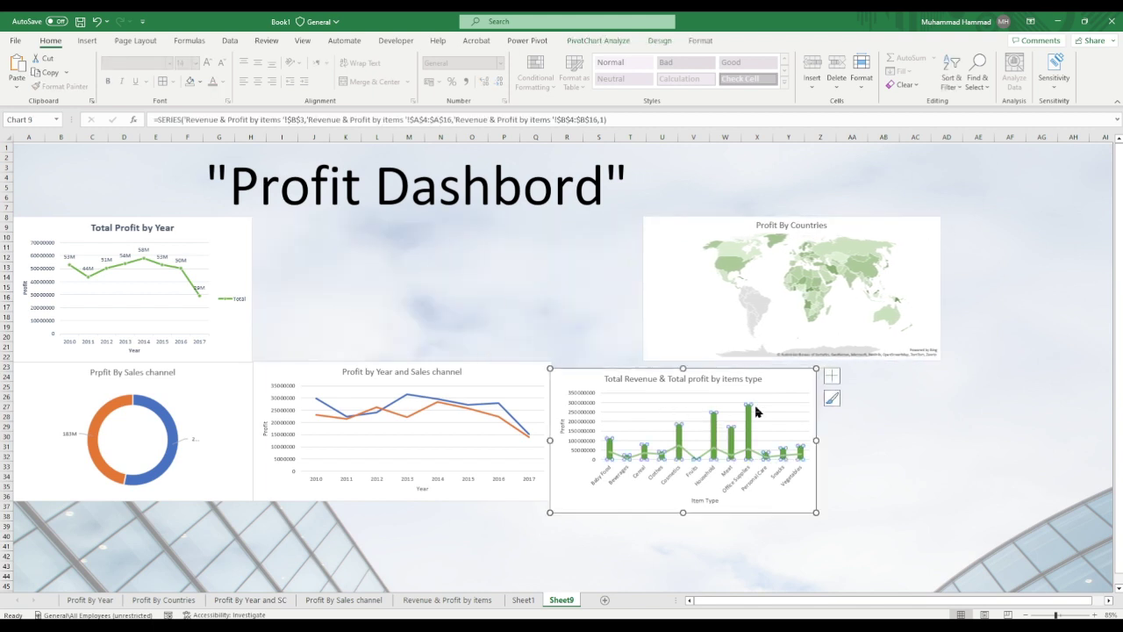
{"action": "left_click_drag", "start_coordinate": [790, 379], "coordinate": [490, 227]}
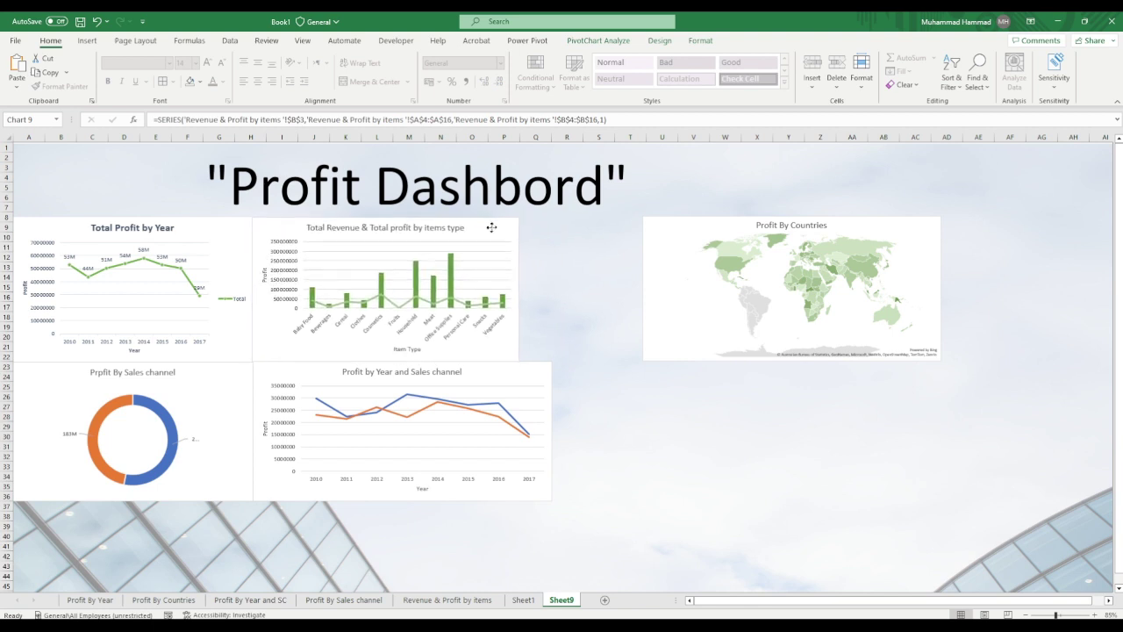
{"action": "left_click_drag", "start_coordinate": [491, 227], "coordinate": [492, 226]}
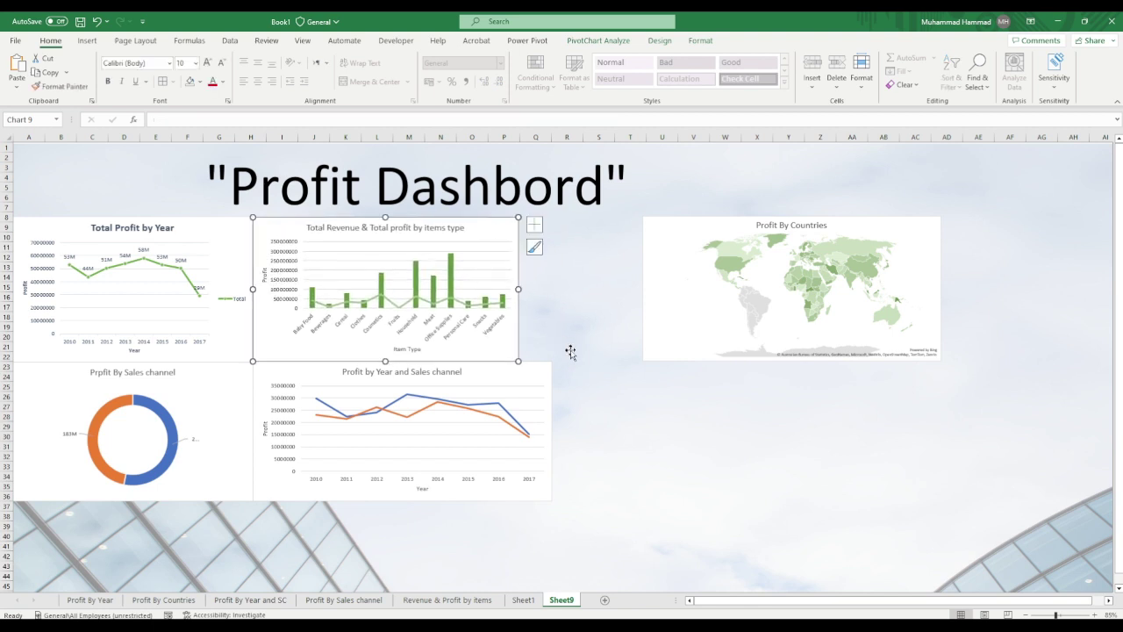
{"action": "left_click", "coordinate": [551, 433]}
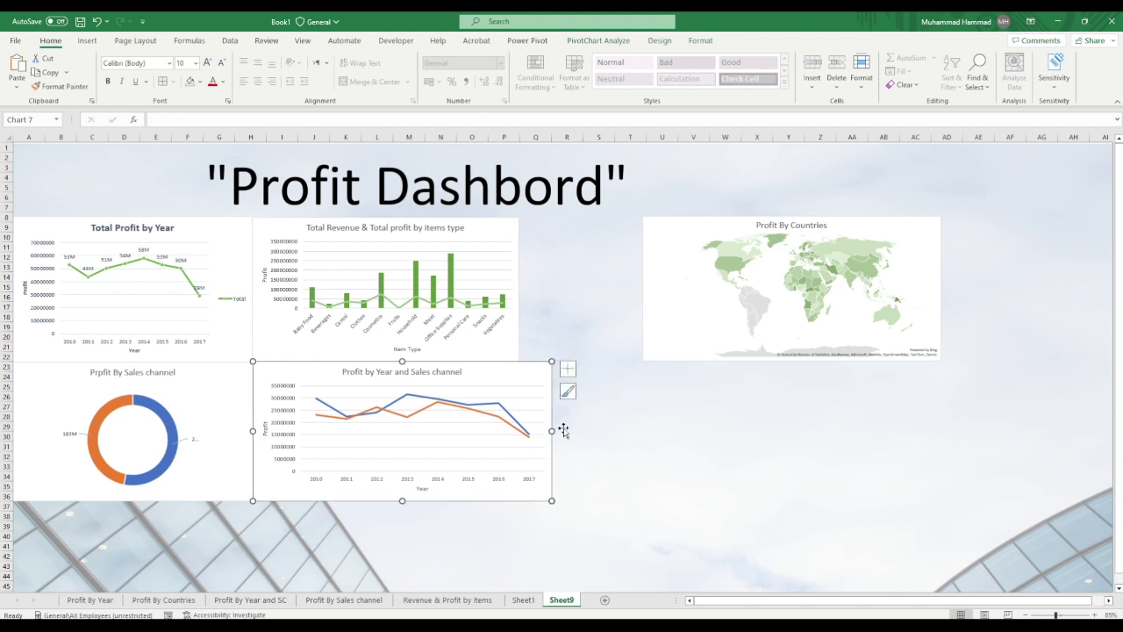
{"action": "left_click_drag", "start_coordinate": [553, 434], "coordinate": [519, 432]}
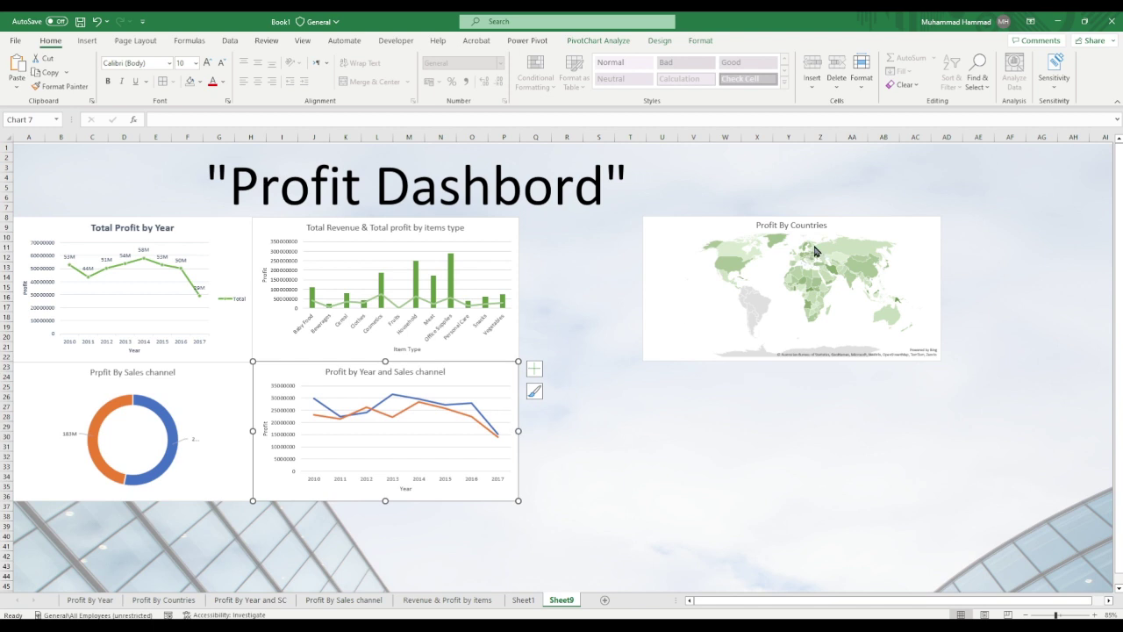
- Move the Profit By Countries map left against the revenue chart and enlarge it wider and taller
{"action": "left_click", "coordinate": [920, 242]}
{"action": "left_click_drag", "start_coordinate": [923, 231], "coordinate": [801, 227]}
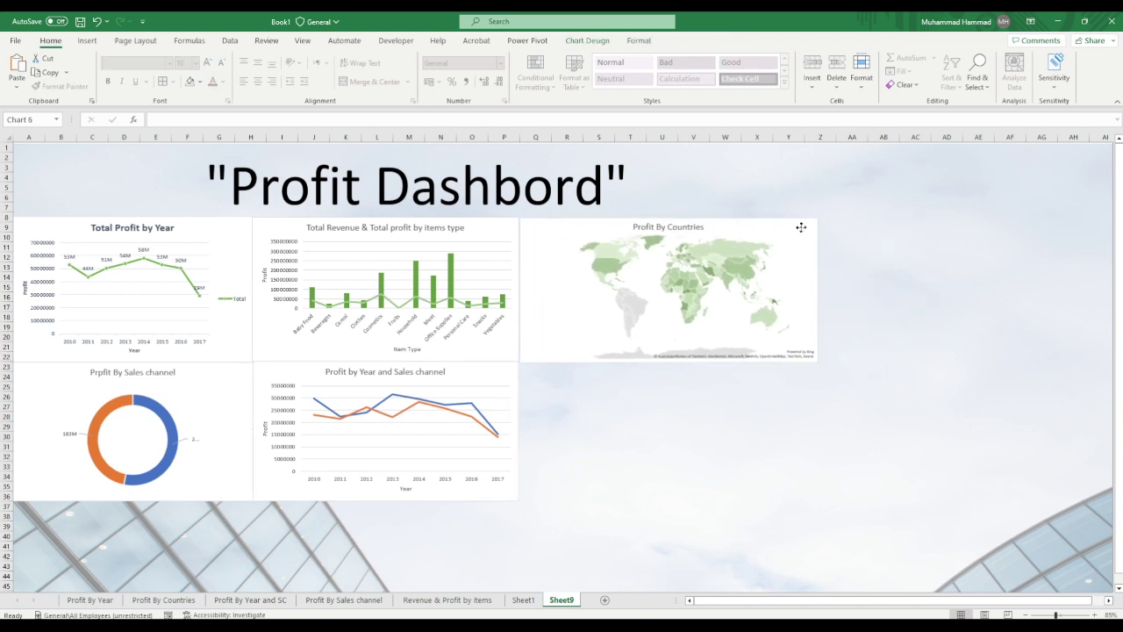
{"action": "left_click_drag", "start_coordinate": [818, 289], "coordinate": [901, 301]}
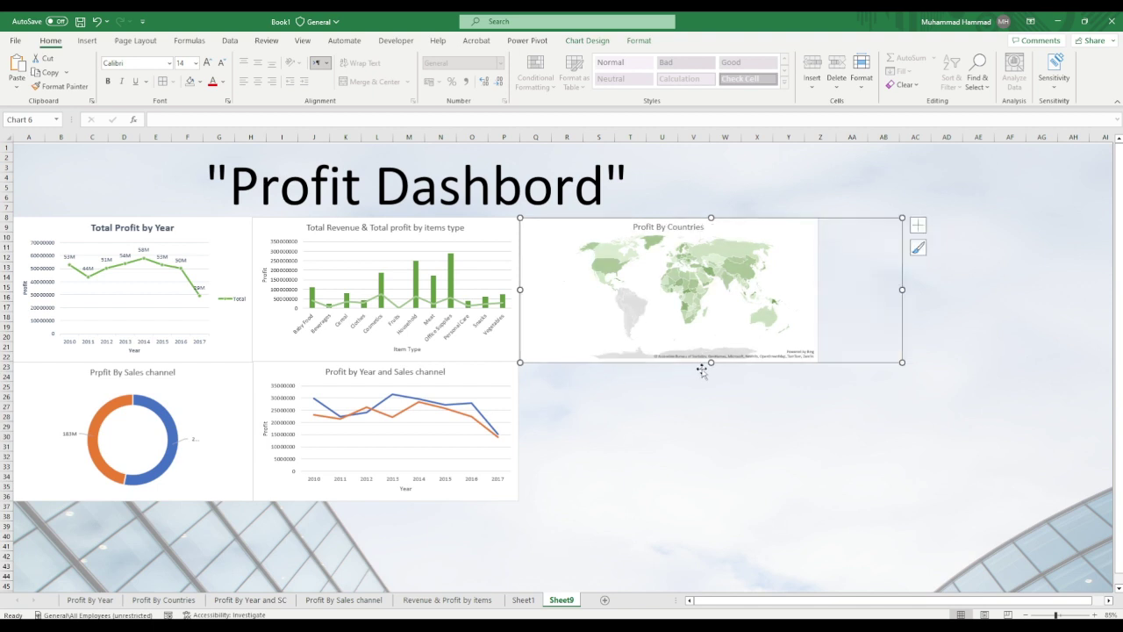
{"action": "left_click_drag", "start_coordinate": [710, 363], "coordinate": [716, 400]}
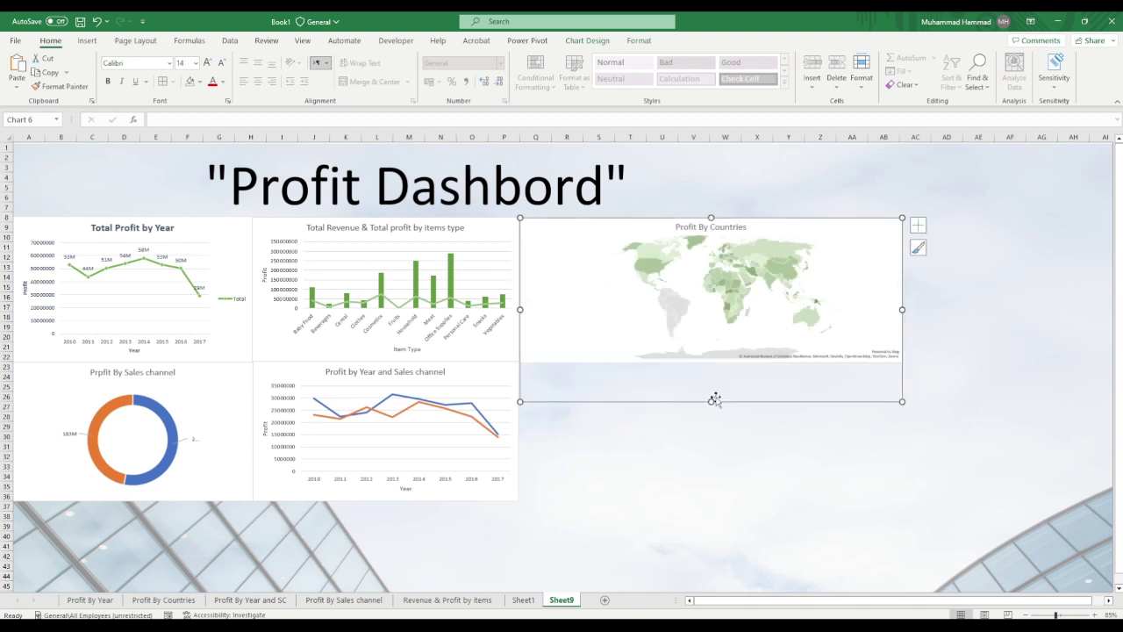
{"action": "left_click", "coordinate": [986, 282]}
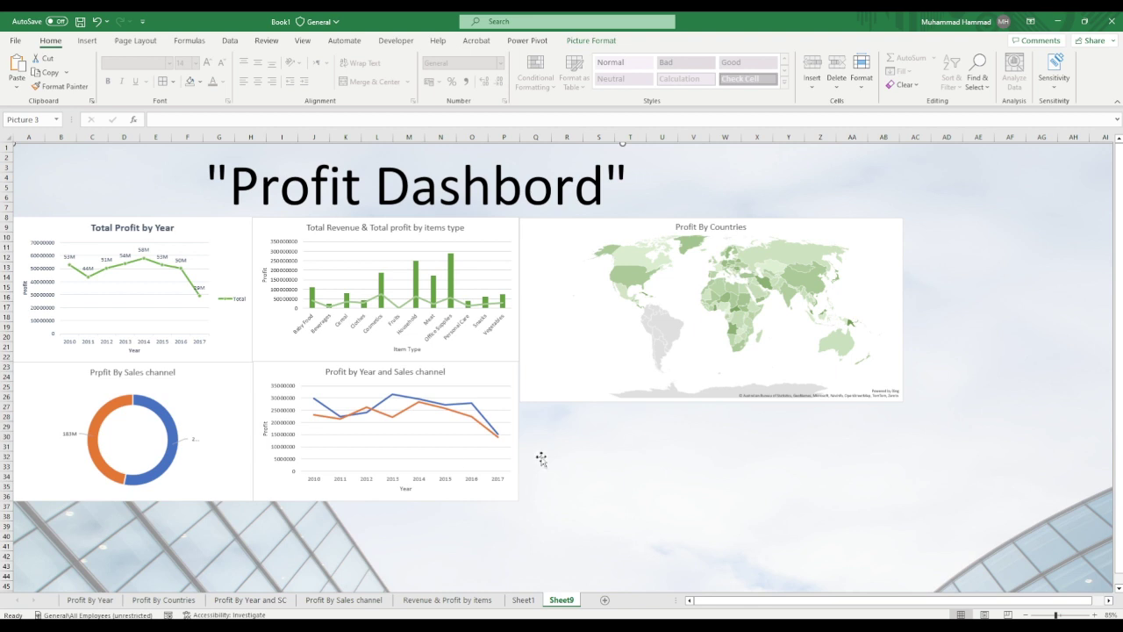
- Apply a green monochromatic colour palette to the Profit by Year and Sales channel line chart
{"action": "left_click", "coordinate": [478, 404]}
{"action": "left_click", "coordinate": [536, 391]}
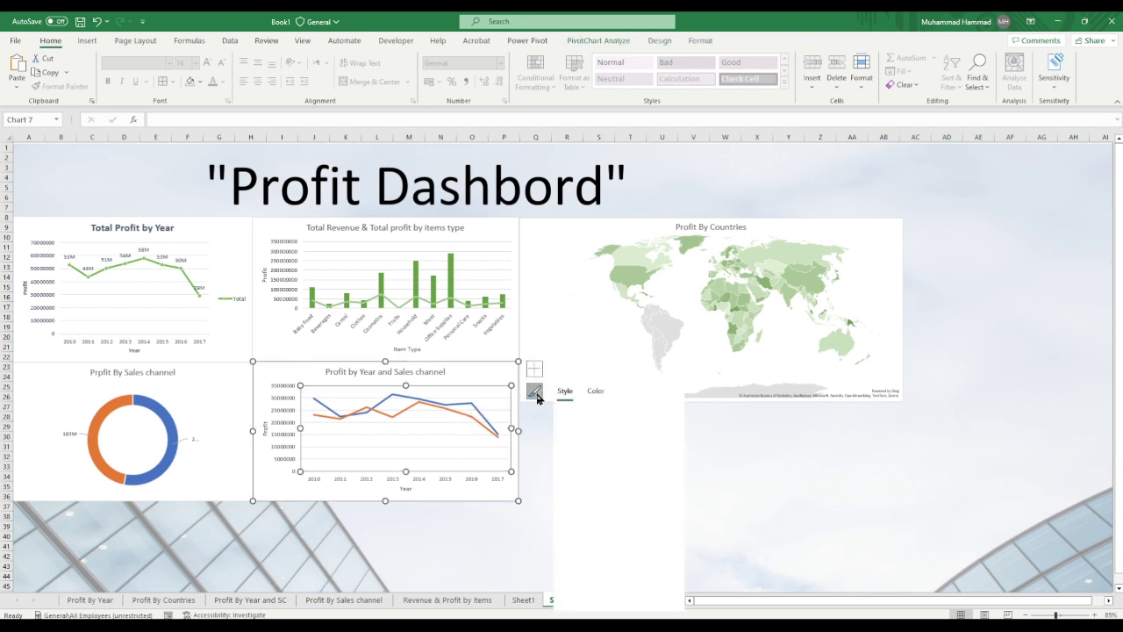
{"action": "scroll", "coordinate": [679, 459], "scroll_direction": "down", "scroll_amount": 1}
{"action": "scroll", "coordinate": [679, 459], "scroll_direction": "down", "scroll_amount": 1}
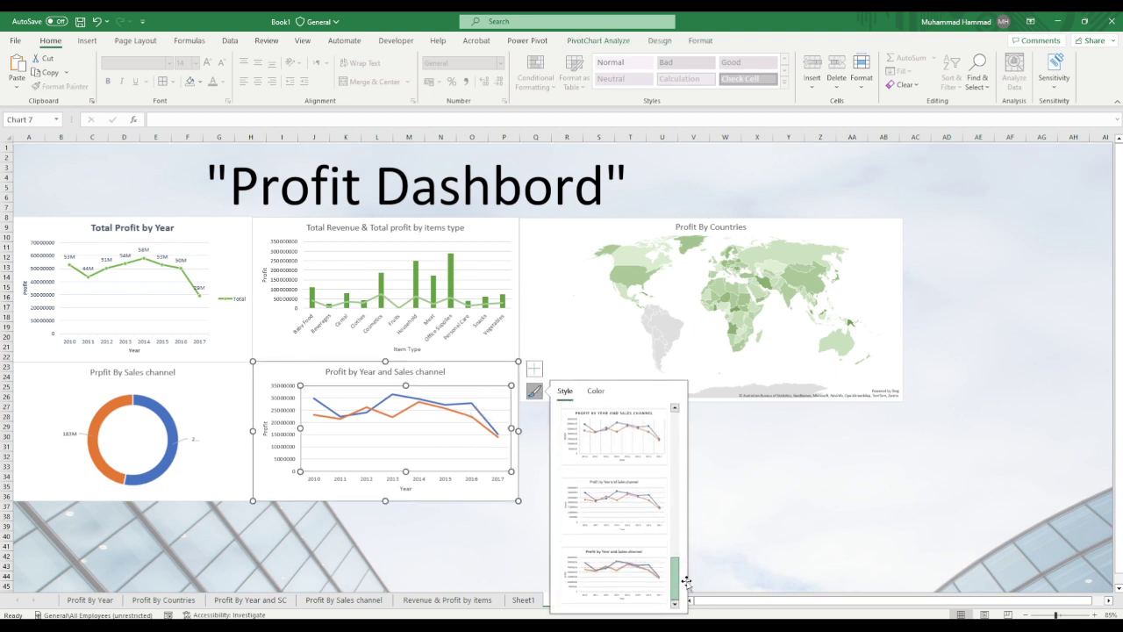
{"action": "left_click", "coordinate": [596, 391]}
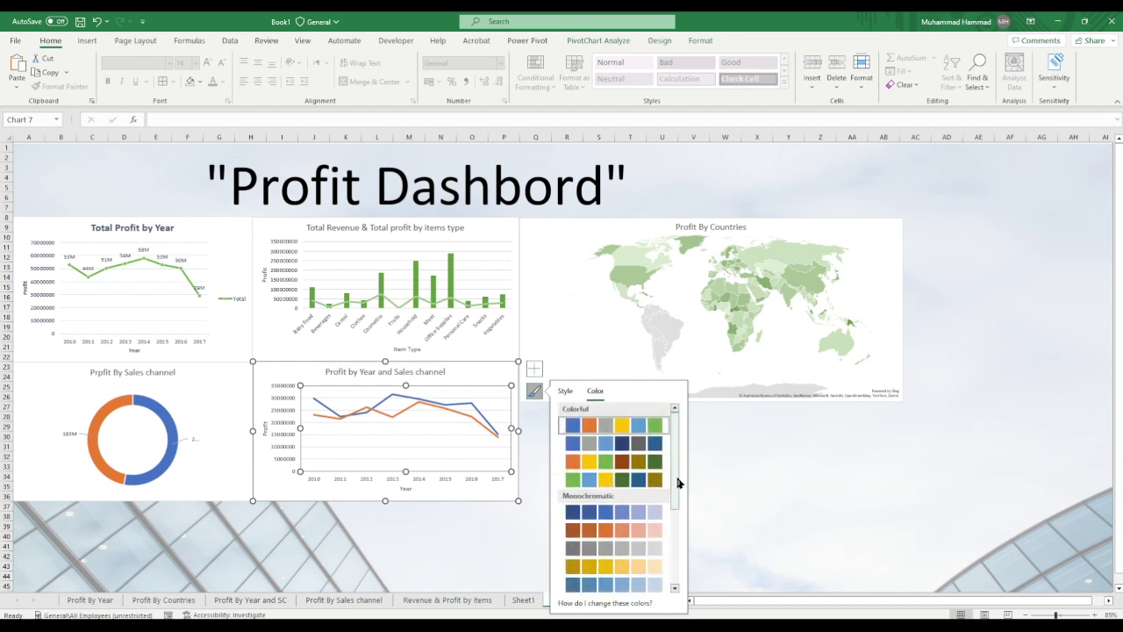
{"action": "left_click_drag", "start_coordinate": [676, 478], "coordinate": [675, 552]}
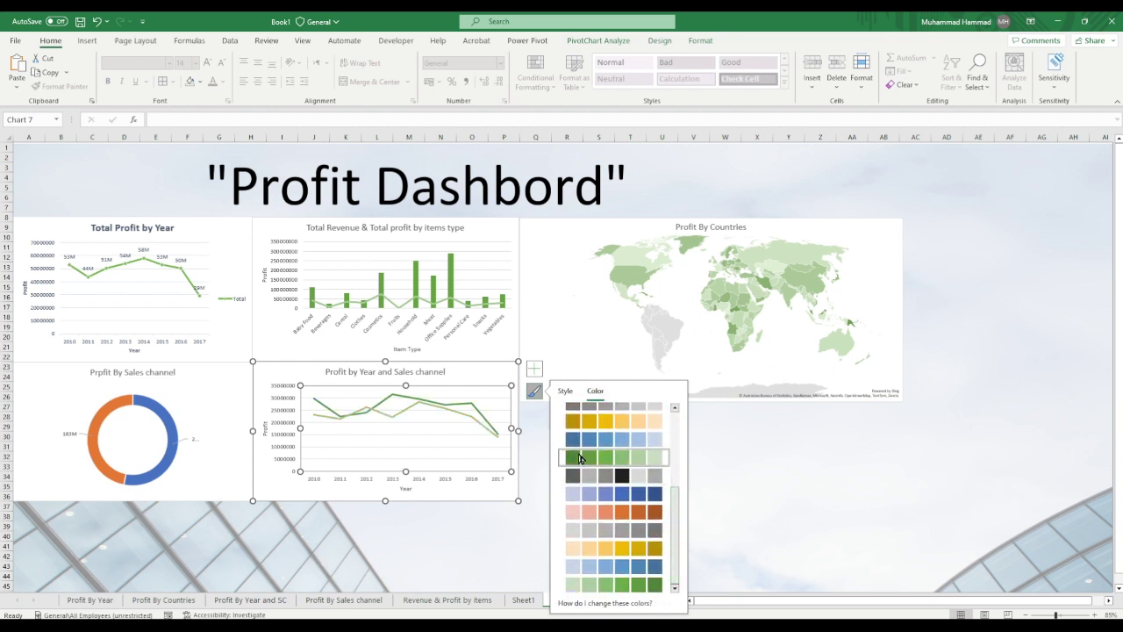
{"action": "left_click", "coordinate": [579, 457]}
- Apply a green colour palette to the Sales channel donut chart
{"action": "left_click", "coordinate": [155, 432]}
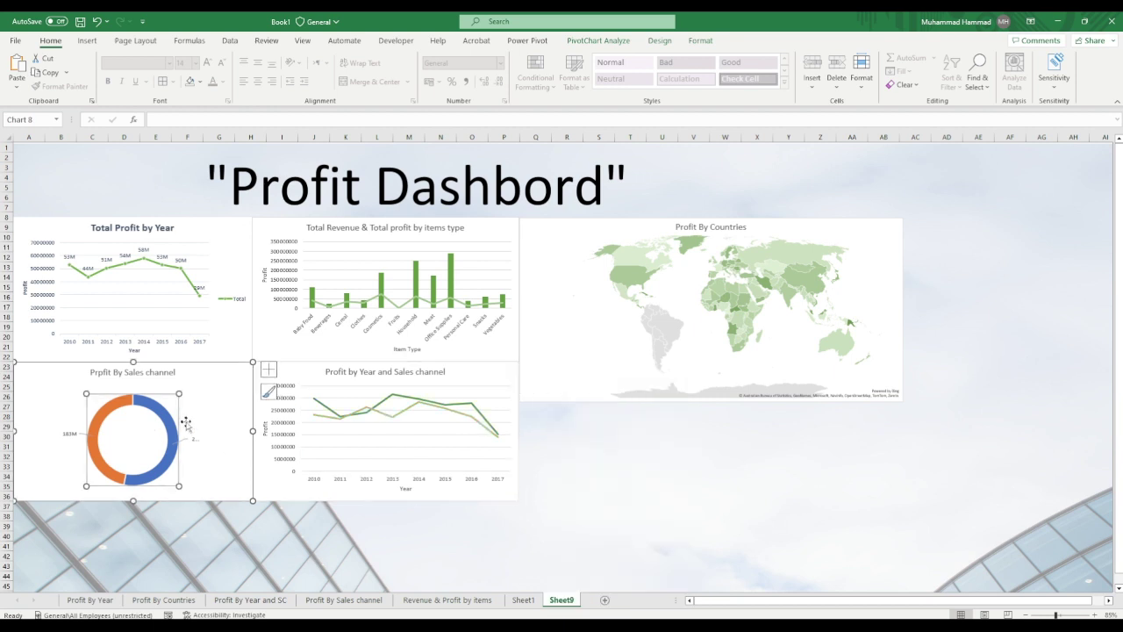
{"action": "left_click", "coordinate": [270, 392]}
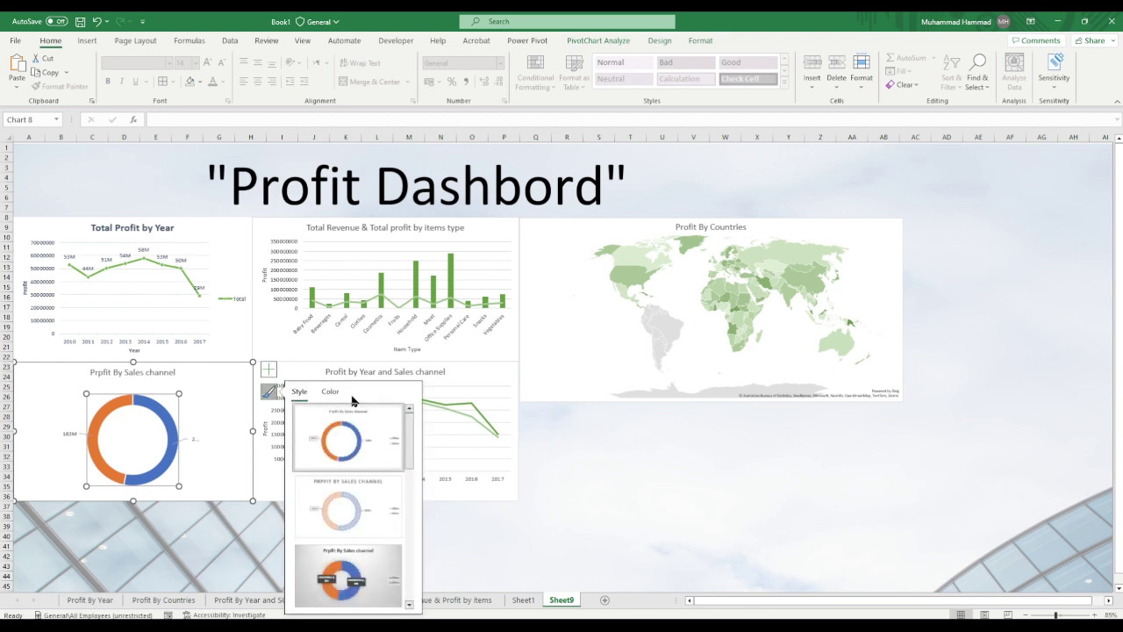
{"action": "left_click", "coordinate": [330, 392]}
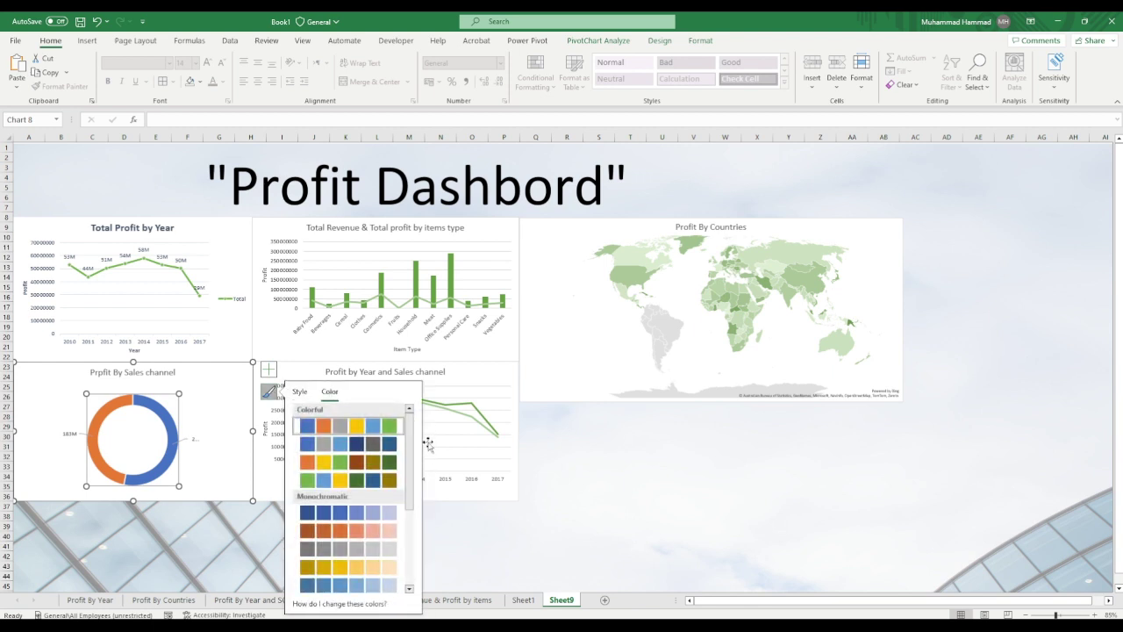
{"action": "left_click_drag", "start_coordinate": [415, 452], "coordinate": [411, 513]}
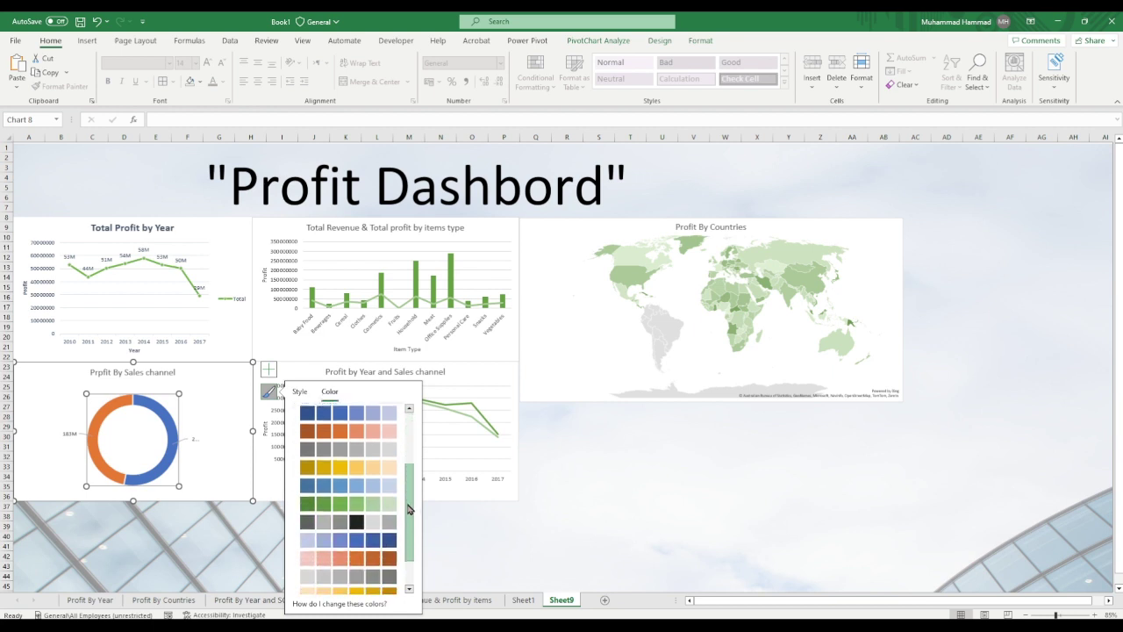
{"action": "left_click", "coordinate": [342, 488]}
{"action": "left_click", "coordinate": [591, 484]}
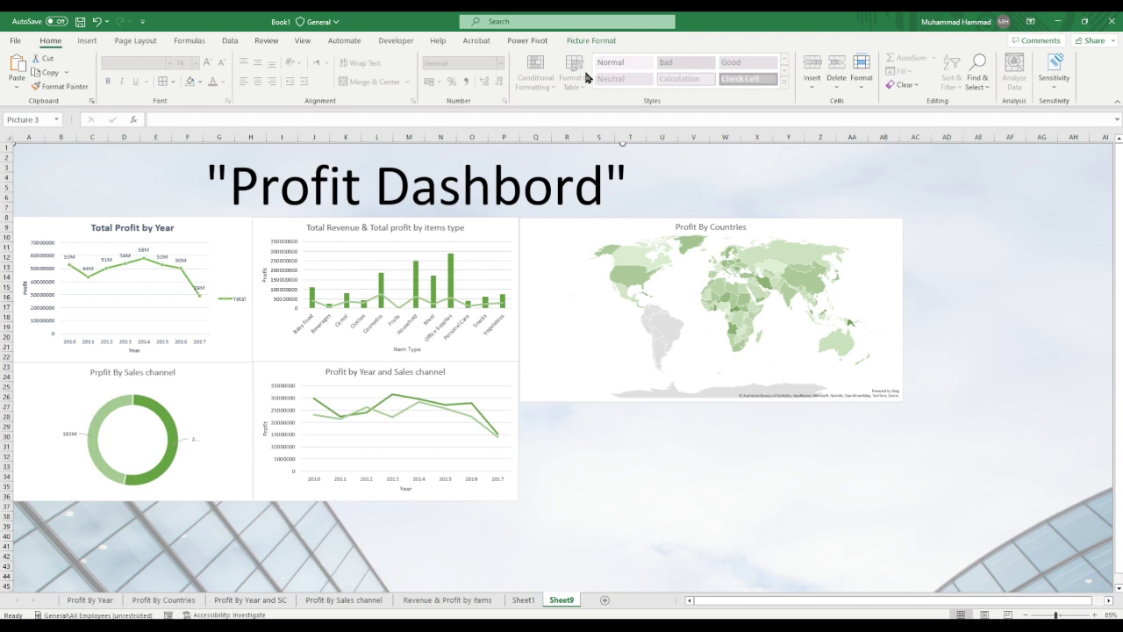
{"action": "left_click", "coordinate": [528, 40]}
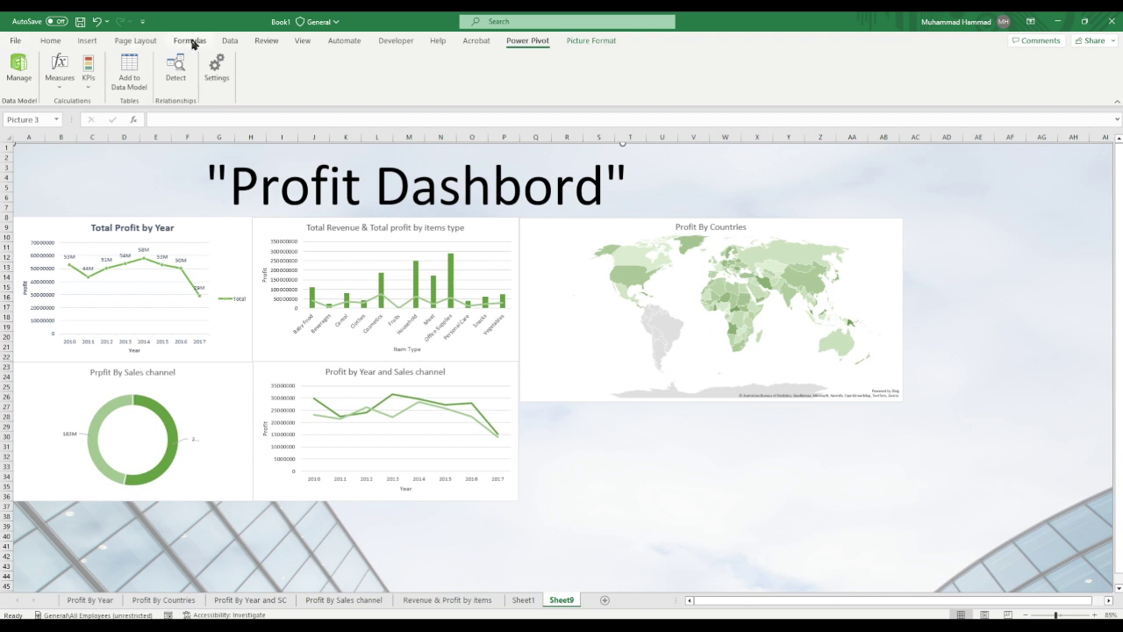
{"action": "left_click", "coordinate": [304, 41]}
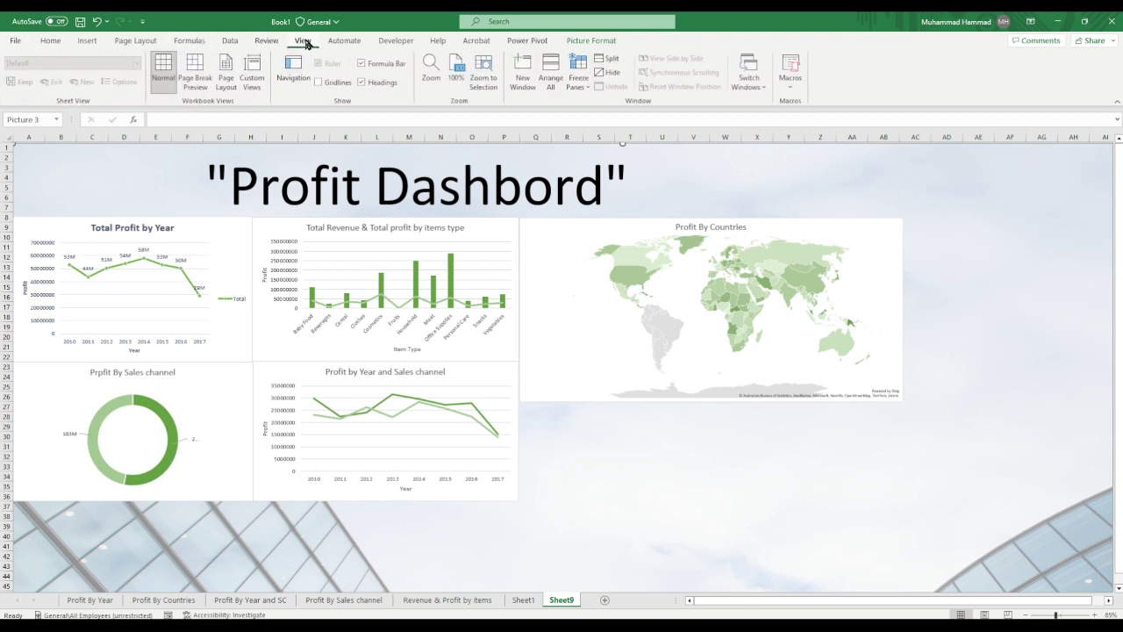
{"action": "left_click", "coordinate": [592, 346]}
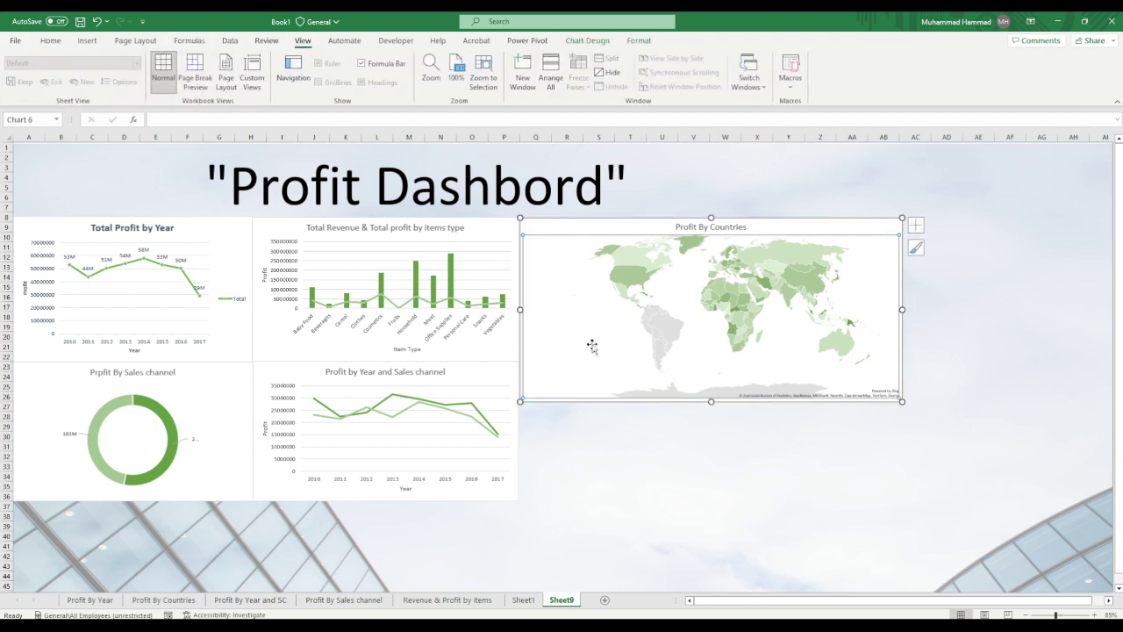
{"action": "left_click", "coordinate": [591, 482]}
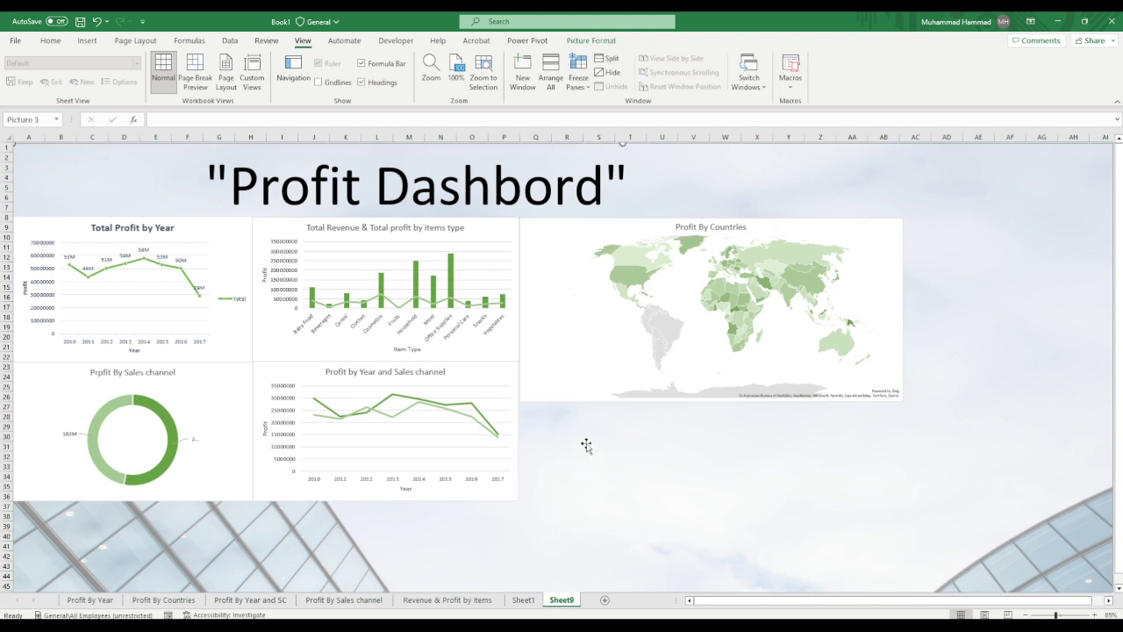
{"action": "left_click", "coordinate": [560, 333]}
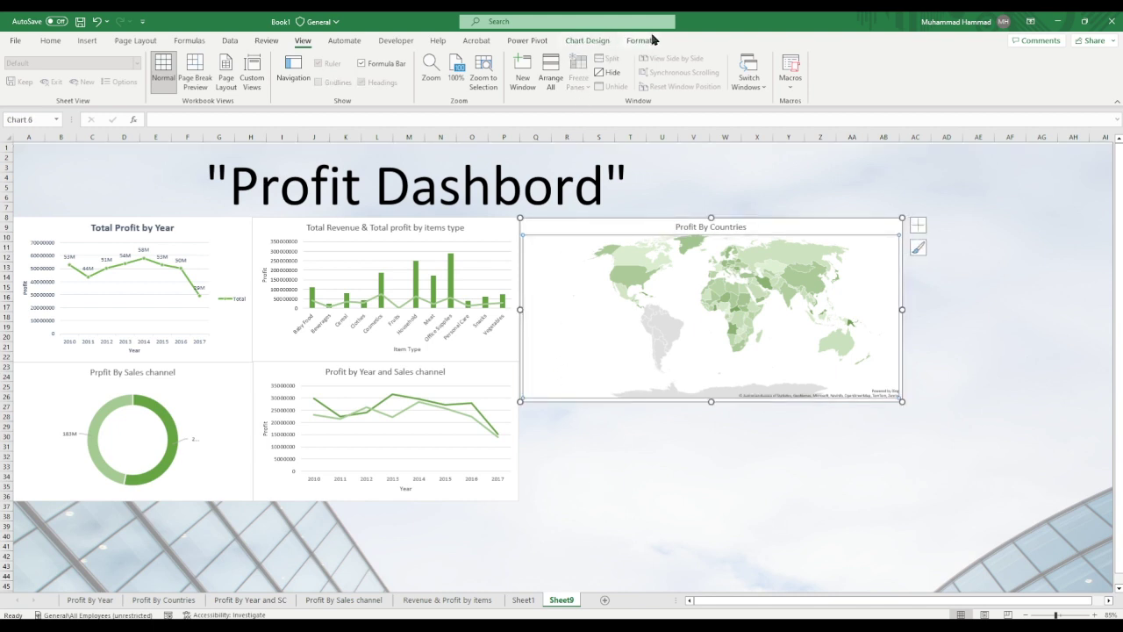
{"action": "left_click", "coordinate": [526, 40]}
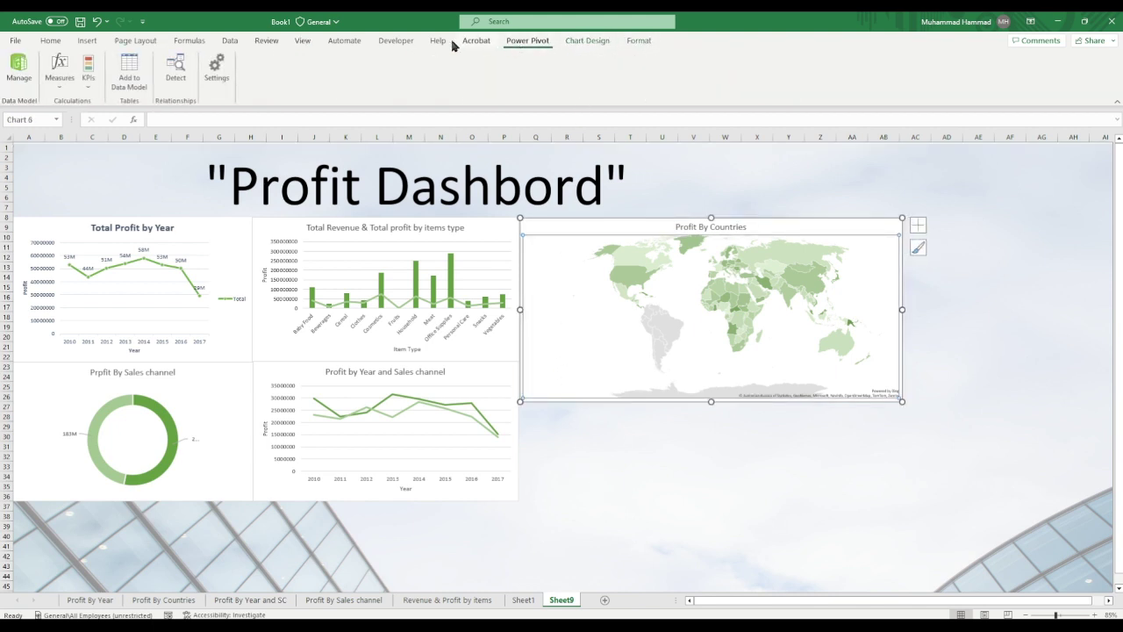
{"action": "left_click", "coordinate": [50, 41]}
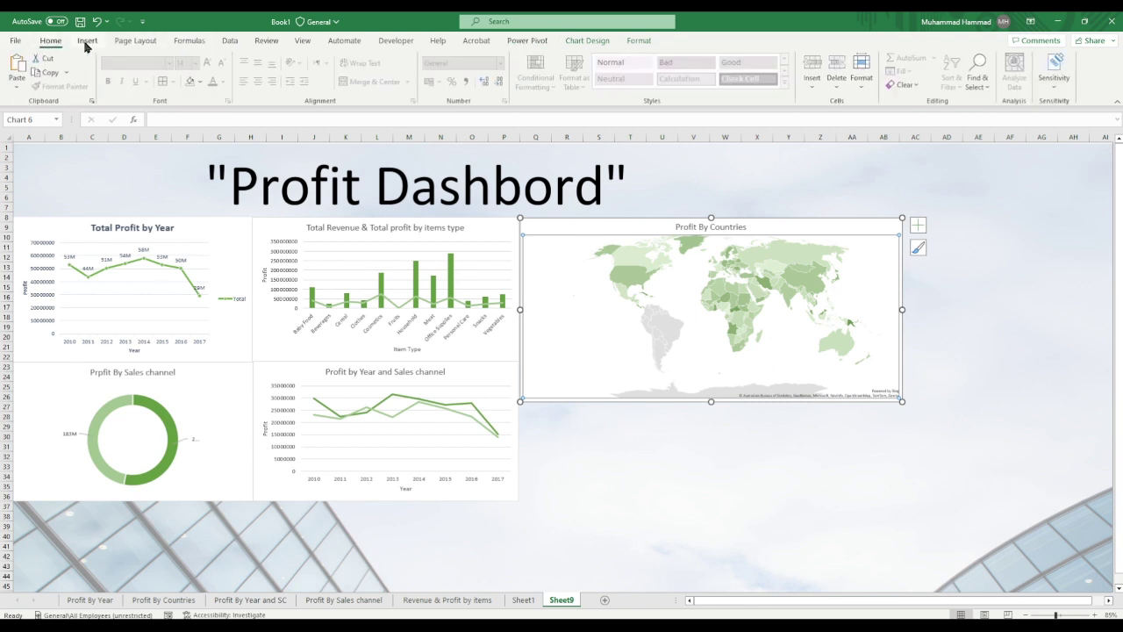
{"action": "left_click", "coordinate": [87, 41]}
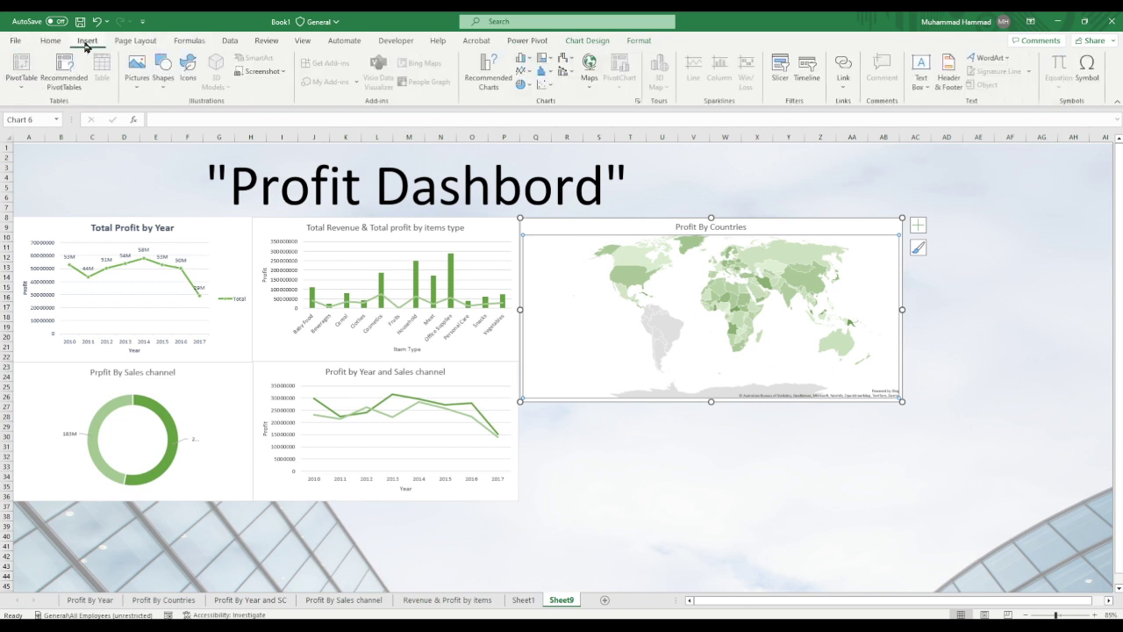
{"action": "left_click", "coordinate": [136, 41]}
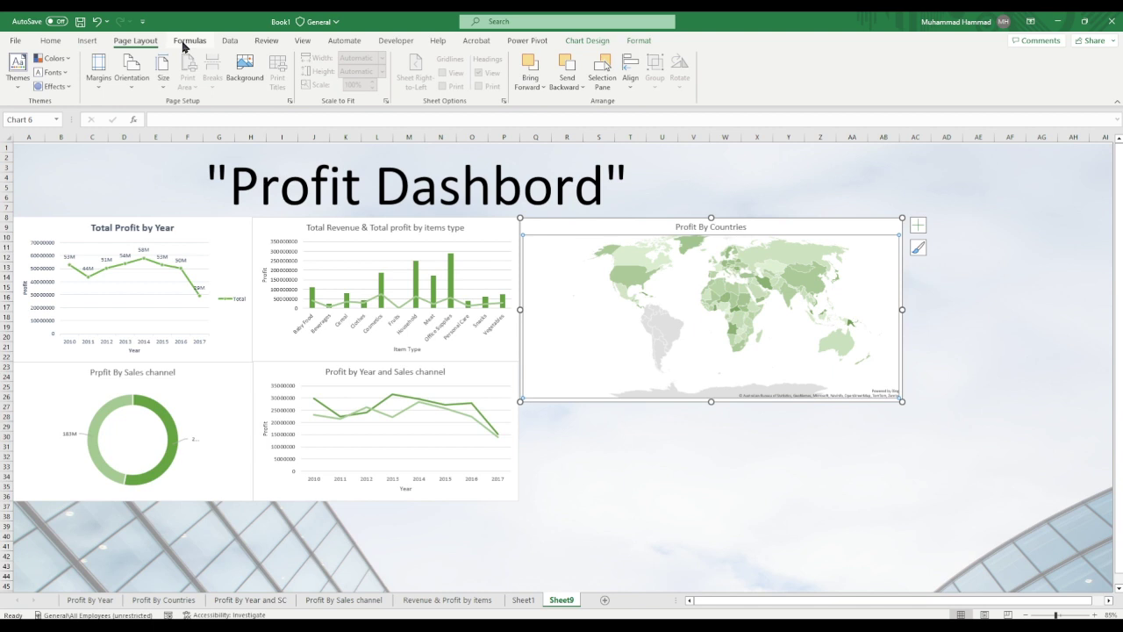
{"action": "left_click", "coordinate": [186, 43]}
{"action": "left_click", "coordinate": [242, 44]}
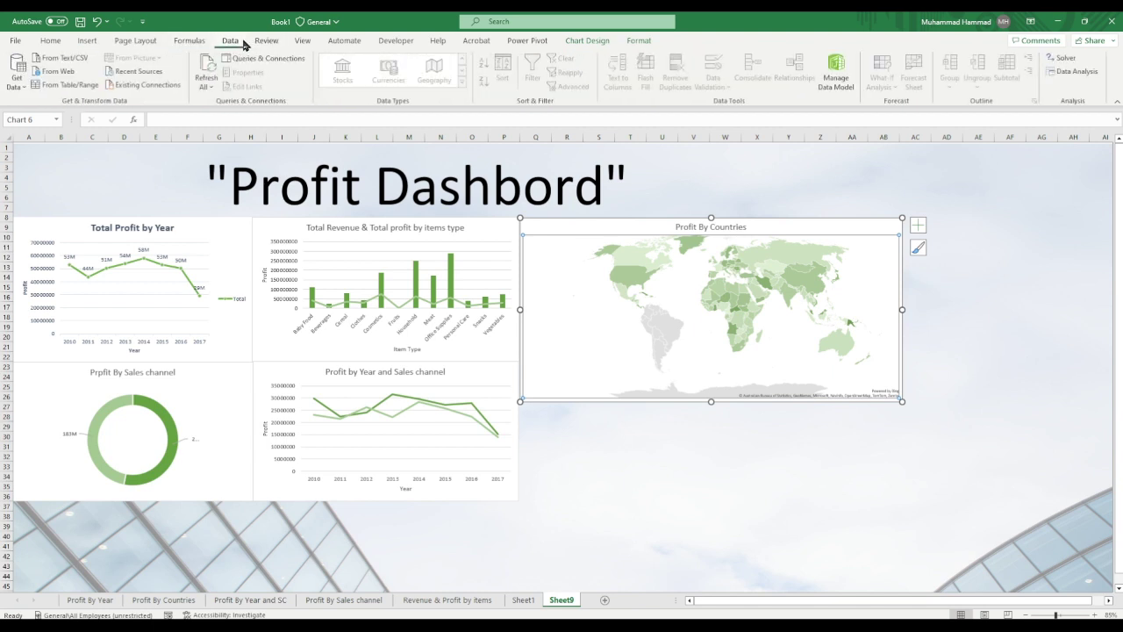
{"action": "left_click", "coordinate": [299, 41]}
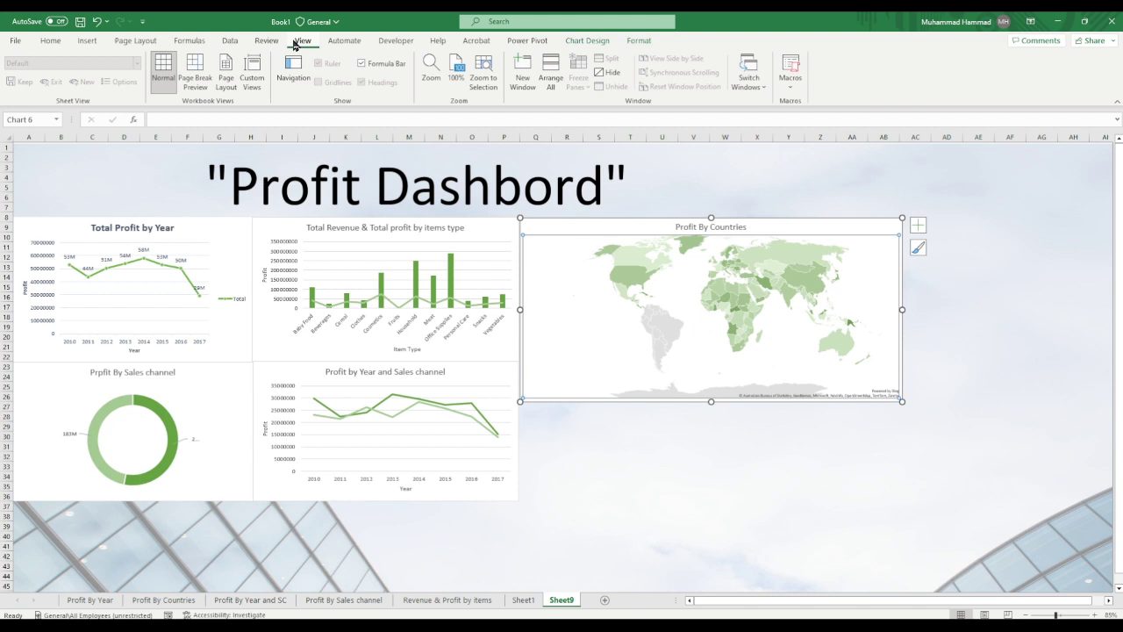
{"action": "left_click", "coordinate": [334, 40]}
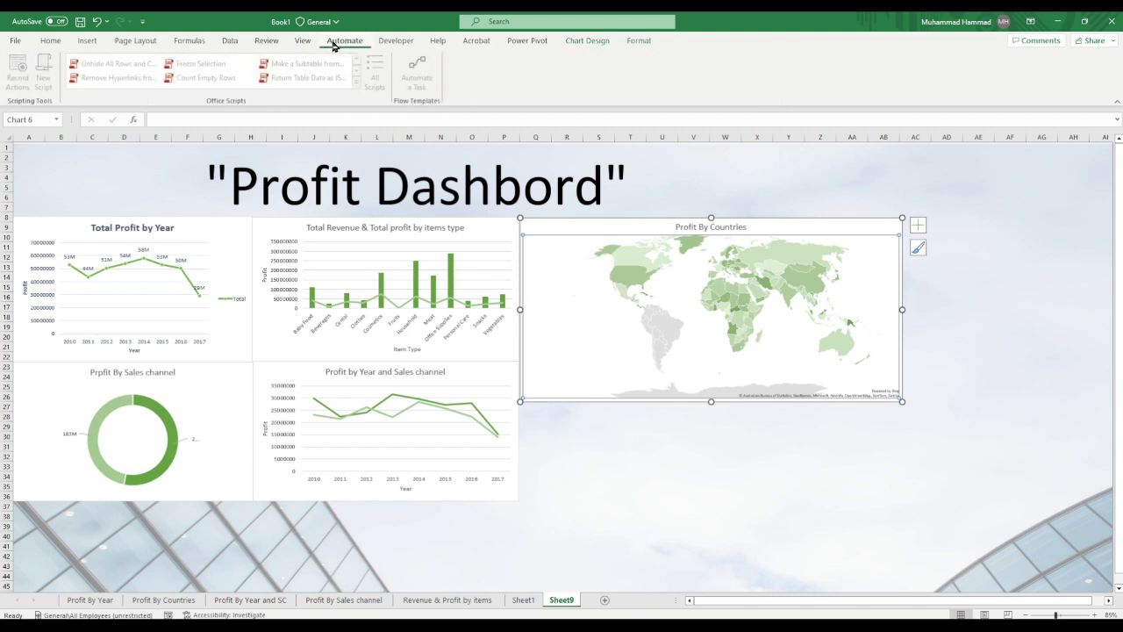
{"action": "left_click", "coordinate": [395, 41]}
{"action": "left_click", "coordinate": [441, 41]}
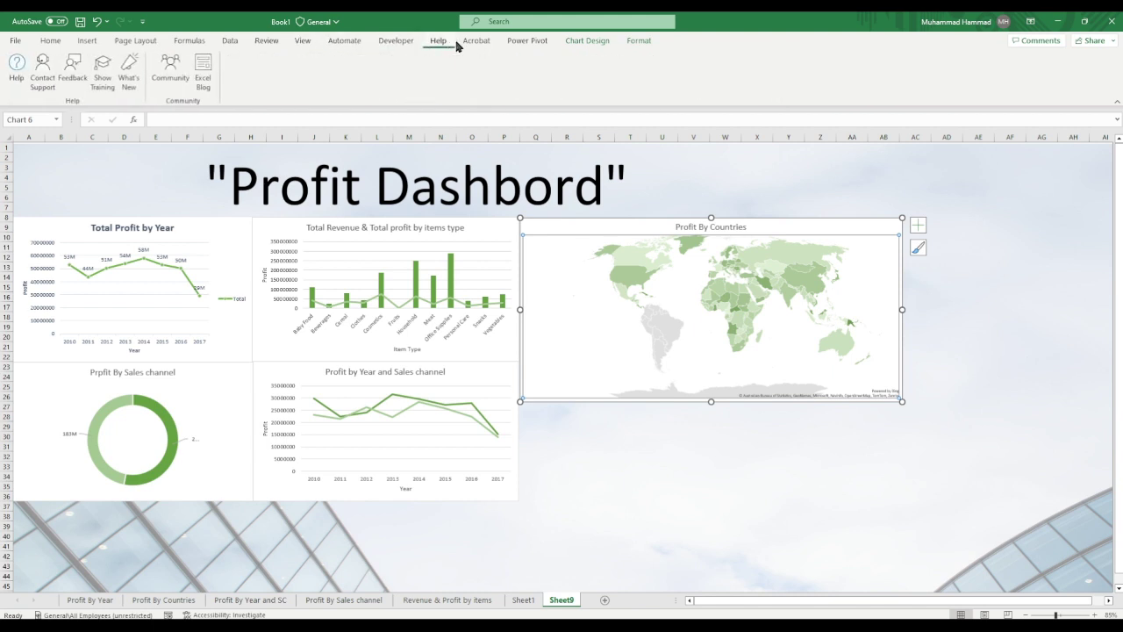
{"action": "left_click", "coordinate": [537, 41]}
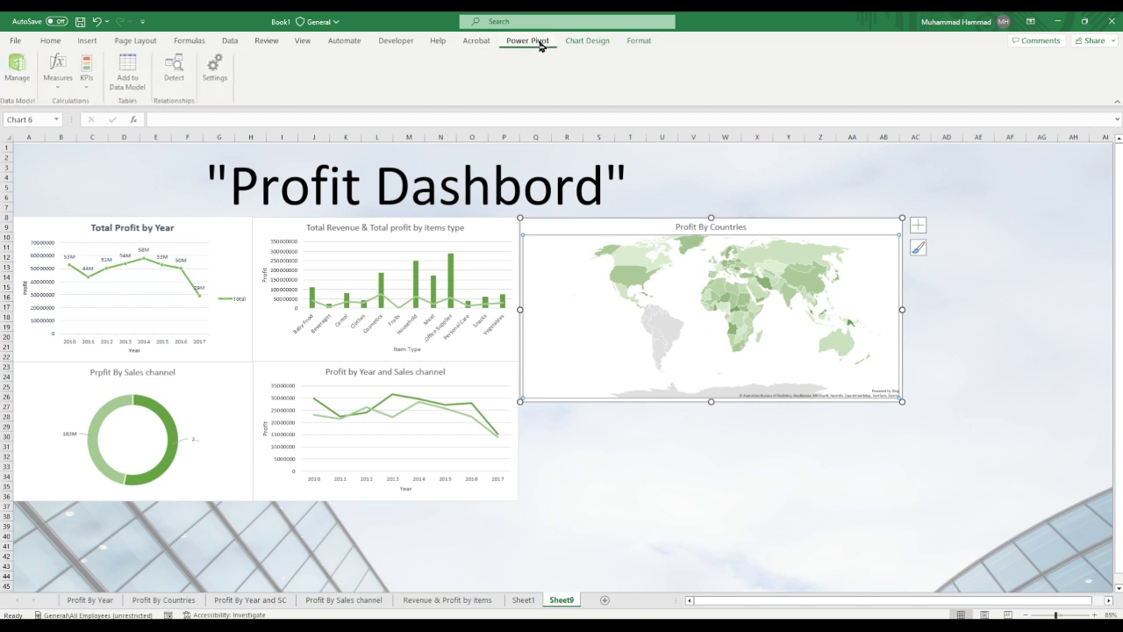
{"action": "left_click", "coordinate": [588, 42]}
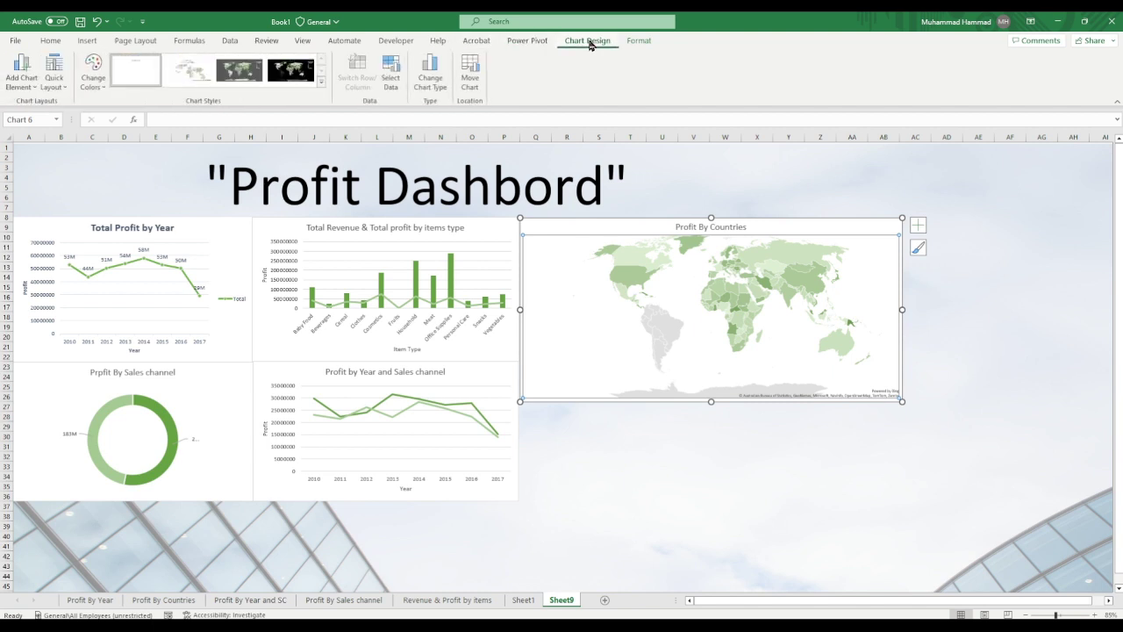
{"action": "left_click", "coordinate": [241, 246]}
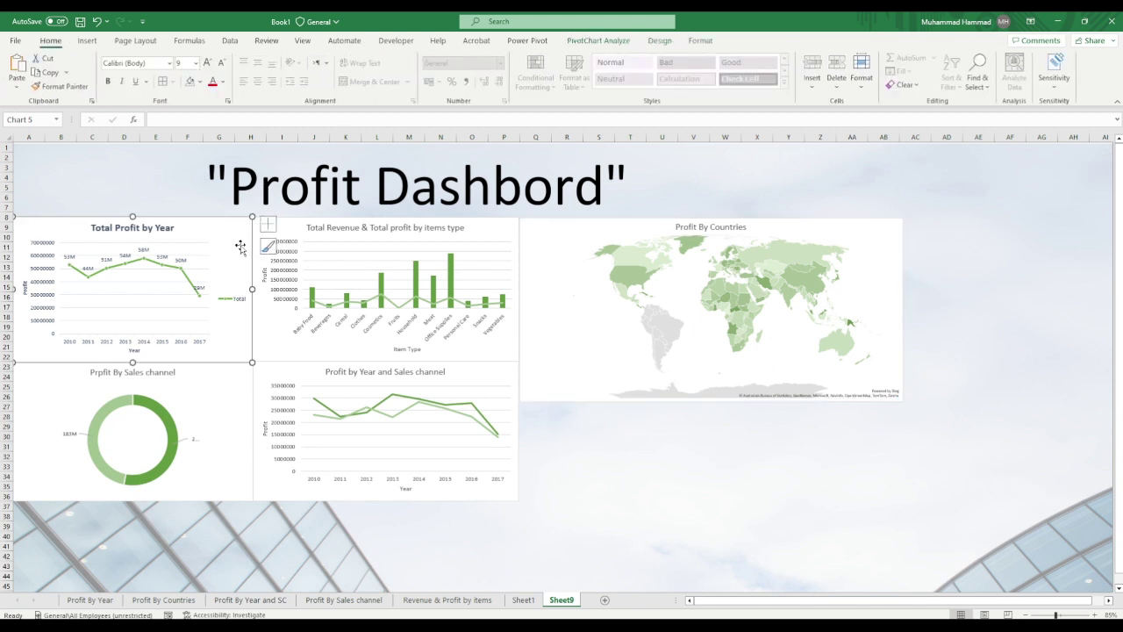
{"action": "left_click", "coordinate": [549, 329]}
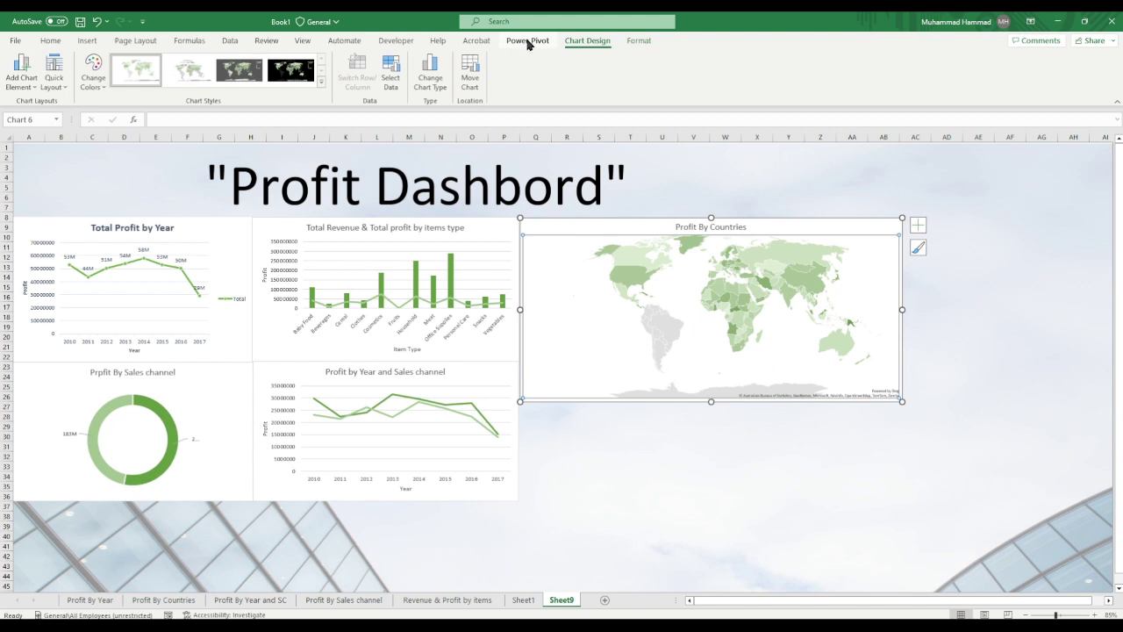
{"action": "left_click", "coordinate": [529, 41]}
{"action": "left_click", "coordinate": [474, 41]}
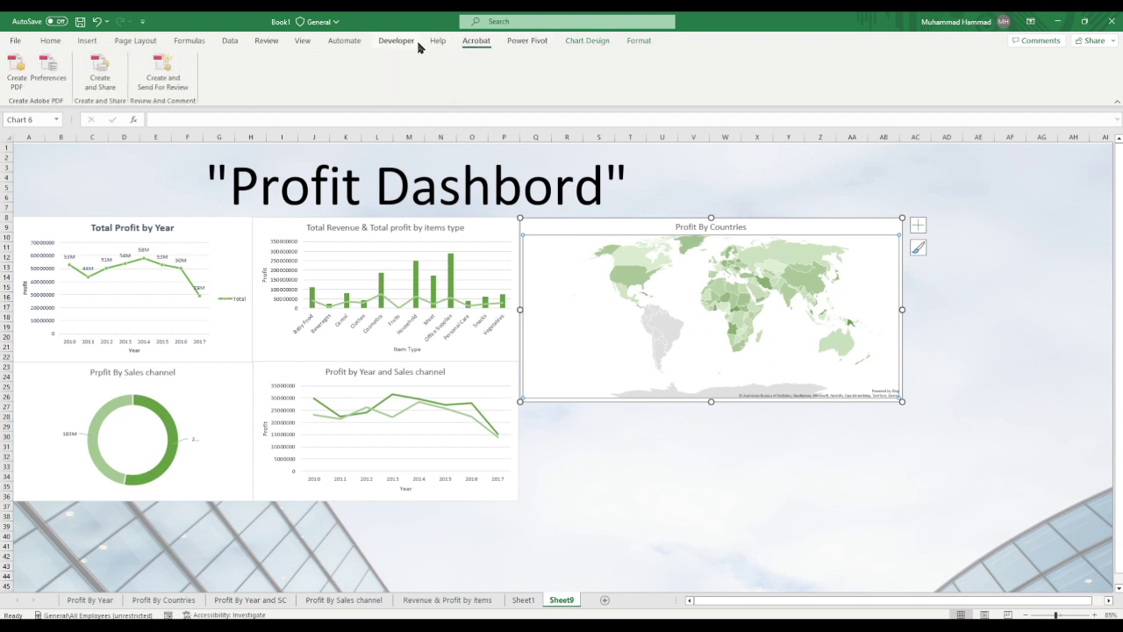
{"action": "left_click", "coordinate": [87, 43]}
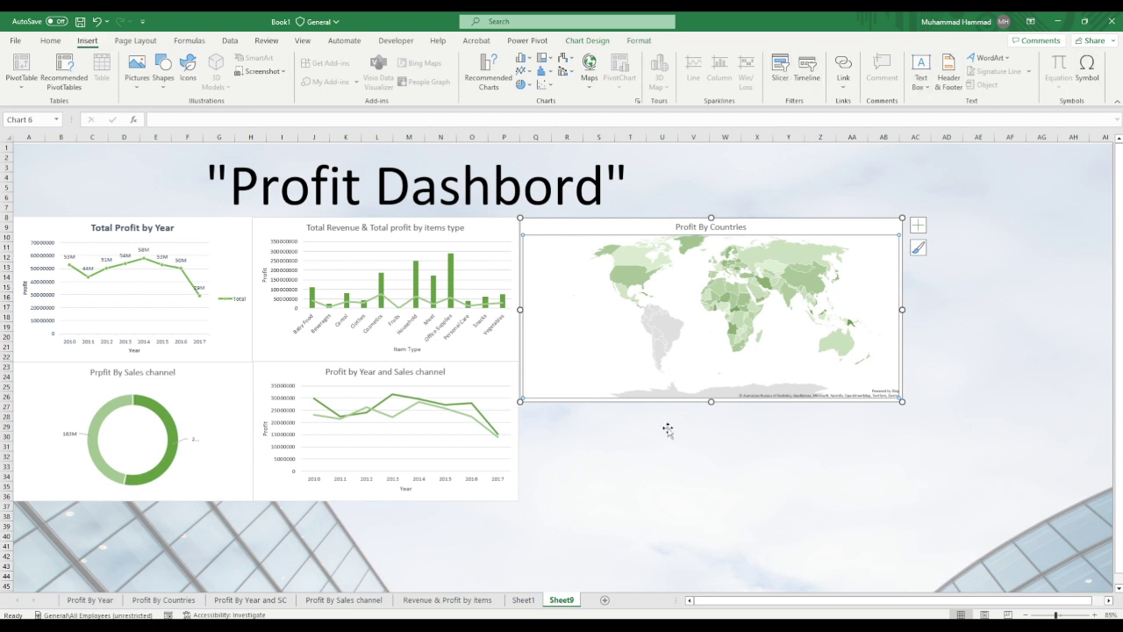
{"action": "left_click", "coordinate": [644, 489]}
{"action": "left_click", "coordinate": [52, 41]}
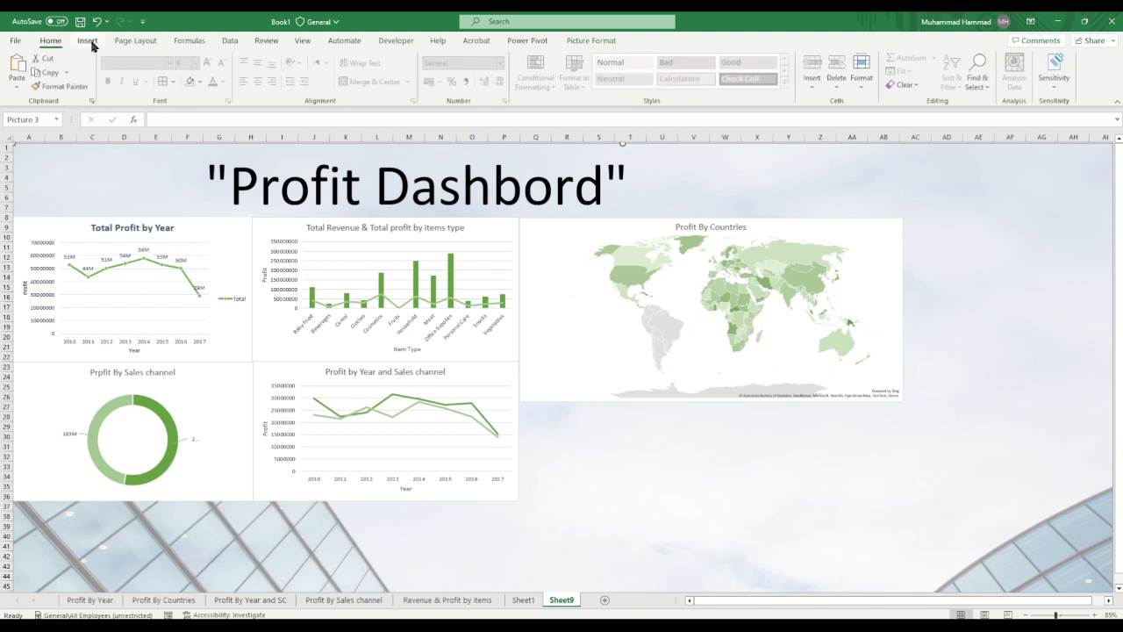
{"action": "mouse_move", "coordinate": [675, 328]}
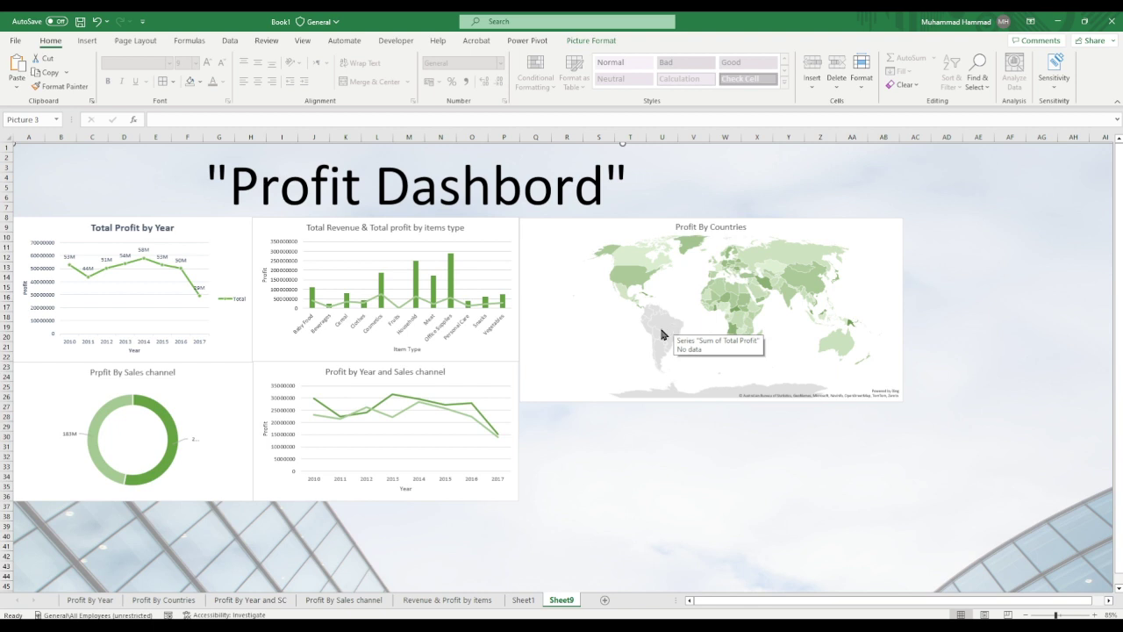
{"action": "left_click", "coordinate": [86, 41]}
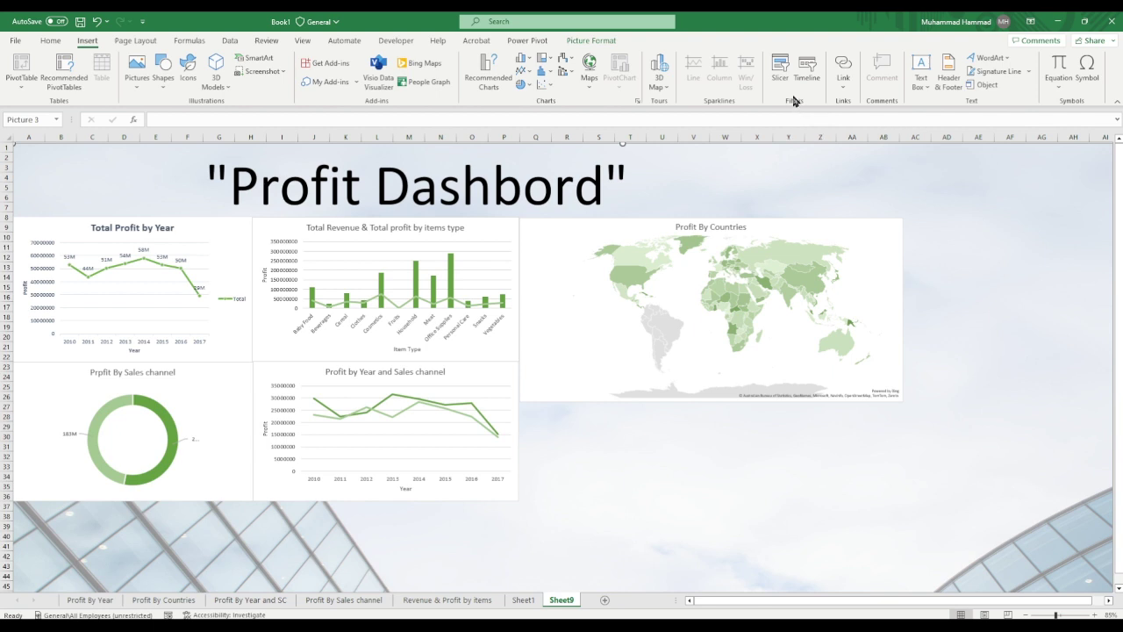
- From the Total Profit by Year chart, insert Region, Country, Item Type, Rep Name, Sales Channel and Order ID slicers
{"action": "left_click", "coordinate": [780, 70]}
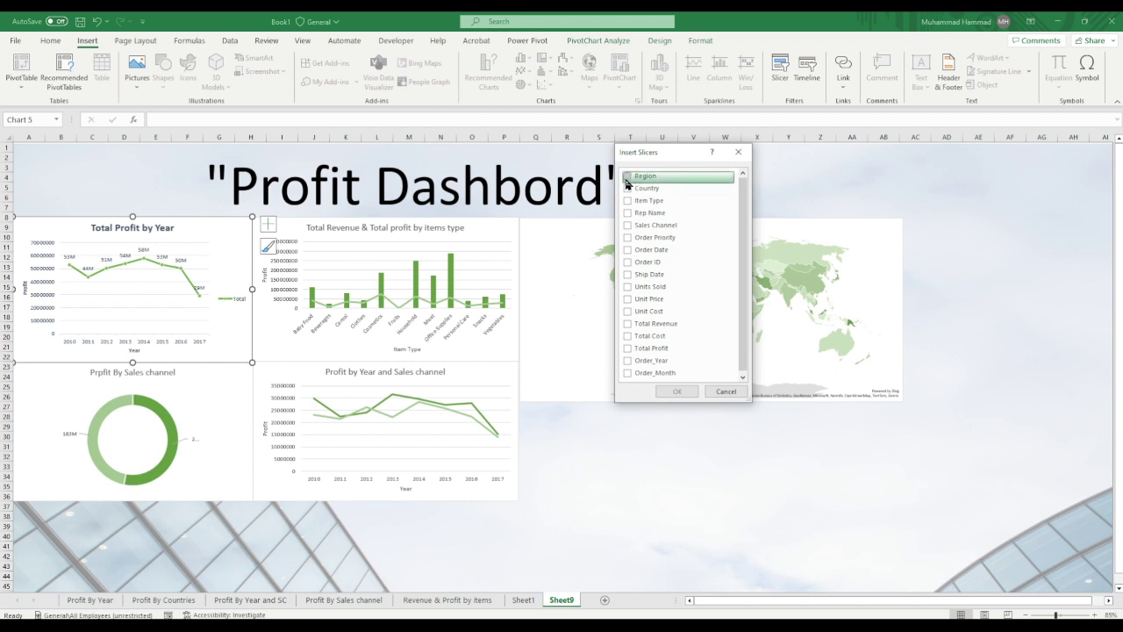
{"action": "left_click", "coordinate": [627, 178]}
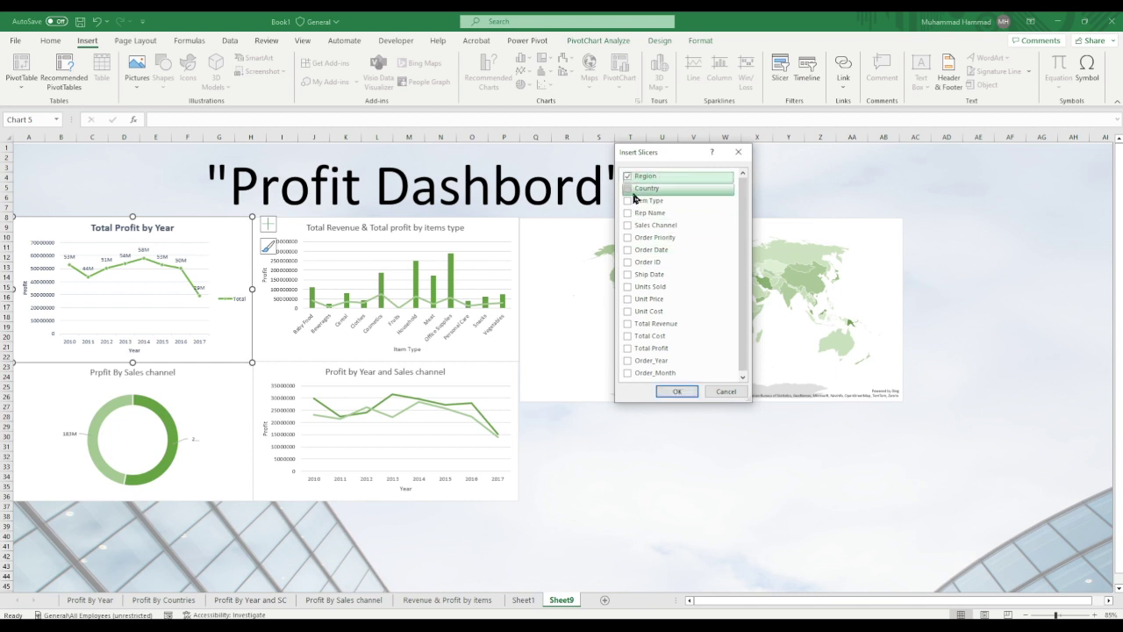
{"action": "left_click", "coordinate": [627, 188]}
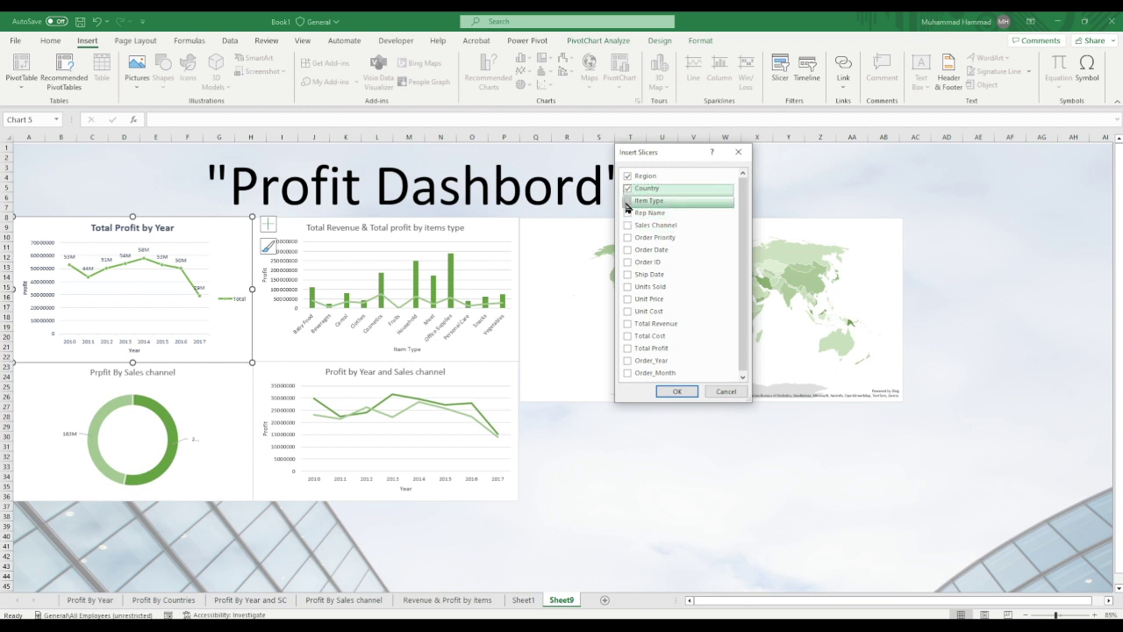
{"action": "left_click", "coordinate": [628, 202]}
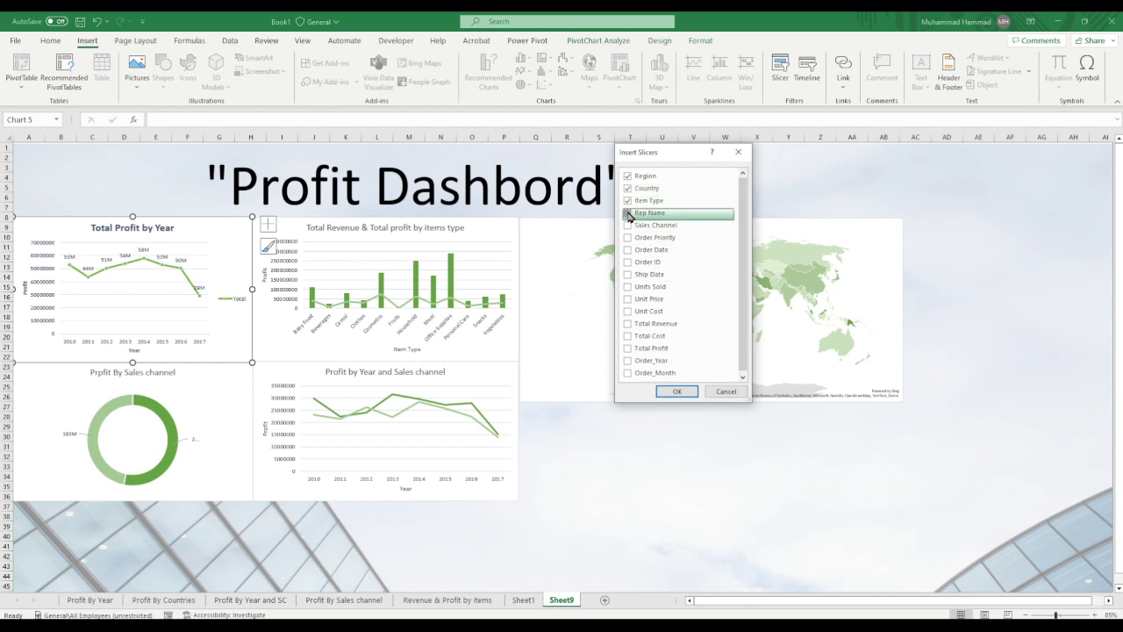
{"action": "left_click", "coordinate": [626, 214]}
{"action": "left_click", "coordinate": [627, 226]}
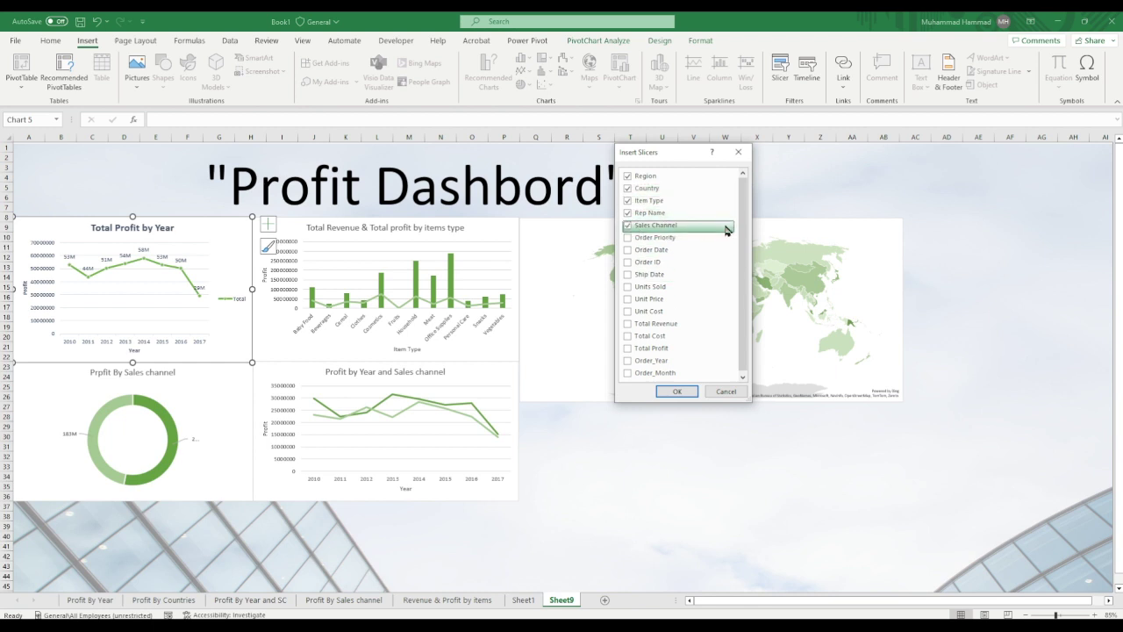
{"action": "scroll", "coordinate": [650, 265], "scroll_direction": "down", "scroll_amount": 1}
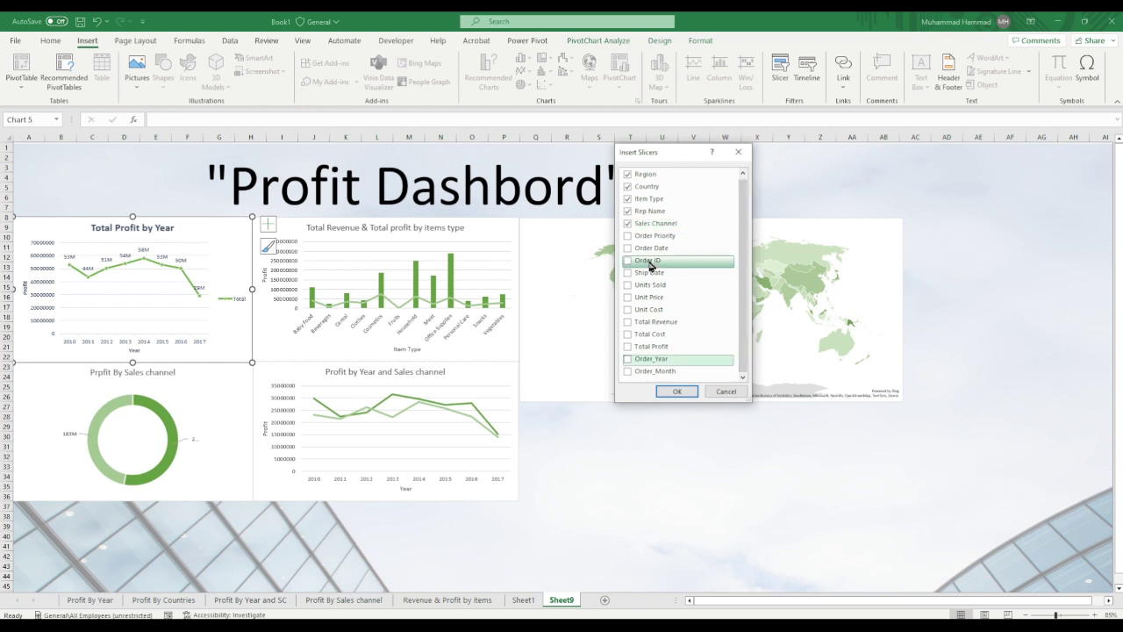
{"action": "left_click", "coordinate": [628, 260]}
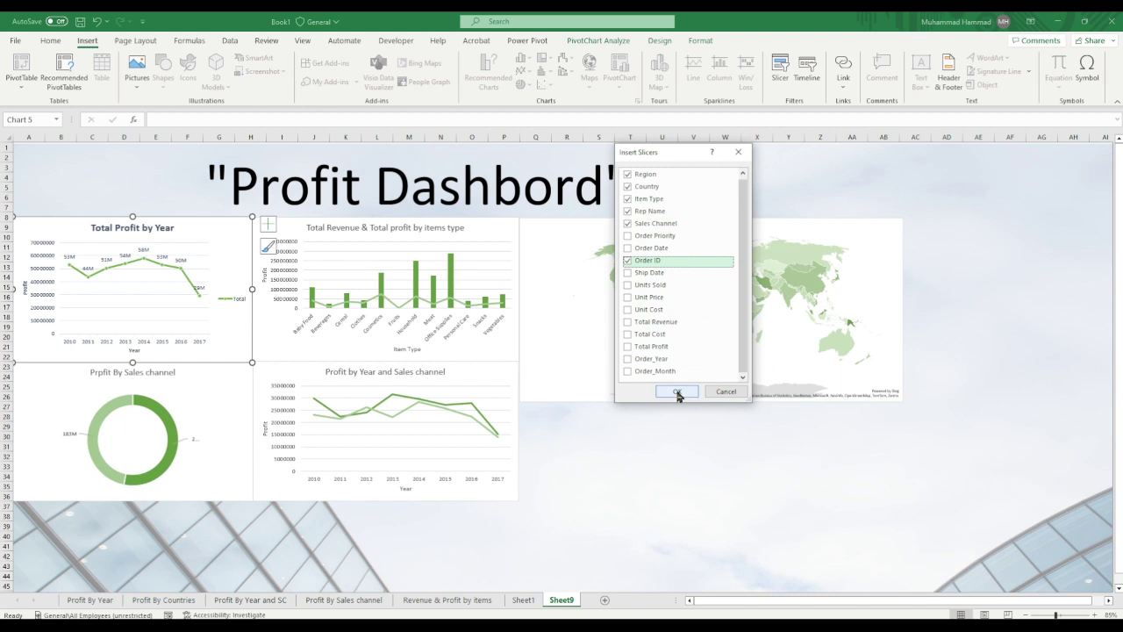
{"action": "left_click", "coordinate": [677, 391]}
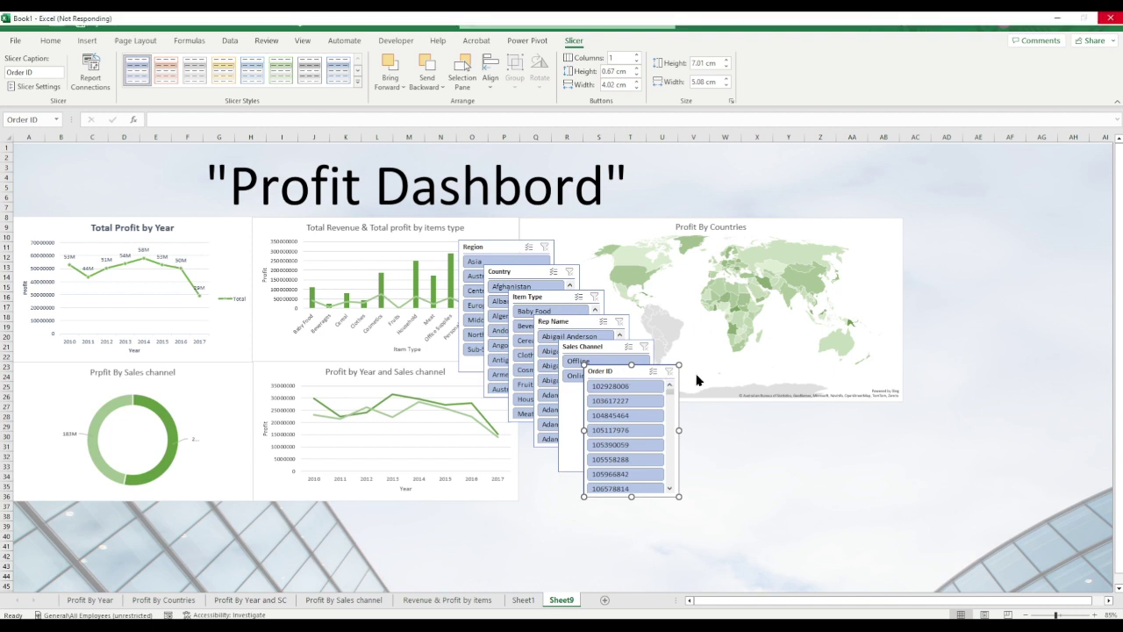
- Place and shorten the Order ID, Sales Channel (2.85 cm) and Rep Name slicers right of the map
{"action": "mouse_move", "coordinate": [625, 375]}
{"action": "left_mouse_down"}
{"action": "mouse_move", "coordinate": [721, 380]}
{"action": "mouse_move", "coordinate": [939, 227]}
{"action": "left_mouse_up"}
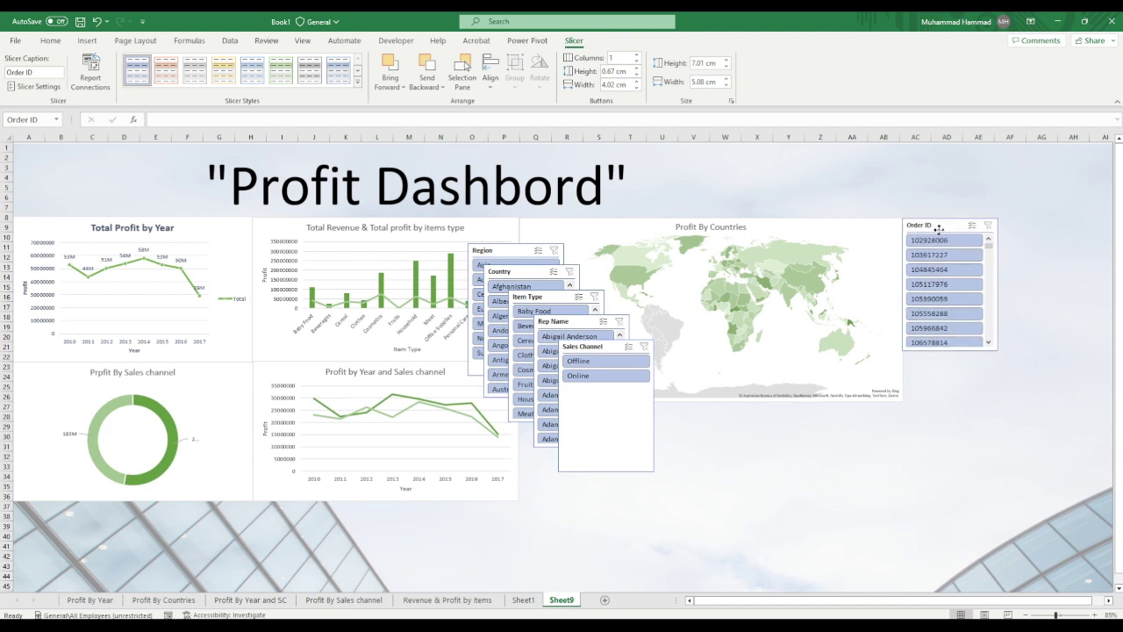
{"action": "left_click_drag", "start_coordinate": [948, 344], "coordinate": [950, 287]}
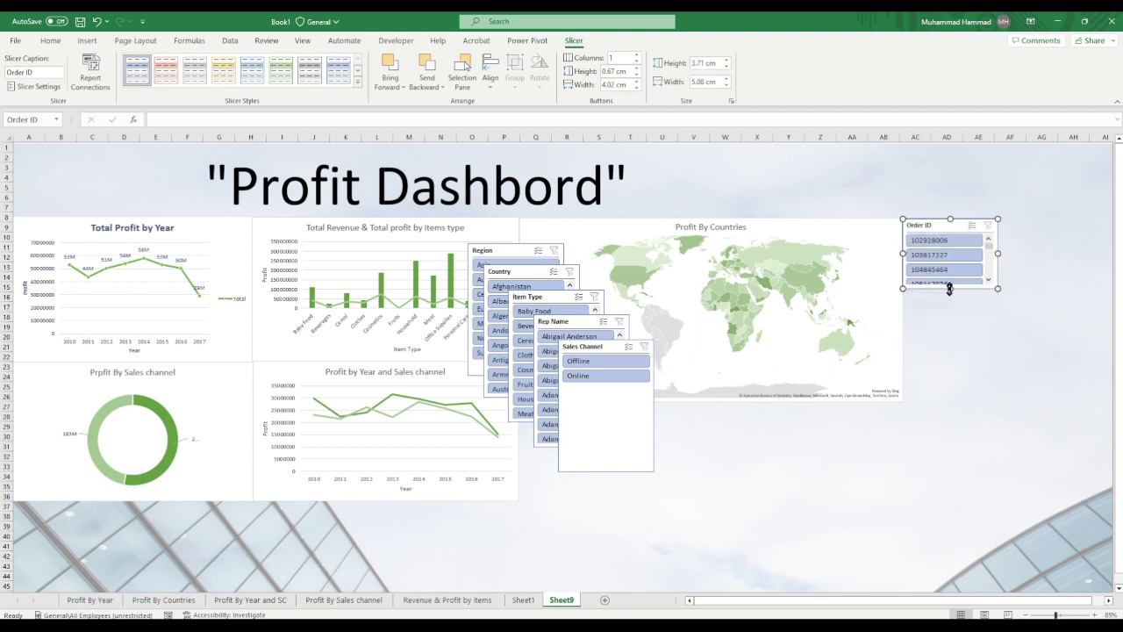
{"action": "left_click_drag", "start_coordinate": [601, 347], "coordinate": [1040, 225]}
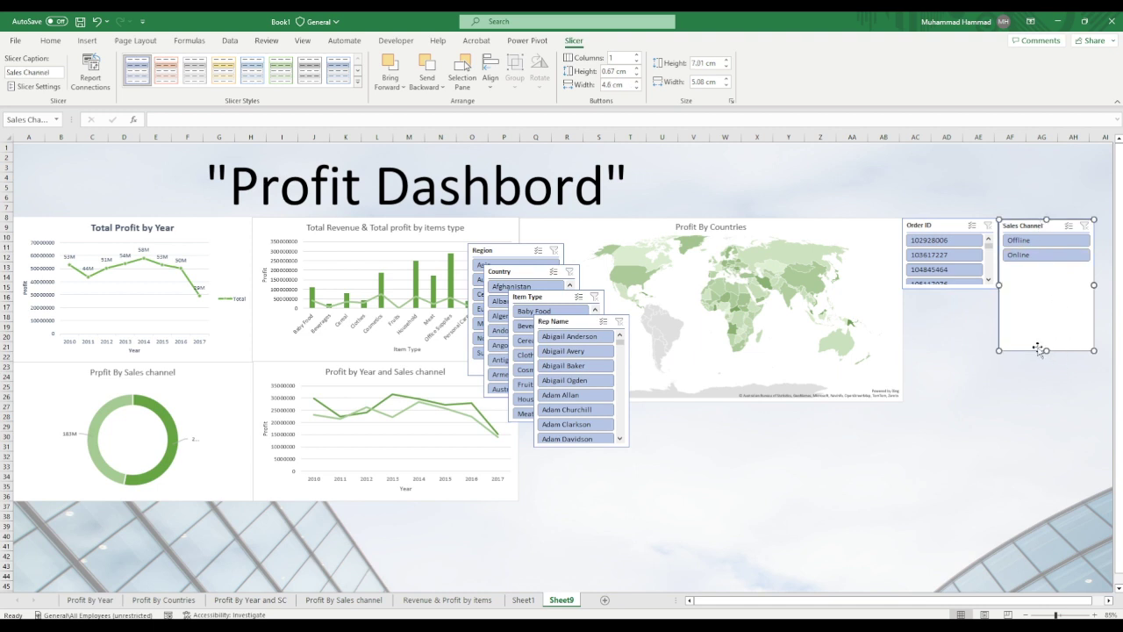
{"action": "left_click_drag", "start_coordinate": [1045, 349], "coordinate": [1048, 285]}
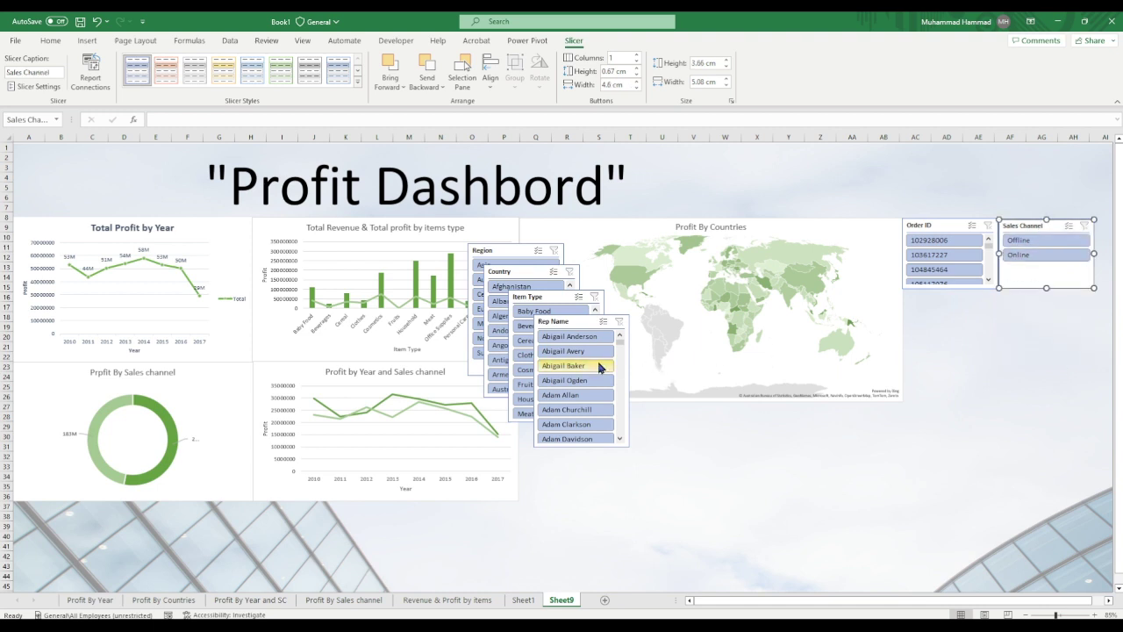
{"action": "mouse_move", "coordinate": [584, 321]}
{"action": "left_mouse_down"}
{"action": "mouse_move", "coordinate": [944, 320]}
{"action": "mouse_move", "coordinate": [1079, 306]}
{"action": "left_mouse_up"}
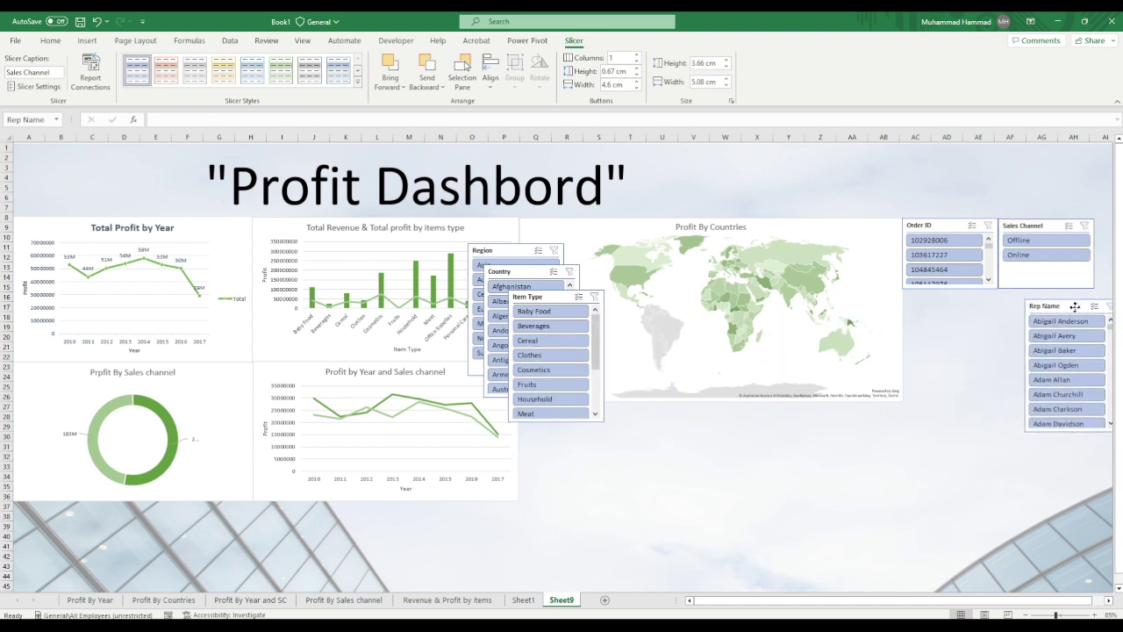
{"action": "left_click", "coordinate": [1048, 229]}
{"action": "left_click_drag", "start_coordinate": [1048, 230], "coordinate": [953, 299]}
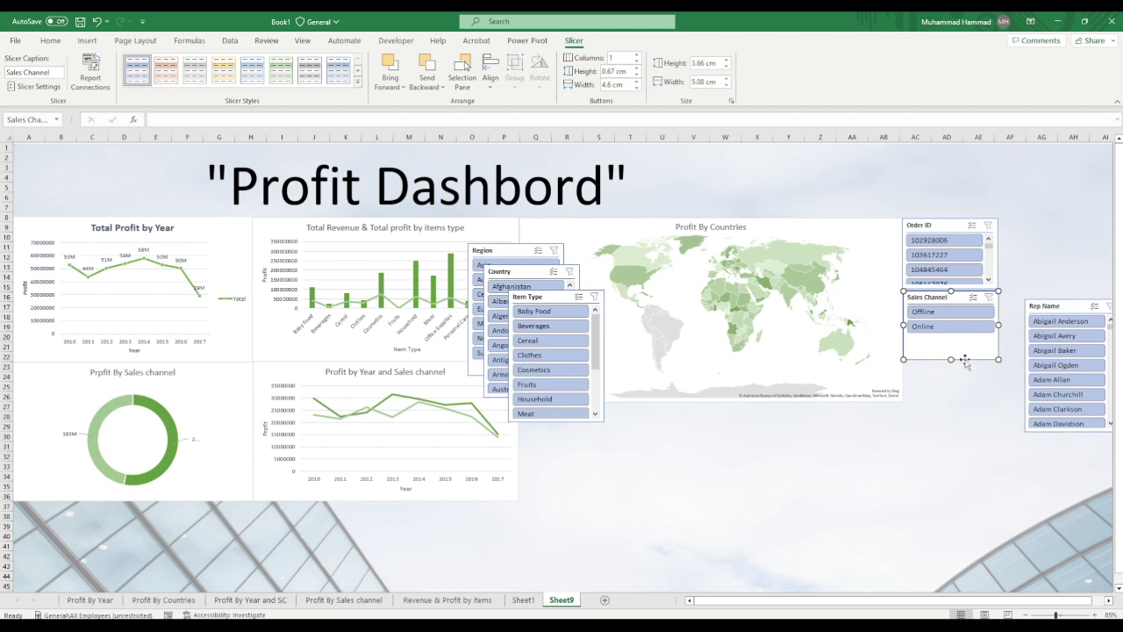
{"action": "left_click_drag", "start_coordinate": [950, 361], "coordinate": [951, 343]}
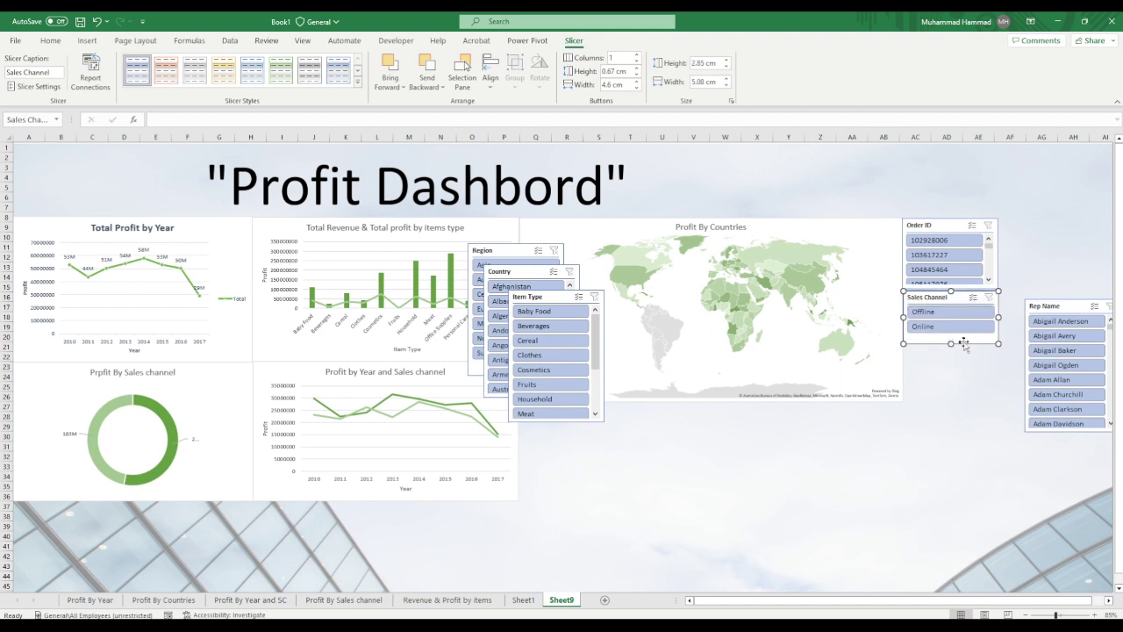
{"action": "left_click_drag", "start_coordinate": [1067, 307], "coordinate": [1035, 219]}
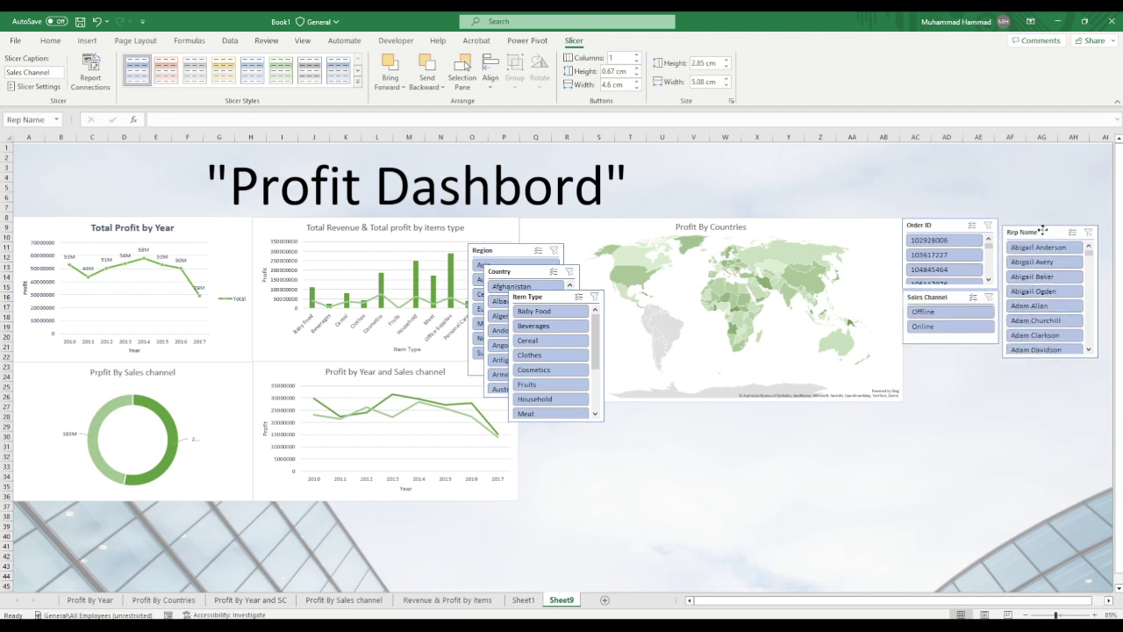
{"action": "left_click_drag", "start_coordinate": [1036, 220], "coordinate": [1040, 225]}
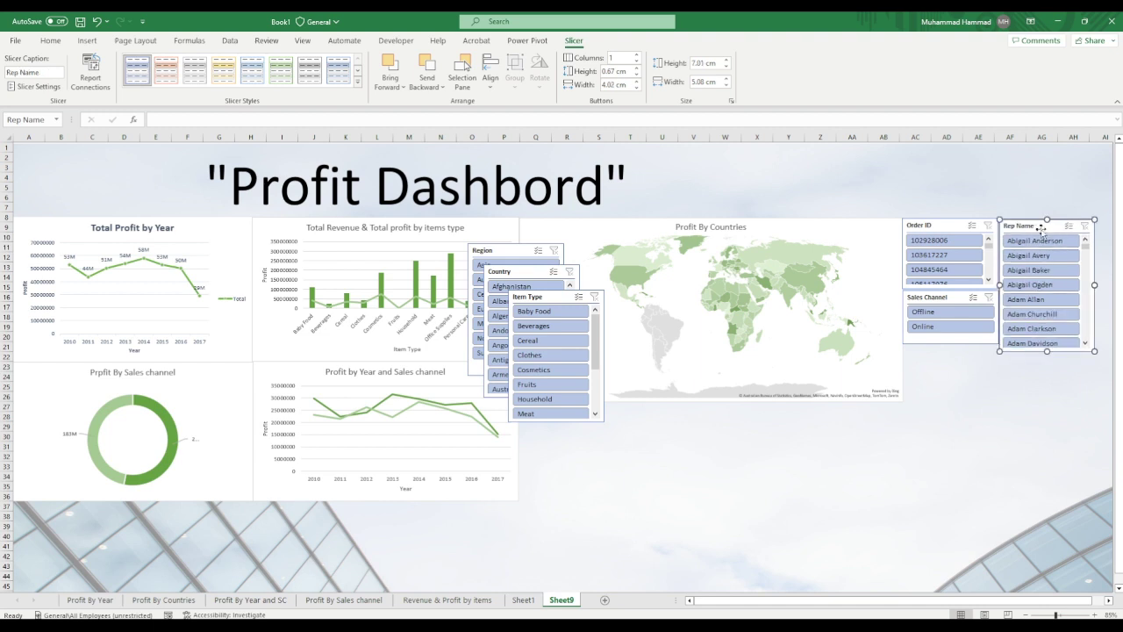
{"action": "left_click_drag", "start_coordinate": [1045, 351], "coordinate": [1037, 291]}
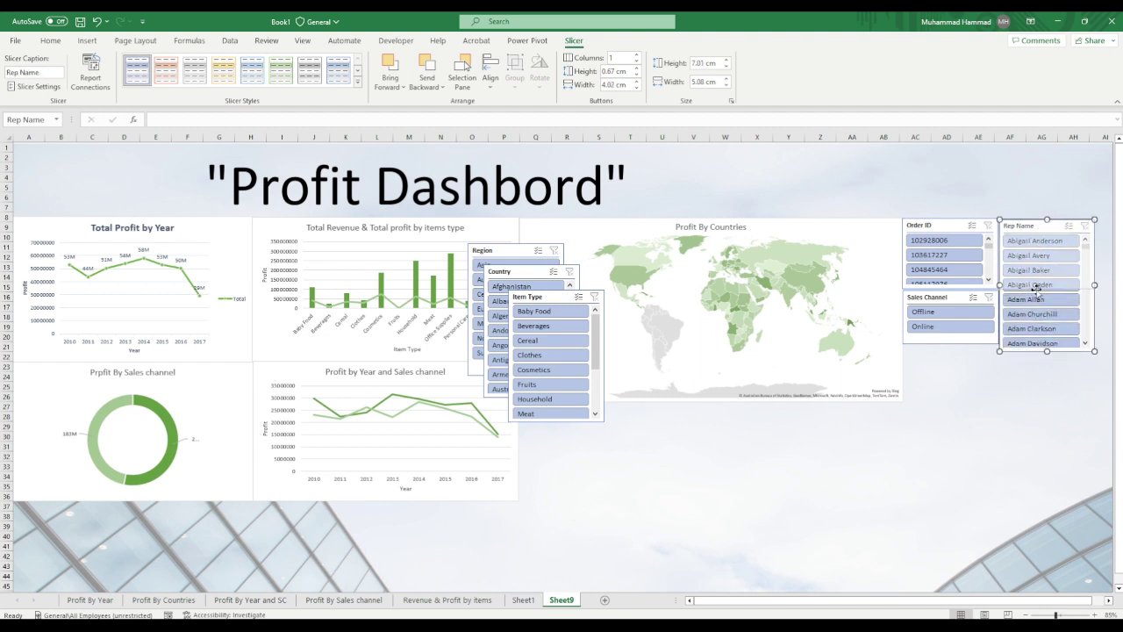
{"action": "left_click_drag", "start_coordinate": [1036, 288], "coordinate": [1037, 291]}
- Move the Item Type, Country and Region slicers beneath them, shortening each to fit the grid
{"action": "left_click_drag", "start_coordinate": [566, 297], "coordinate": [1052, 296]}
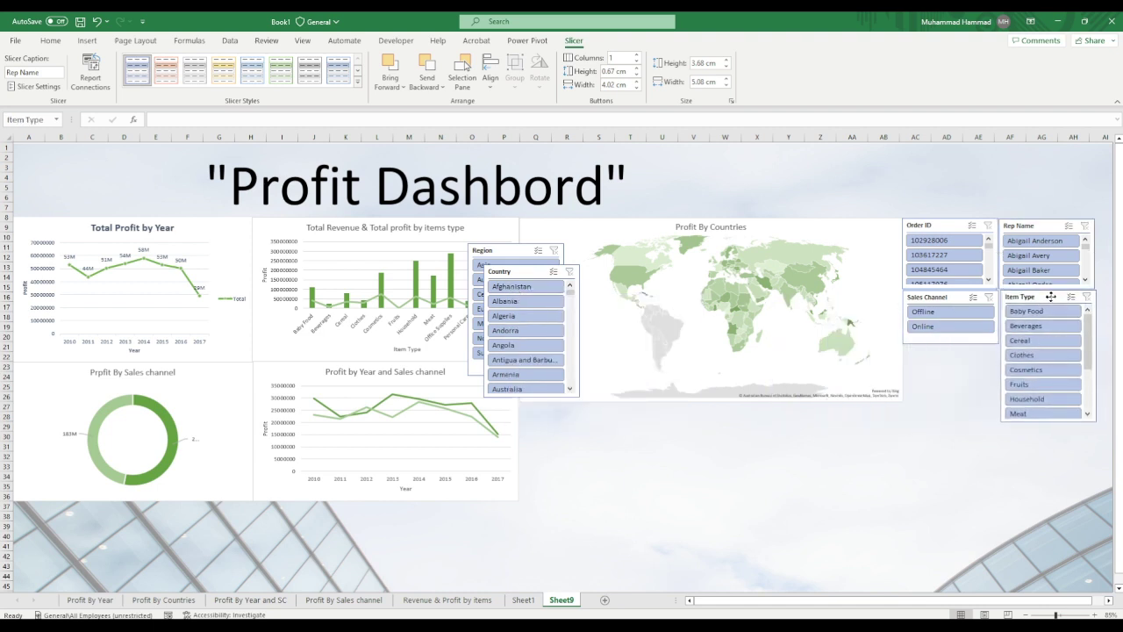
{"action": "left_click_drag", "start_coordinate": [1052, 295], "coordinate": [1048, 297]}
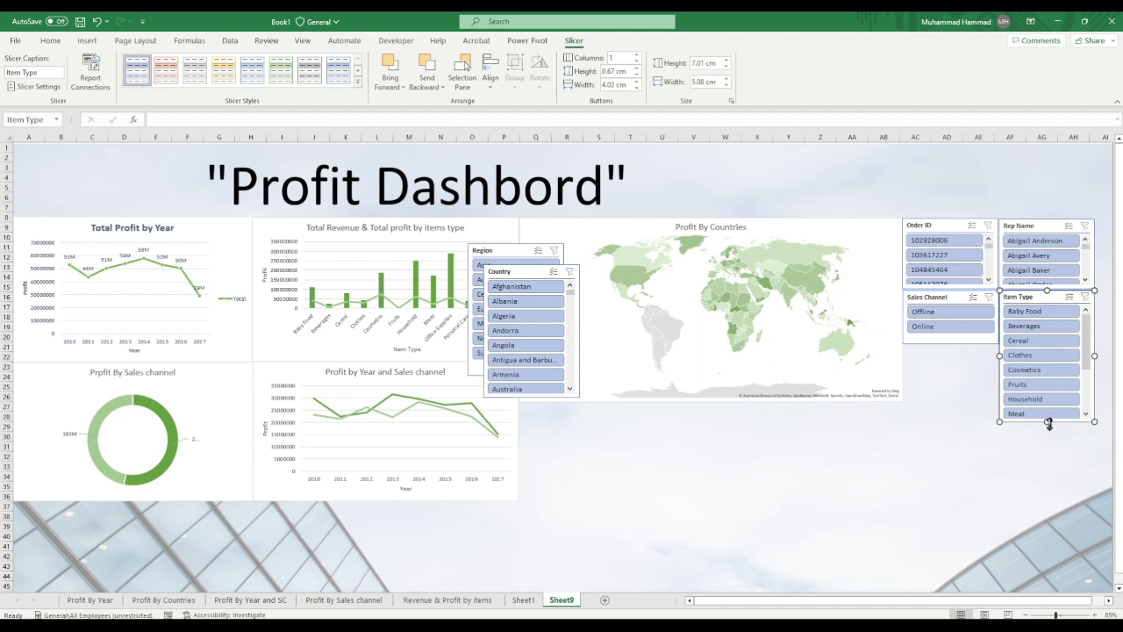
{"action": "left_click_drag", "start_coordinate": [1049, 424], "coordinate": [1056, 346]}
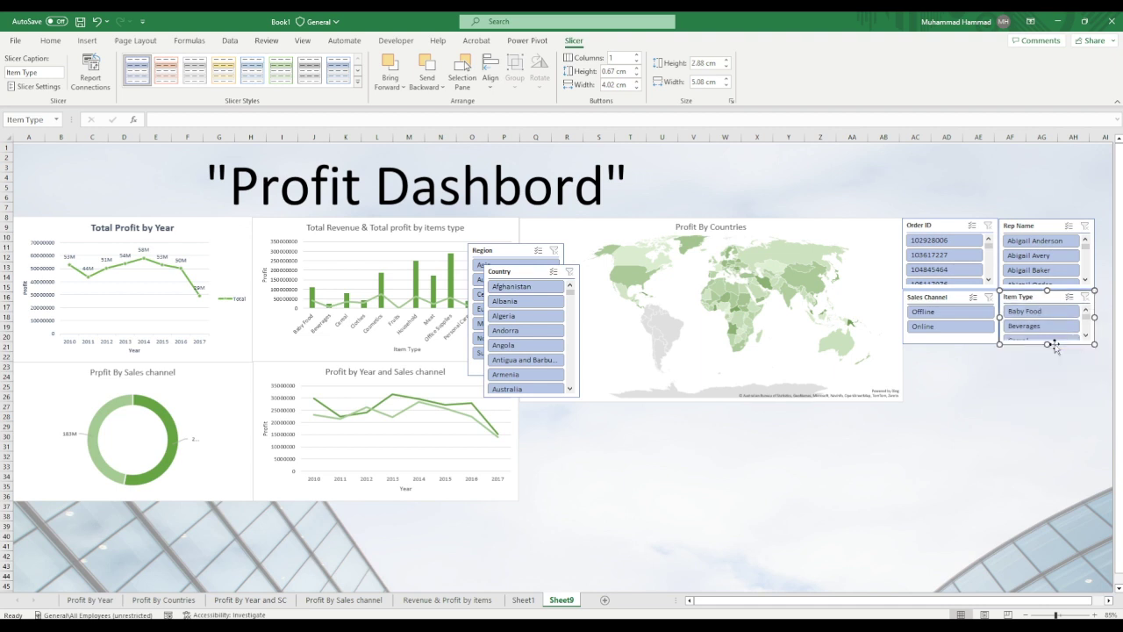
{"action": "left_click_drag", "start_coordinate": [527, 273], "coordinate": [948, 353]}
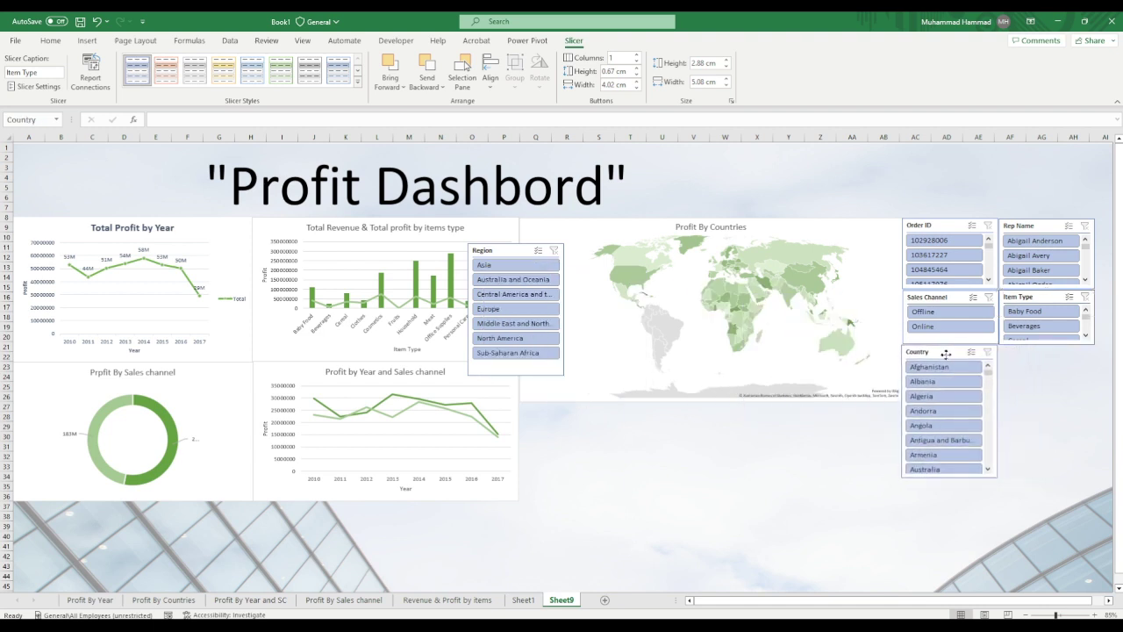
{"action": "left_click_drag", "start_coordinate": [953, 468], "coordinate": [962, 402]}
{"action": "left_click_drag", "start_coordinate": [524, 251], "coordinate": [1049, 349]}
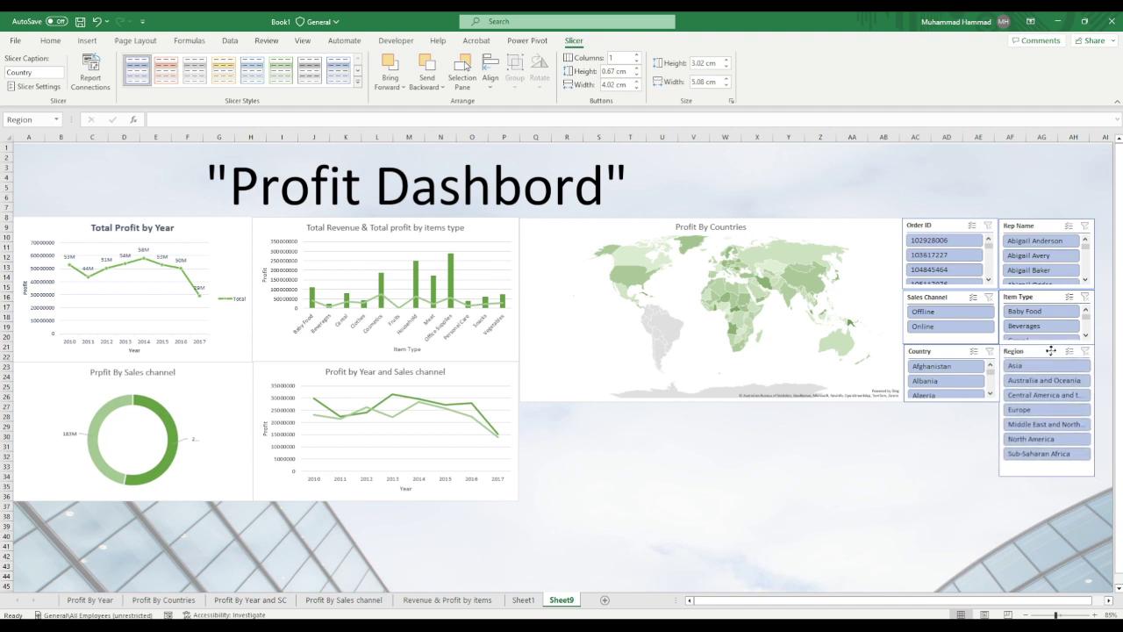
{"action": "left_click_drag", "start_coordinate": [1047, 454], "coordinate": [1046, 403]}
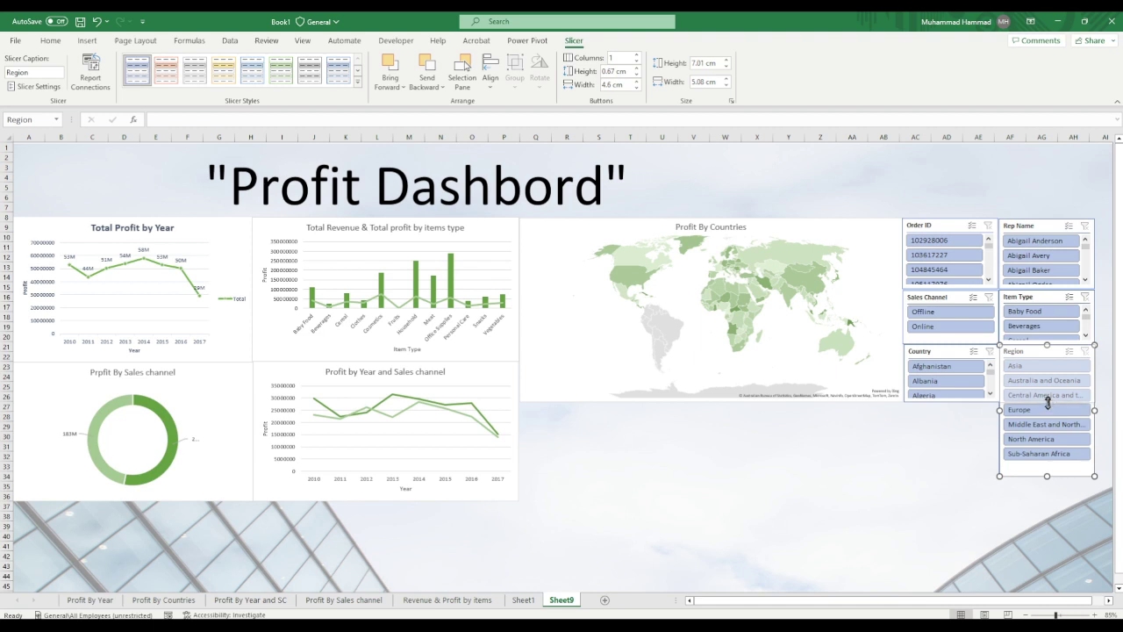
{"action": "left_click", "coordinate": [847, 504]}
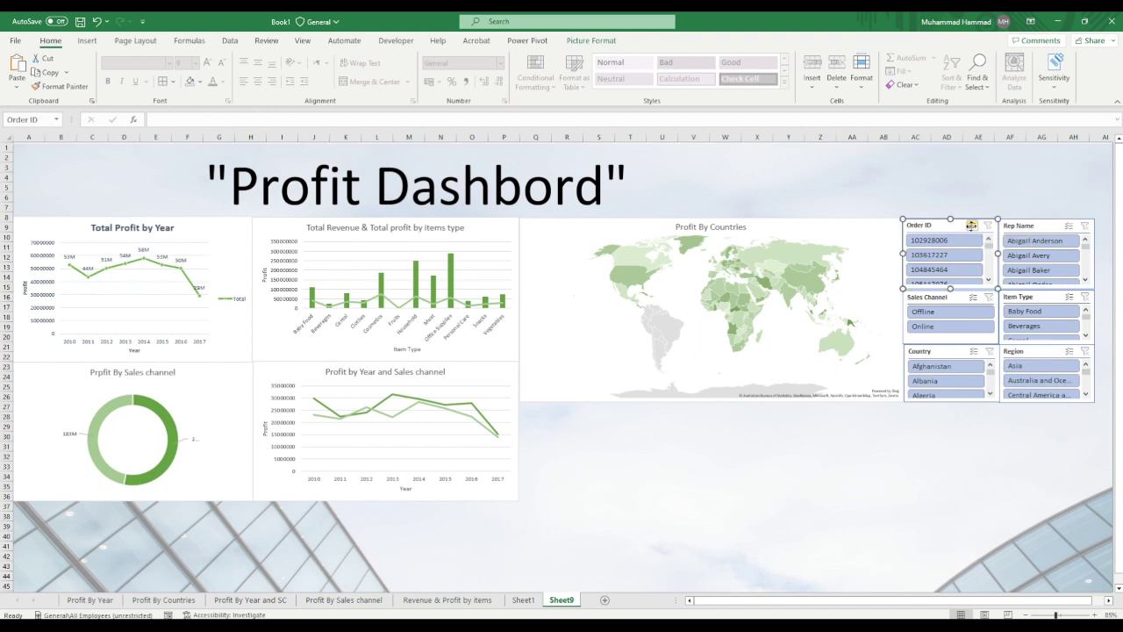
- Connect the Order ID slicer to PivotTable20, 23, 21 and 24 through Report Connections
{"action": "right_click", "coordinate": [973, 230]}
{"action": "left_click", "coordinate": [1043, 396]}
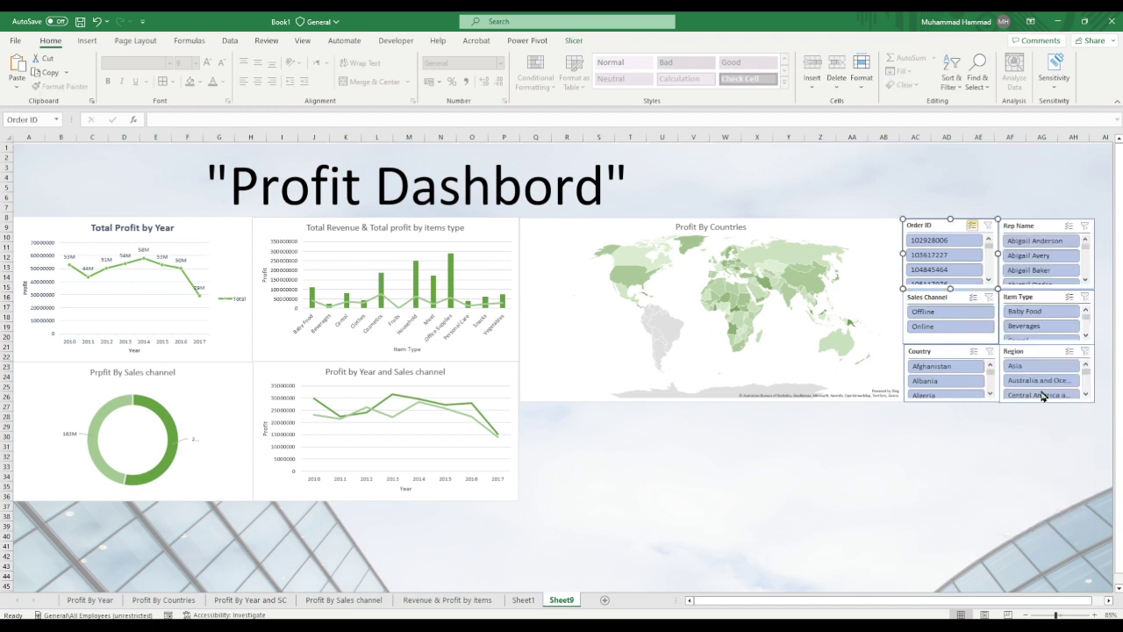
{"action": "left_click_drag", "start_coordinate": [535, 272], "coordinate": [735, 253]}
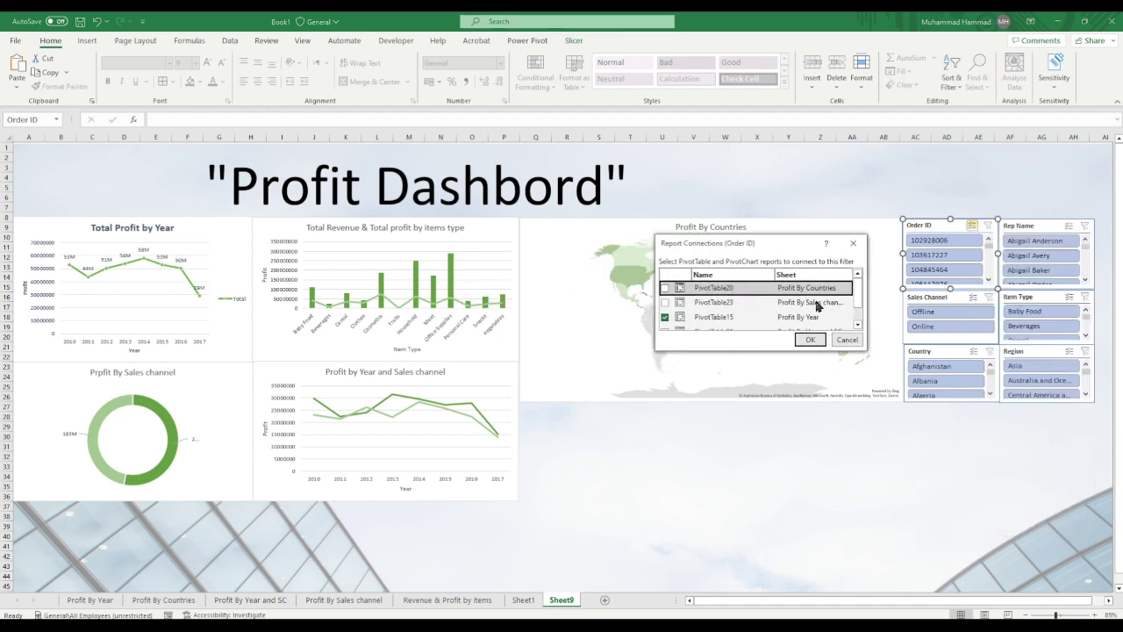
{"action": "left_click_drag", "start_coordinate": [865, 351], "coordinate": [1033, 471]}
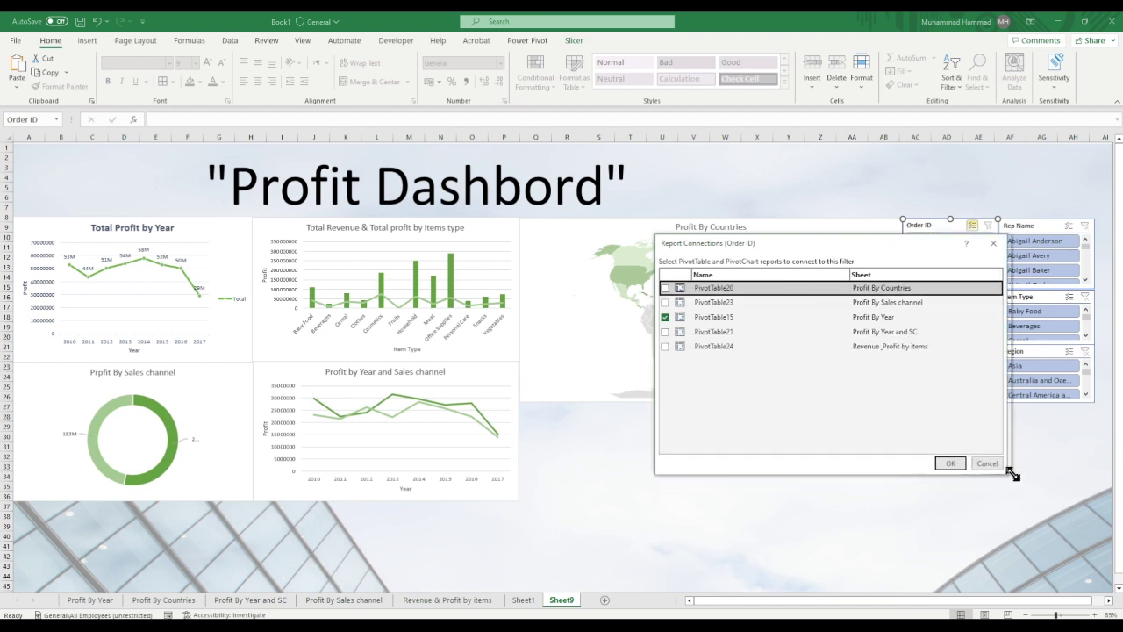
{"action": "mouse_move", "coordinate": [901, 249]}
{"action": "left_mouse_down"}
{"action": "mouse_move", "coordinate": [749, 229]}
{"action": "mouse_move", "coordinate": [707, 237]}
{"action": "left_mouse_up"}
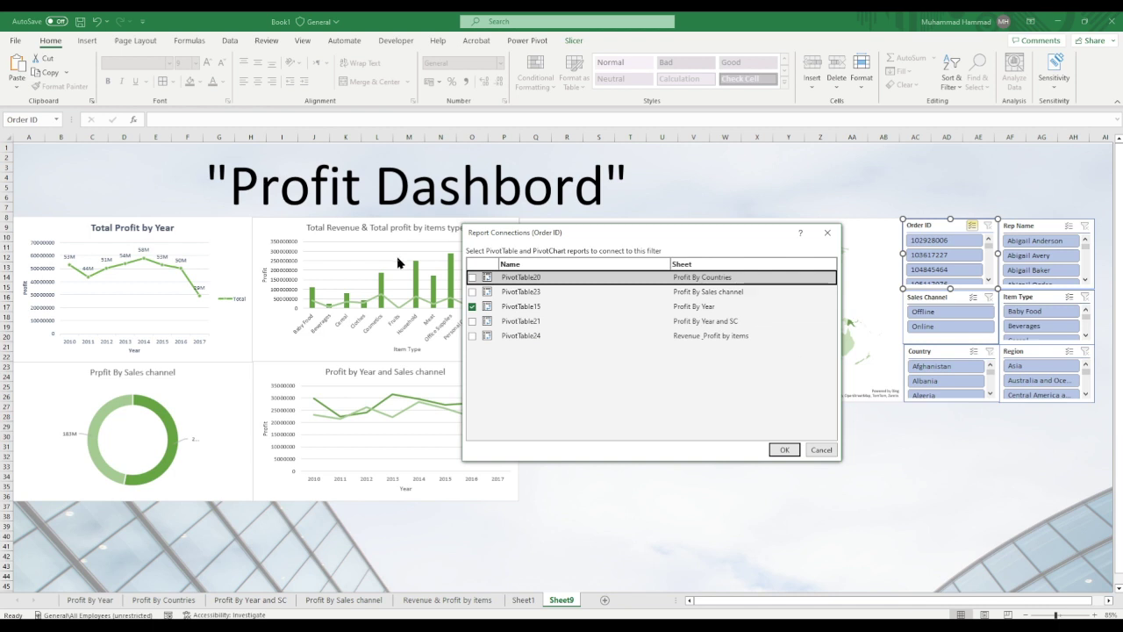
{"action": "mouse_move", "coordinate": [672, 236]}
{"action": "left_mouse_down"}
{"action": "mouse_move", "coordinate": [777, 215]}
{"action": "mouse_move", "coordinate": [729, 200]}
{"action": "left_mouse_up"}
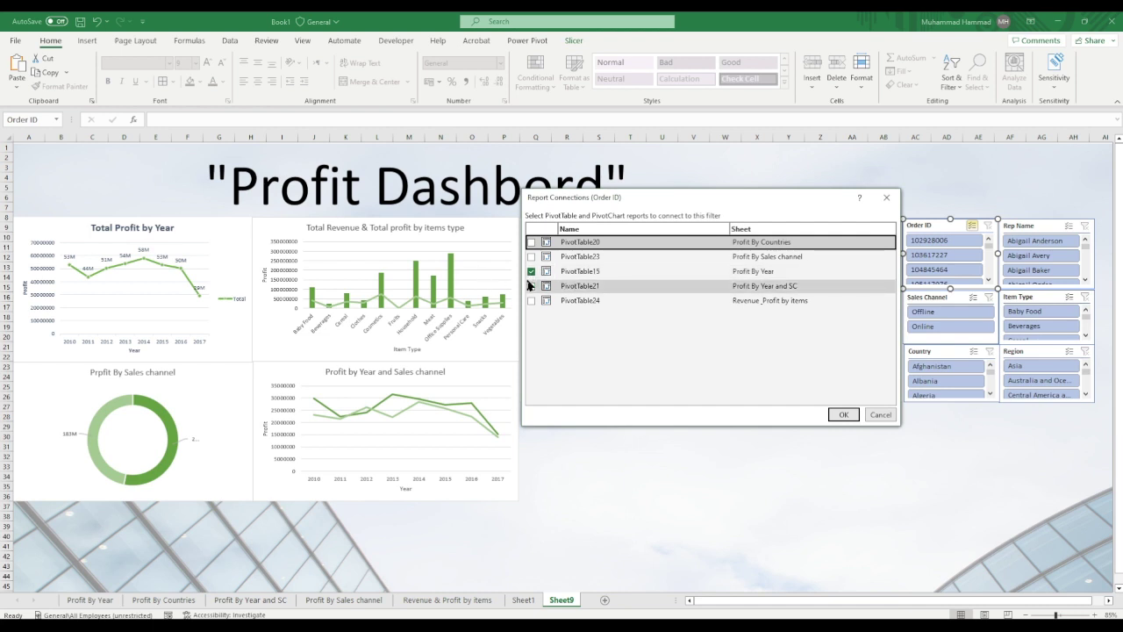
{"action": "left_click", "coordinate": [531, 256]}
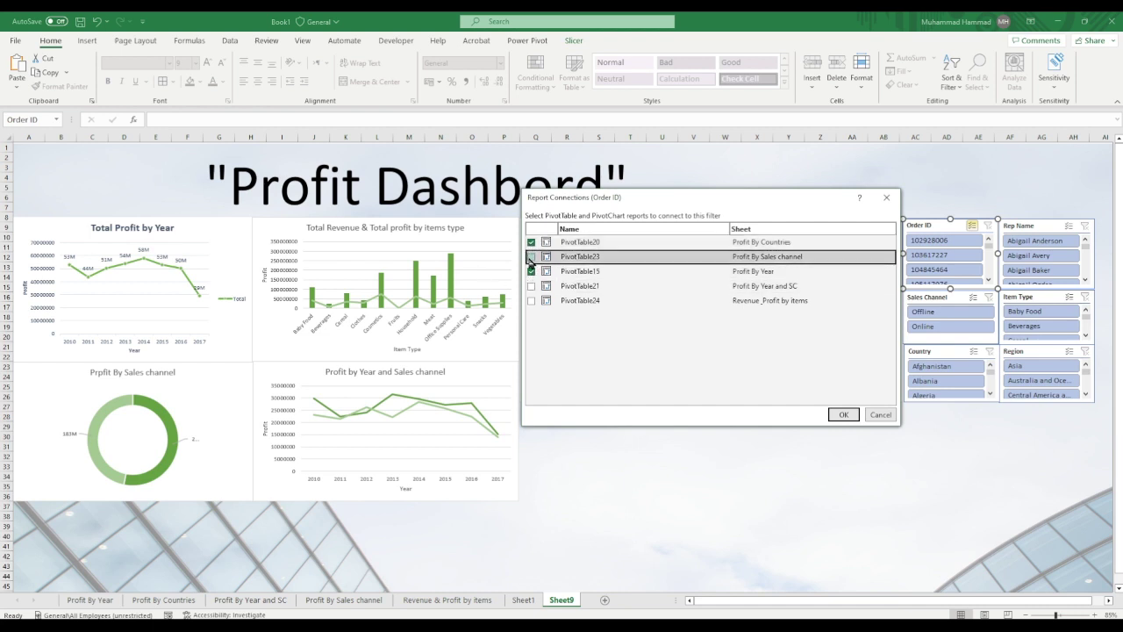
{"action": "left_click", "coordinate": [531, 286]}
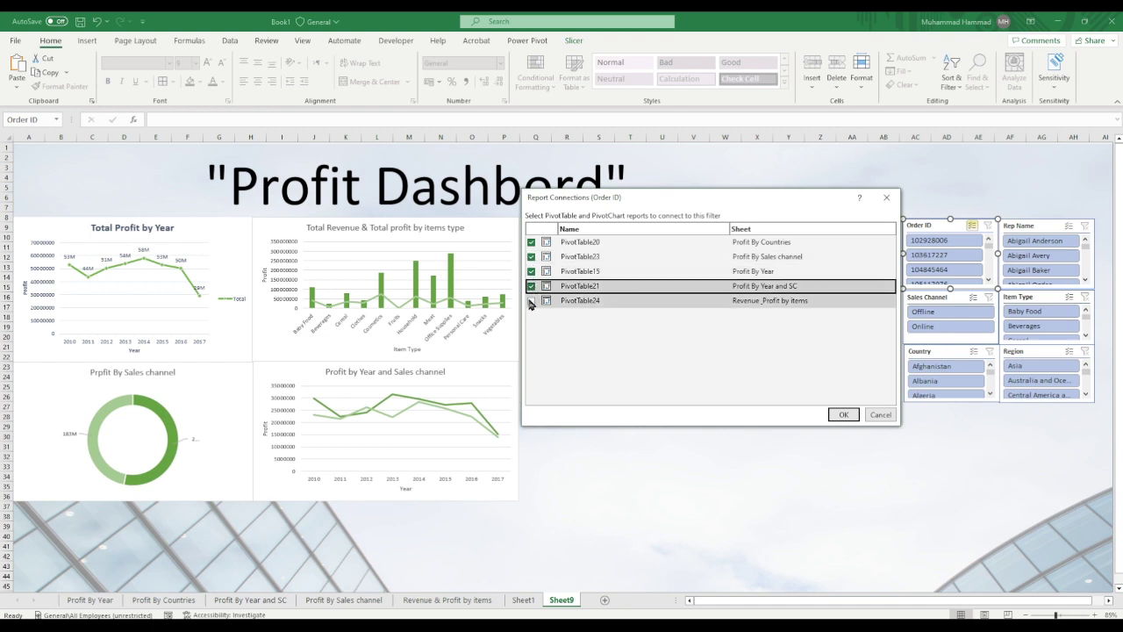
{"action": "left_click", "coordinate": [531, 301]}
{"action": "left_click", "coordinate": [840, 414]}
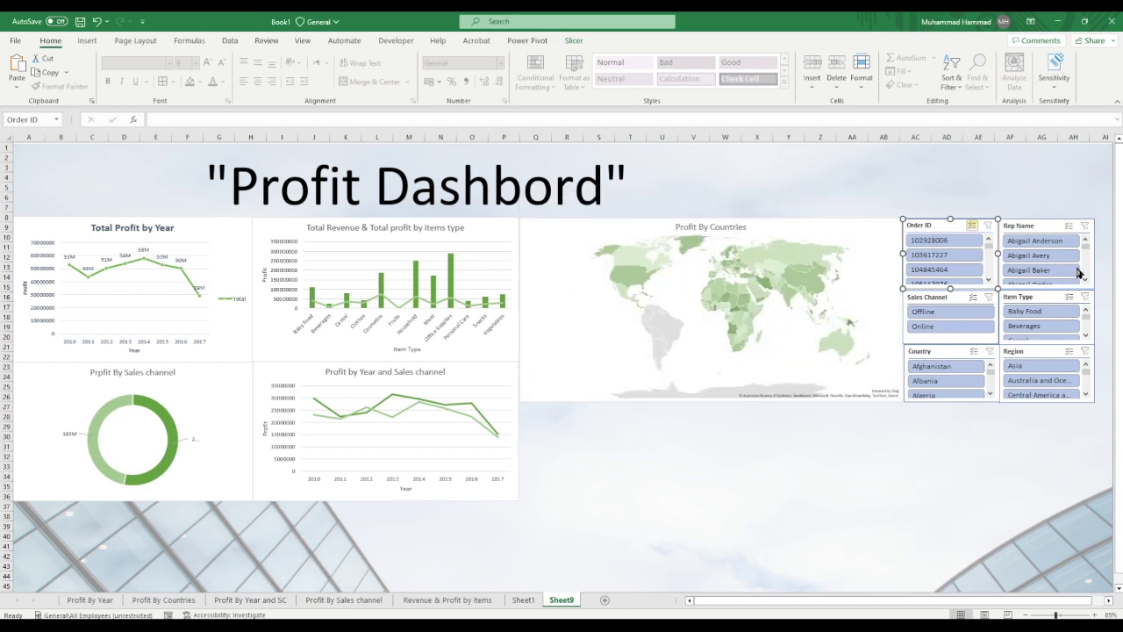
- Connect the Rep Name slicer to PivotTable20, 23, 21 and 24 via Report Connections
{"action": "right_click", "coordinate": [1067, 225]}
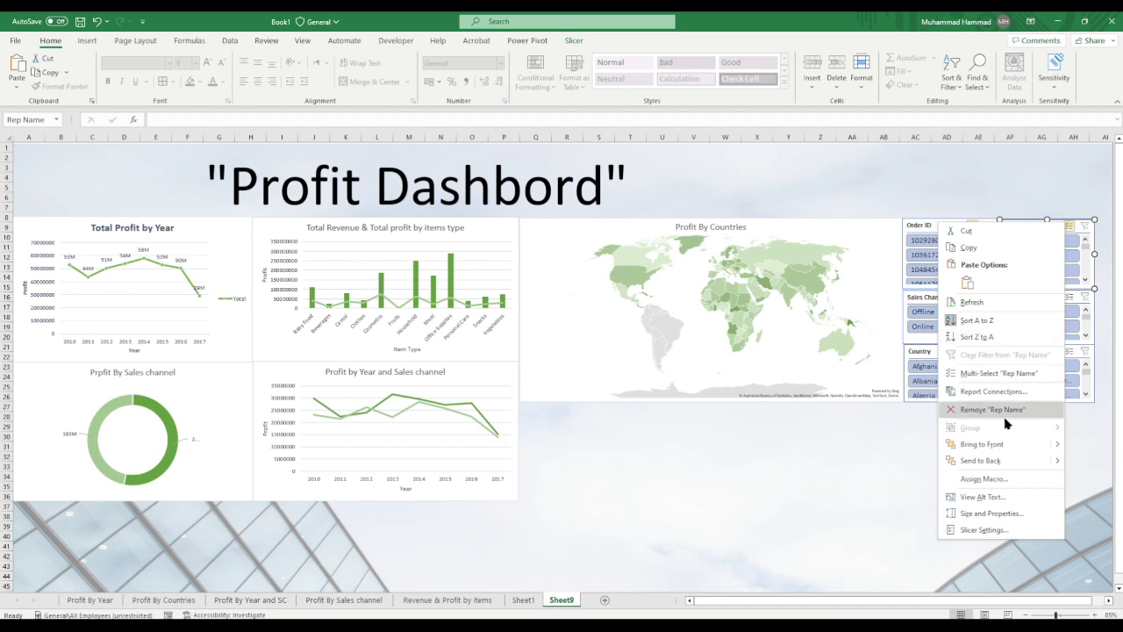
{"action": "left_click", "coordinate": [987, 393]}
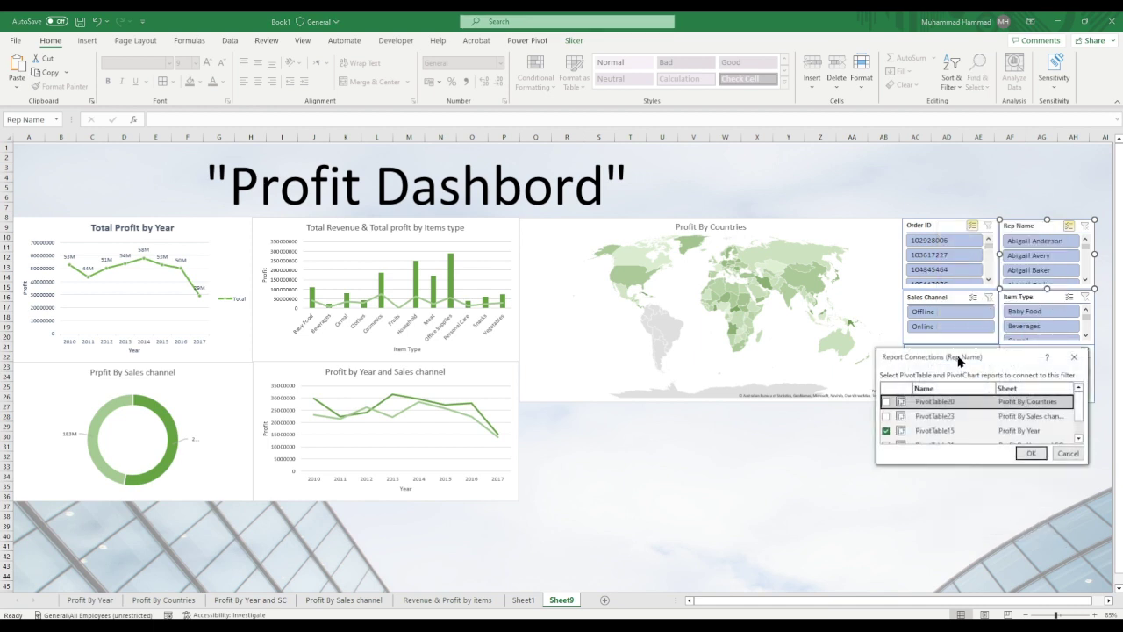
{"action": "left_click_drag", "start_coordinate": [959, 360], "coordinate": [670, 225]}
{"action": "left_click_drag", "start_coordinate": [795, 329], "coordinate": [899, 426]}
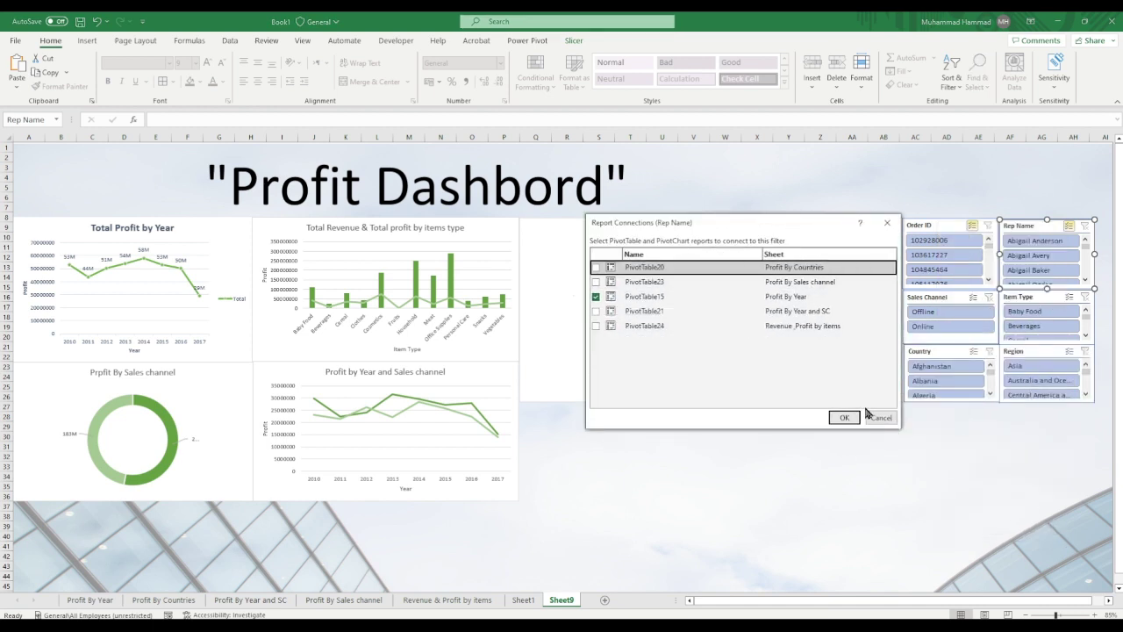
{"action": "left_click", "coordinate": [595, 267]}
{"action": "left_click", "coordinate": [596, 282]}
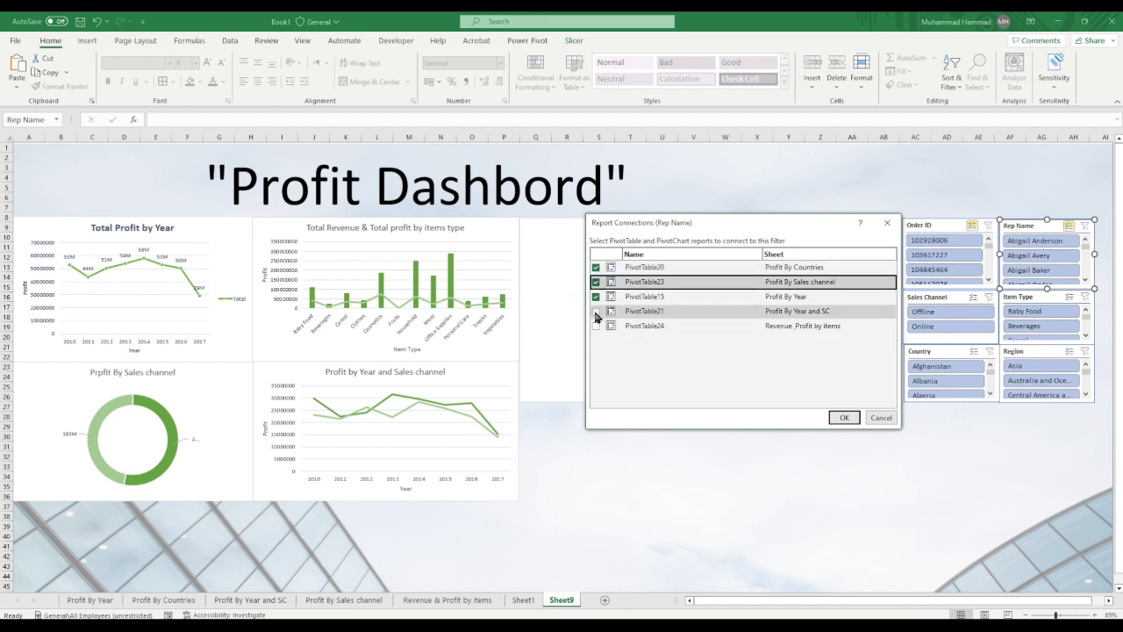
{"action": "left_click", "coordinate": [596, 310]}
{"action": "left_click", "coordinate": [595, 327]}
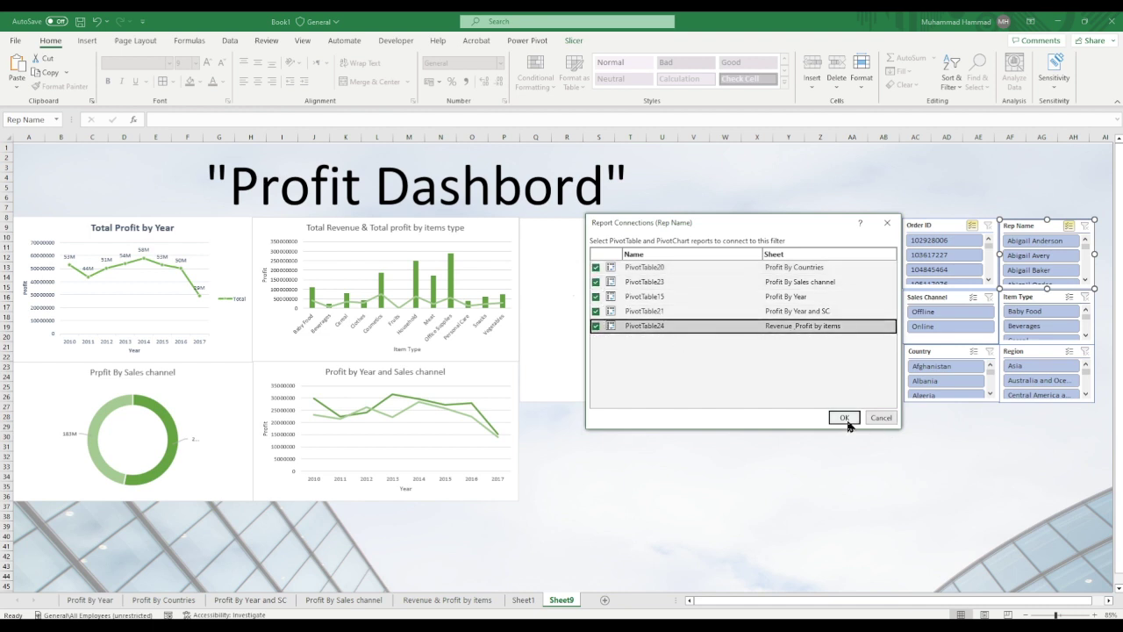
{"action": "left_click", "coordinate": [844, 417]}
- Connect the Sales Channel slicer to PivotTable20, 23, 21 and 24 via Report Connections
{"action": "right_click", "coordinate": [977, 299]}
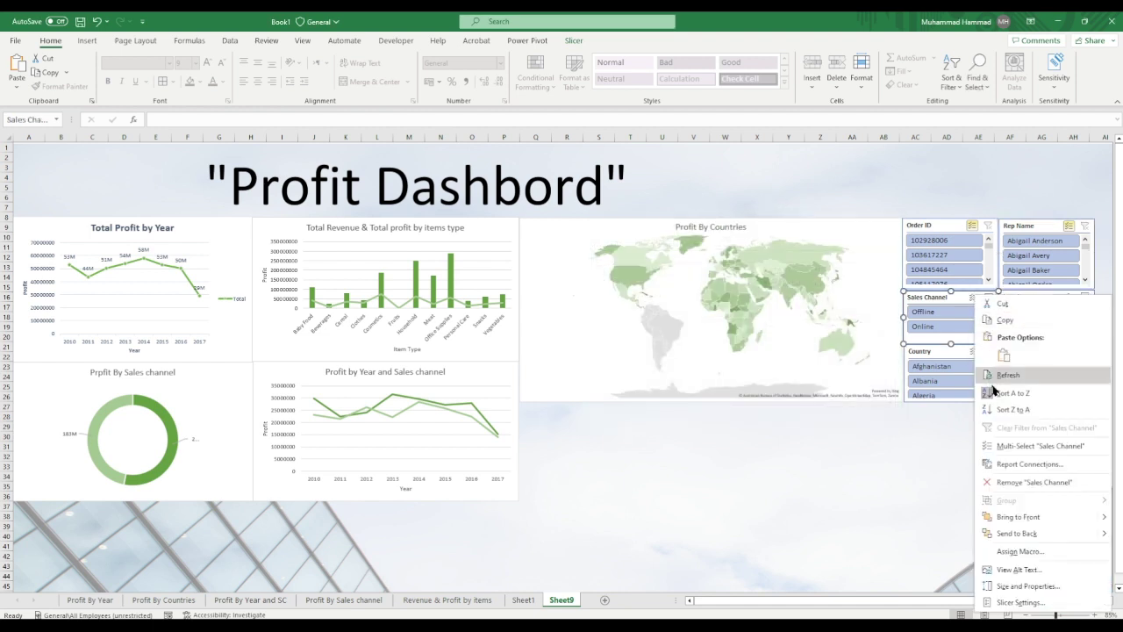
{"action": "left_click", "coordinate": [1027, 464]}
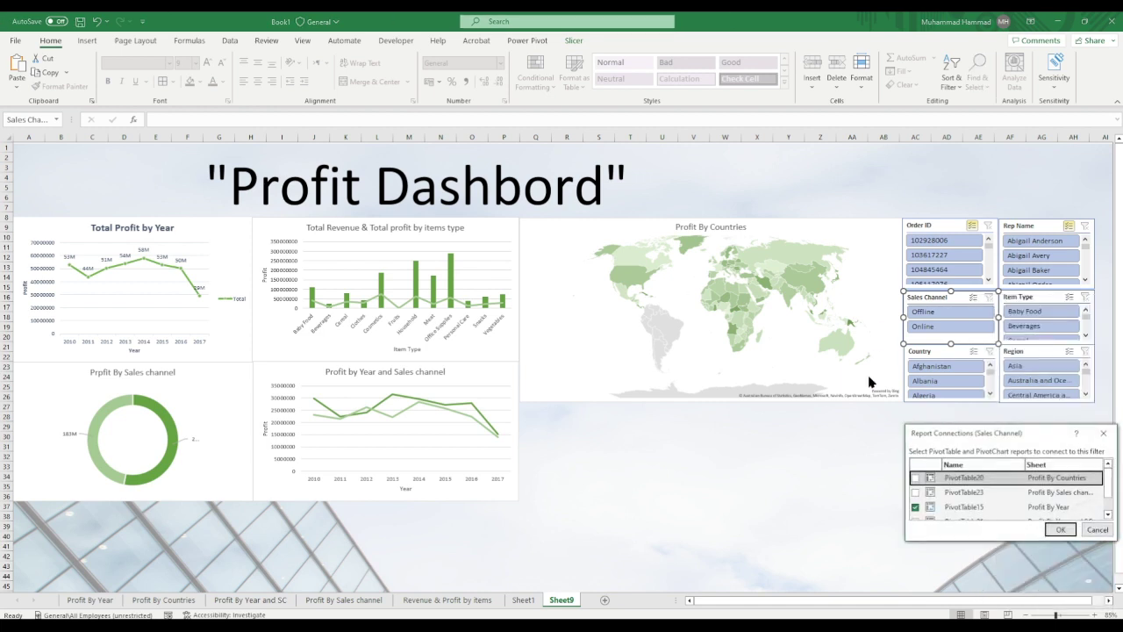
{"action": "left_click_drag", "start_coordinate": [948, 444], "coordinate": [679, 258]}
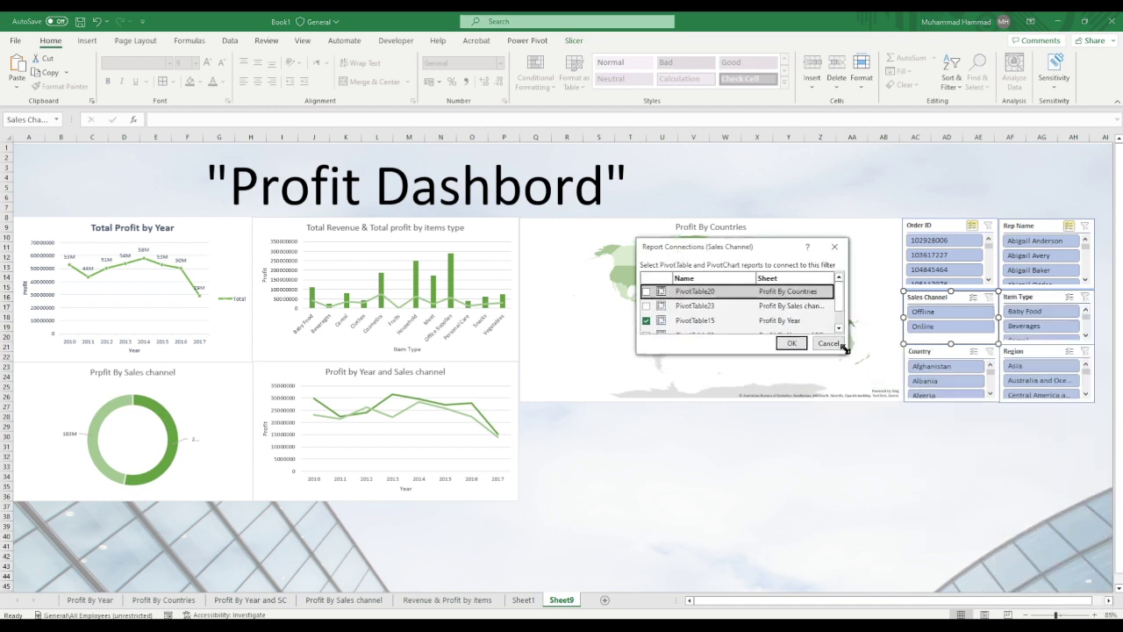
{"action": "left_click_drag", "start_coordinate": [845, 350], "coordinate": [926, 423]}
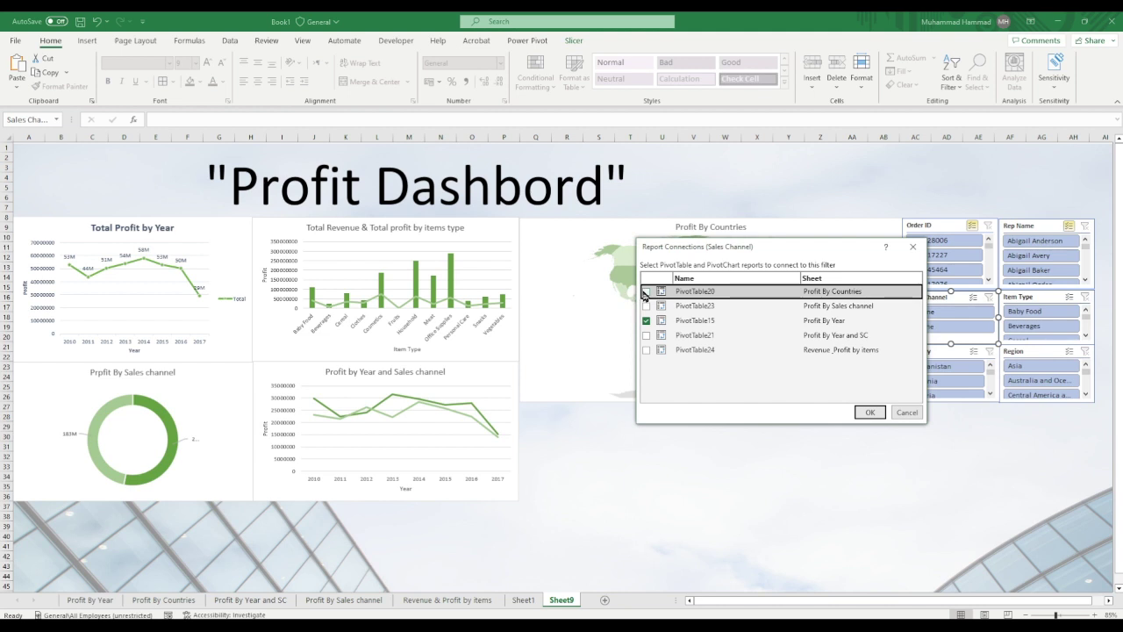
{"action": "left_click", "coordinate": [646, 291]}
{"action": "left_click", "coordinate": [646, 306]}
{"action": "left_click", "coordinate": [646, 335]}
{"action": "left_click", "coordinate": [646, 350]}
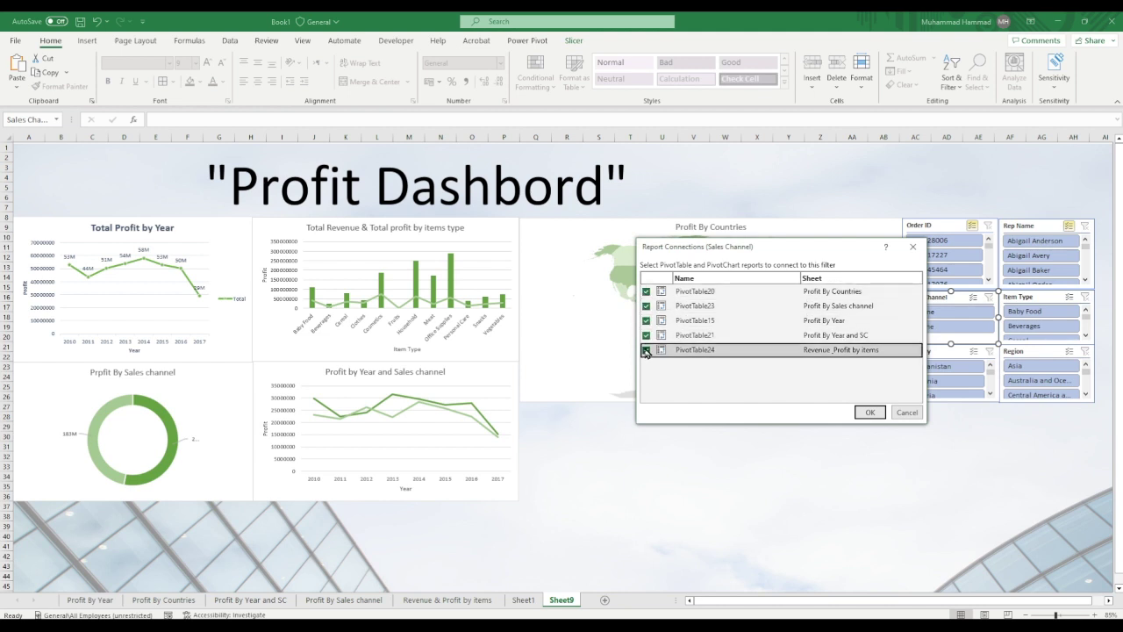
{"action": "left_click", "coordinate": [870, 413]}
{"action": "left_click", "coordinate": [1068, 298]}
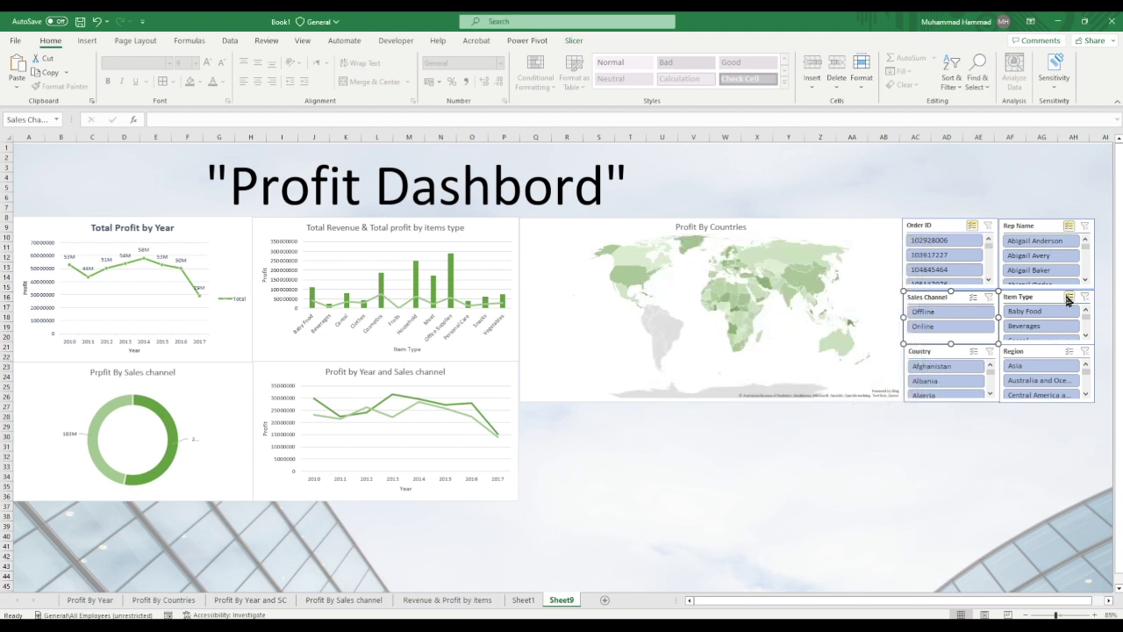
- Connect the Item Type slicer to PivotTable23, PivotTable21 and PivotTable24
{"action": "right_click", "coordinate": [1057, 297]}
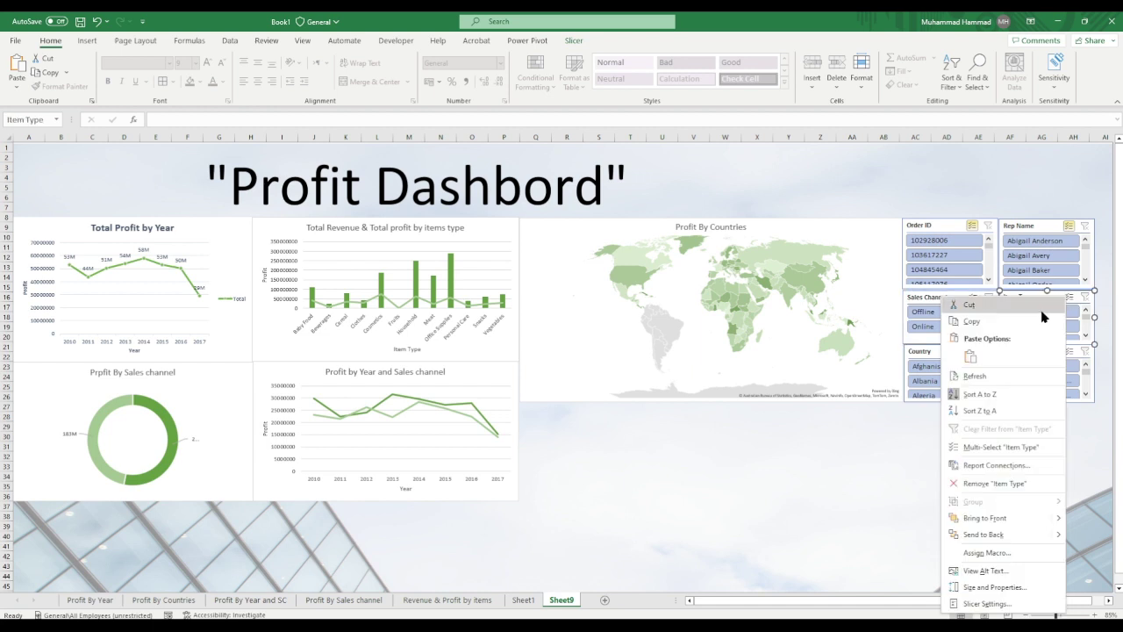
{"action": "left_click", "coordinate": [1002, 472]}
{"action": "left_click_drag", "start_coordinate": [963, 446], "coordinate": [641, 232]}
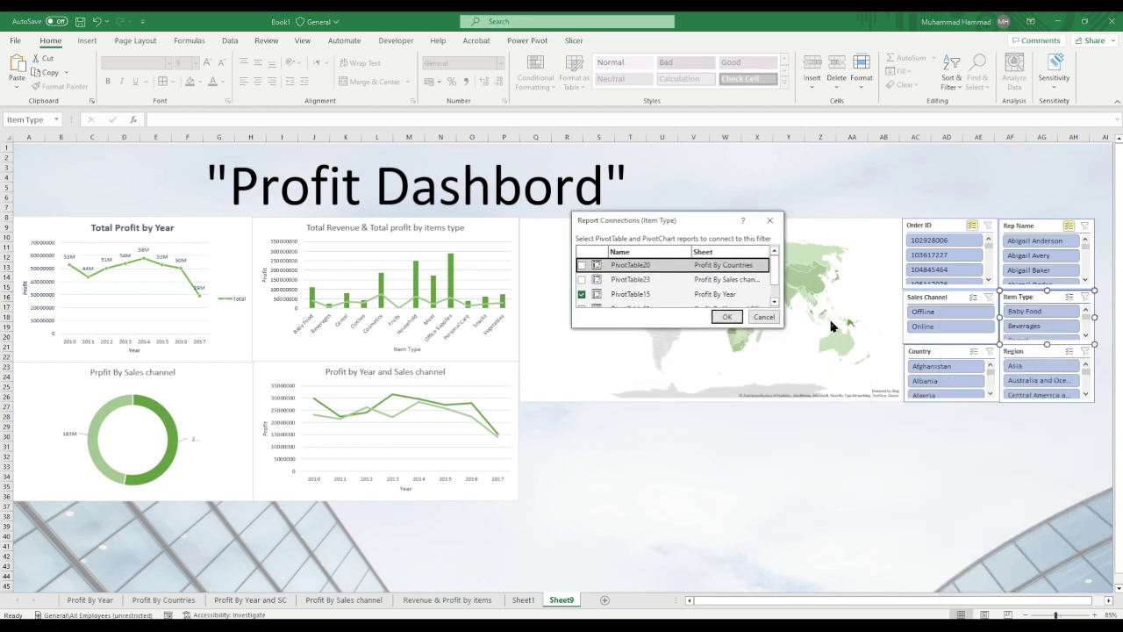
{"action": "left_click_drag", "start_coordinate": [781, 324], "coordinate": [883, 436]}
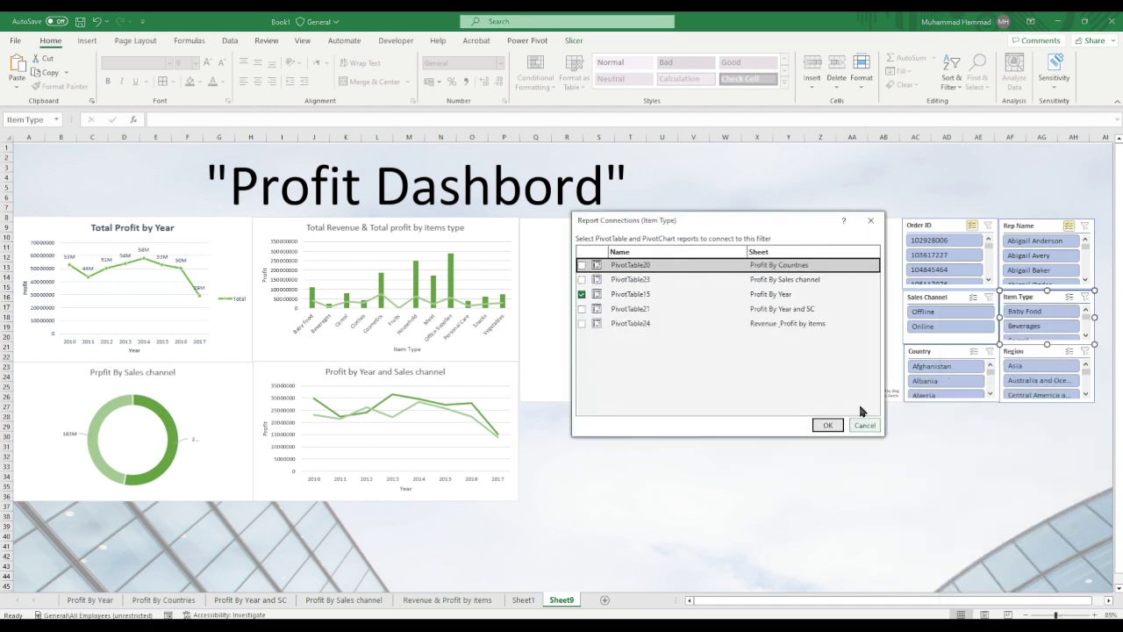
{"action": "left_click", "coordinate": [581, 279]}
{"action": "left_click", "coordinate": [581, 309]}
{"action": "left_click", "coordinate": [581, 323]}
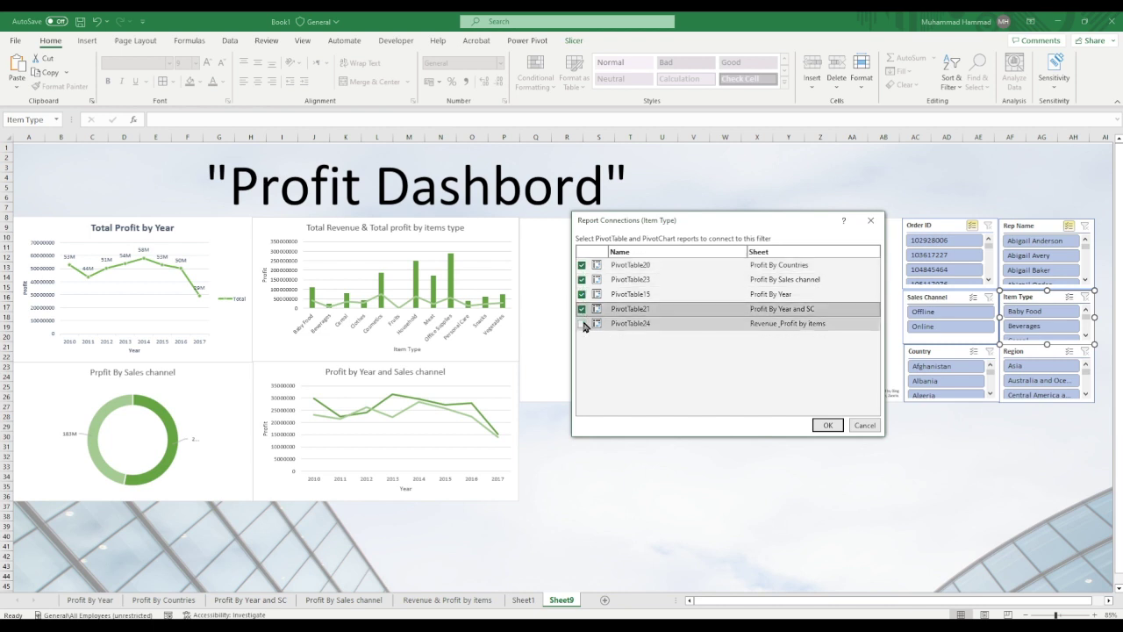
{"action": "left_click", "coordinate": [827, 425]}
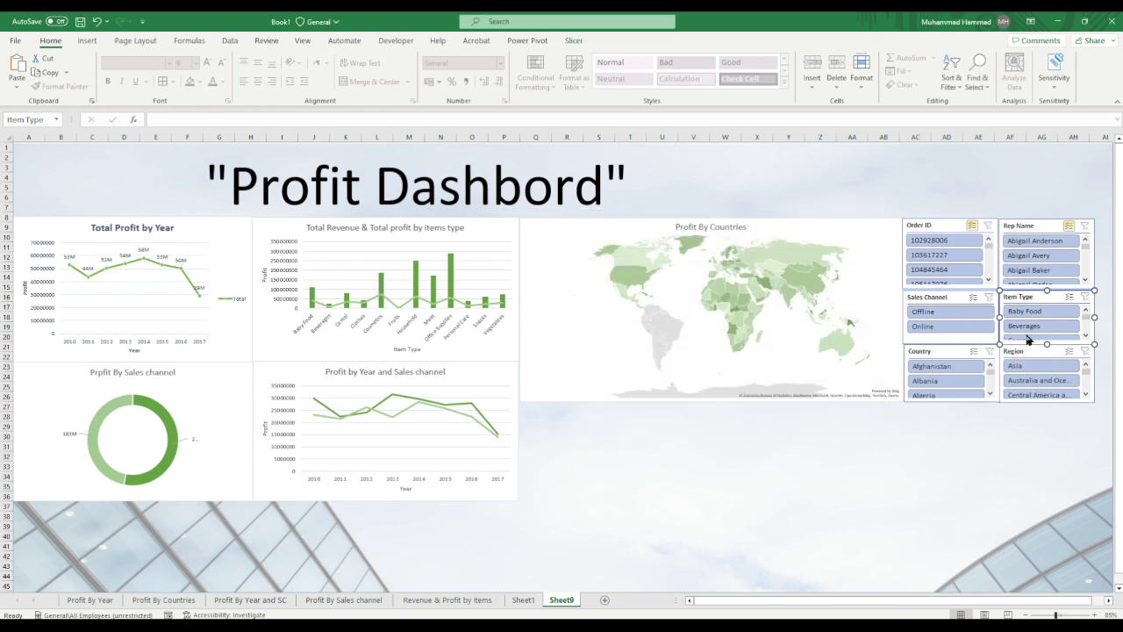
- Connect the Country slicer to PivotTable21 as well
{"action": "left_click", "coordinate": [974, 351]}
{"action": "right_click", "coordinate": [975, 351]}
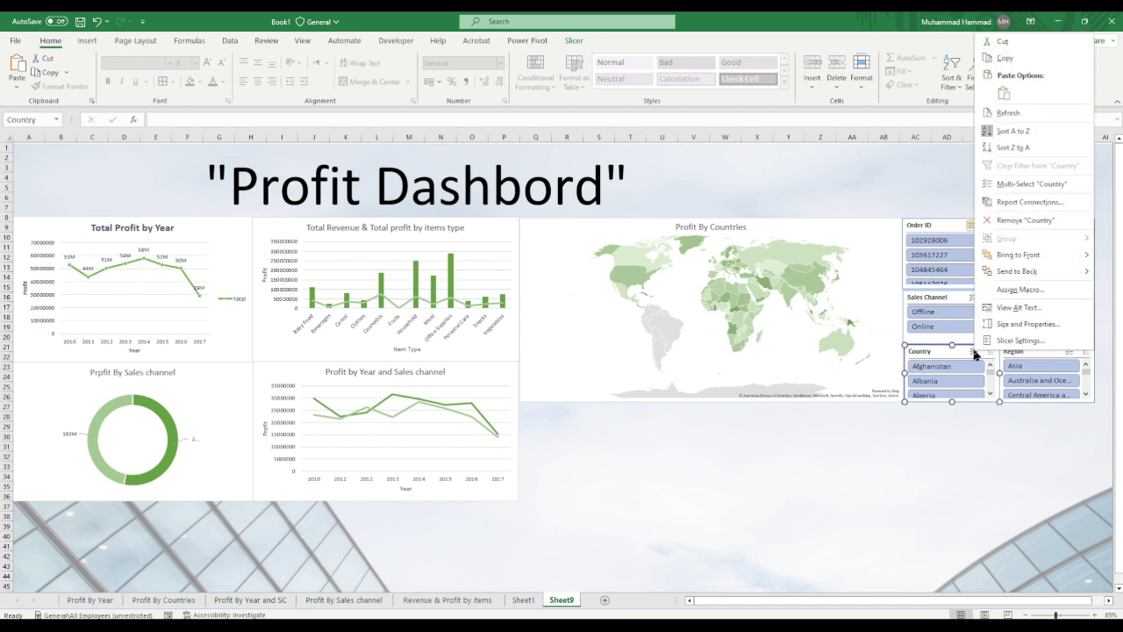
{"action": "left_click", "coordinate": [1009, 193]}
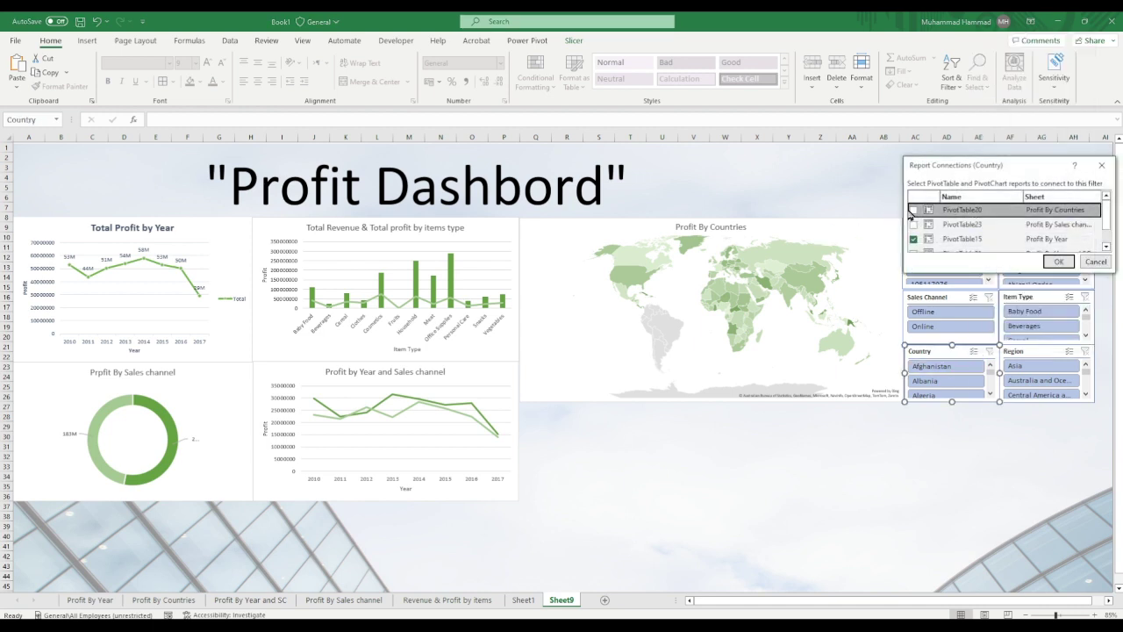
{"action": "scroll", "coordinate": [916, 230], "scroll_direction": "down", "scroll_amount": 1}
{"action": "left_click", "coordinate": [914, 230]}
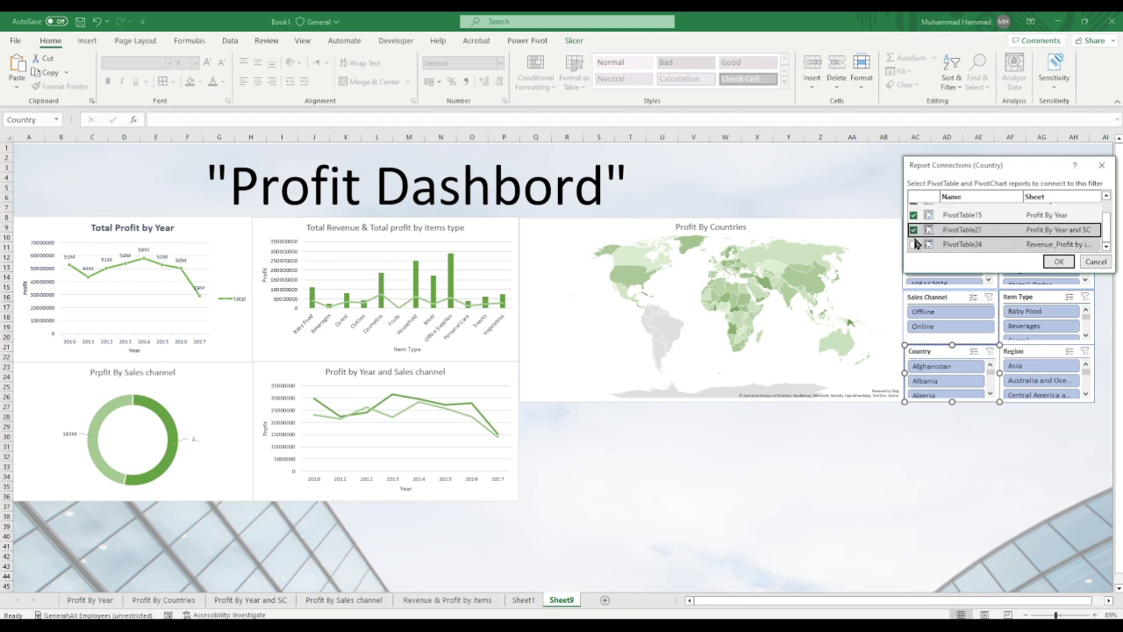
{"action": "left_click", "coordinate": [1053, 262]}
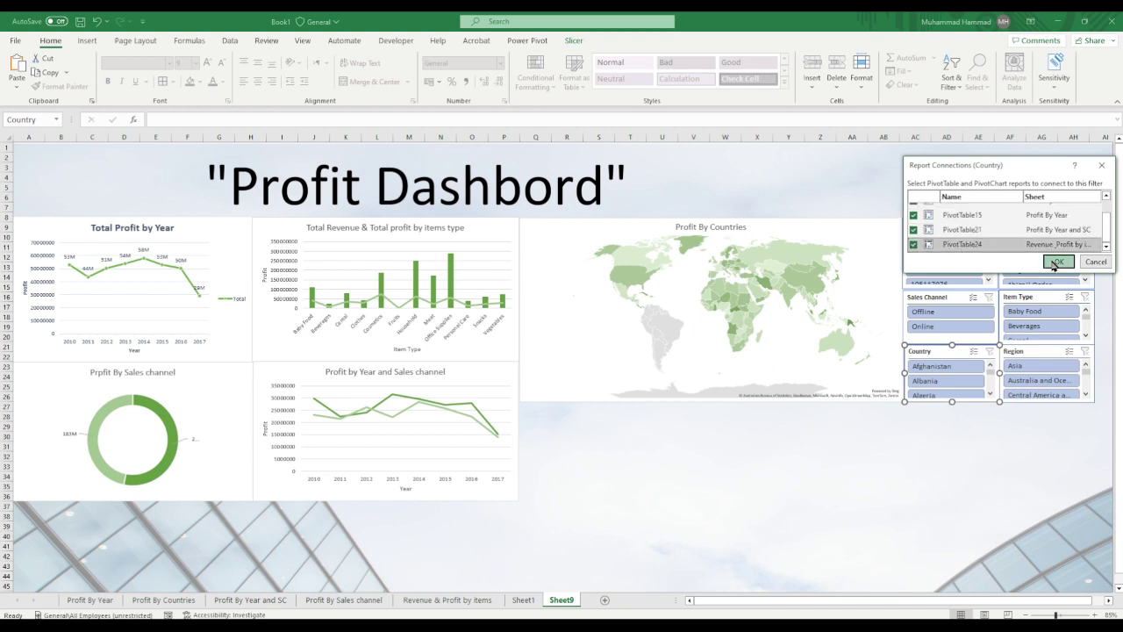
- Connect the Region slicer to PivotTable21 and PivotTable24
{"action": "right_click", "coordinate": [1072, 356]}
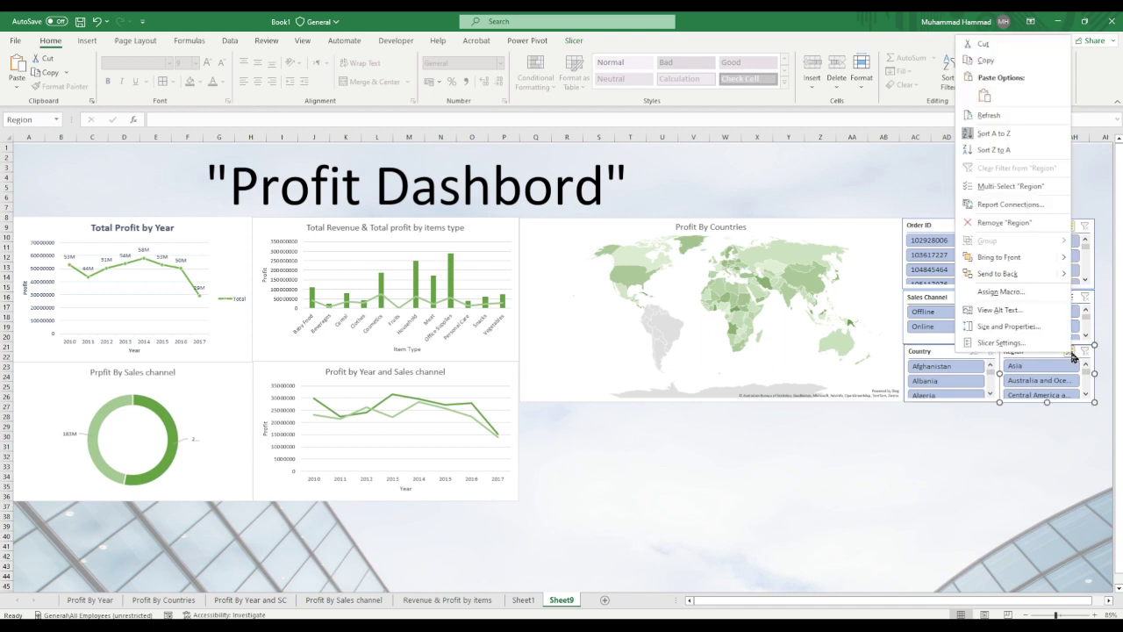
{"action": "left_click", "coordinate": [995, 204]}
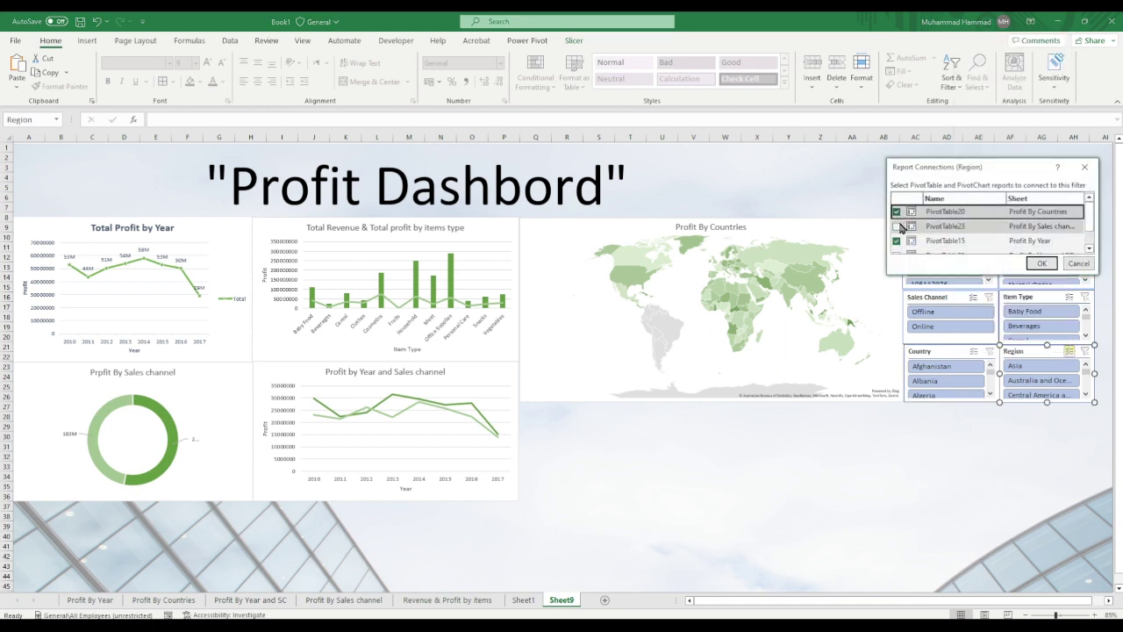
{"action": "scroll", "coordinate": [904, 224], "scroll_direction": "down", "scroll_amount": 1}
{"action": "left_click", "coordinate": [896, 230]}
{"action": "left_click", "coordinate": [896, 246]}
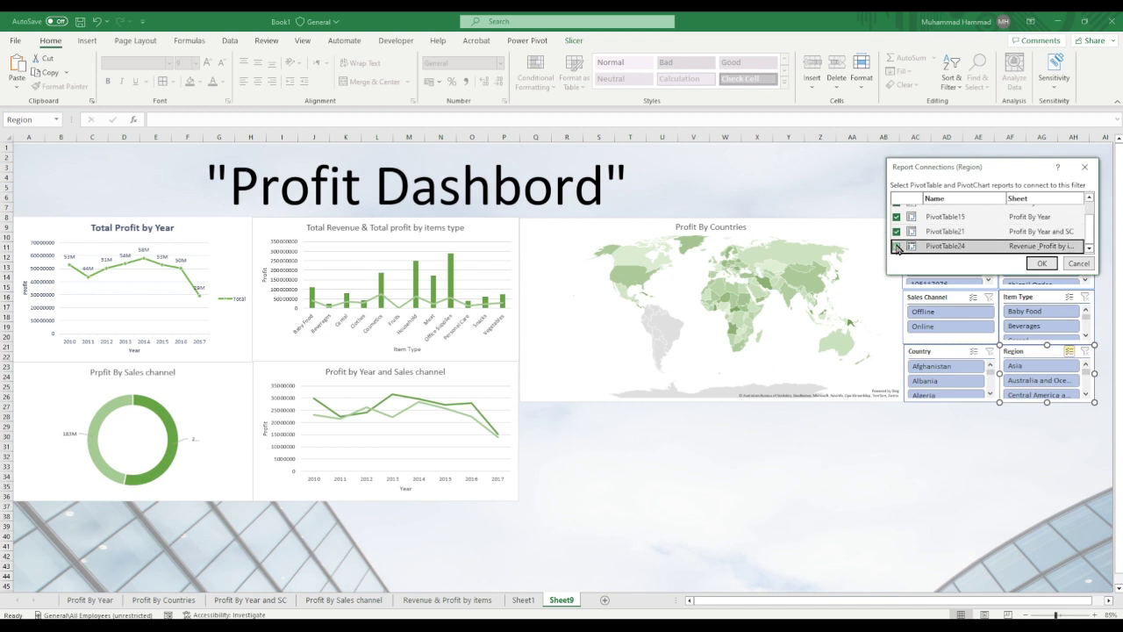
{"action": "left_click", "coordinate": [1041, 263]}
{"action": "left_click", "coordinate": [904, 239]}
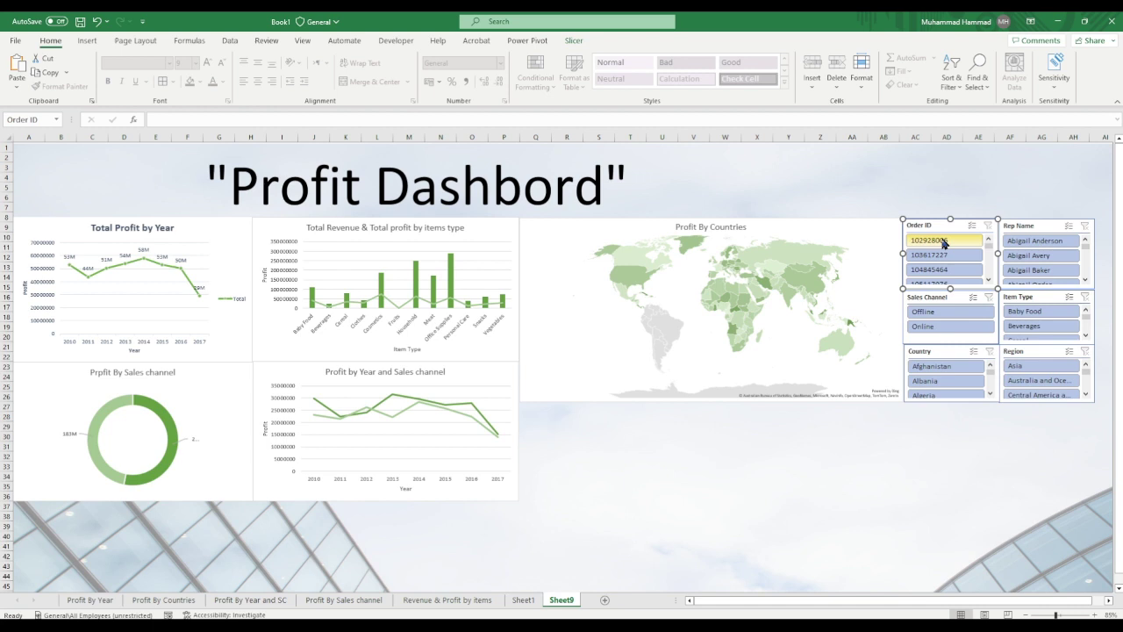
{"action": "left_click", "coordinate": [944, 240]}
{"action": "left_click", "coordinate": [941, 239]}
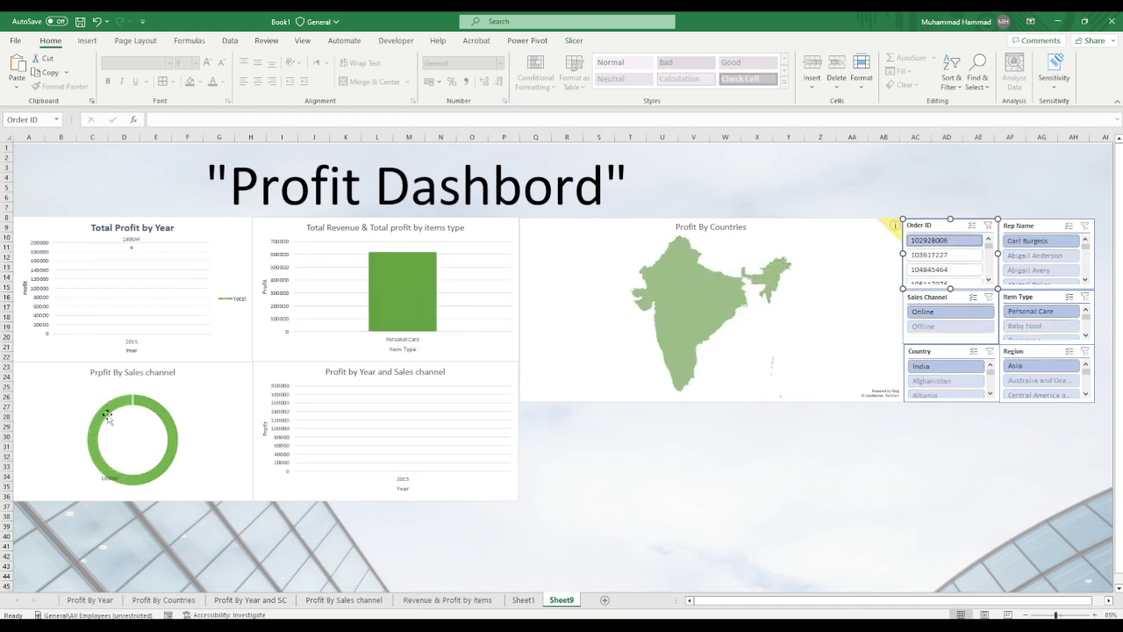
{"action": "left_click", "coordinate": [988, 225]}
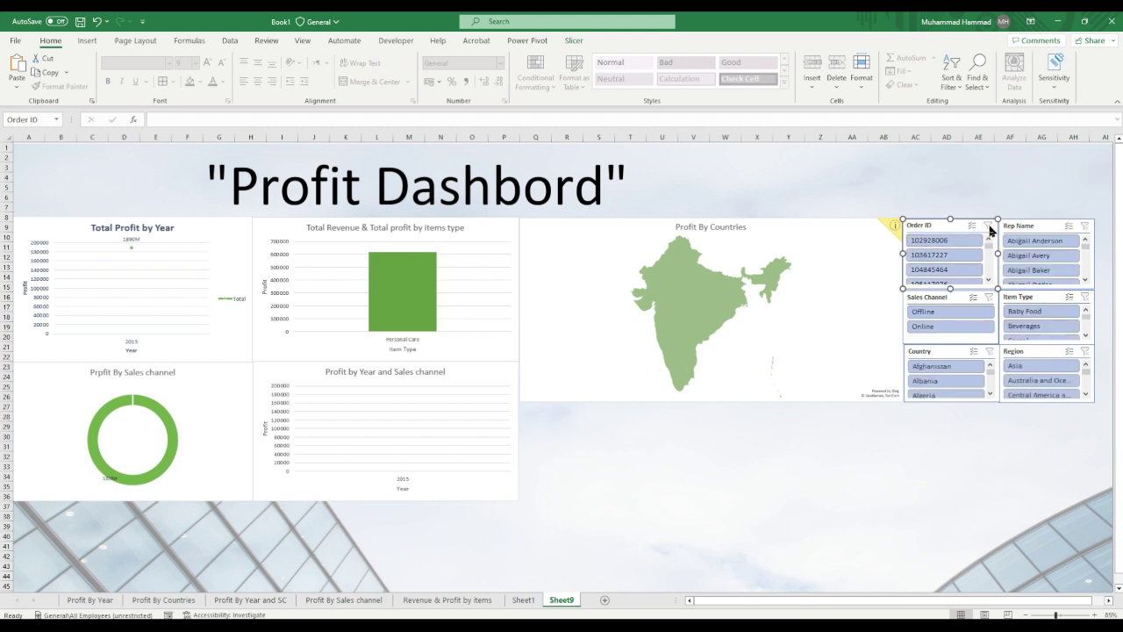
{"action": "left_click", "coordinate": [1035, 255]}
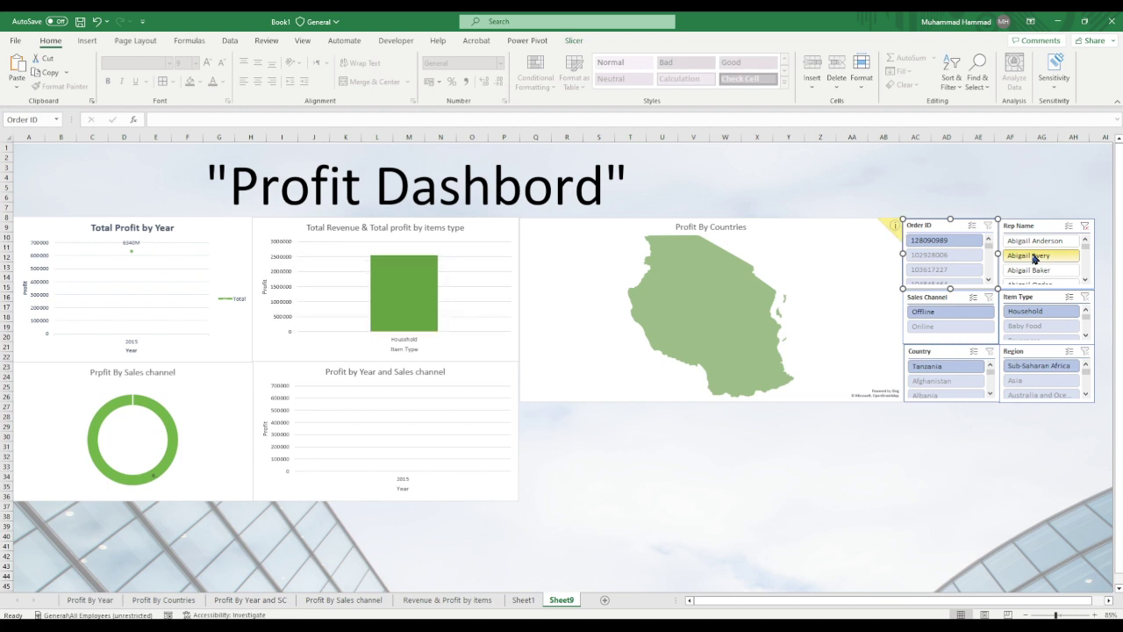
{"action": "left_click", "coordinate": [1085, 226]}
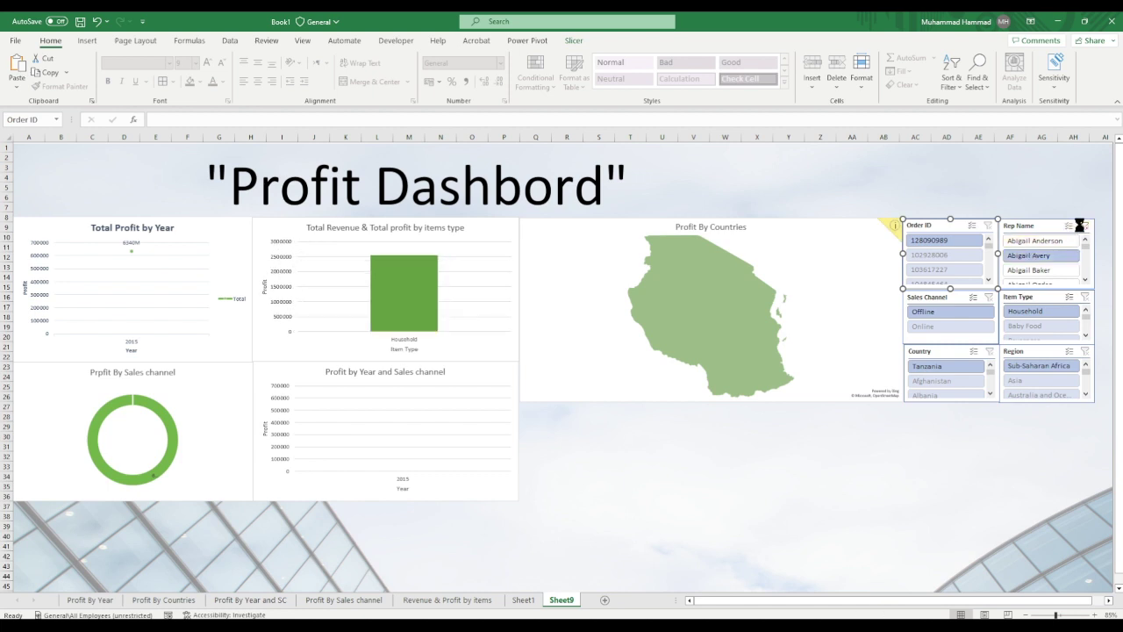
{"action": "left_click", "coordinate": [928, 327]}
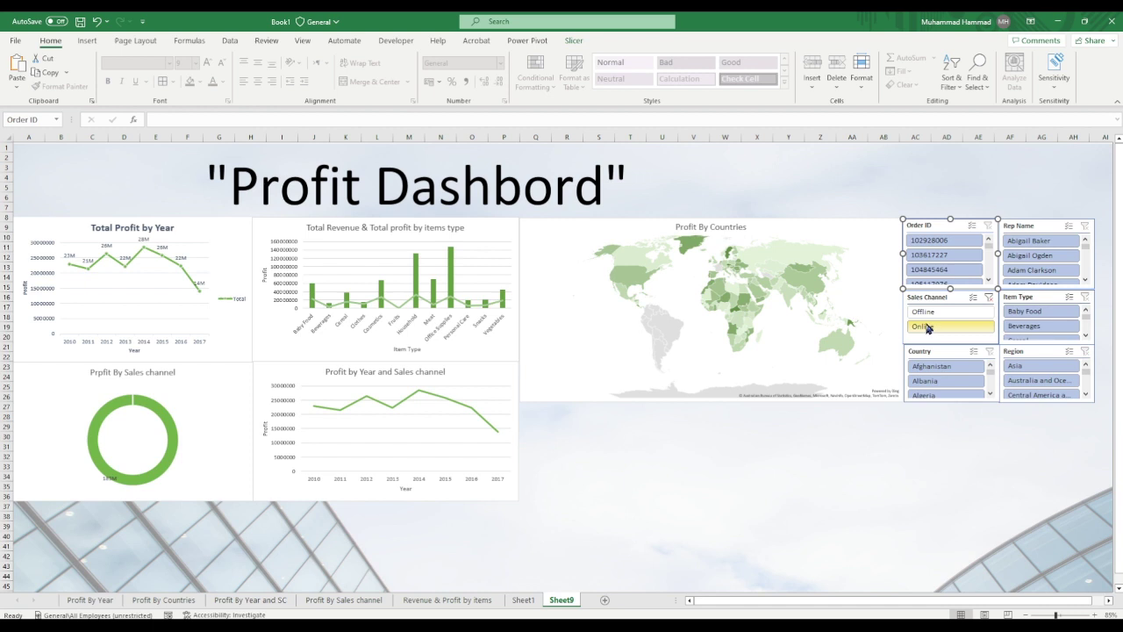
{"action": "left_click", "coordinate": [926, 326]}
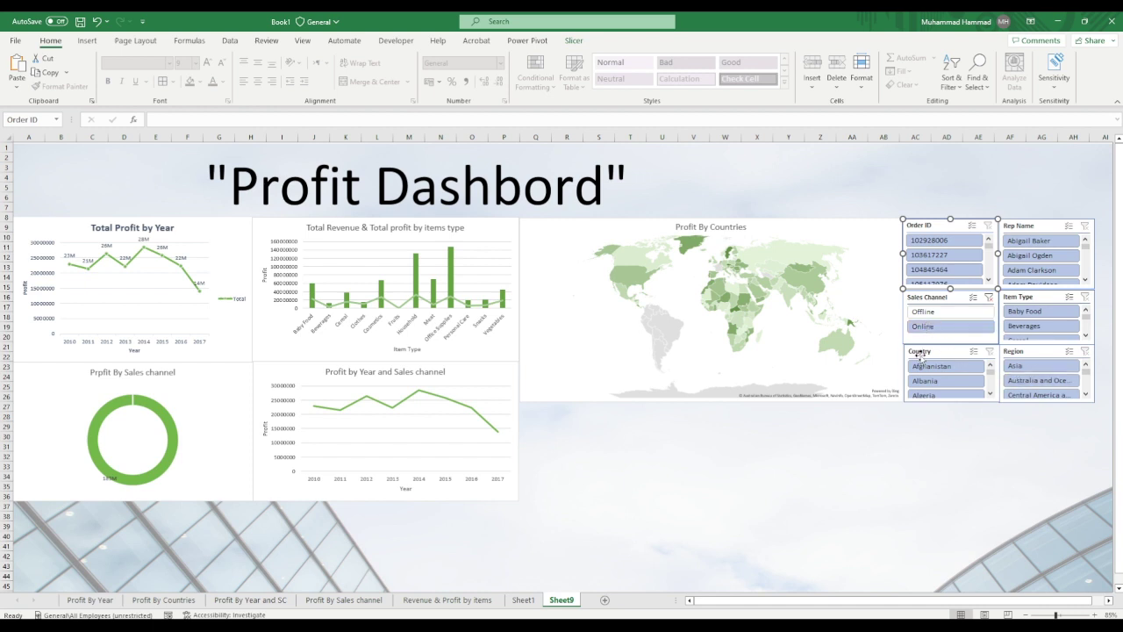
{"action": "left_click", "coordinate": [989, 298]}
{"action": "left_click", "coordinate": [1048, 383]}
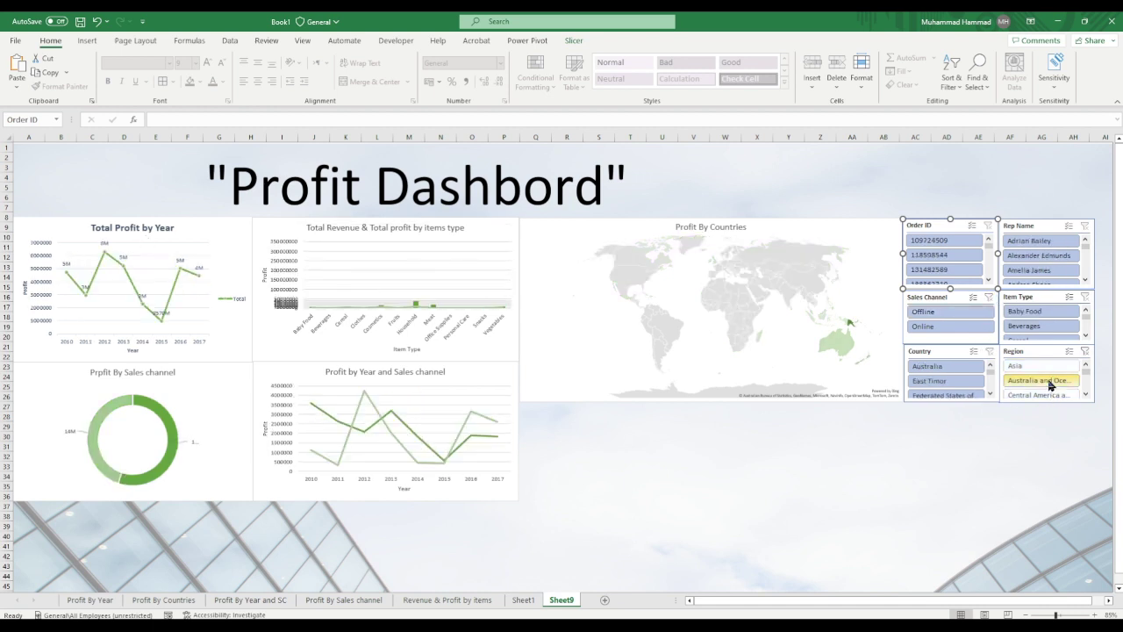
{"action": "left_click", "coordinate": [1087, 352]}
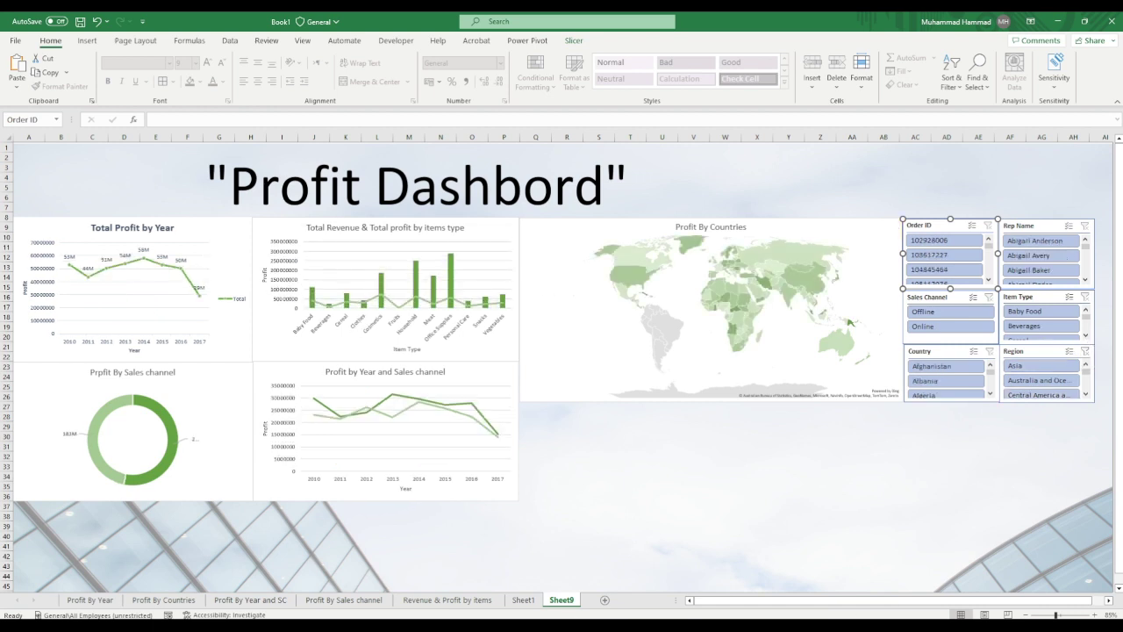
- Select the Total Profit by Year chart and insert an Order Date timeline for it
{"action": "left_click", "coordinate": [88, 44]}
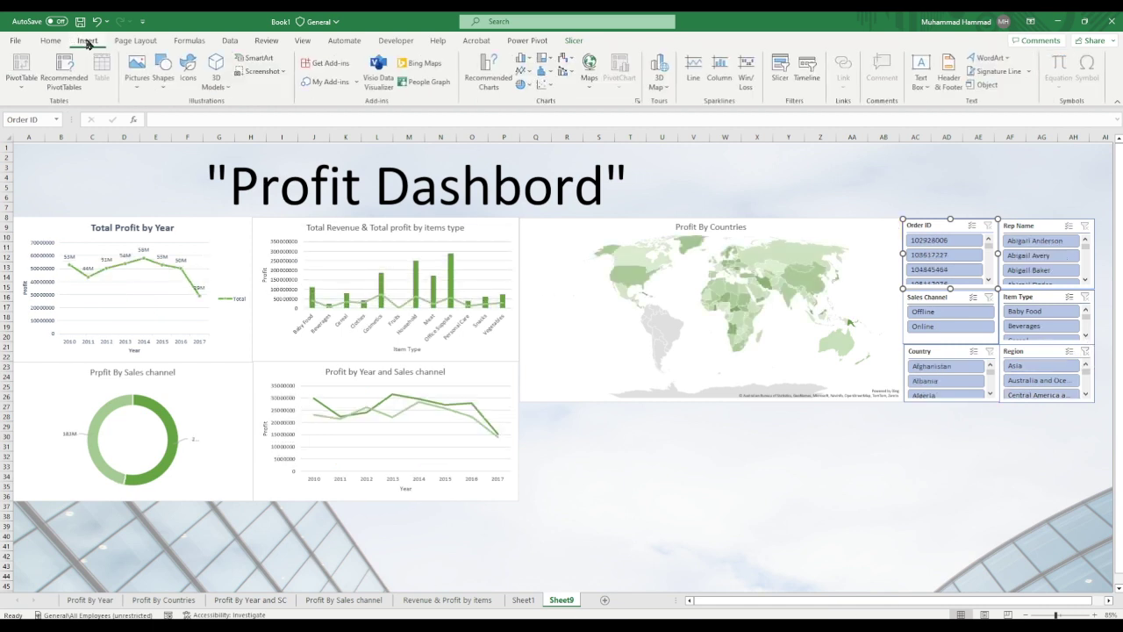
{"action": "left_click", "coordinate": [808, 71]}
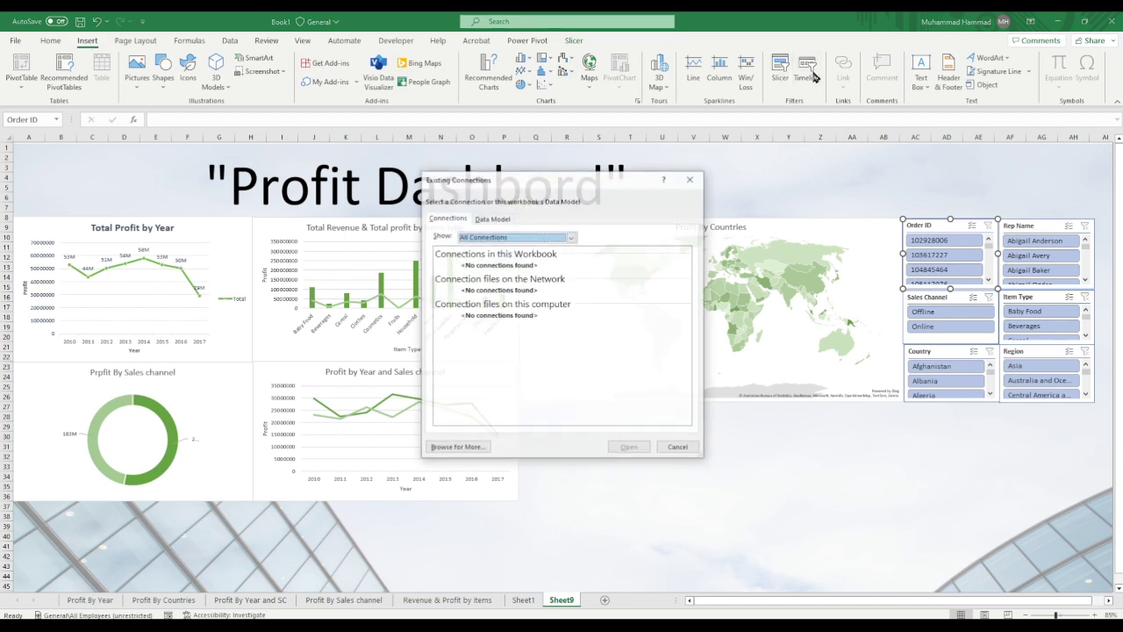
{"action": "left_click", "coordinate": [691, 178]}
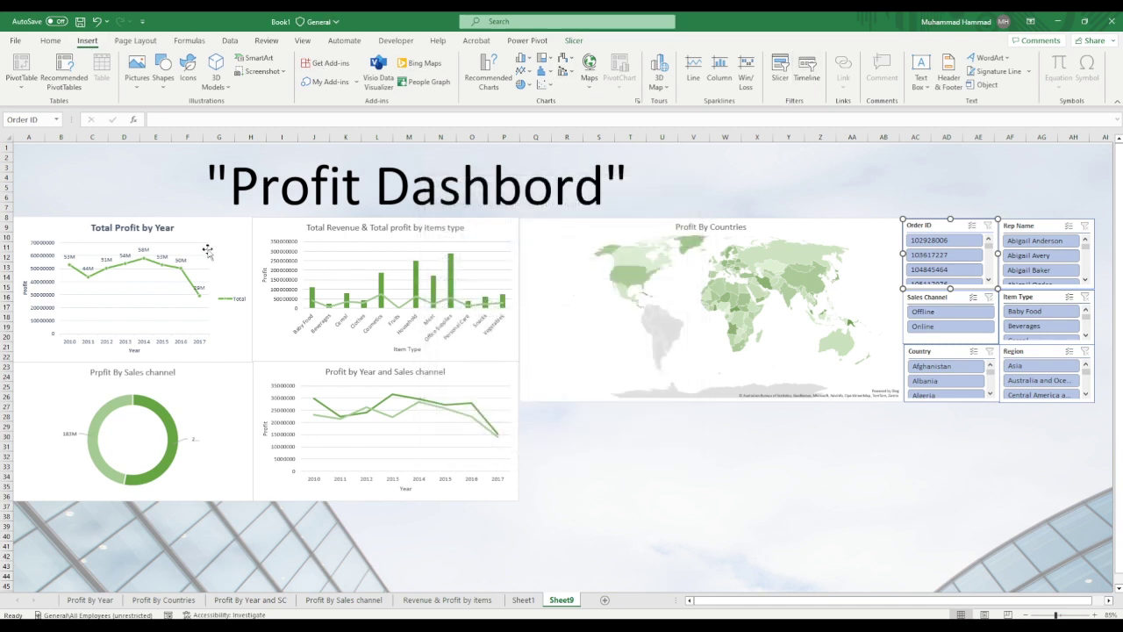
{"action": "left_click", "coordinate": [237, 243]}
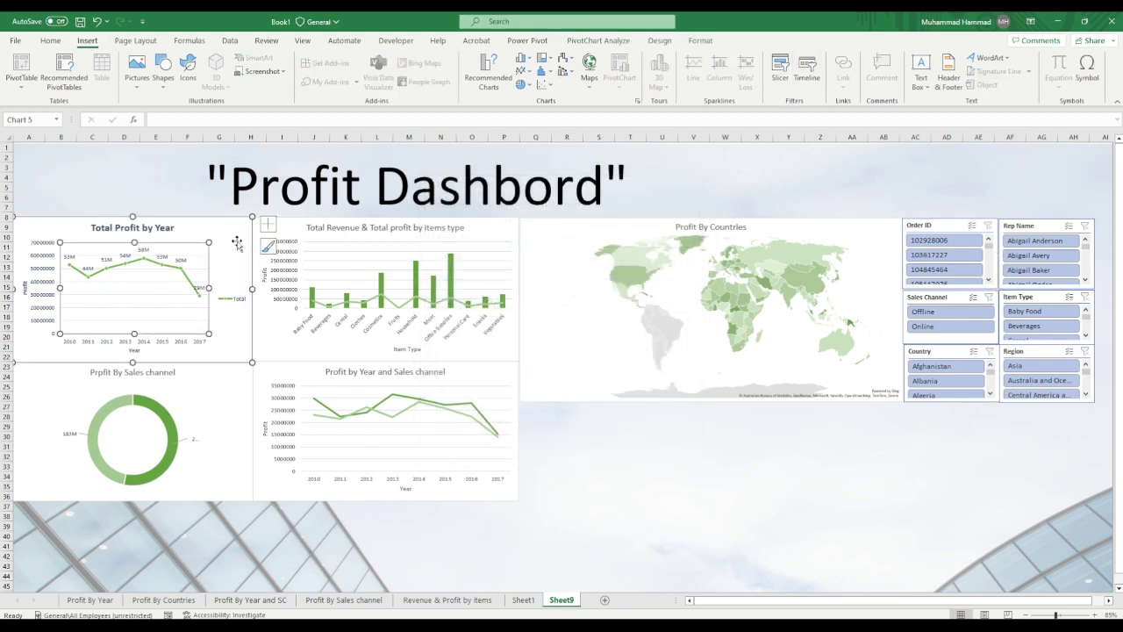
{"action": "left_click", "coordinate": [810, 76]}
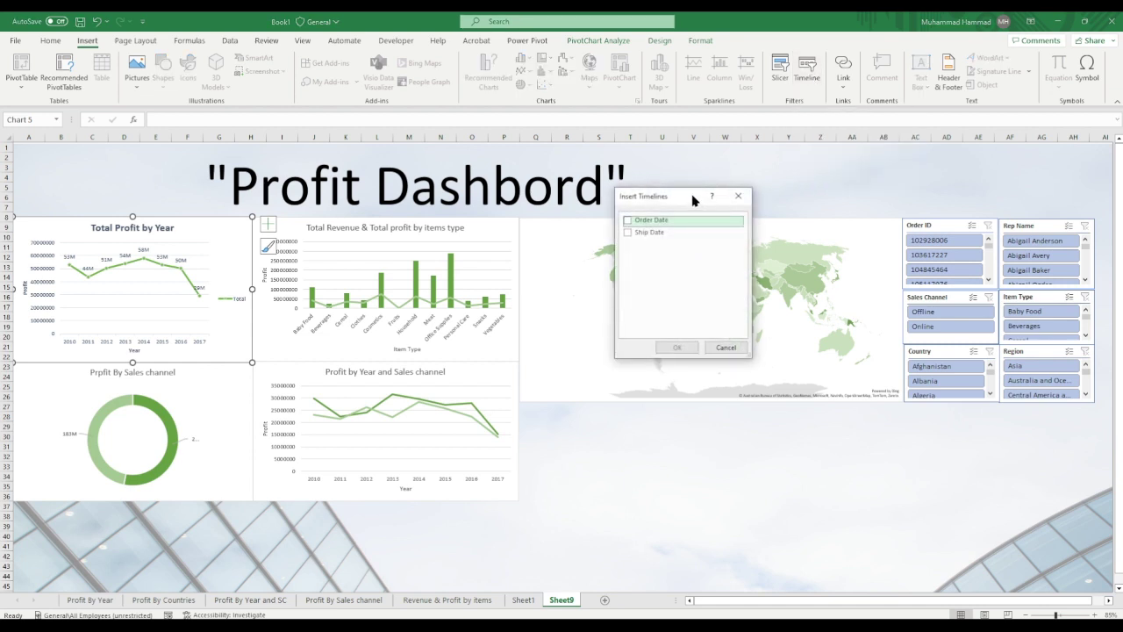
{"action": "left_click_drag", "start_coordinate": [693, 201], "coordinate": [726, 183]}
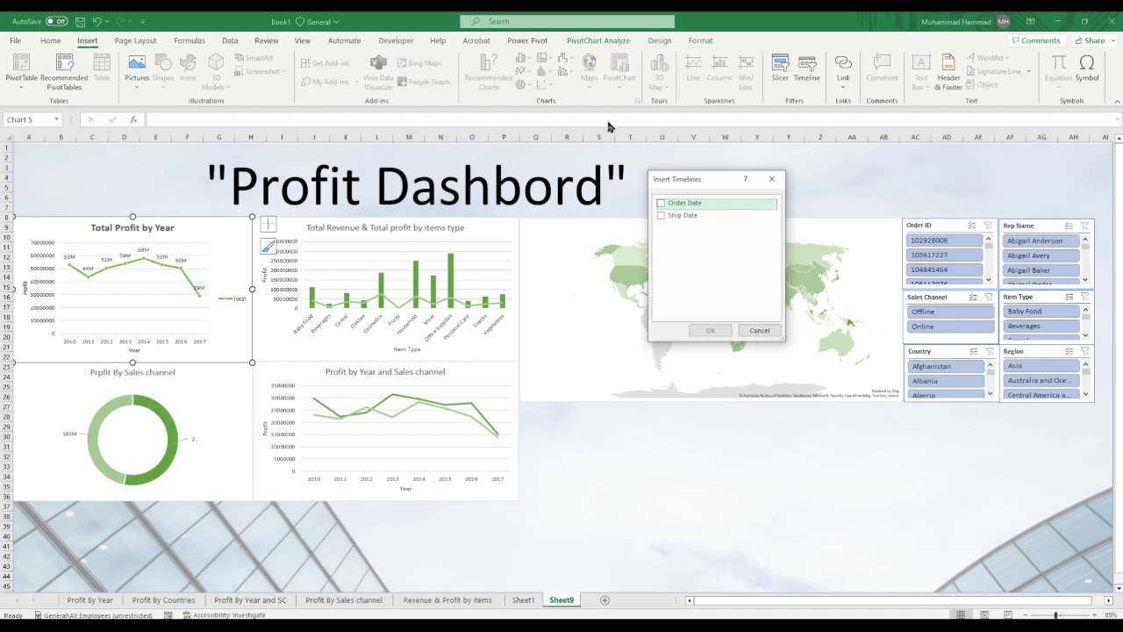
{"action": "left_click", "coordinate": [664, 207]}
{"action": "left_click", "coordinate": [716, 332]}
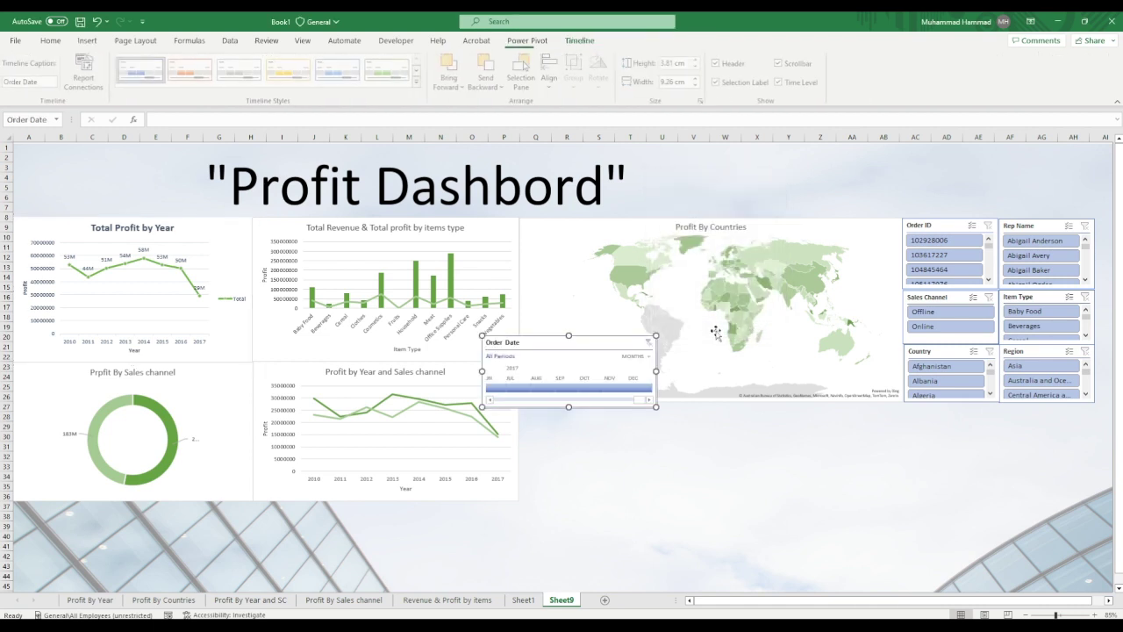
- Move the timeline below the map, widening it to span the map and making it taller
{"action": "left_click_drag", "start_coordinate": [570, 344], "coordinate": [608, 411]}
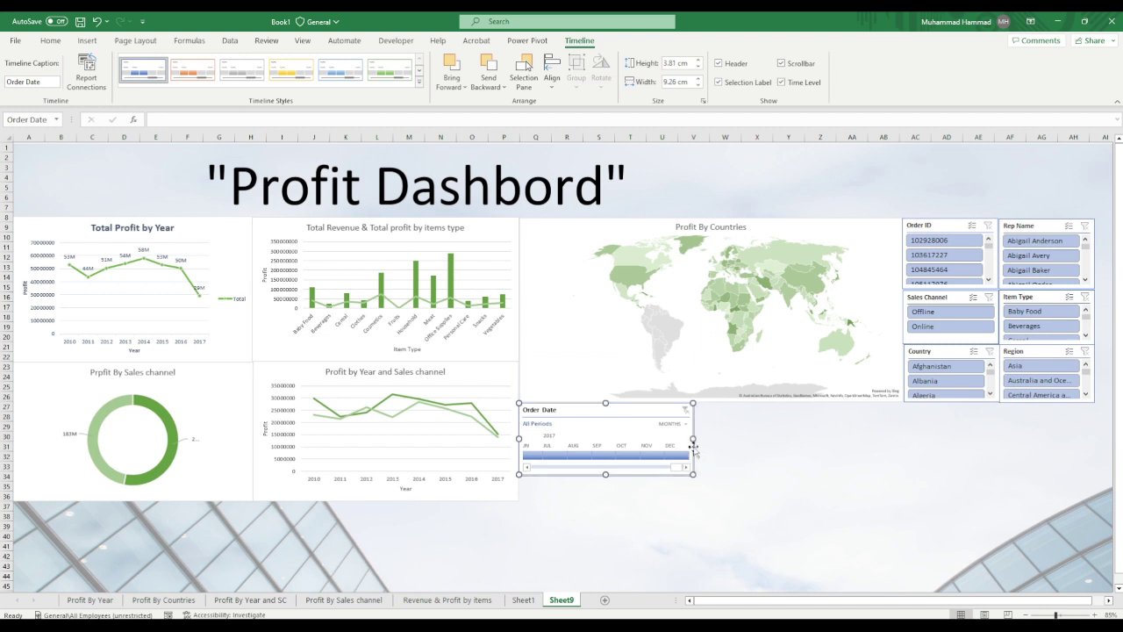
{"action": "left_click_drag", "start_coordinate": [692, 437], "coordinate": [1095, 469]}
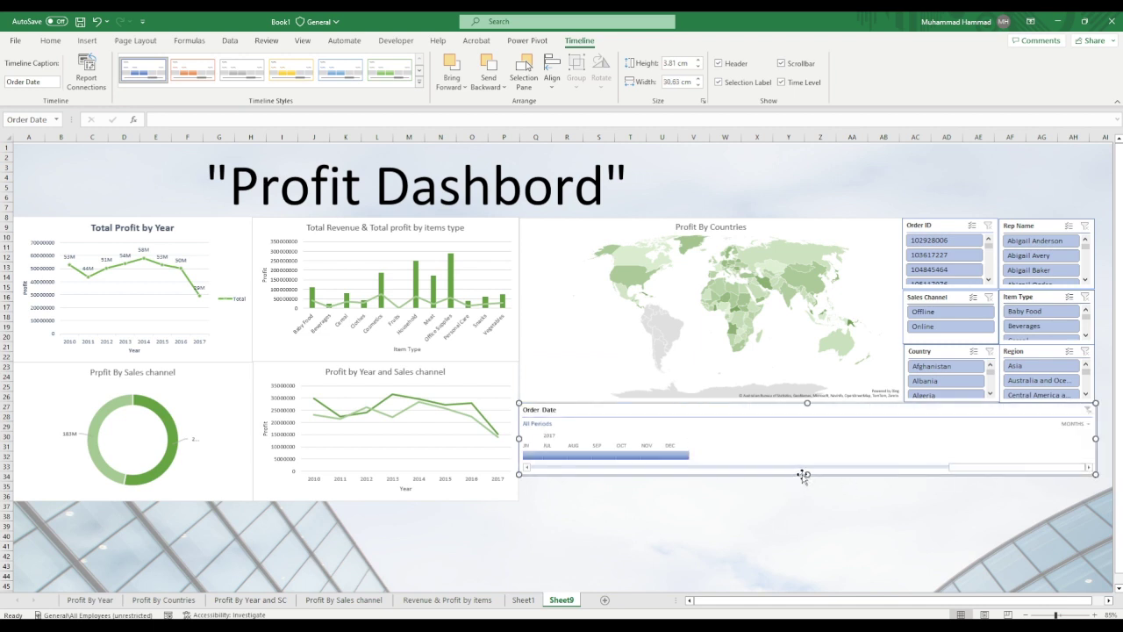
{"action": "left_click_drag", "start_coordinate": [806, 475], "coordinate": [817, 499]}
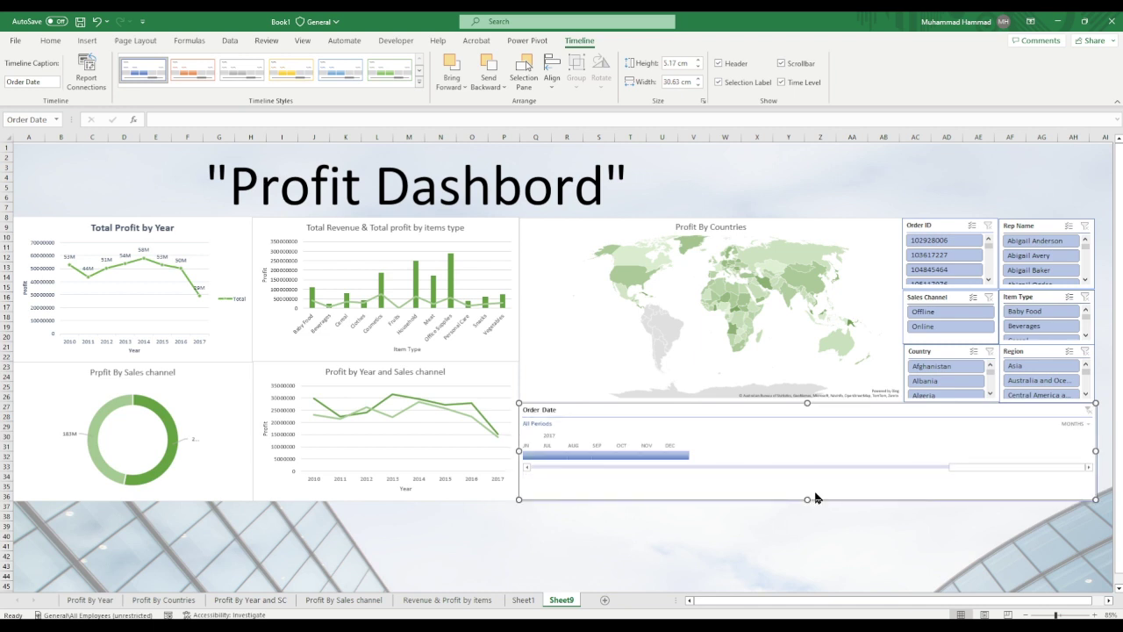
- Try showing the Order Date timeline by quarters, then by months
{"action": "left_click", "coordinate": [1076, 425]}
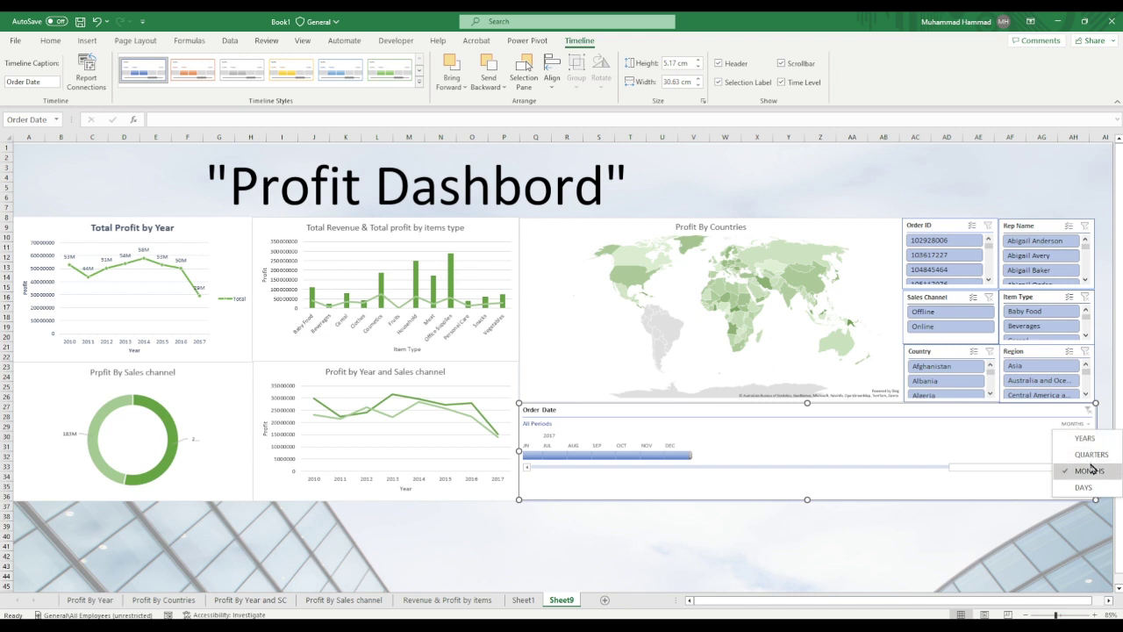
{"action": "left_click", "coordinate": [1091, 455]}
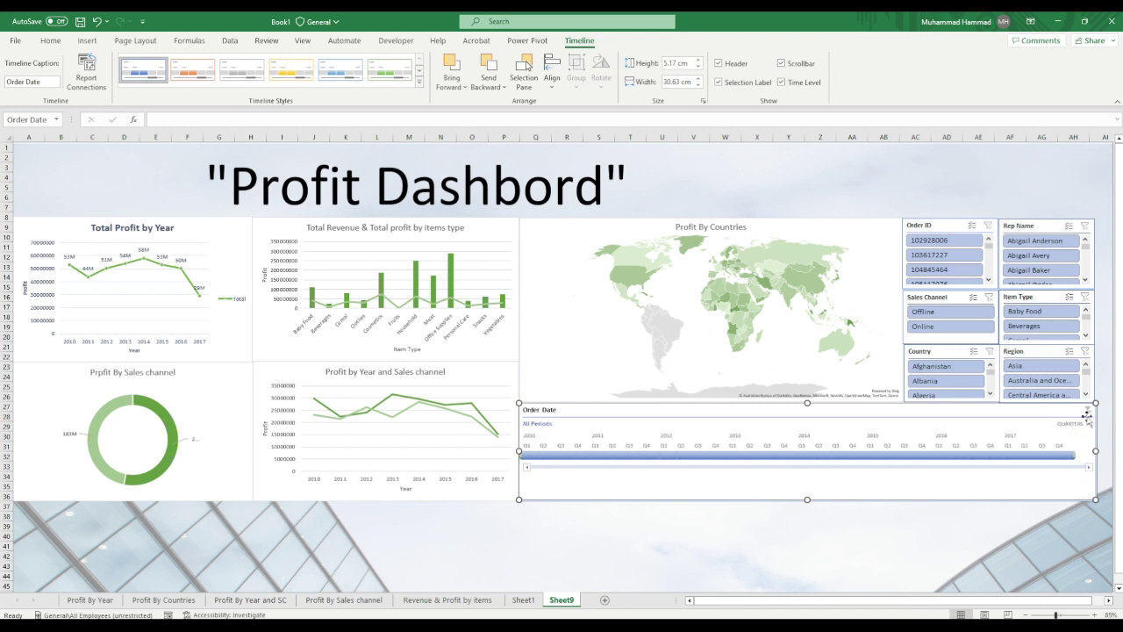
{"action": "left_click", "coordinate": [1089, 425]}
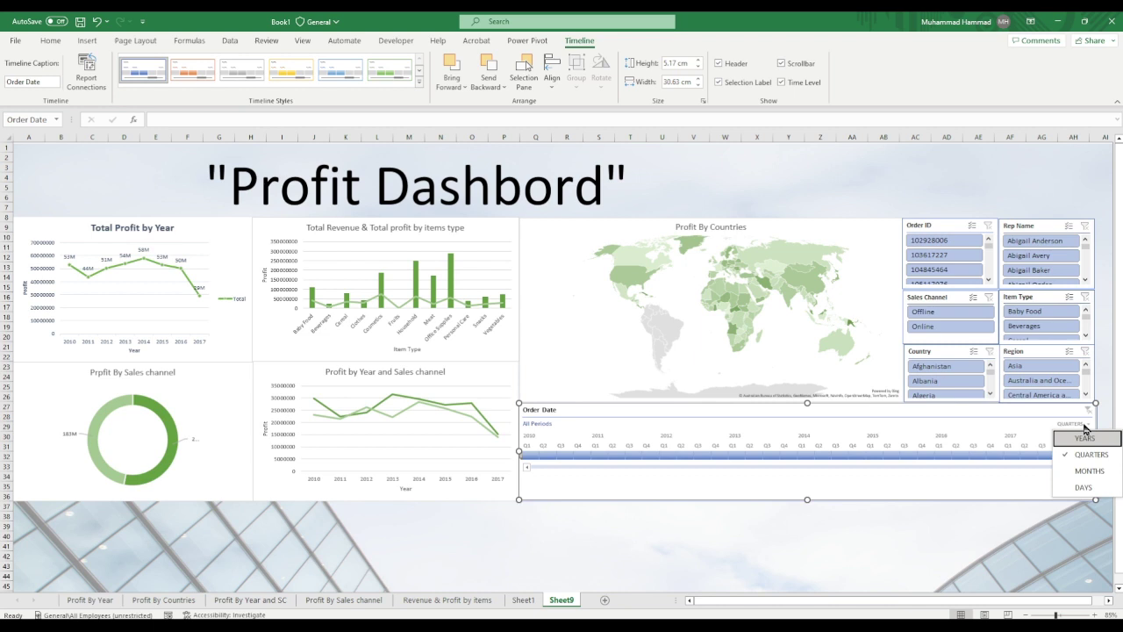
{"action": "left_click", "coordinate": [1088, 470]}
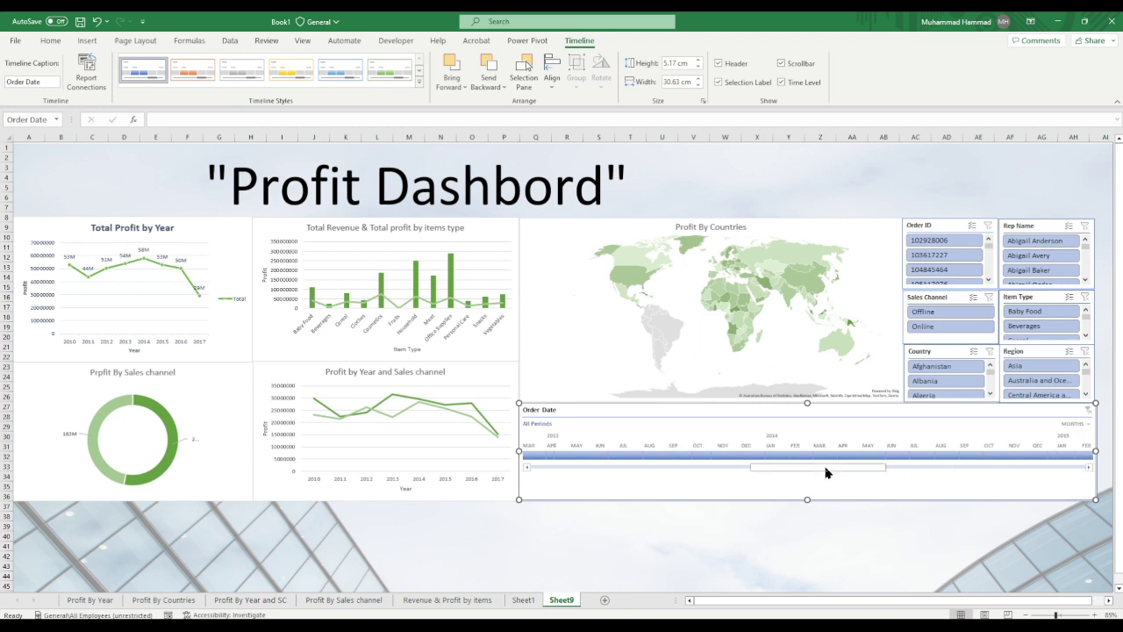
{"action": "mouse_move", "coordinate": [787, 467]}
{"action": "left_mouse_down"}
{"action": "mouse_move", "coordinate": [568, 468]}
{"action": "mouse_move", "coordinate": [983, 500]}
{"action": "left_mouse_up"}
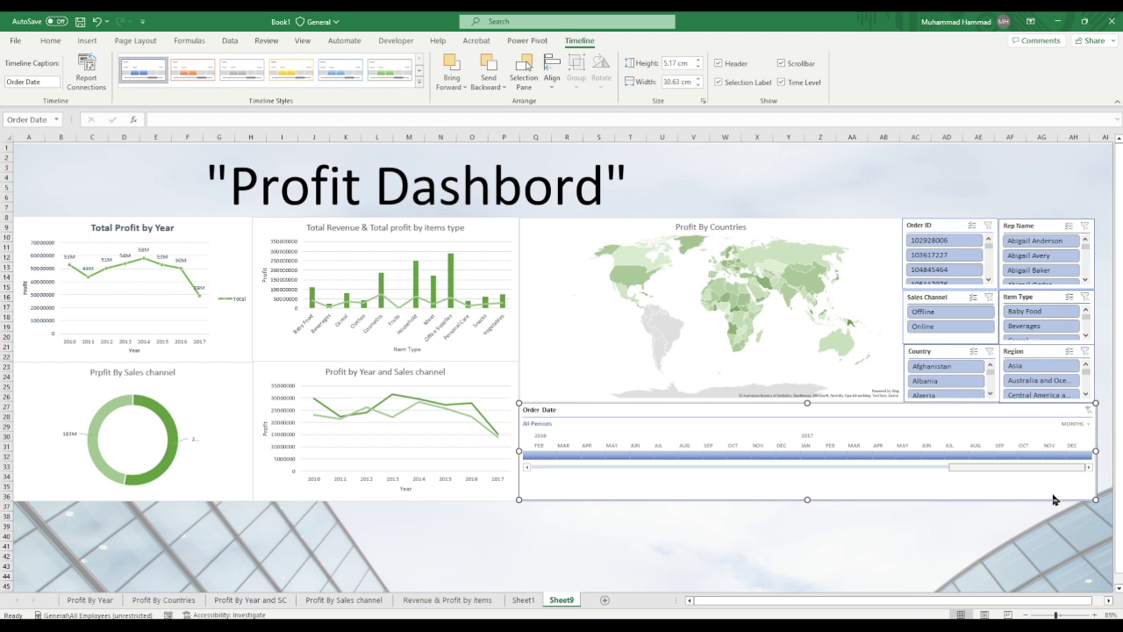
{"action": "left_click_drag", "start_coordinate": [1053, 499], "coordinate": [1039, 437]}
- Try day and year levels, then settle the timeline on quarters covering 2010–2017
{"action": "left_click", "coordinate": [1067, 425]}
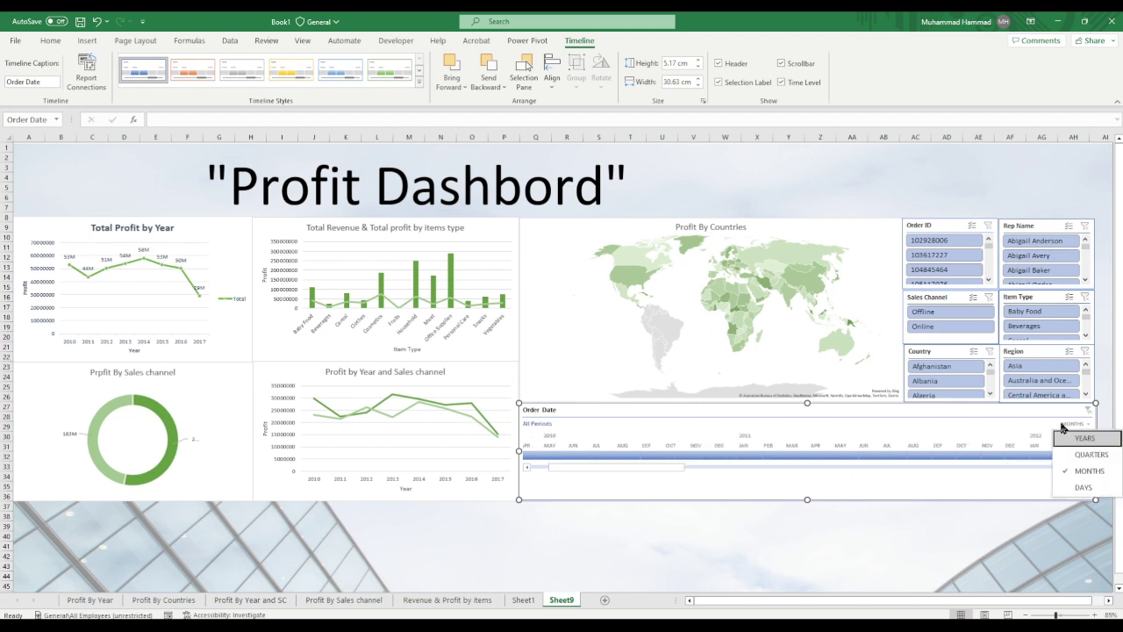
{"action": "left_click", "coordinate": [1056, 489]}
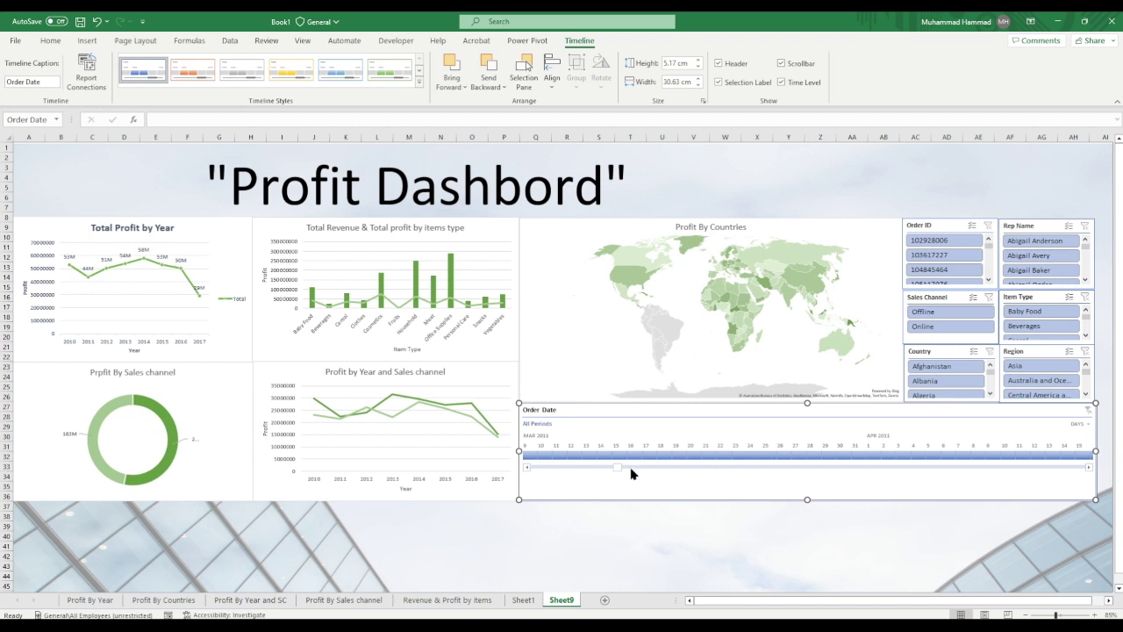
{"action": "left_click", "coordinate": [647, 469]}
{"action": "left_click_drag", "start_coordinate": [647, 470], "coordinate": [758, 469]}
{"action": "left_click", "coordinate": [1087, 426]}
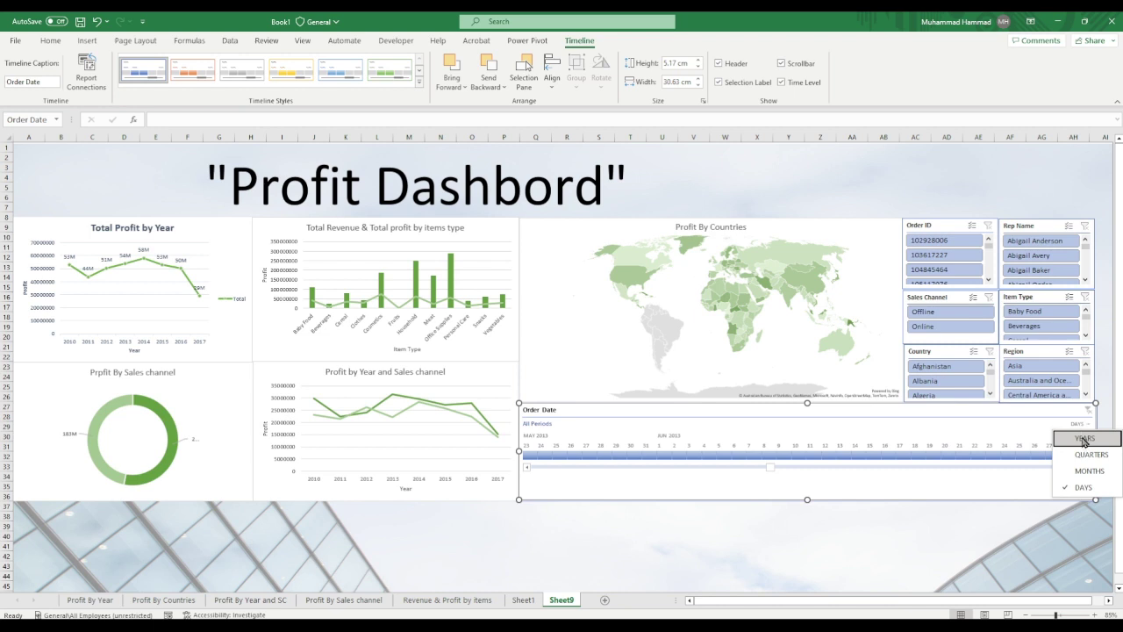
{"action": "left_click", "coordinate": [1085, 439]}
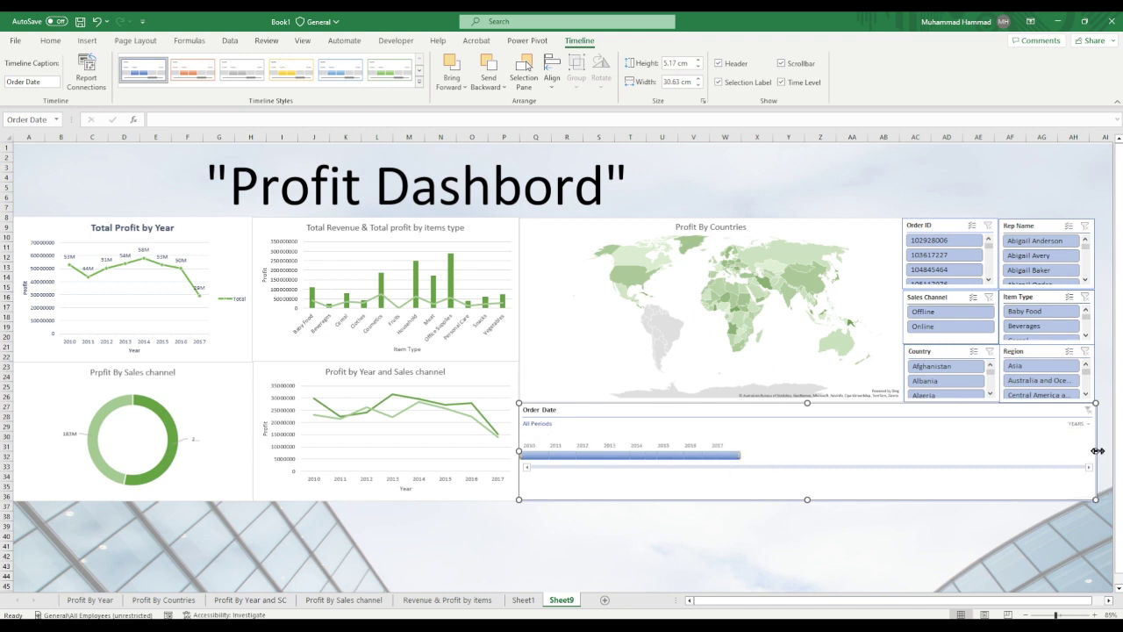
{"action": "left_click", "coordinate": [1081, 426]}
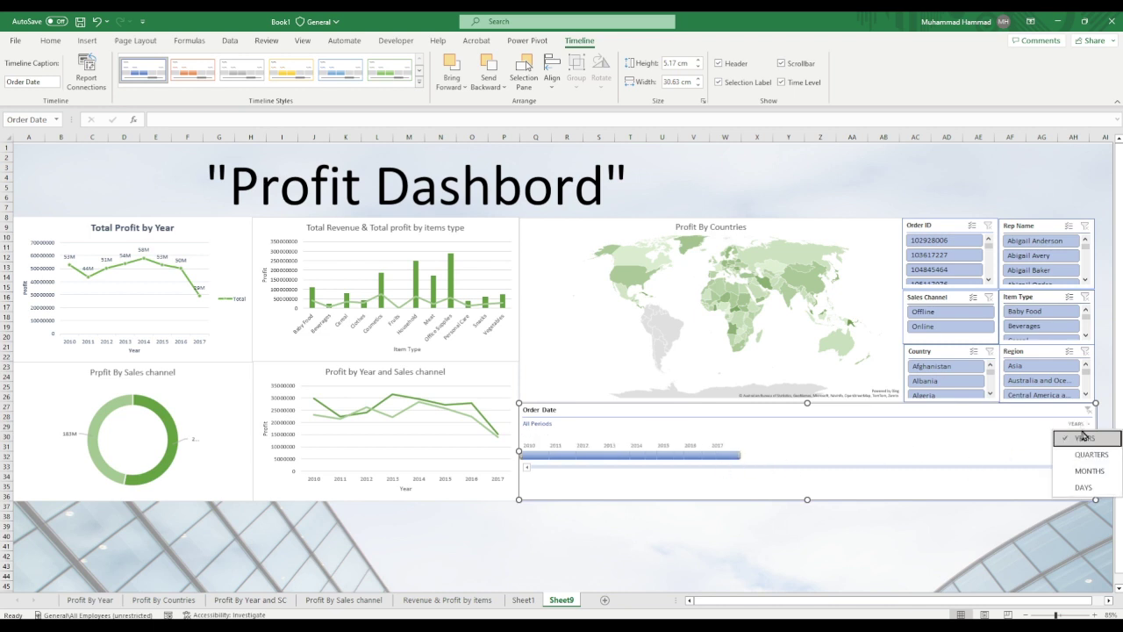
{"action": "left_click", "coordinate": [1087, 455]}
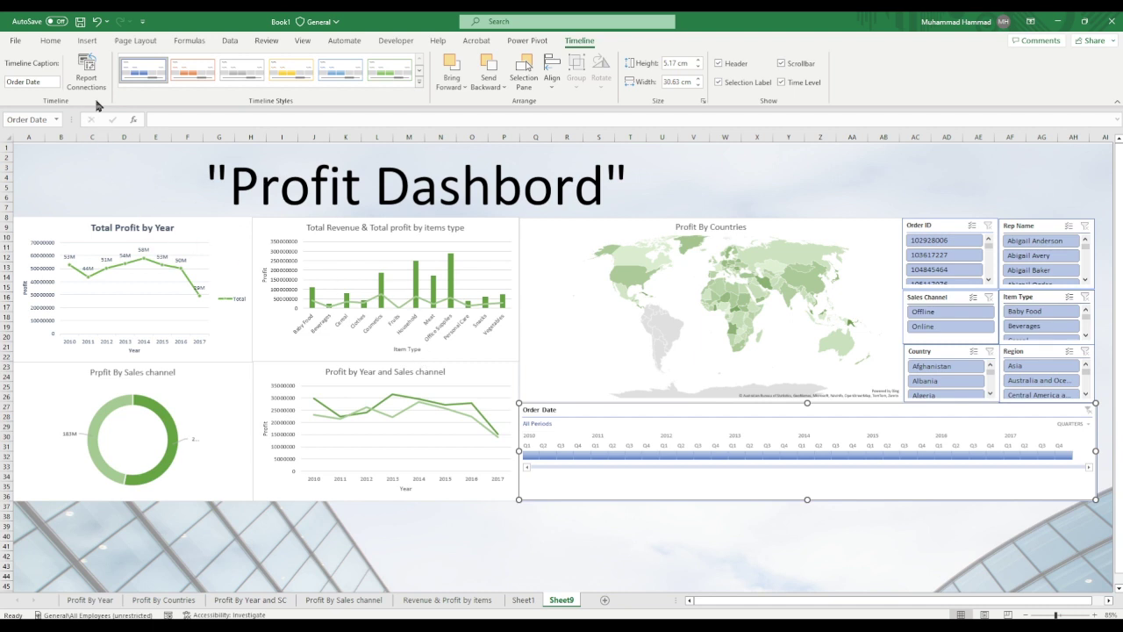
{"action": "left_click", "coordinate": [145, 44]}
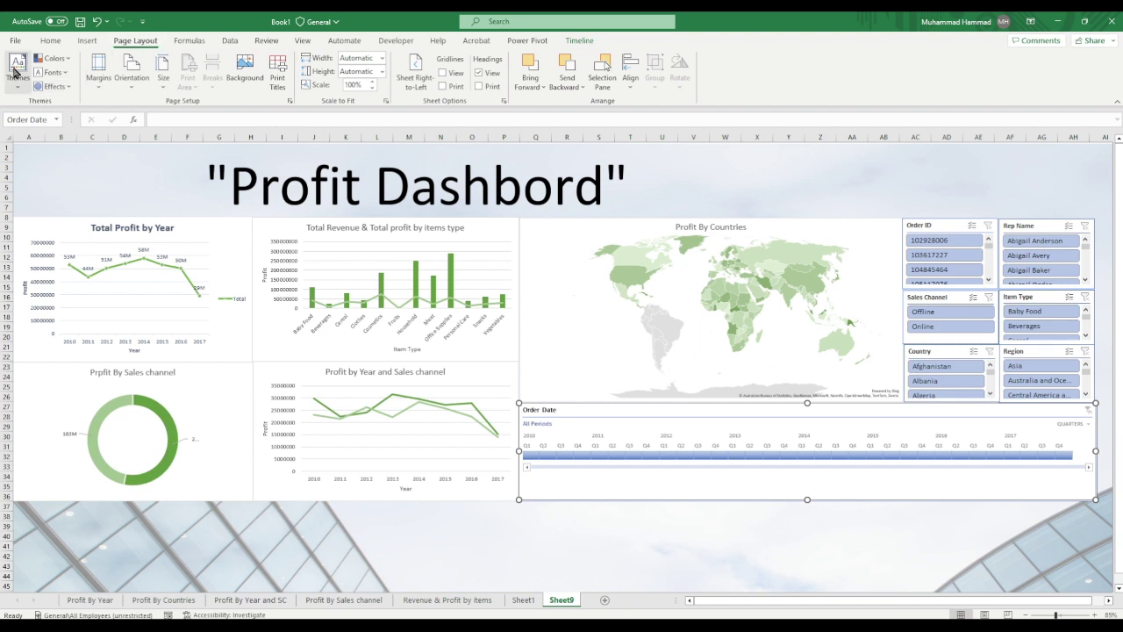
- Apply the Facet workbook theme and check the whole dashboard at about 73% zoom
{"action": "left_click", "coordinate": [15, 70]}
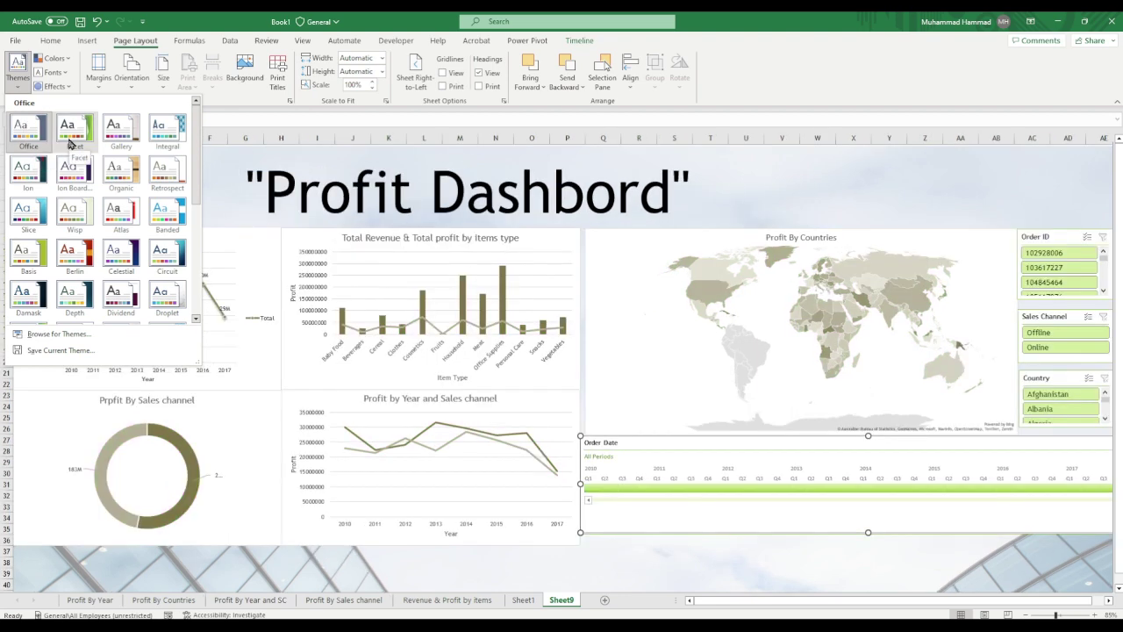
{"action": "left_click", "coordinate": [71, 143]}
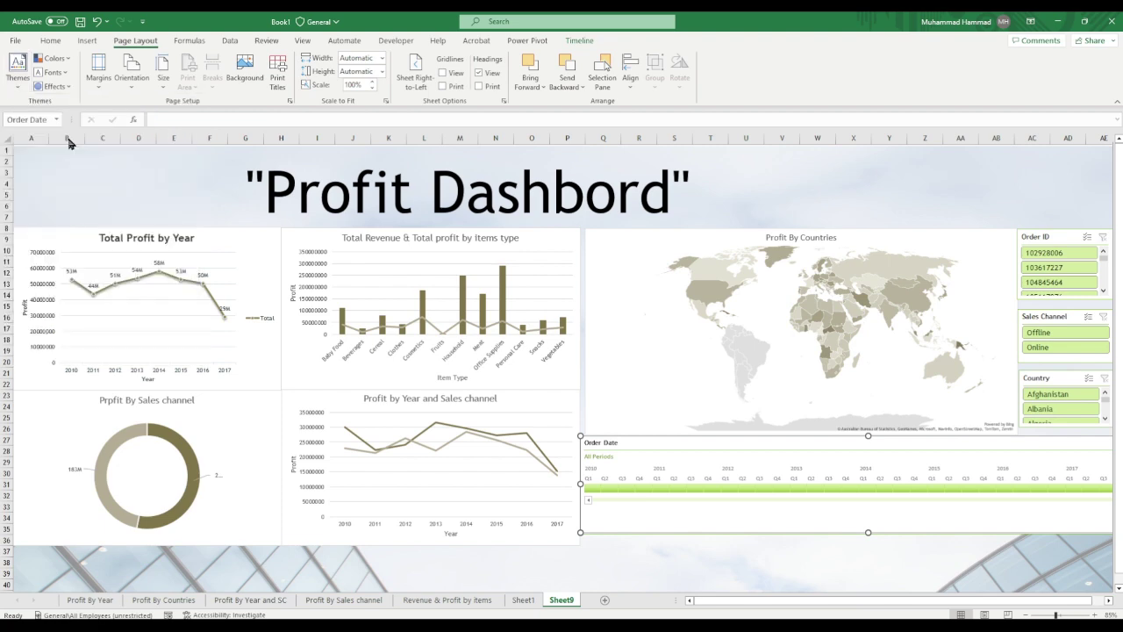
{"action": "scroll", "coordinate": [369, 233], "scroll_direction": "down", "scroll_amount": 2, "text": "ctrl"}
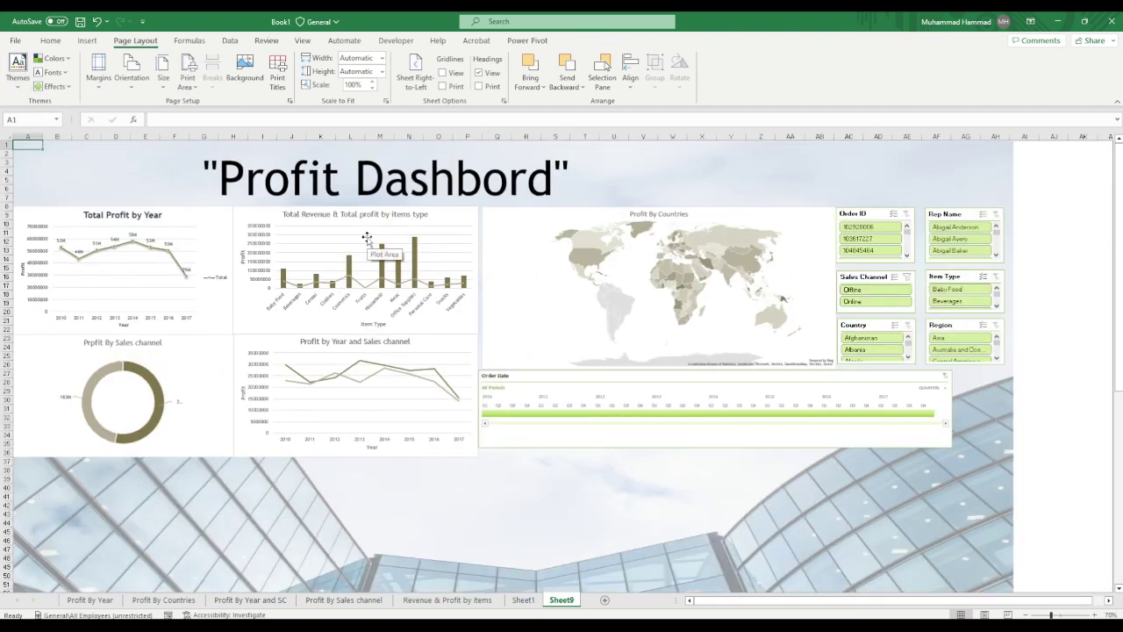
{"action": "scroll", "coordinate": [367, 238], "scroll_direction": "up", "scroll_amount": 2, "text": "ctrl"}
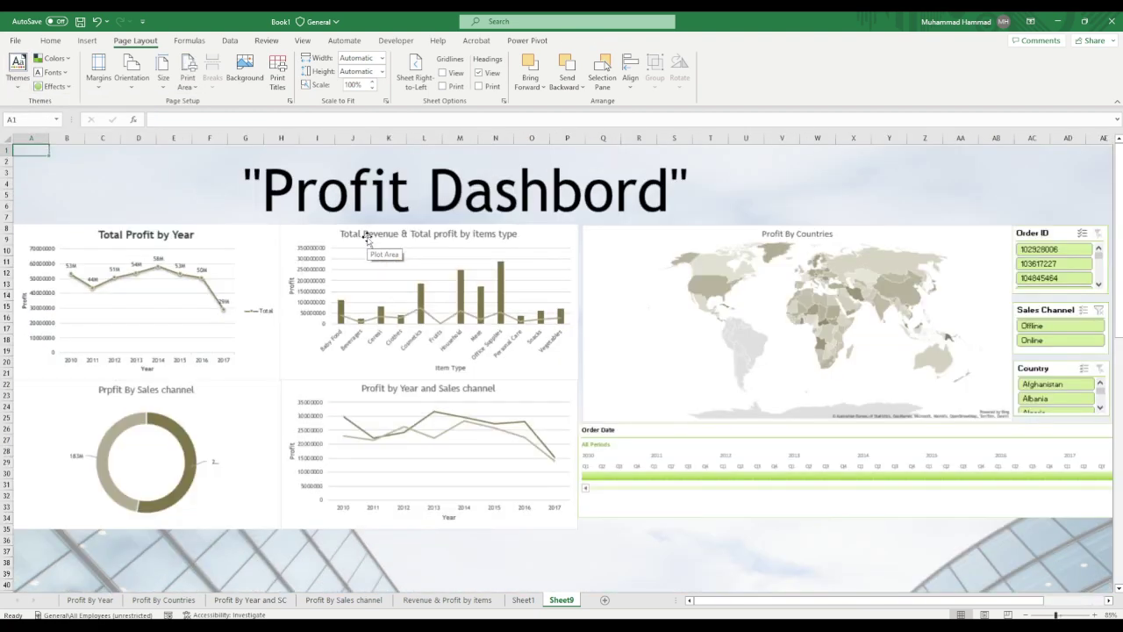
{"action": "scroll", "coordinate": [369, 238], "scroll_direction": "down", "scroll_amount": 2, "text": "ctrl"}
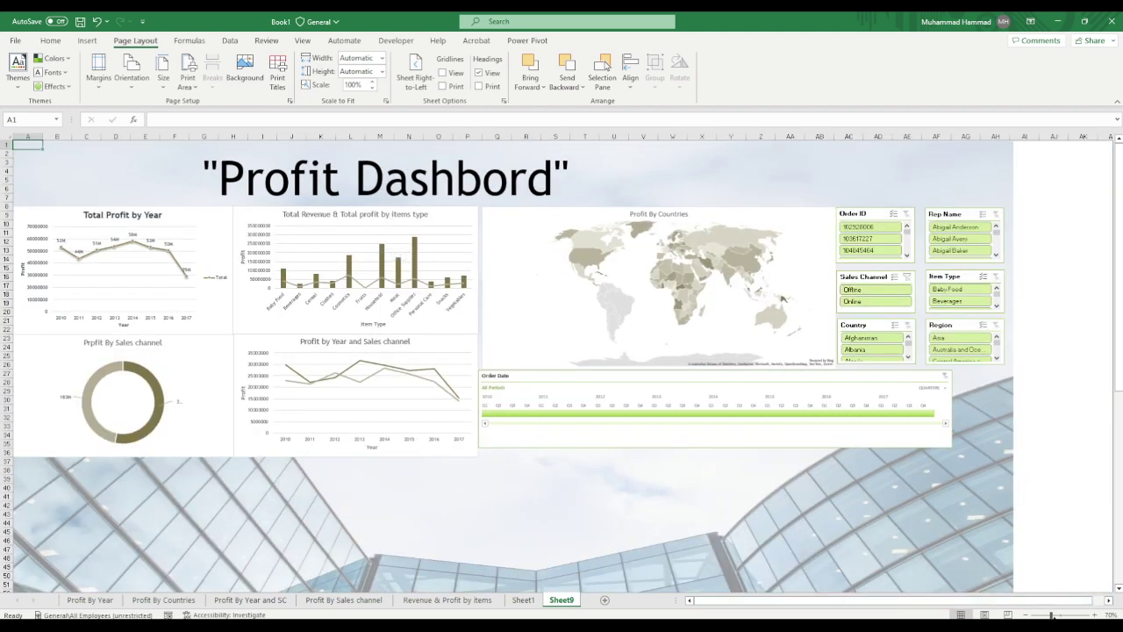
{"action": "left_click_drag", "start_coordinate": [1056, 614], "coordinate": [1048, 616]}
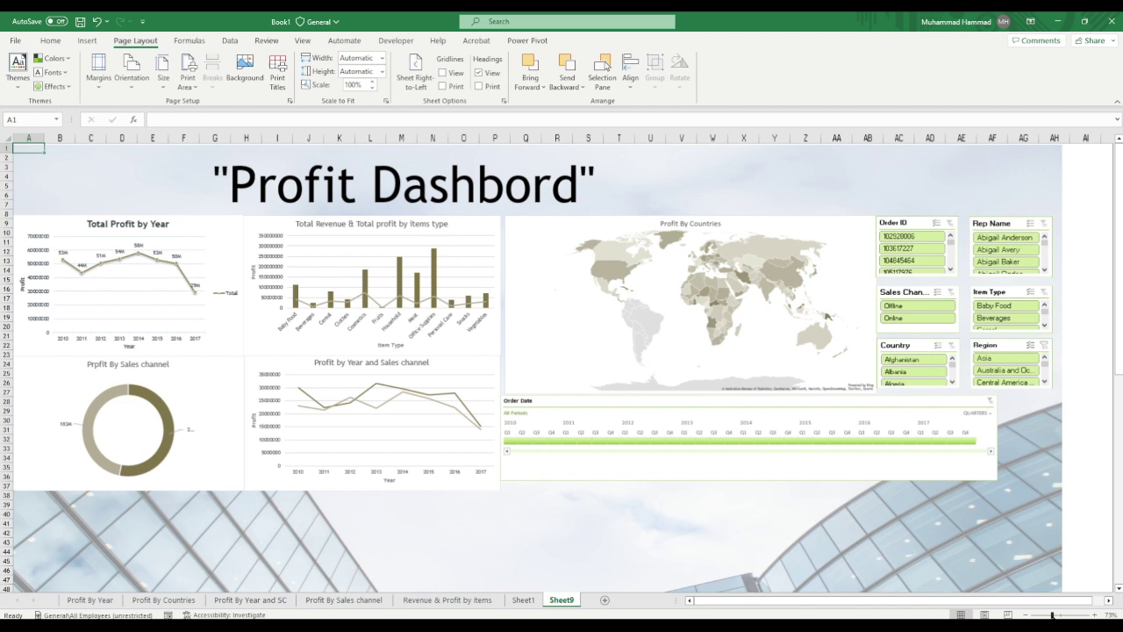
{"action": "left_click_drag", "start_coordinate": [1048, 615], "coordinate": [1052, 615]}
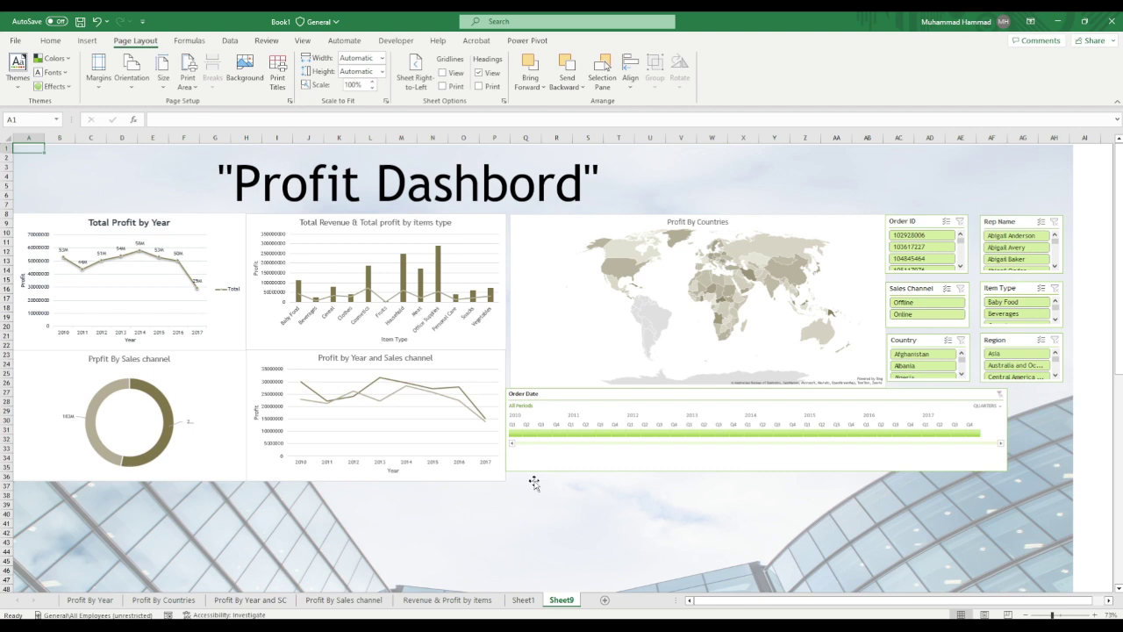
- Try a pink and teal theme, then switch the dashboard to a blue-teal colour scheme
{"action": "left_click", "coordinate": [18, 70]}
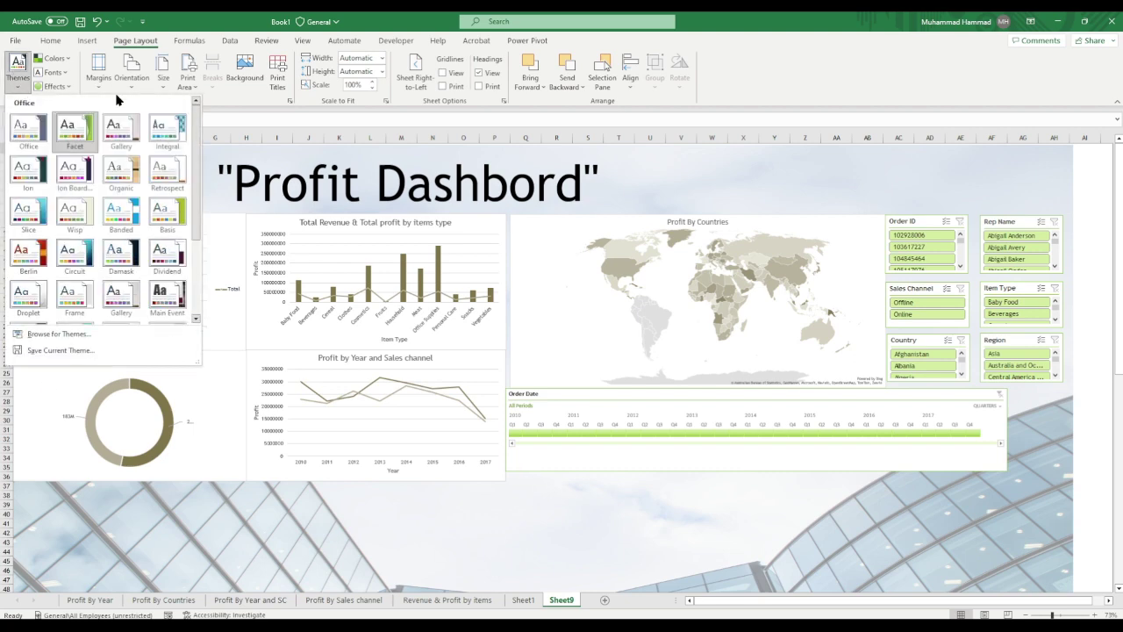
{"action": "left_click", "coordinate": [121, 130]}
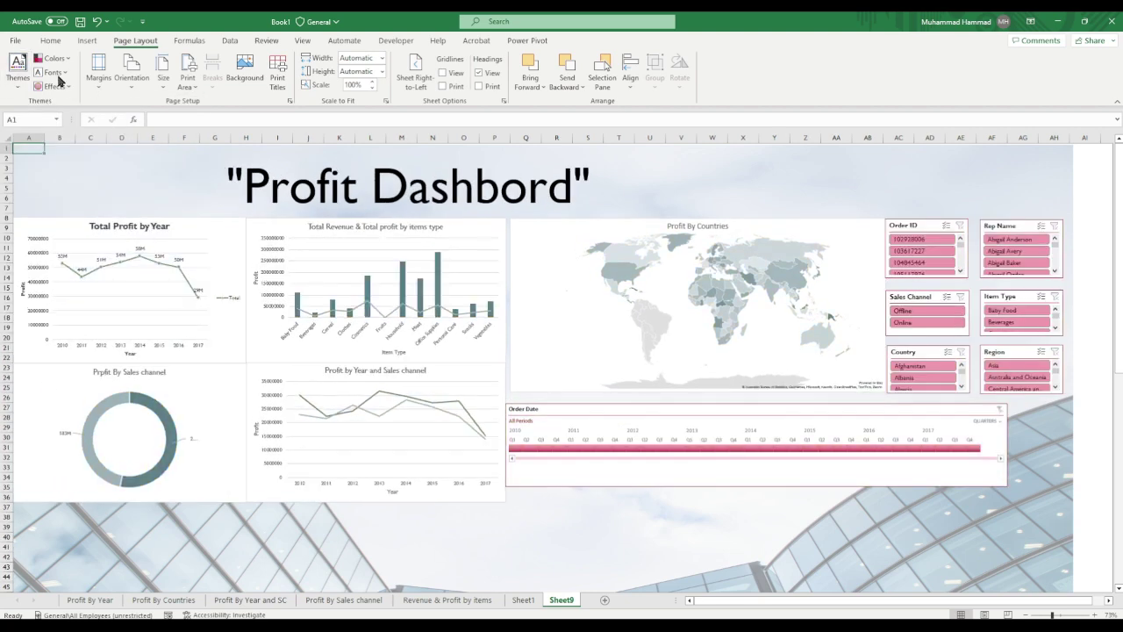
{"action": "left_click", "coordinate": [18, 71]}
{"action": "left_click", "coordinate": [171, 142]}
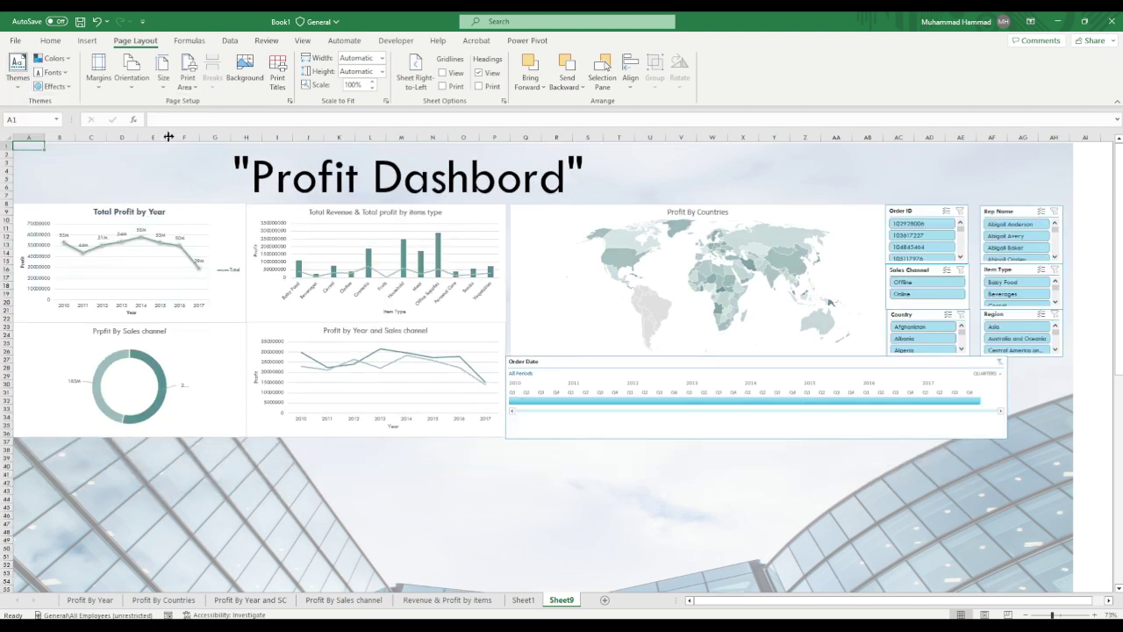
- Widen the Order Date timeline to the dashboard's right edge
{"action": "left_click", "coordinate": [1006, 397]}
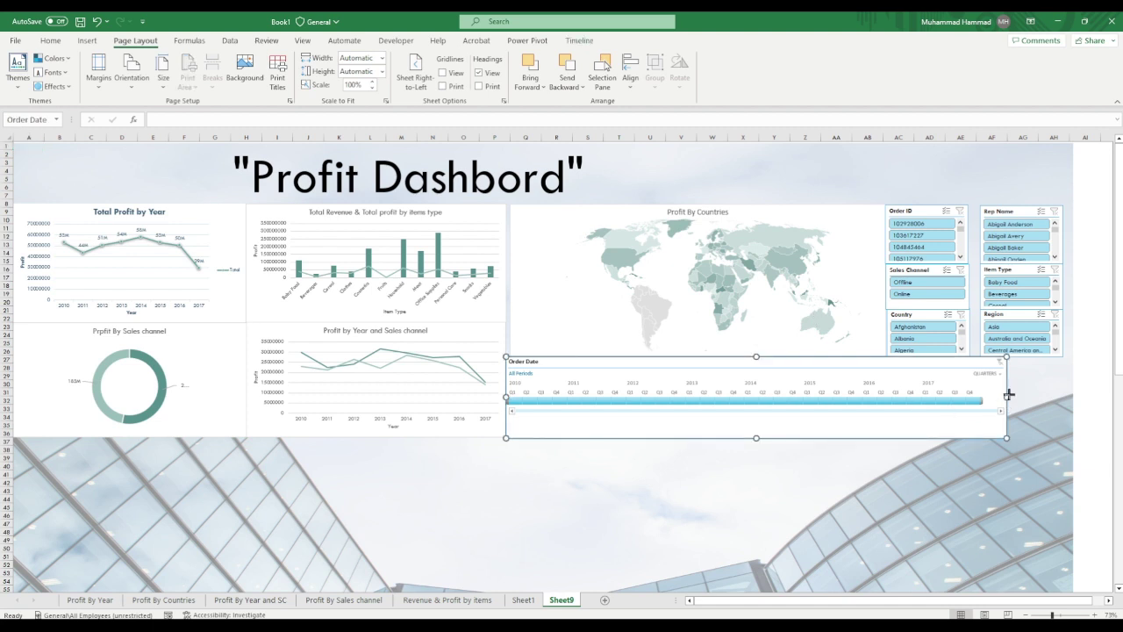
{"action": "left_click_drag", "start_coordinate": [1009, 395], "coordinate": [1064, 397]}
{"action": "left_click", "coordinate": [970, 491]}
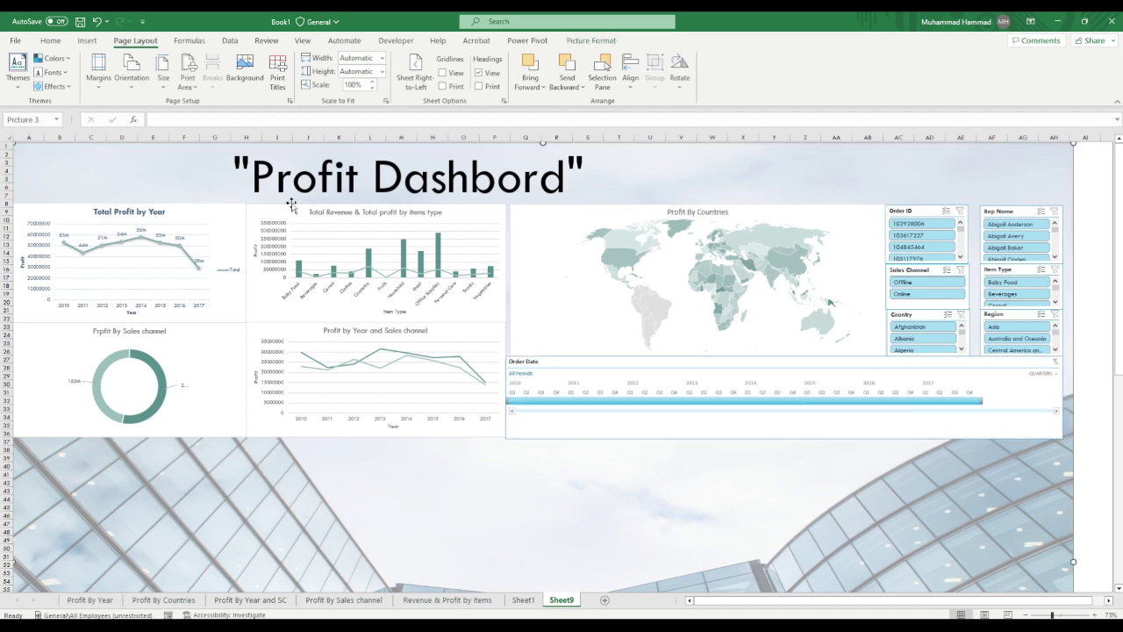